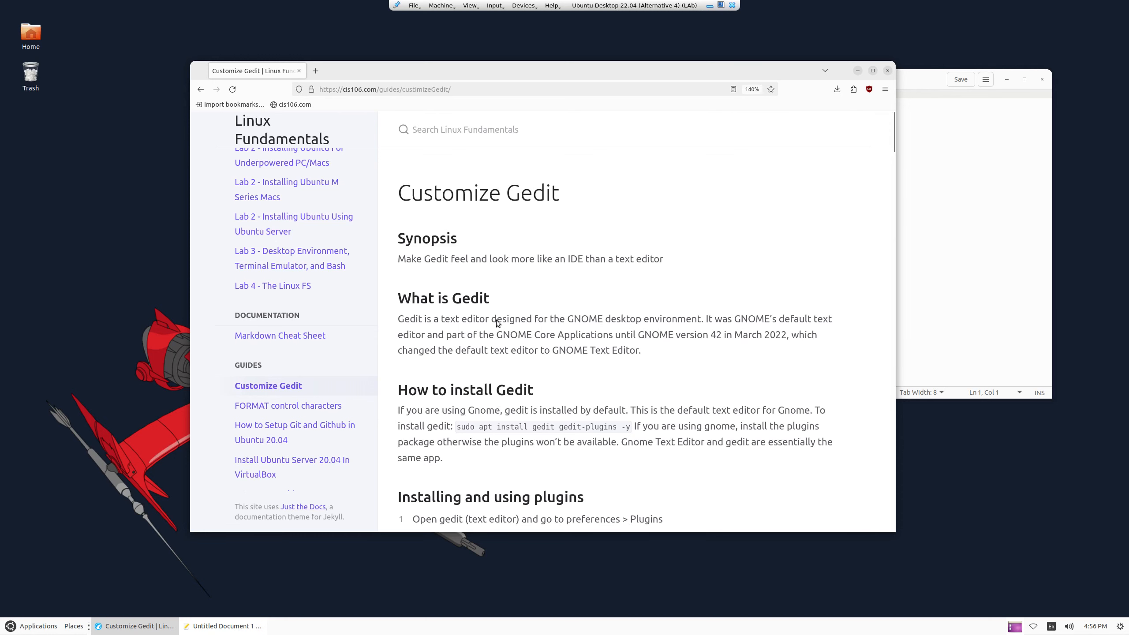
# Scroll the guide to its install section and place the gedit and Firefox windows side by side
pyautogui.scroll(-3, 551, 299)
pyautogui.click(933, 196)
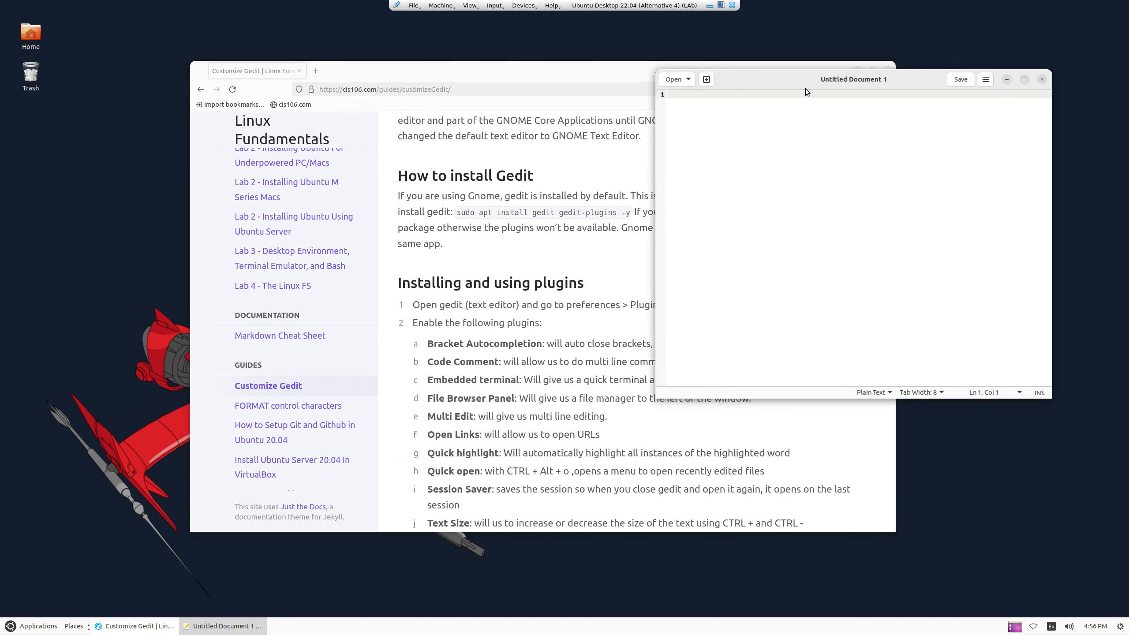
pyautogui.moveTo(807, 90); pyautogui.dragTo(859, 81)
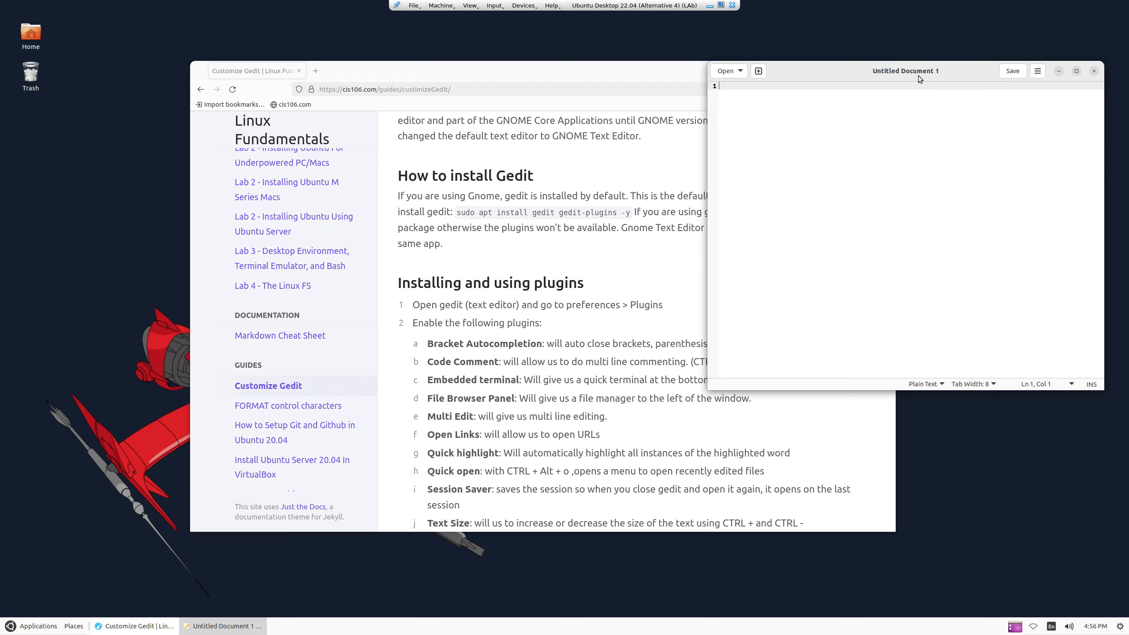
pyautogui.moveTo(919, 79); pyautogui.dragTo(888, 44)
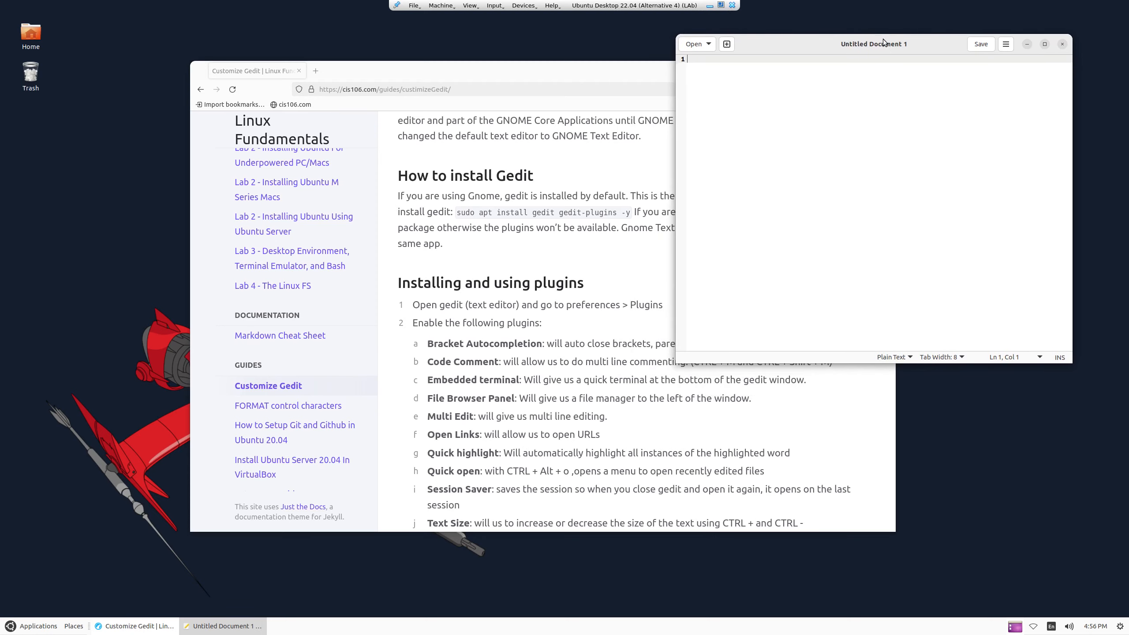
pyautogui.moveTo(616, 68); pyautogui.dragTo(518, 88)
pyautogui.moveTo(818, 53); pyautogui.dragTo(850, 41)
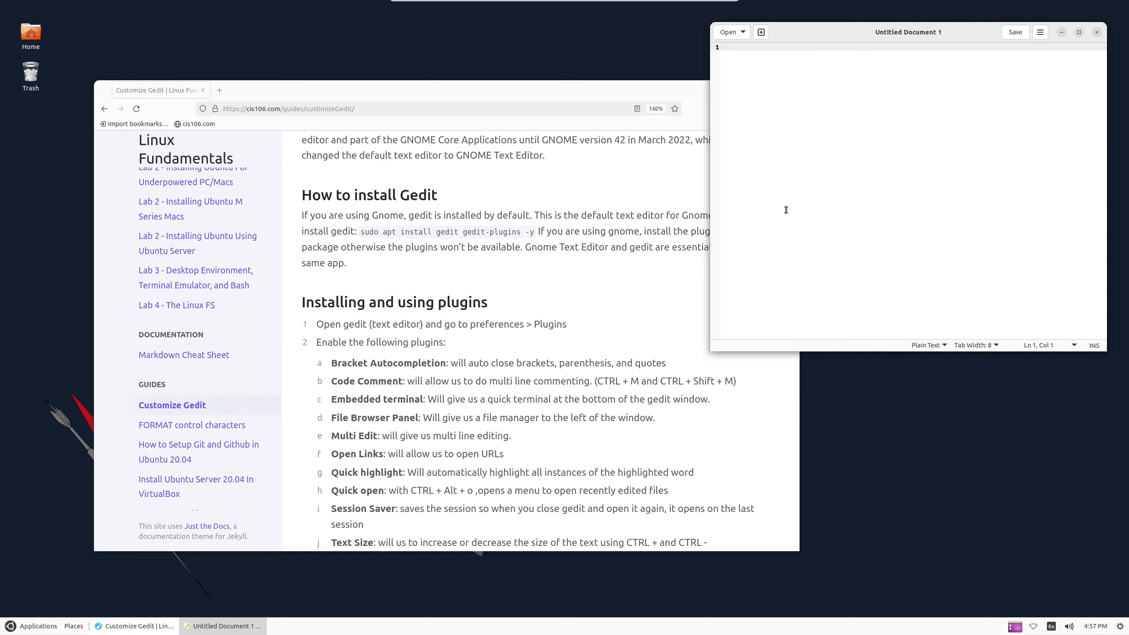
# Highlight the gedit-plugins apt install command on the Customize Gedit page
pyautogui.moveTo(359, 231); pyautogui.dragTo(535, 231)
pyautogui.click(454, 247)
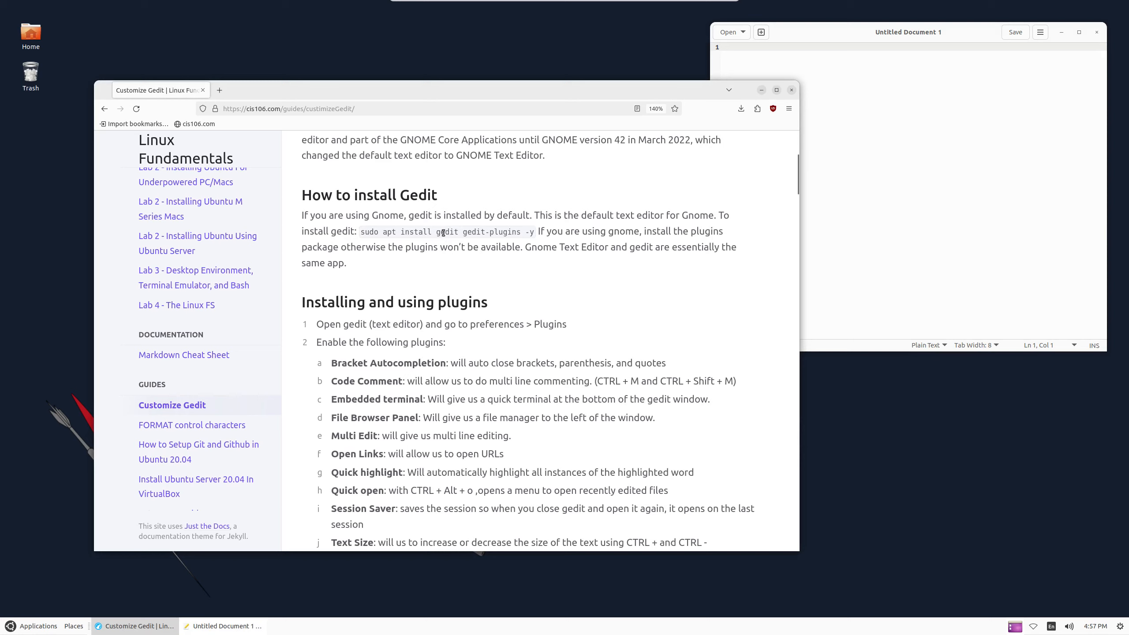
pyautogui.doubleClick(447, 231)
pyautogui.click(468, 229)
pyautogui.moveTo(462, 230); pyautogui.dragTo(521, 232)
pyautogui.click(532, 232)
pyautogui.click(465, 231)
pyautogui.doubleClick(466, 230)
pyautogui.click(464, 231)
pyautogui.click(433, 232)
pyautogui.click(38, 626)
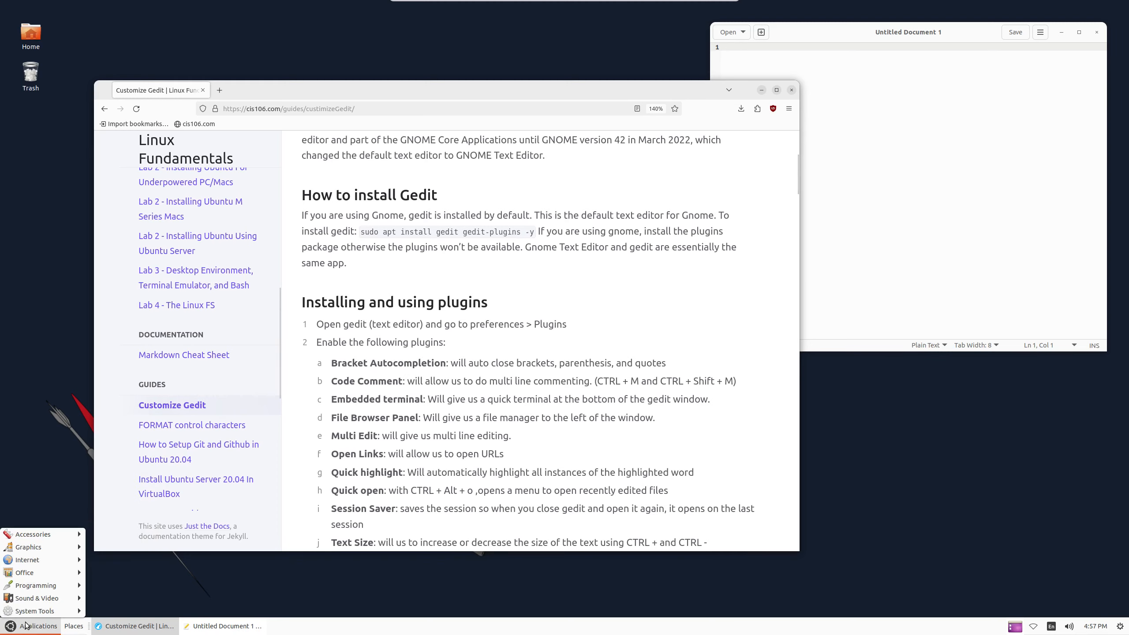
# Launch Tilix with a larger font and run 'sudo apt install gedit-plugins -y'
pyautogui.moveTo(65, 611)
pyautogui.click(107, 611)
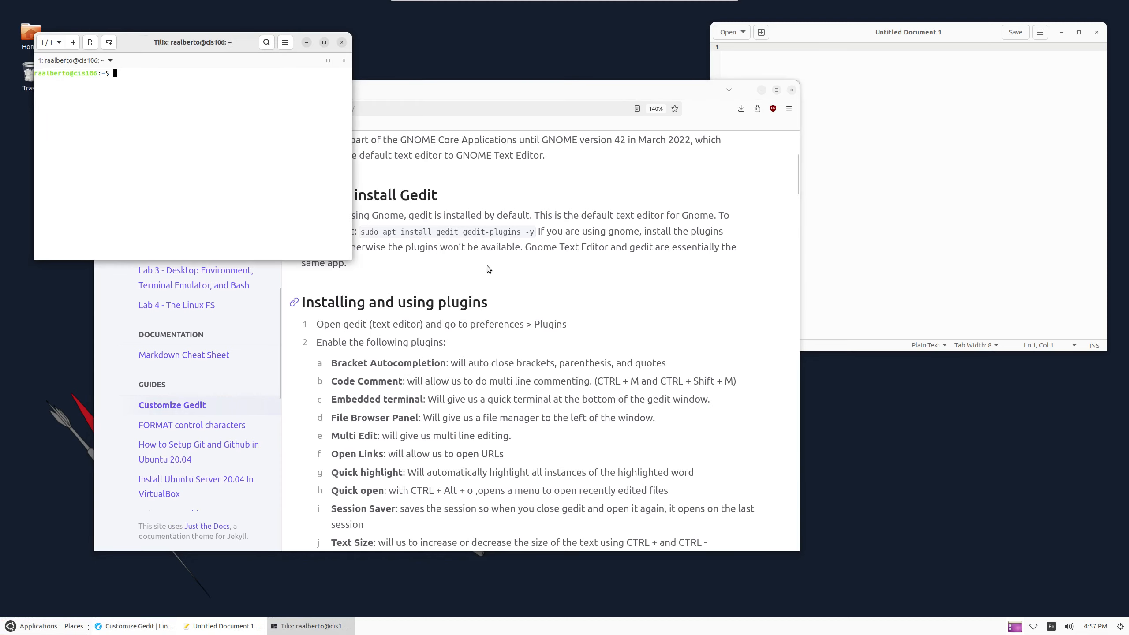
pyautogui.hotkey('ctrl', '+')
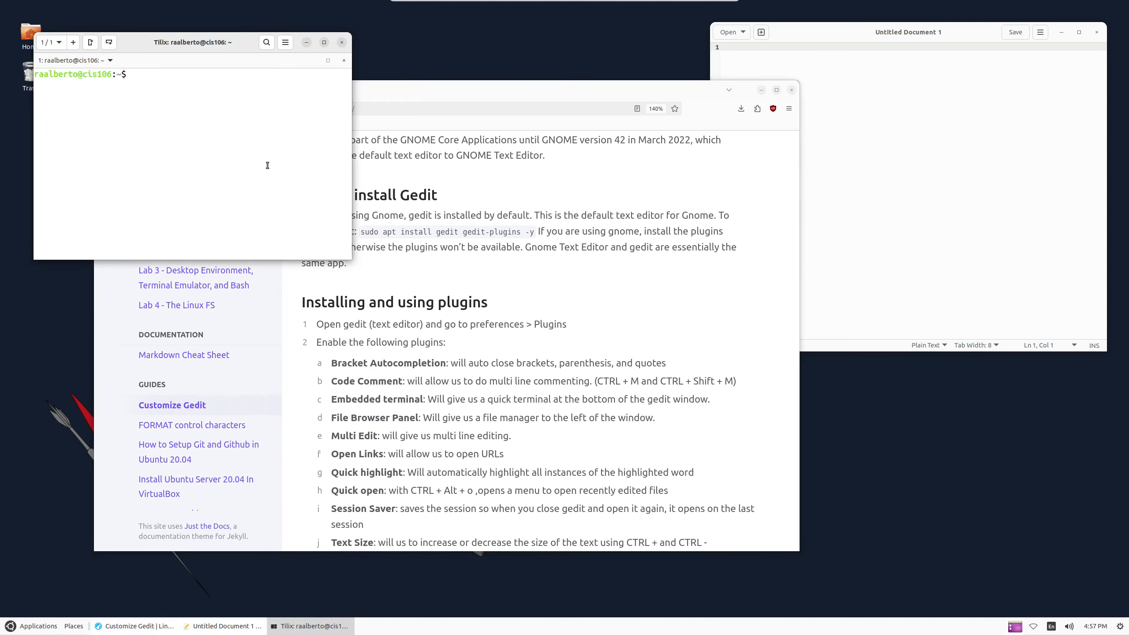
pyautogui.write('sudo apt install g')
pyautogui.write('edit')
pyautogui.write('-pli')
pyautogui.press('BackSpace')
pyautogui.write('ugin')
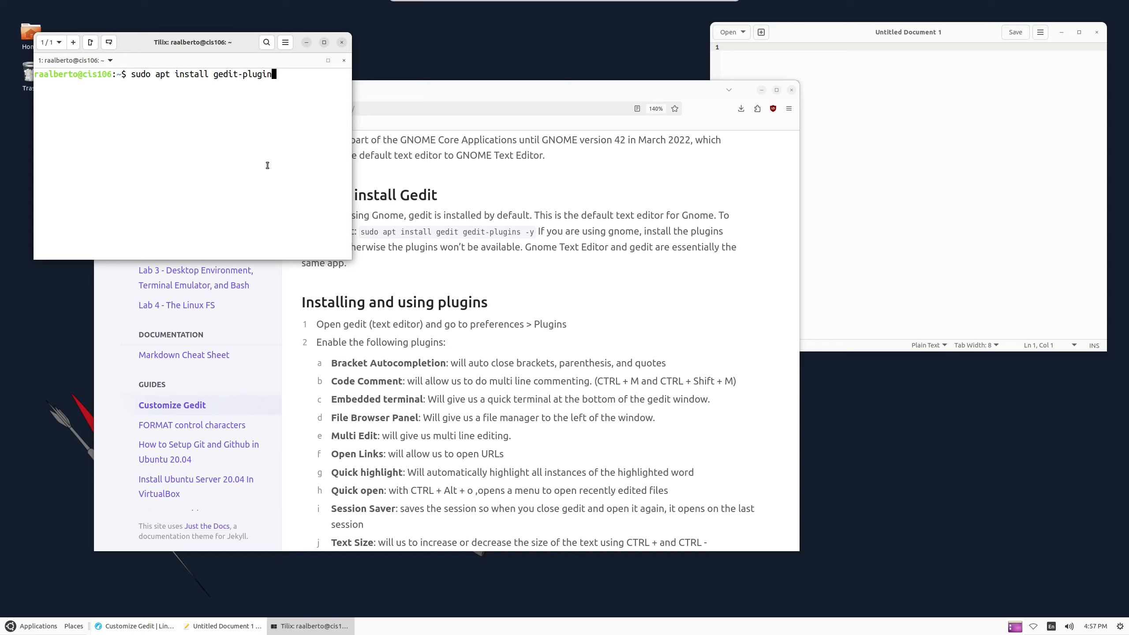
pyautogui.write('s -y')
pyautogui.press('Return')
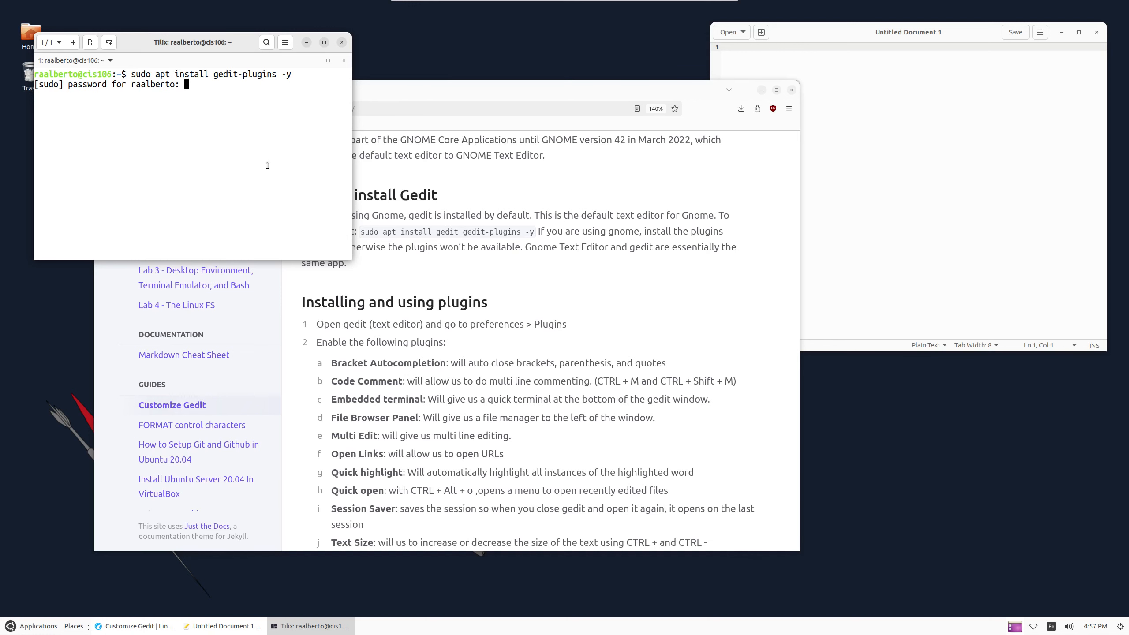
# Enter the sudo password to finish installing, then move gedit back over the browser
pyautogui.press('Return')
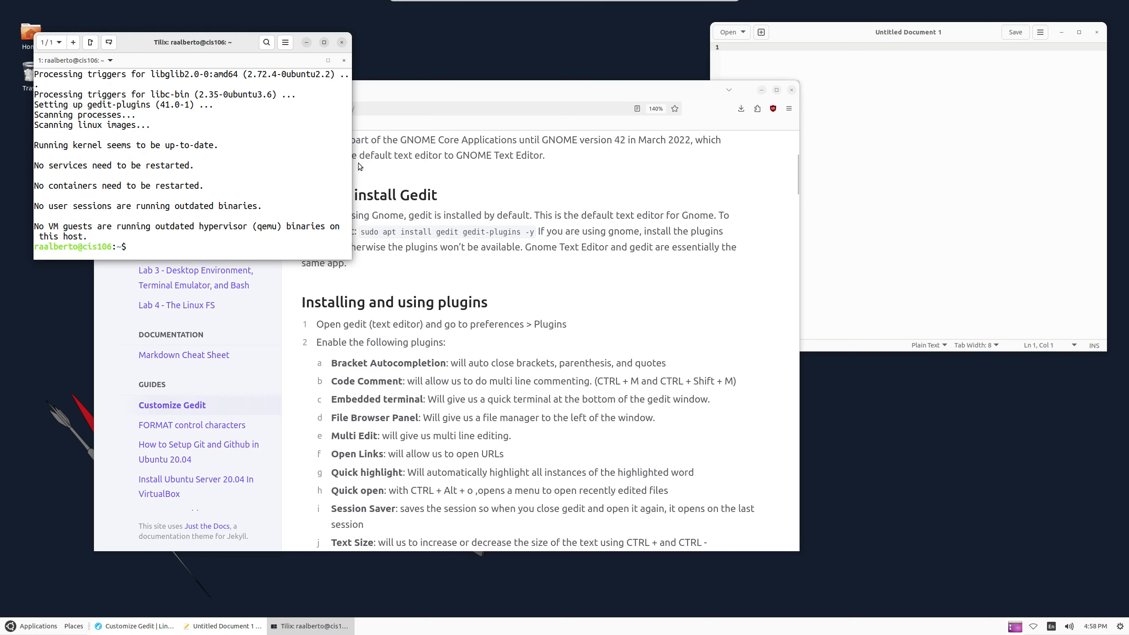
pyautogui.click(521, 276)
pyautogui.moveTo(891, 36); pyautogui.dragTo(641, 152)
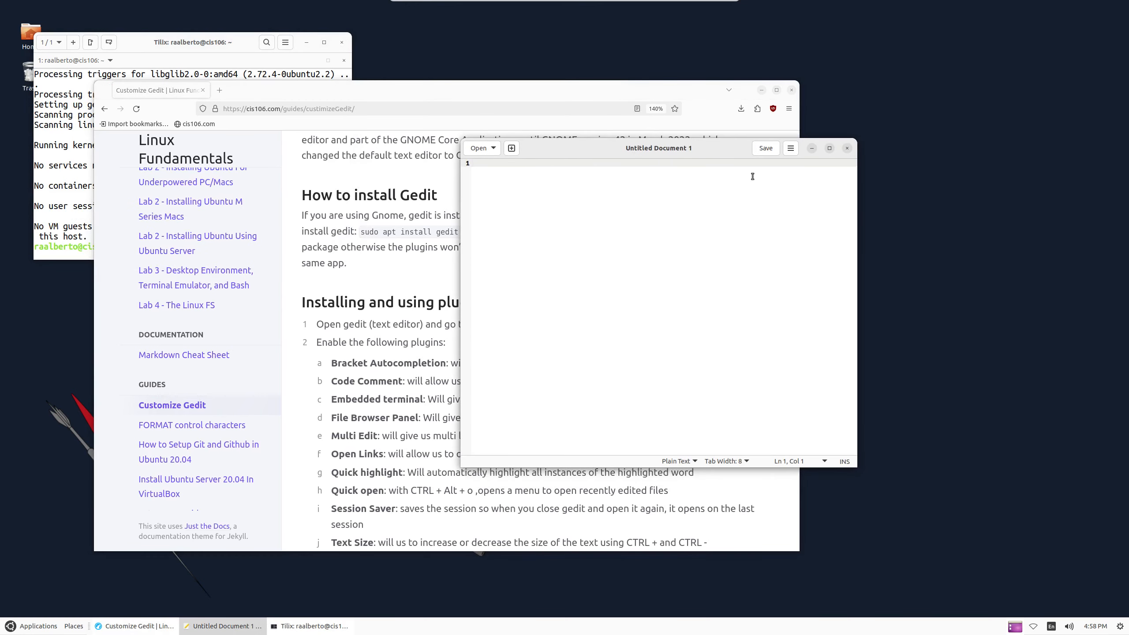
# Reopen gedit from a new Text Editor desktop launcher and tile it right of the browser
pyautogui.click(847, 149)
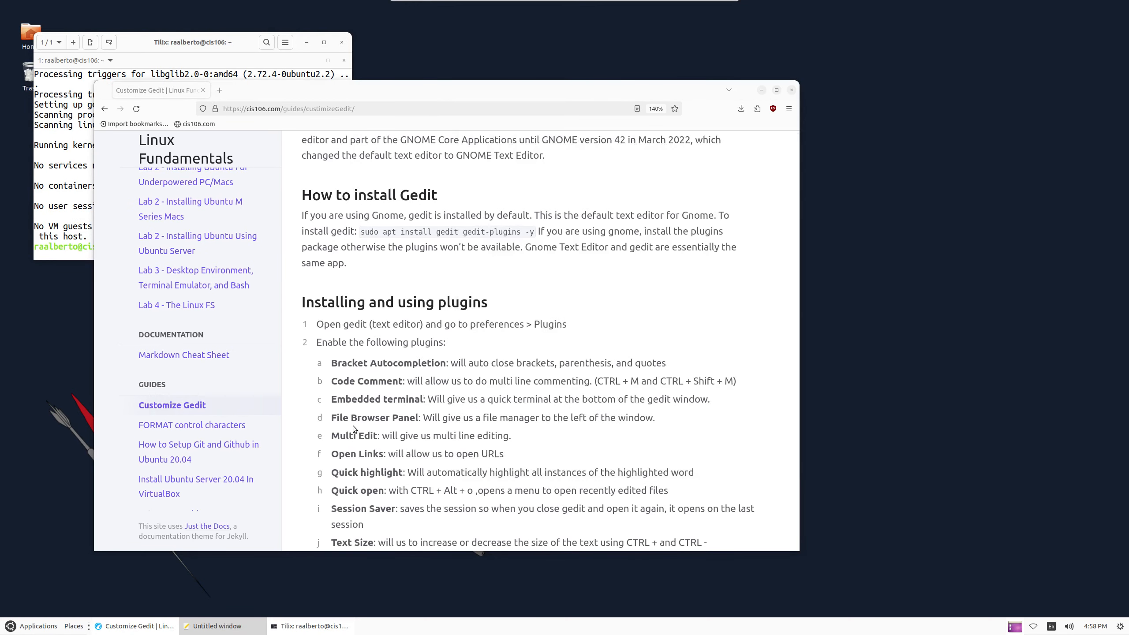
pyautogui.click(33, 626)
pyautogui.moveTo(45, 535)
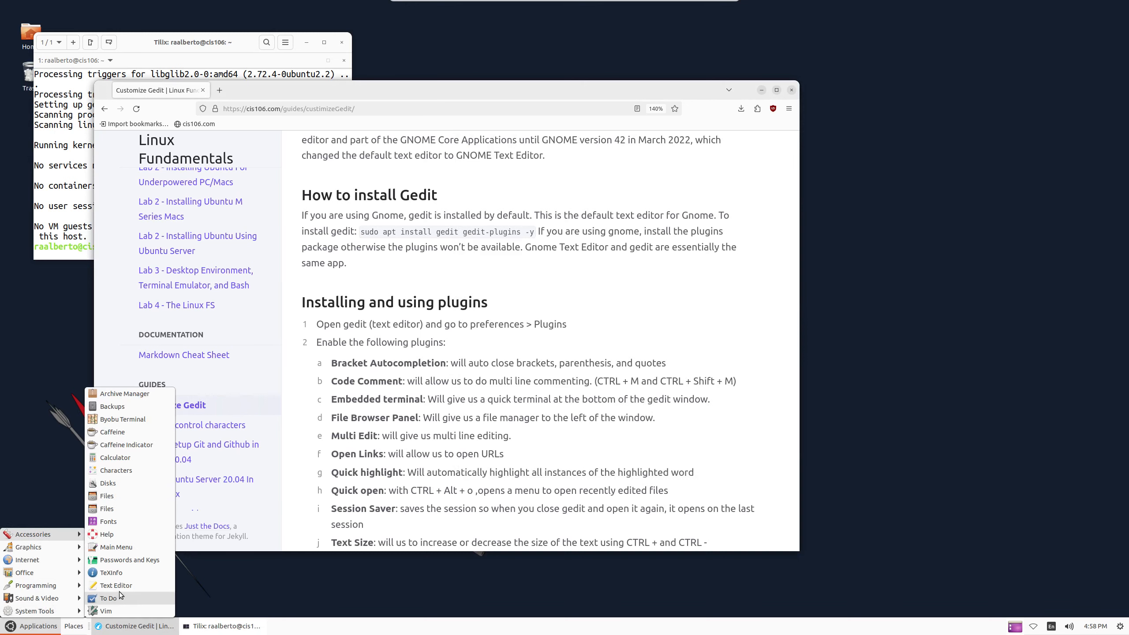
pyautogui.moveTo(116, 585); pyautogui.dragTo(53, 350)
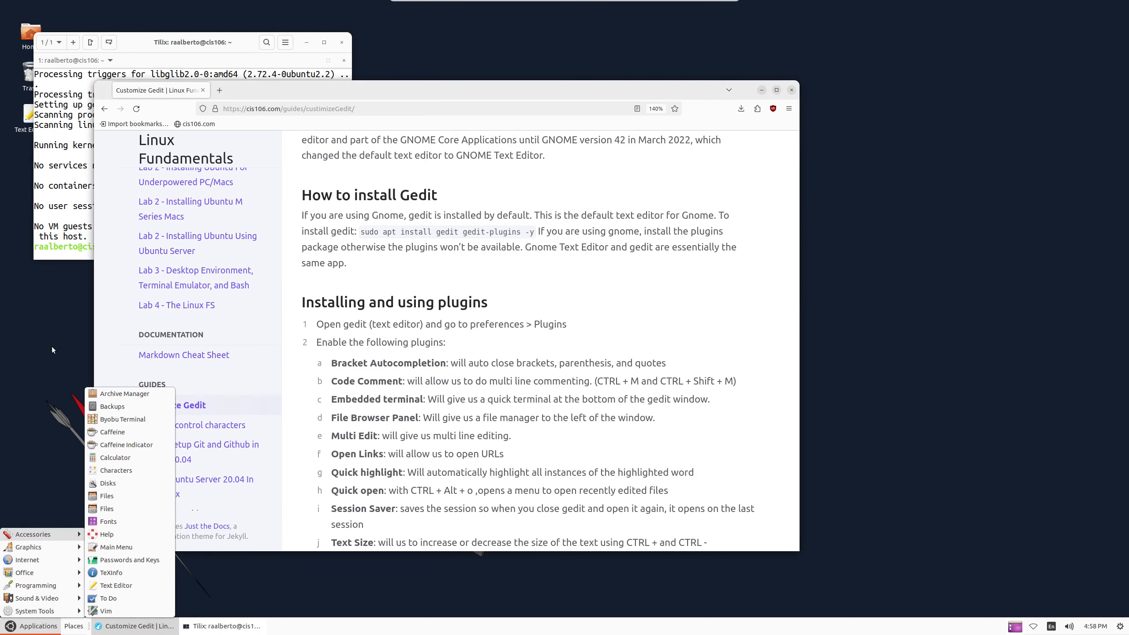
pyautogui.click(116, 585)
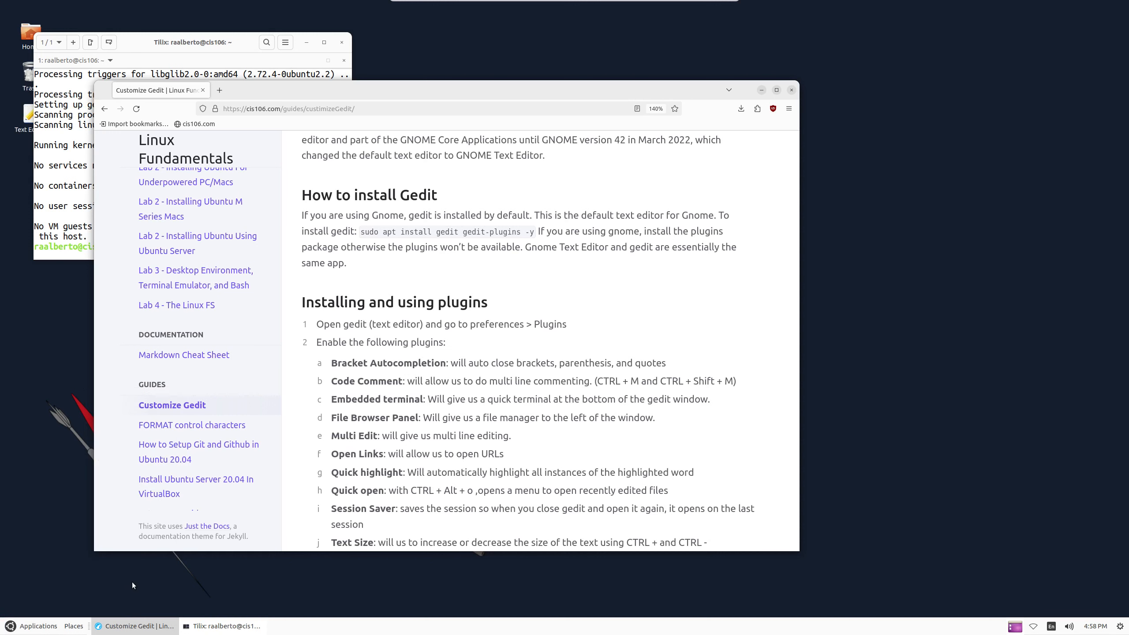
pyautogui.moveTo(284, 64); pyautogui.dragTo(737, 93)
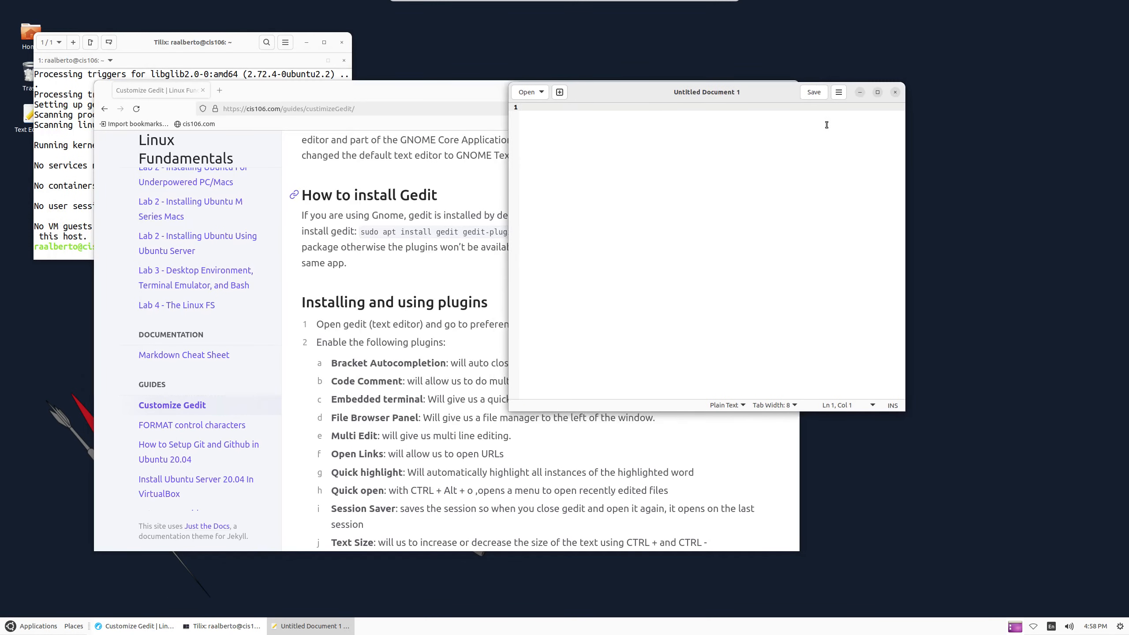
pyautogui.click(839, 95)
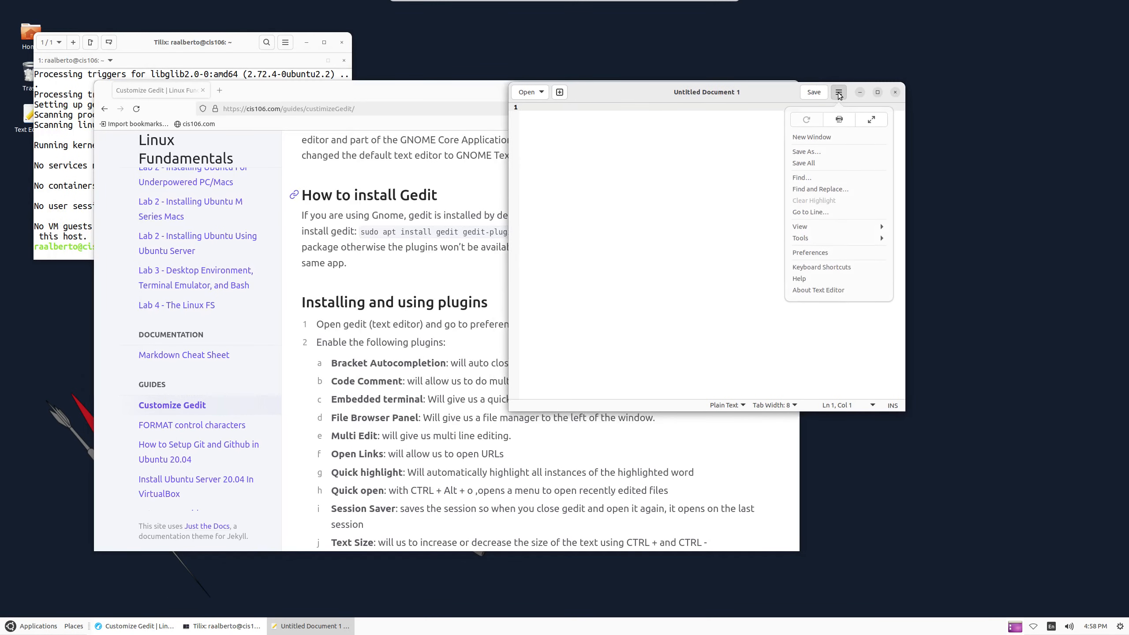
pyautogui.click(687, 165)
pyautogui.moveTo(696, 101); pyautogui.dragTo(692, 96)
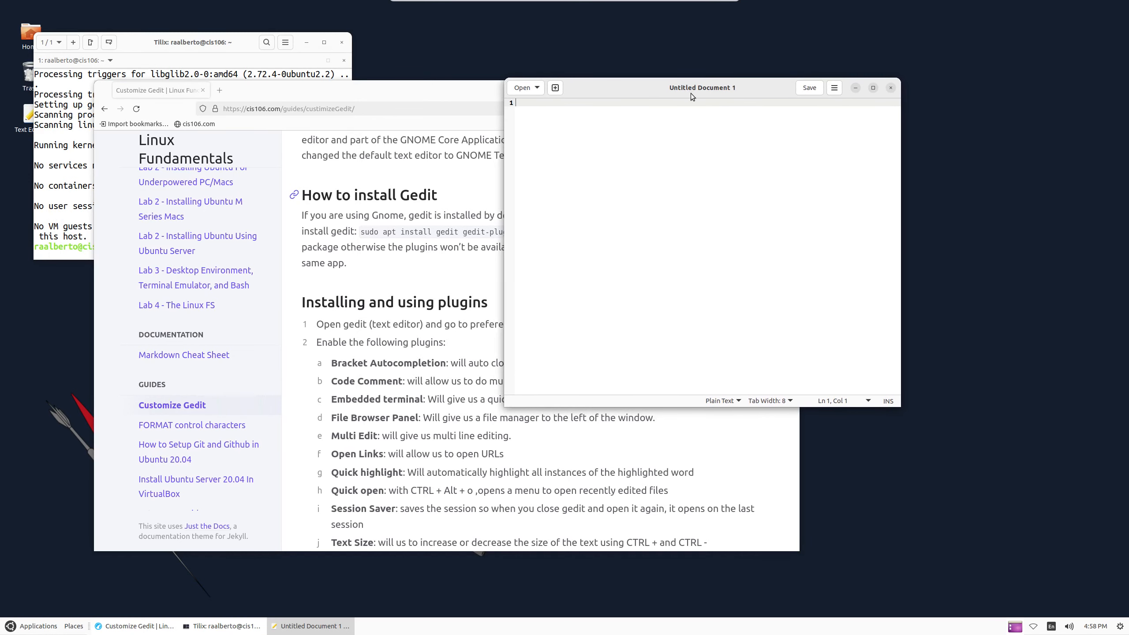
pyautogui.press('super+Right')
pyautogui.press('super+Left')
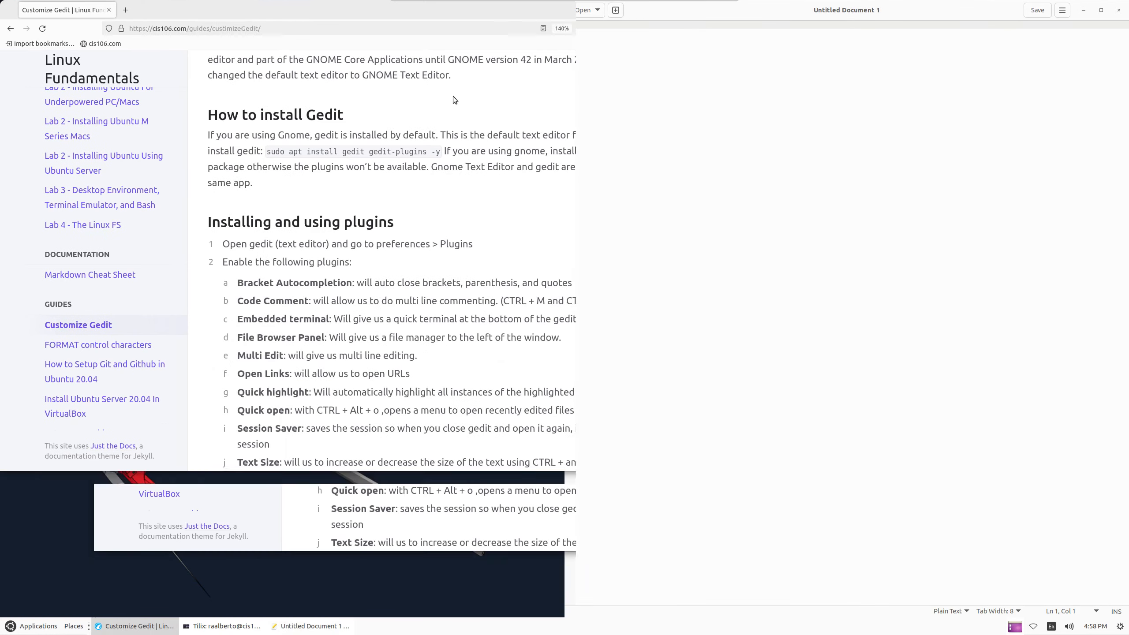
# Browse gedit's plugin list in Preferences, toggling Bracket Completion on and back off
pyautogui.click(1063, 10)
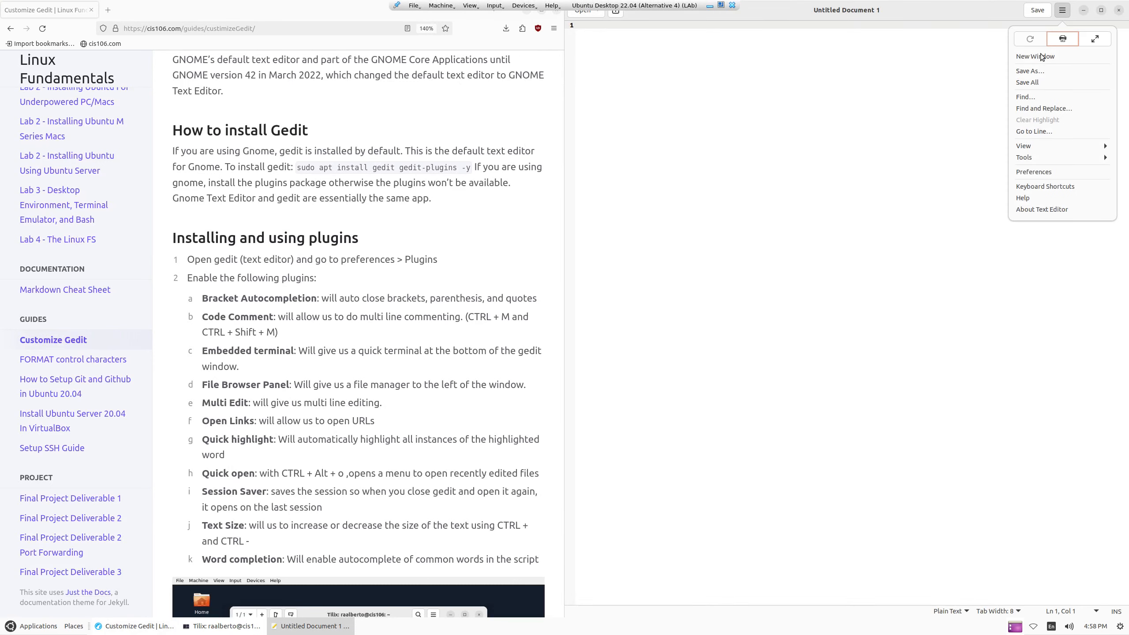
pyautogui.click(1028, 172)
pyautogui.click(912, 163)
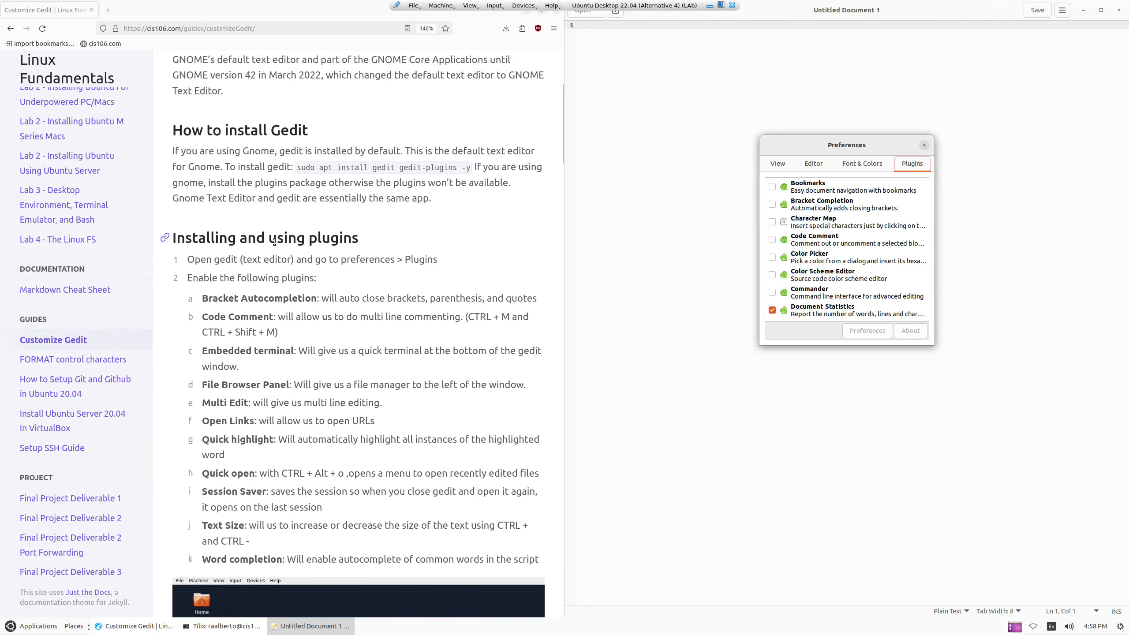
pyautogui.scroll(-2, 275, 242)
pyautogui.moveTo(203, 227); pyautogui.dragTo(313, 227)
pyautogui.click(772, 205)
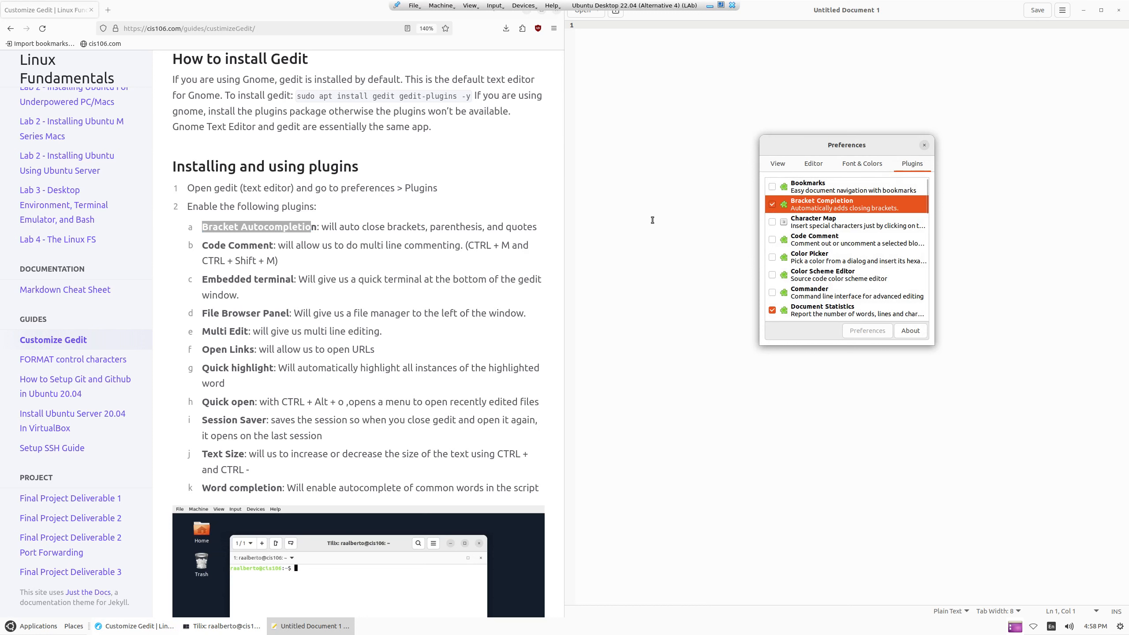
pyautogui.click(772, 204)
pyautogui.click(924, 146)
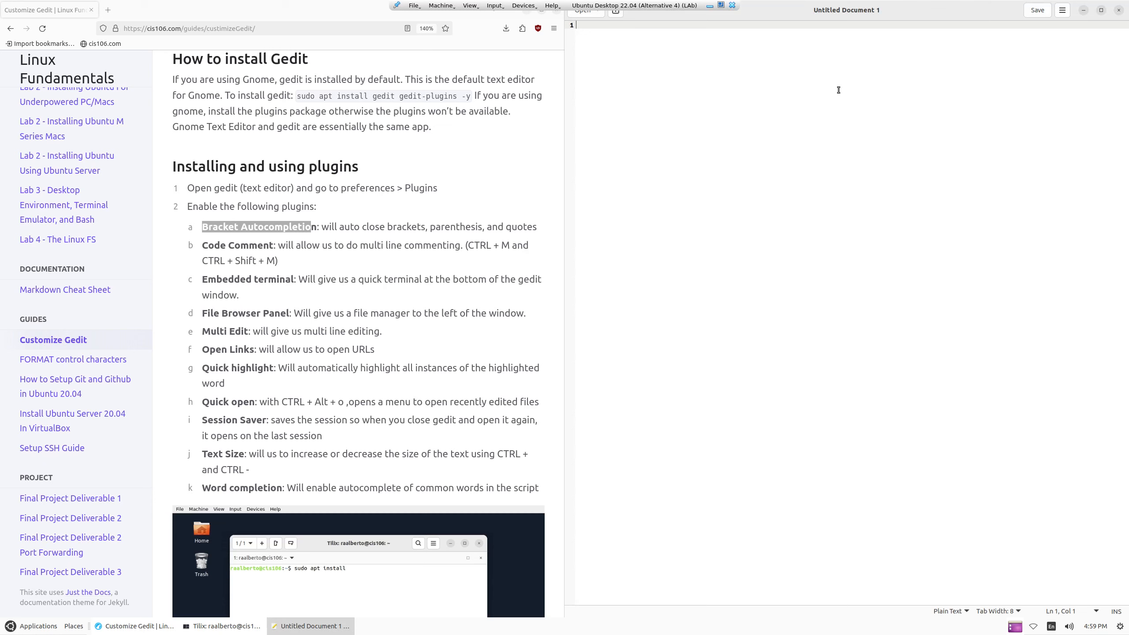
# Open script.sh from the recent files and look over its apt lines
pyautogui.click(585, 13)
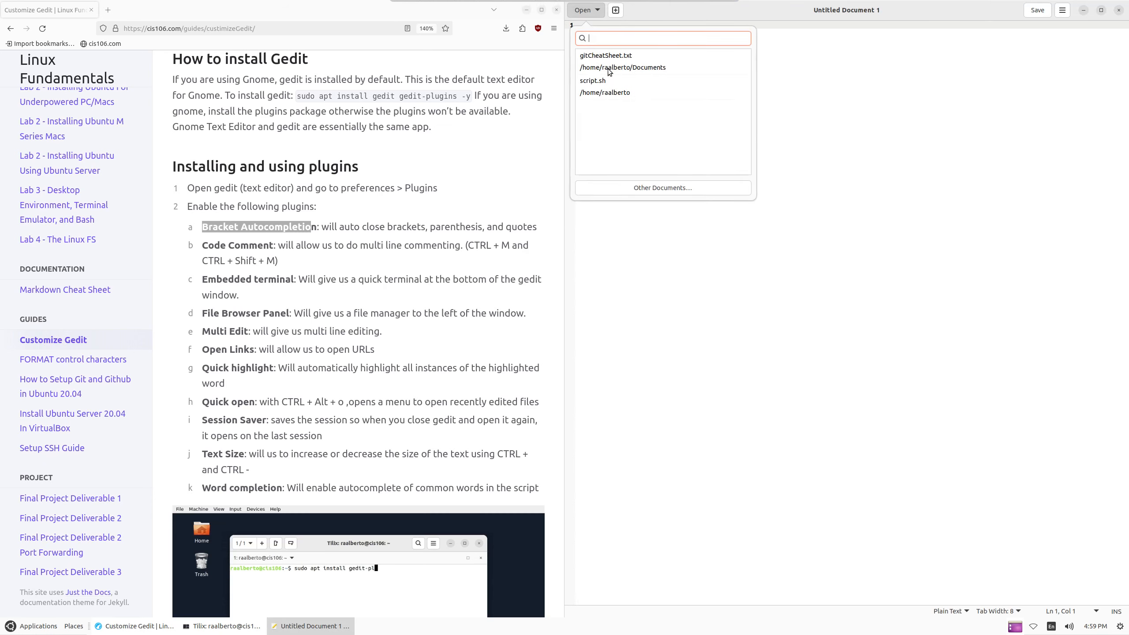
pyautogui.click(599, 81)
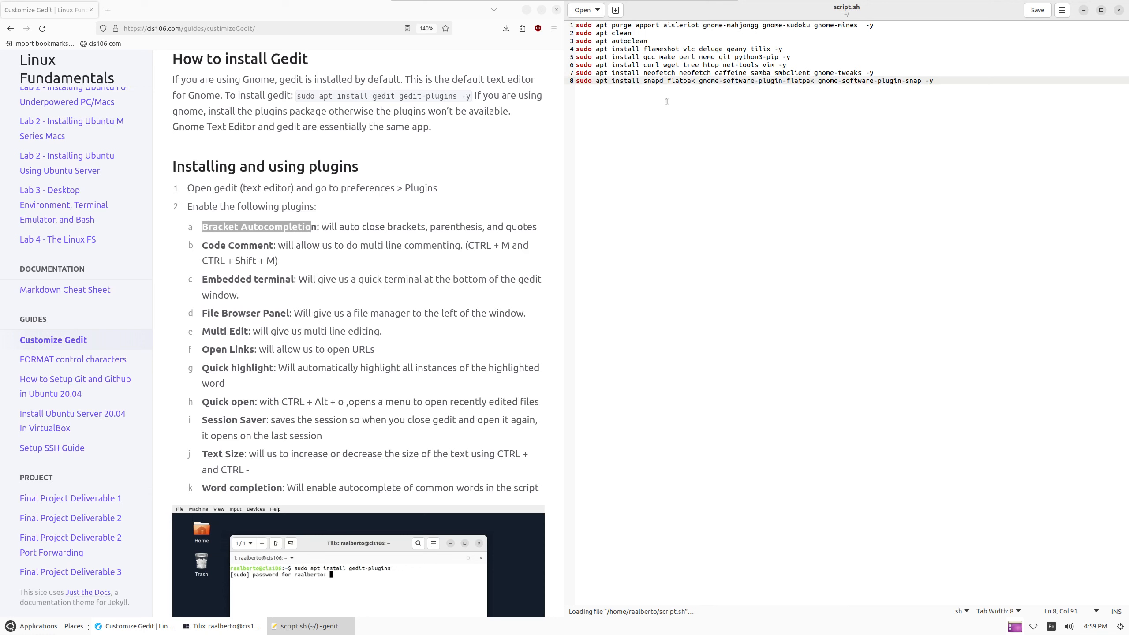
pyautogui.moveTo(596, 35); pyautogui.dragTo(785, 105)
pyautogui.moveTo(957, 81); pyautogui.dragTo(569, 22)
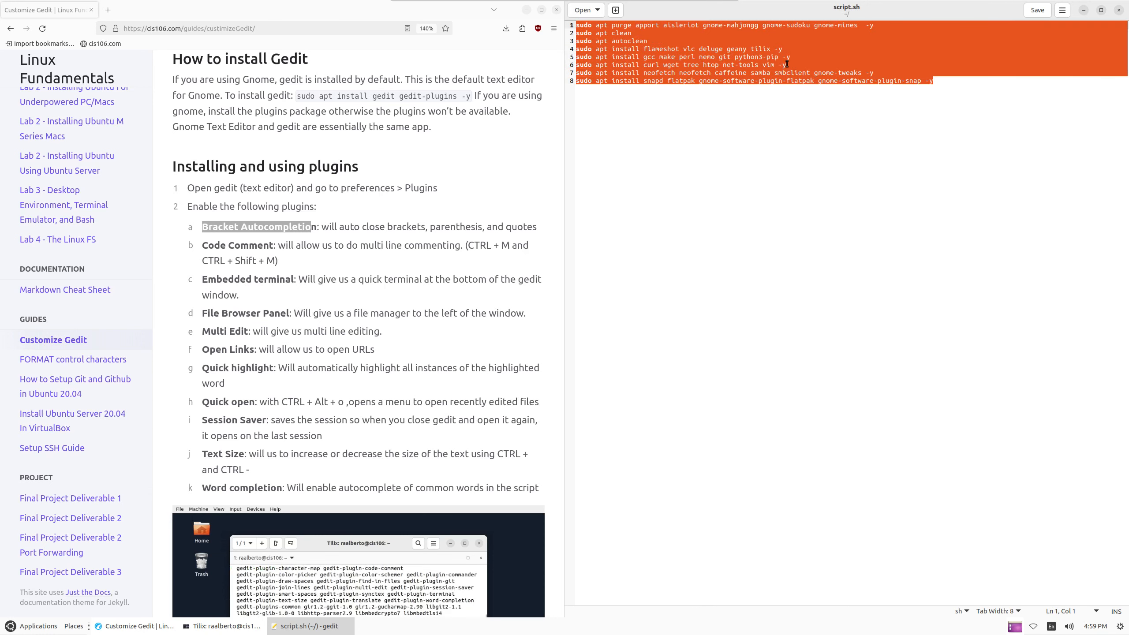
pyautogui.click(585, 9)
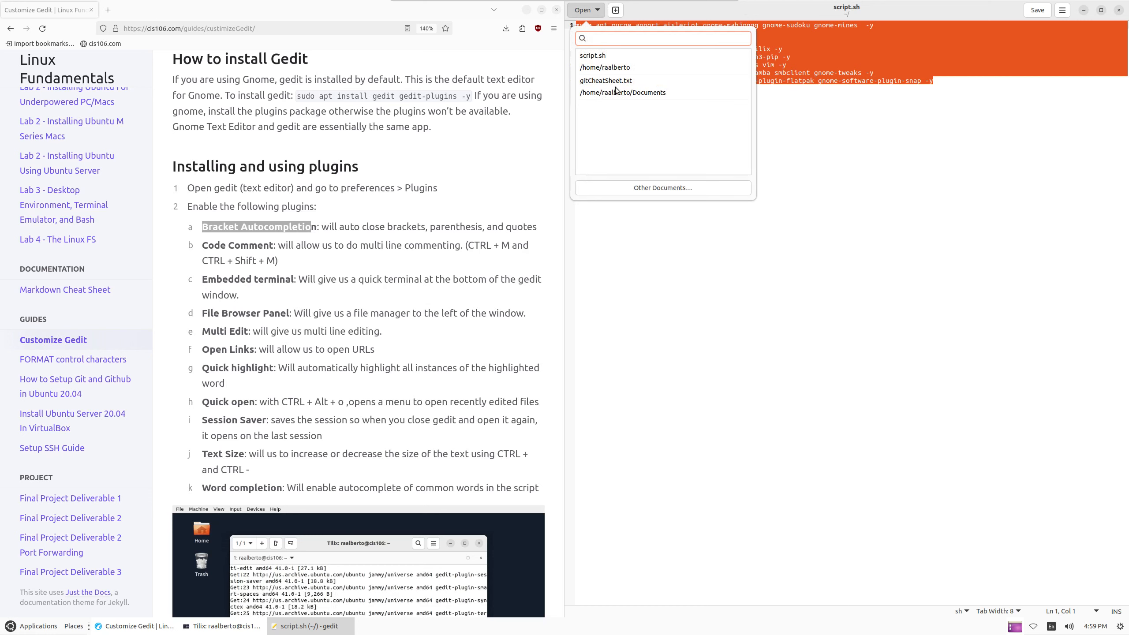
pyautogui.click(819, 155)
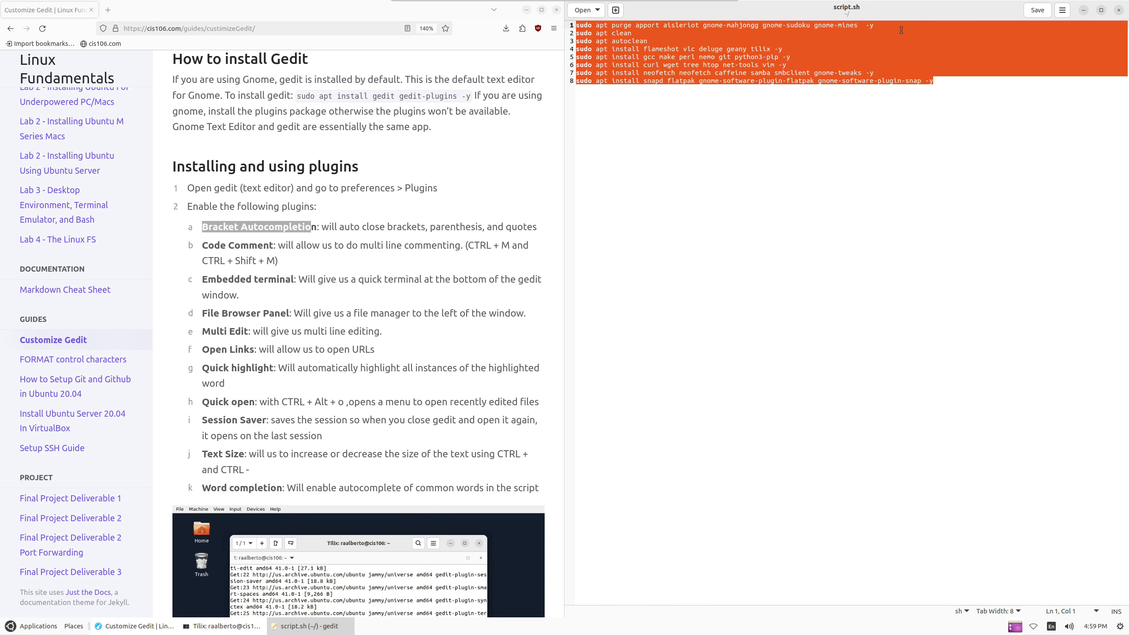
pyautogui.click(1084, 10)
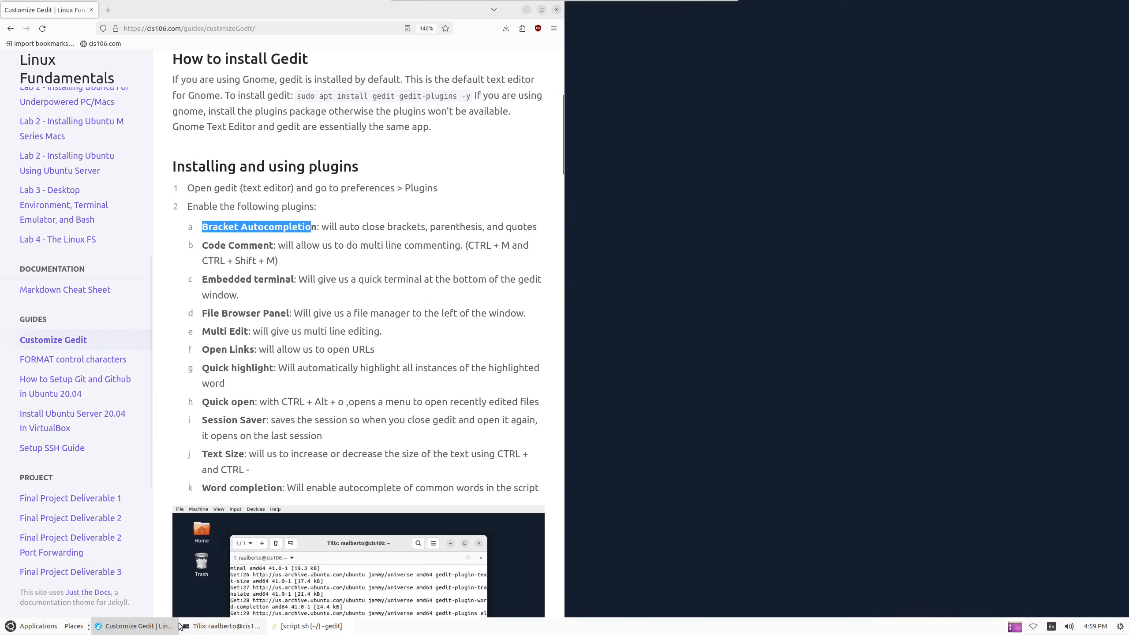
# Create a scripts folder with 'mkdir scripts' in the terminal, then return to gedit
pyautogui.click(217, 626)
pyautogui.write('mkdir scripts')
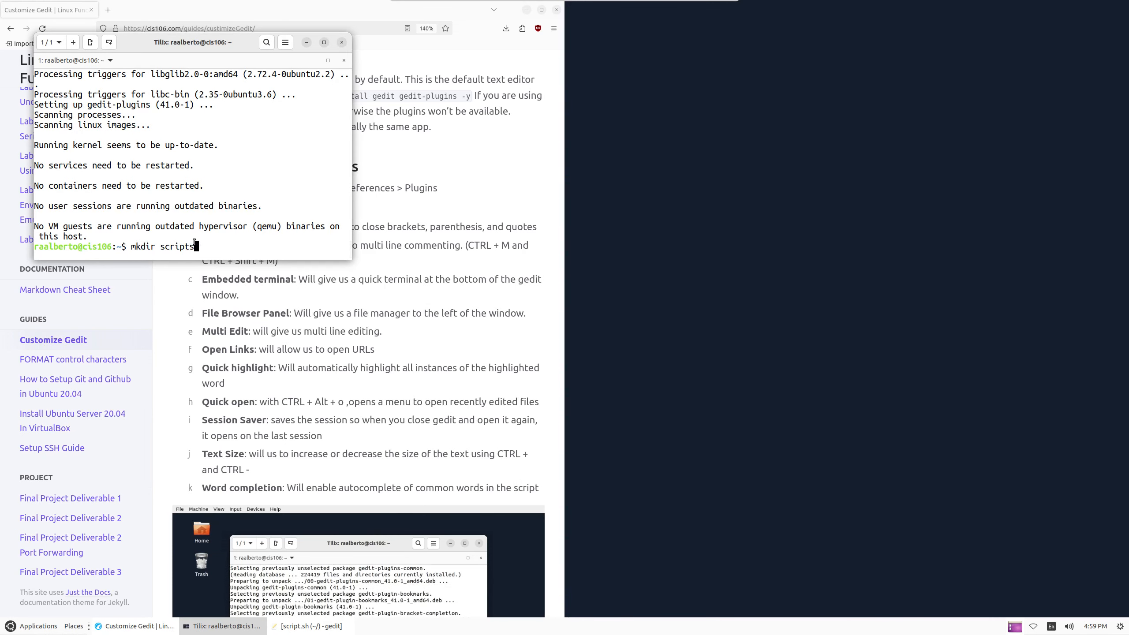
pyautogui.press('Return')
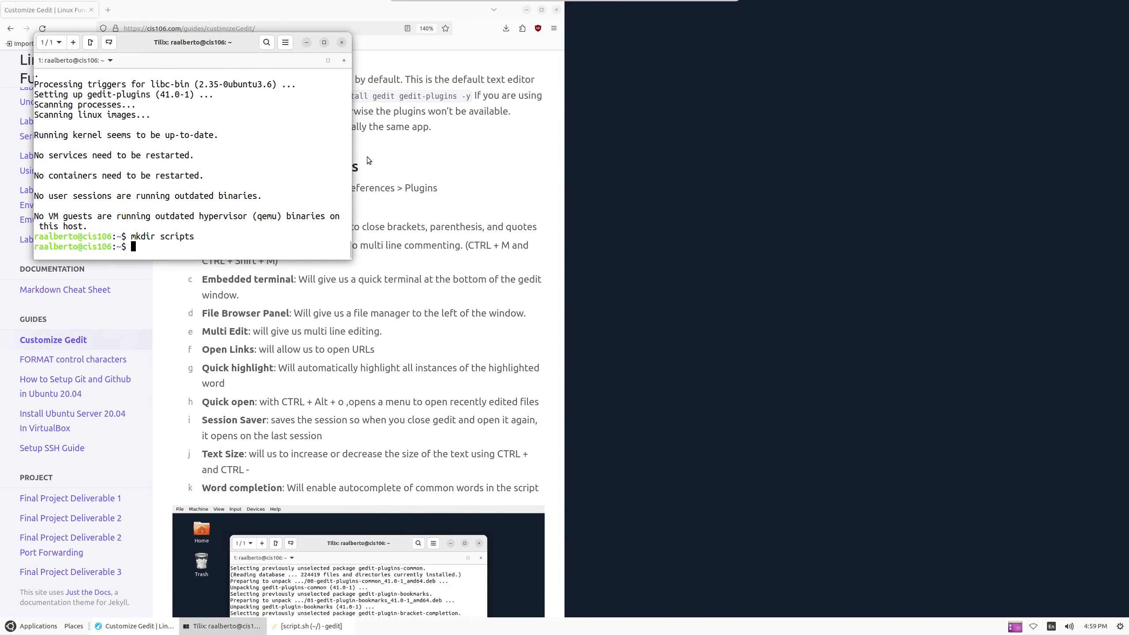
pyautogui.click(342, 42)
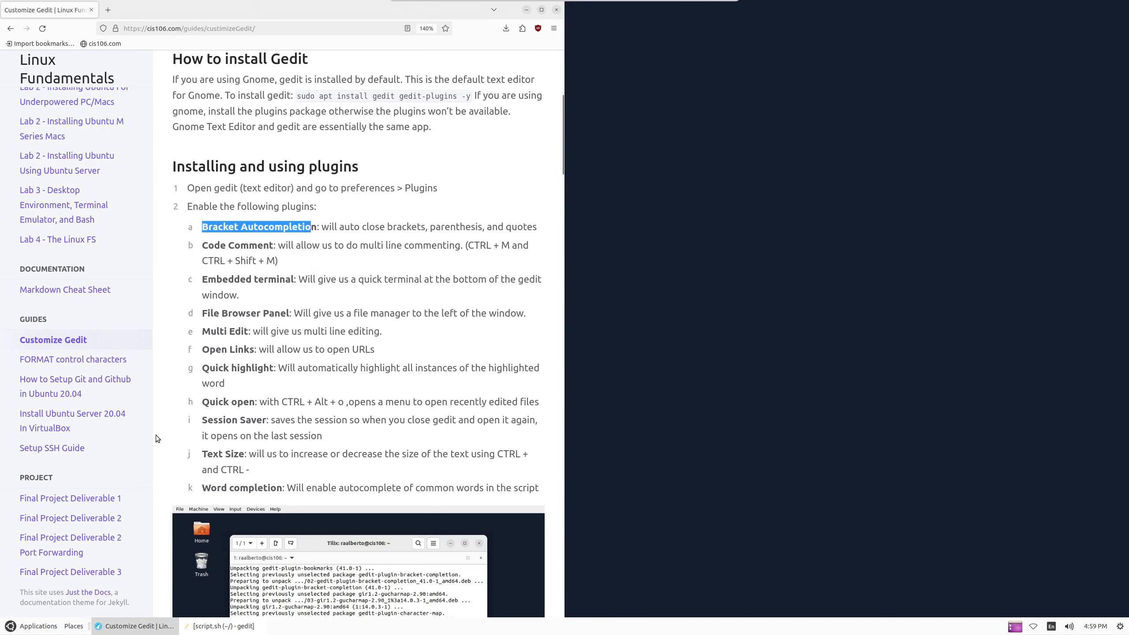
pyautogui.click(217, 626)
# Start a new document in place of script.sh and enter the #!/bin/bash shebang line
pyautogui.click(586, 10)
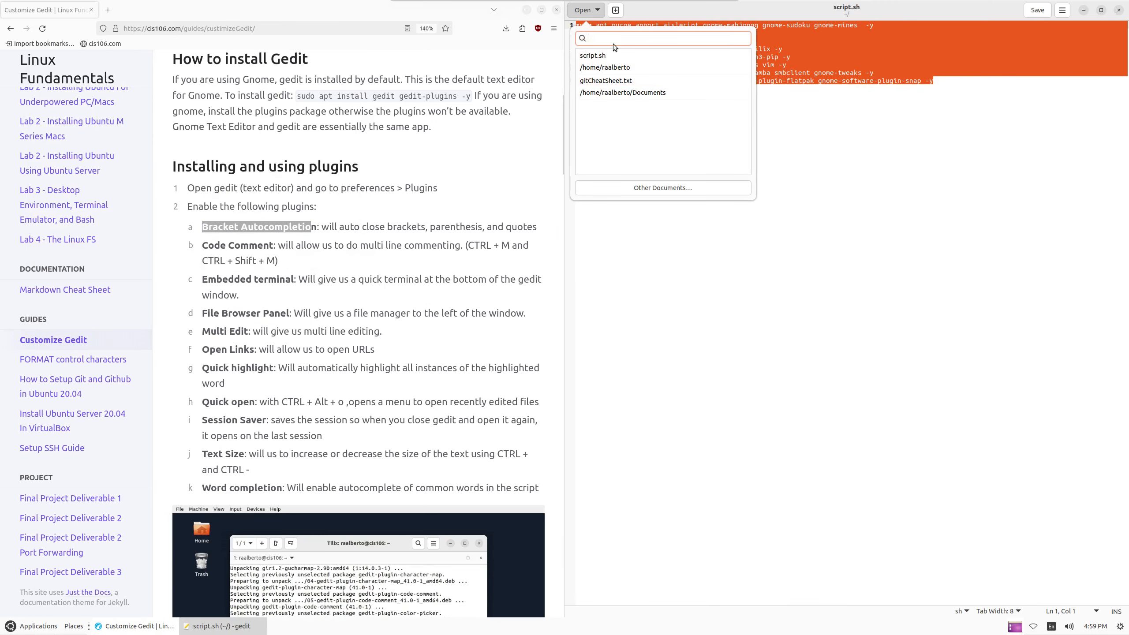
pyautogui.click(615, 9)
pyautogui.click(616, 9)
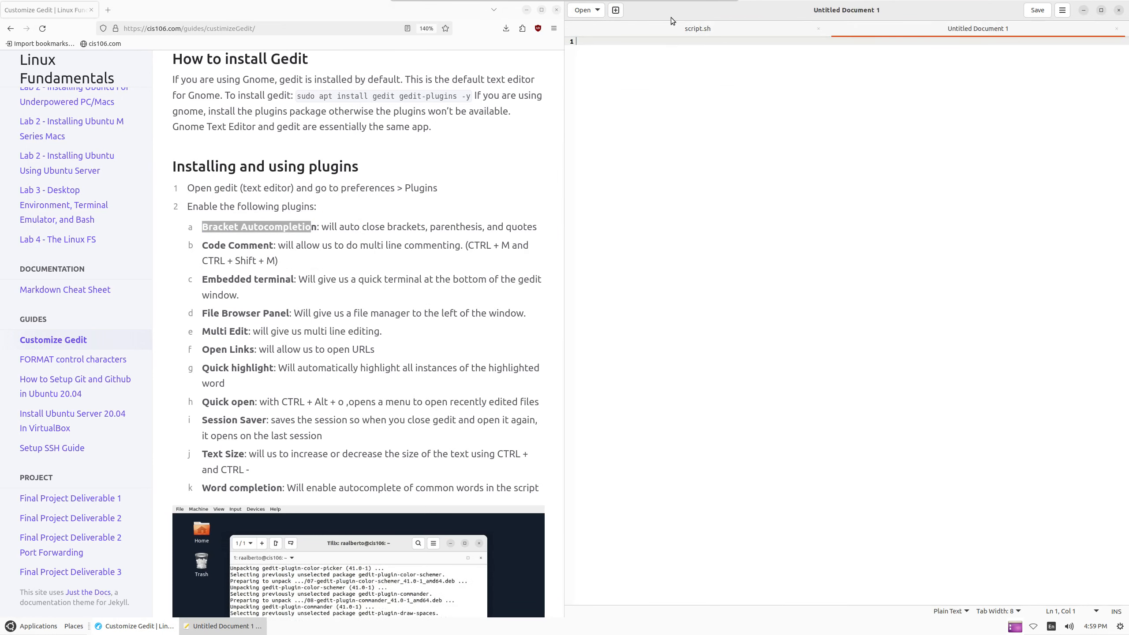
pyautogui.click(816, 32)
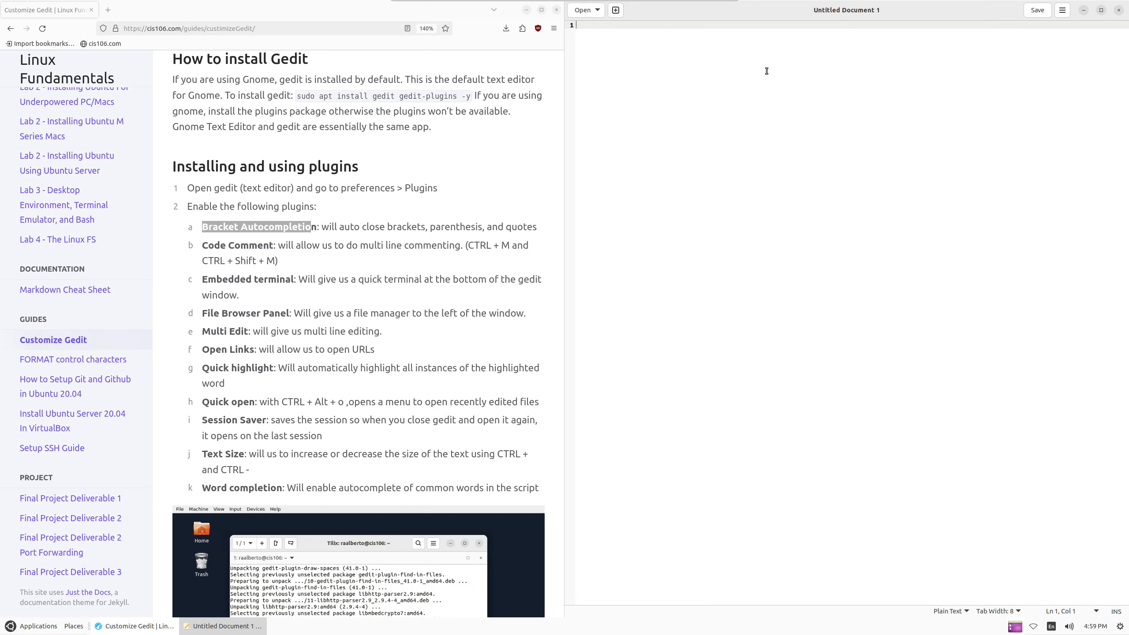
pyautogui.write('#!/boi')
pyautogui.write('in')
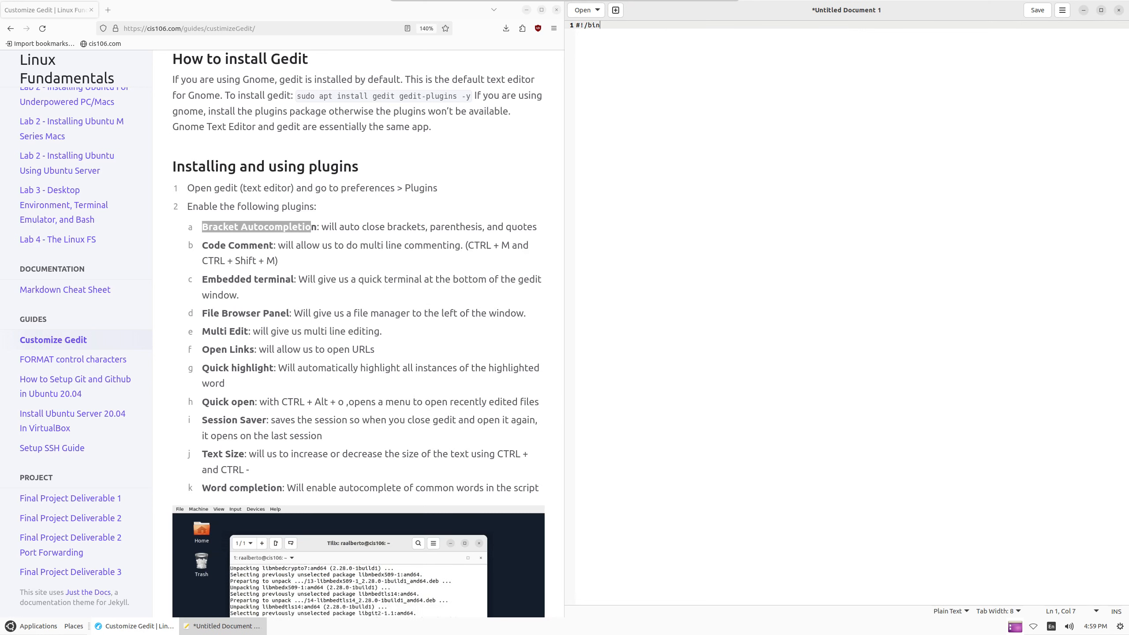
pyautogui.write('/bash')
pyautogui.press('Return')
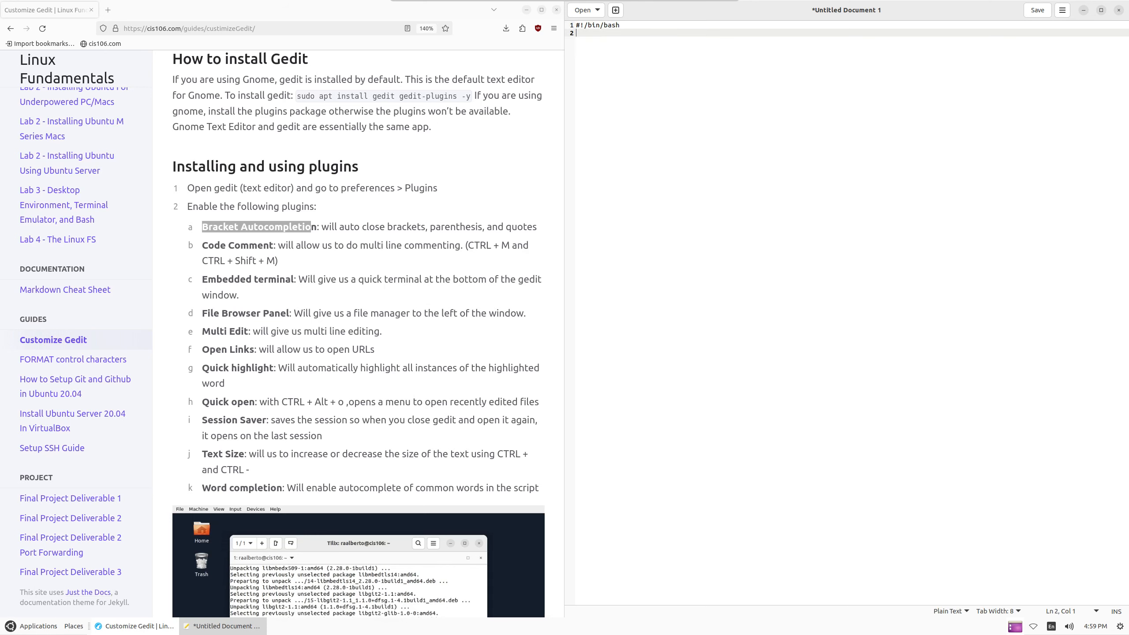
# Save the new document as scriptTest1.sh in the scripts folder
pyautogui.hotkey('ctrl', 's')
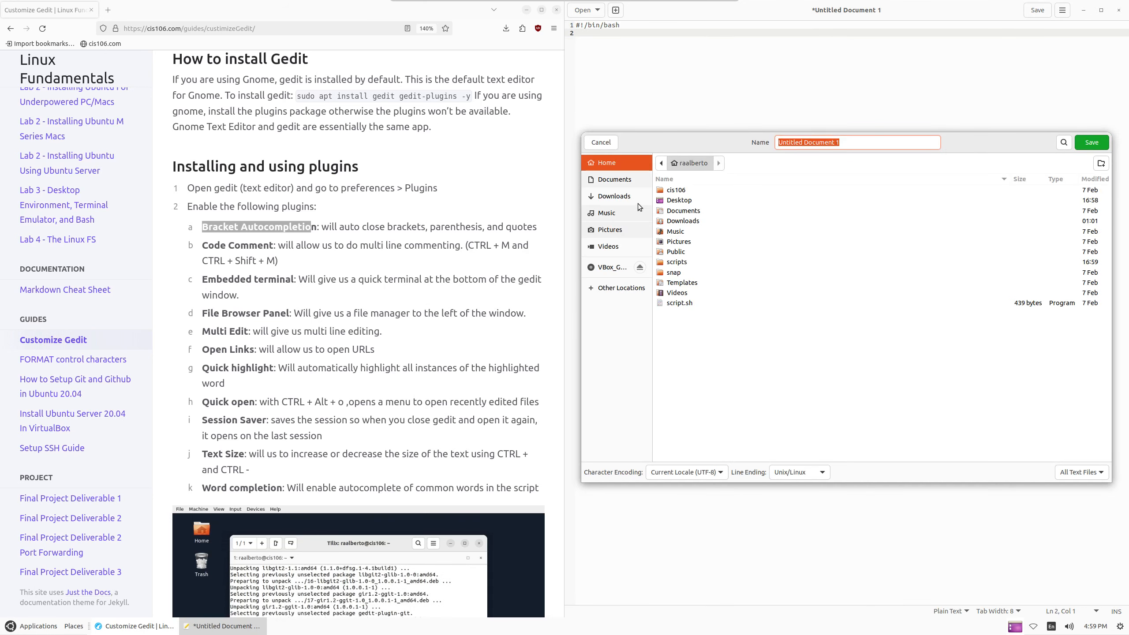
pyautogui.doubleClick(680, 262)
pyautogui.press('BackSpace')
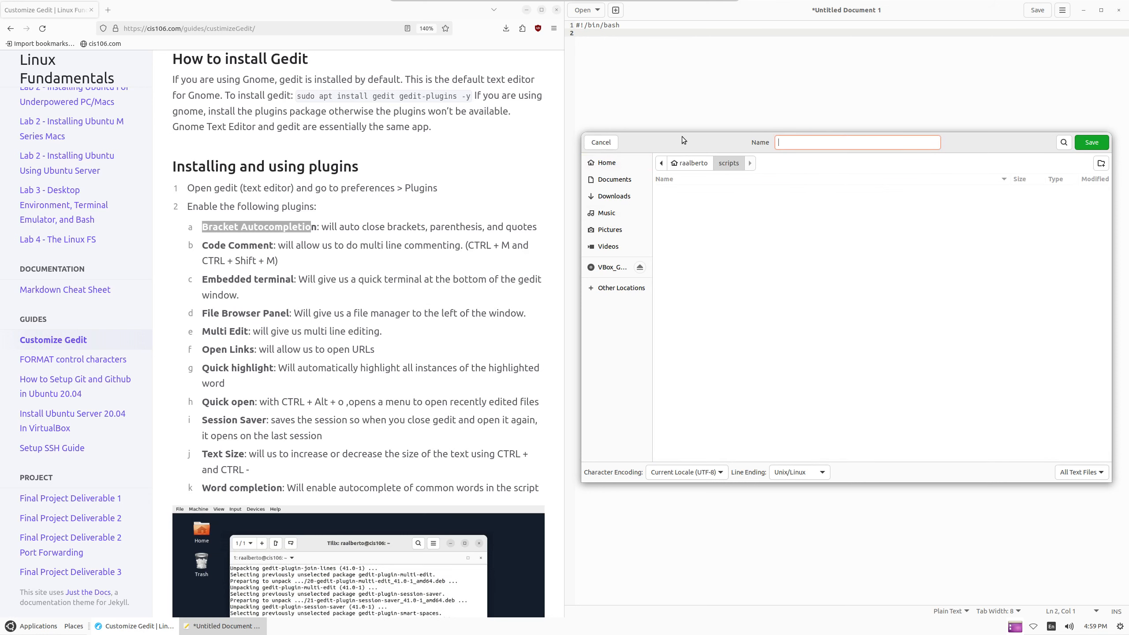
pyautogui.write('scriptTest1.s')
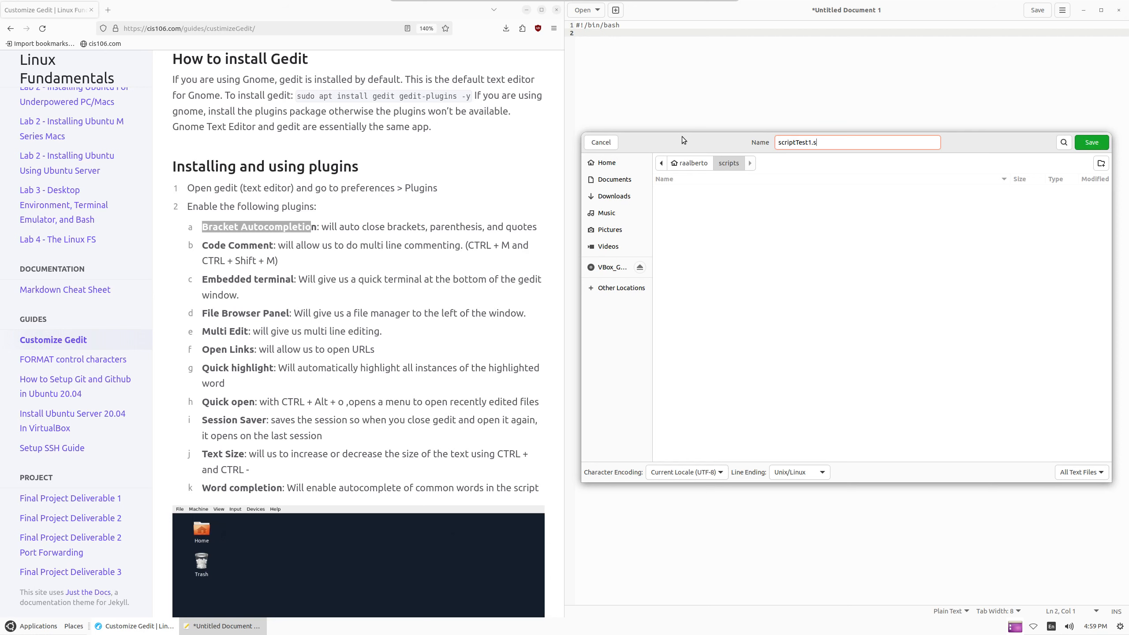
pyautogui.write('h')
pyautogui.press('Return')
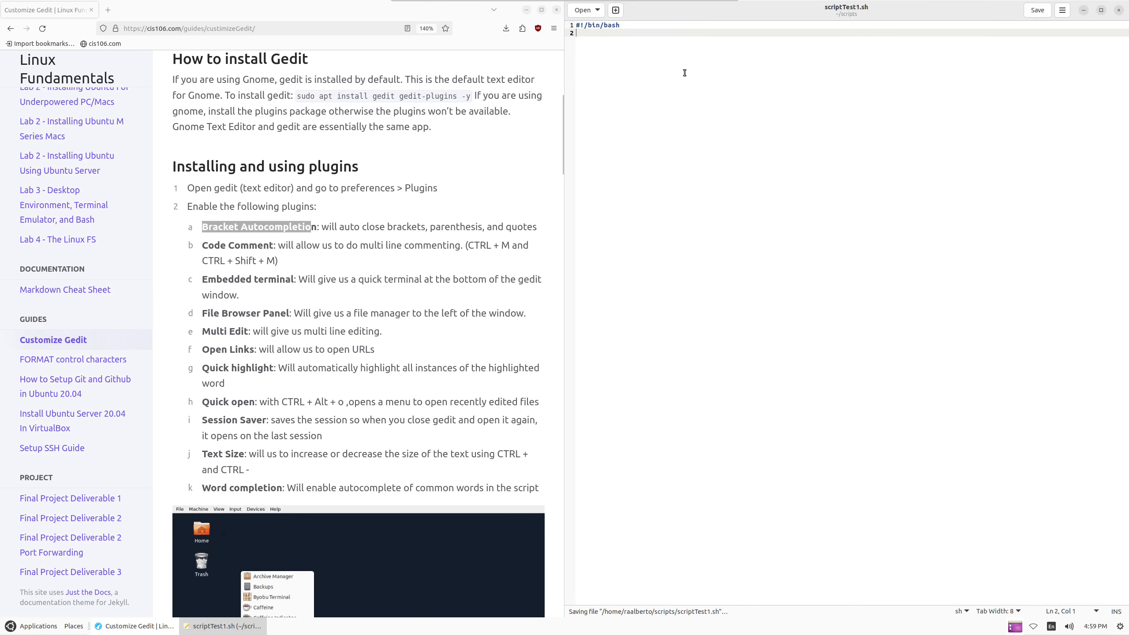
# Add an echo "hello world" line below the shebang
pyautogui.press('Return')
pyautogui.write('ech')
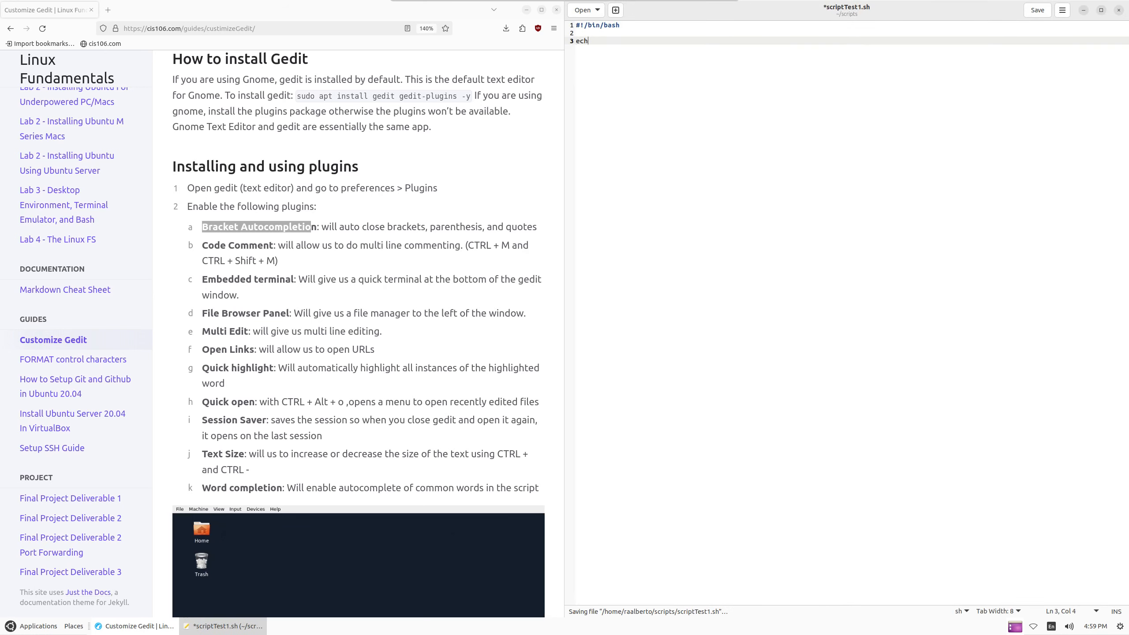
pyautogui.write('o ')
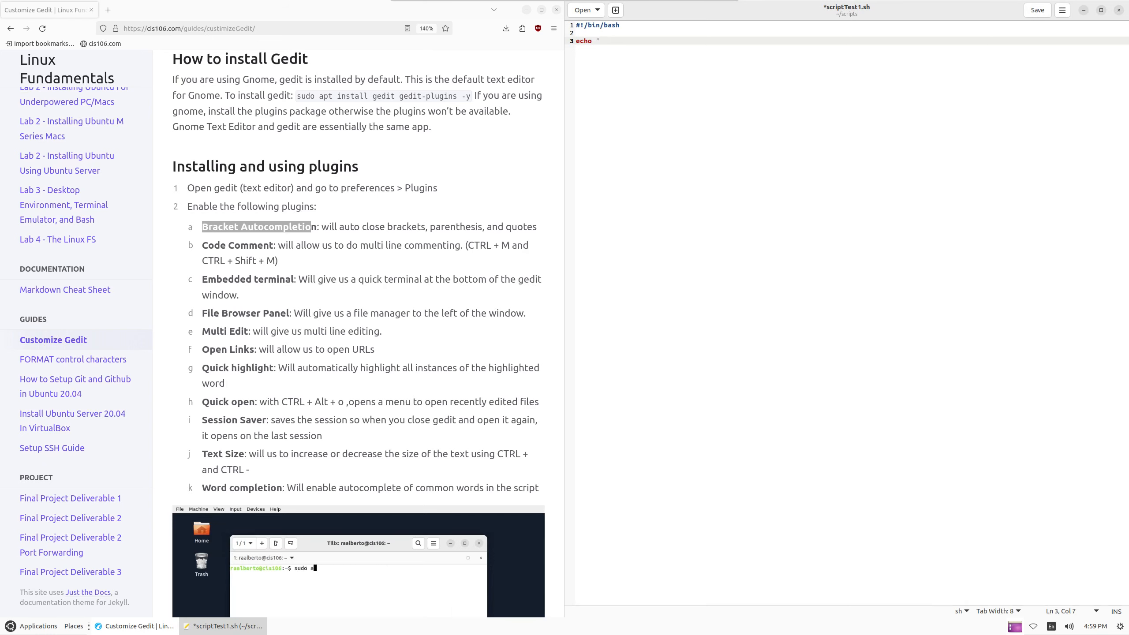
pyautogui.write('"hello world"')
pyautogui.click(1062, 10)
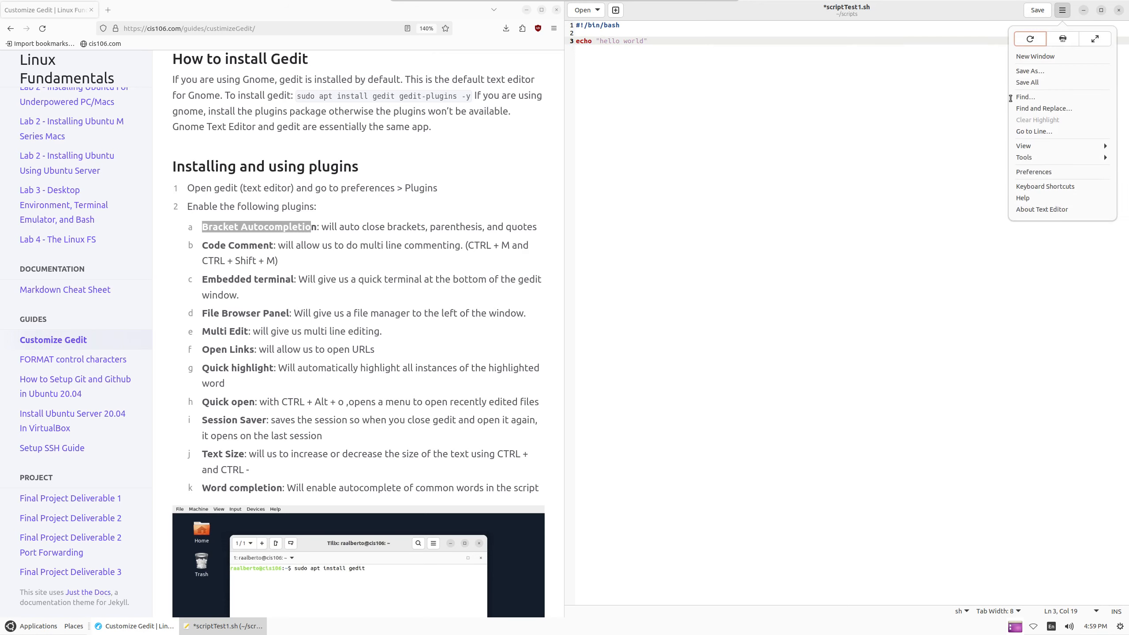
# Enable the Bracket Completion plugin, then begin a new echo line to test auto-closed quotes
pyautogui.click(1035, 170)
pyautogui.click(920, 165)
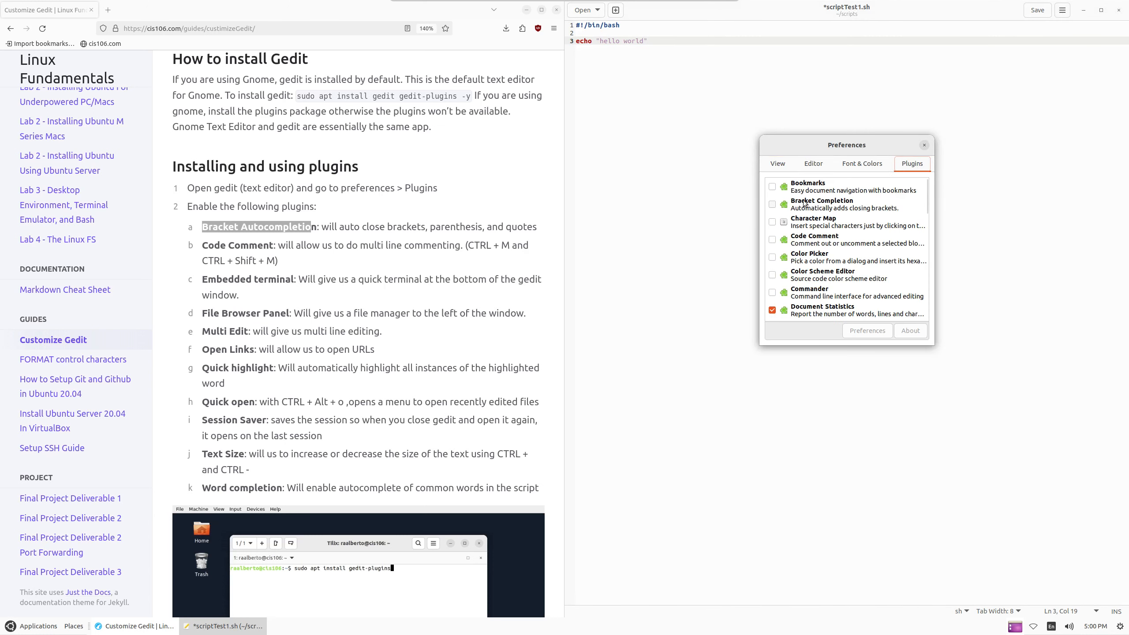
pyautogui.click(785, 203)
pyautogui.click(772, 205)
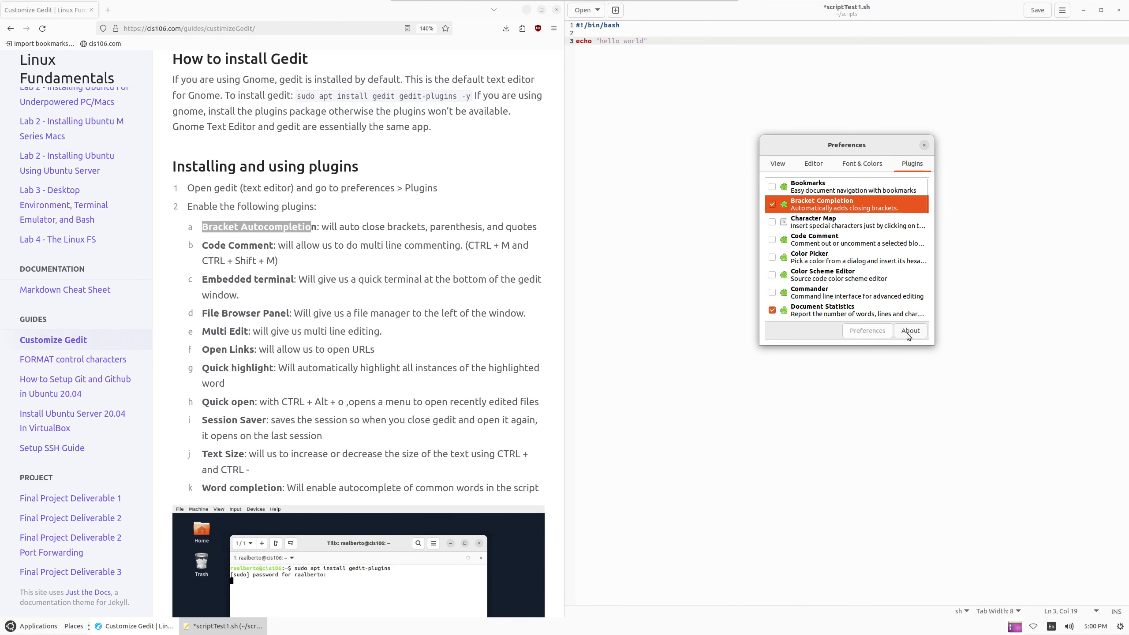
pyautogui.click(924, 145)
pyautogui.press('Return')
pyautogui.press('Return')
pyautogui.write('echo')
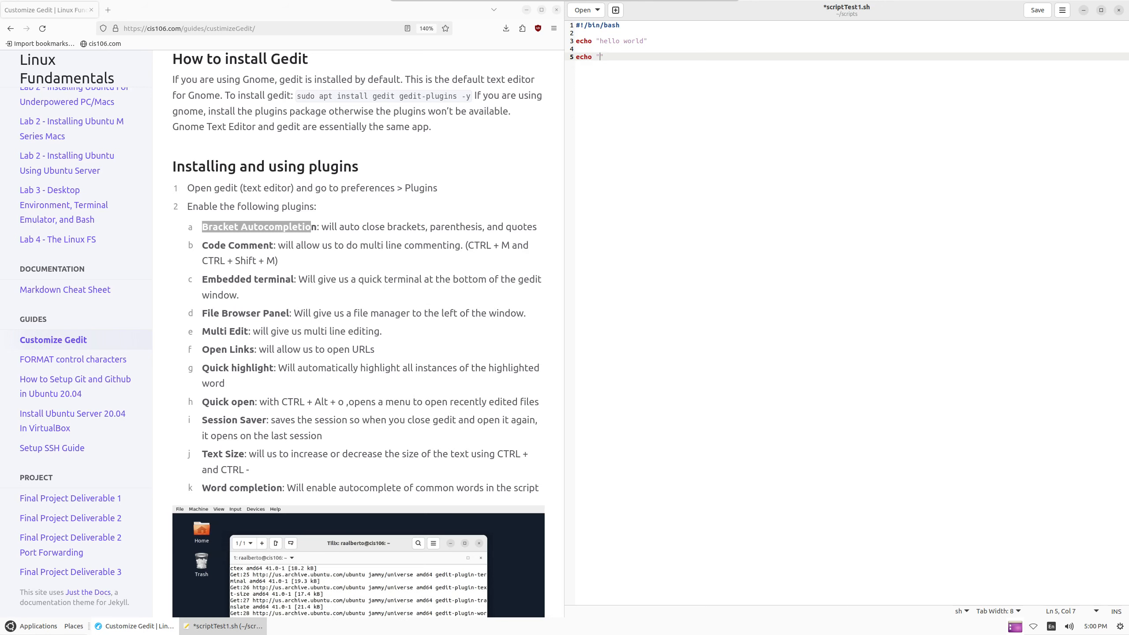
# Type a trial 'mkdir -p test/{test,test' line to watch bracket closing, then delete the trial lines
pyautogui.press('Return')
pyautogui.press('Return')
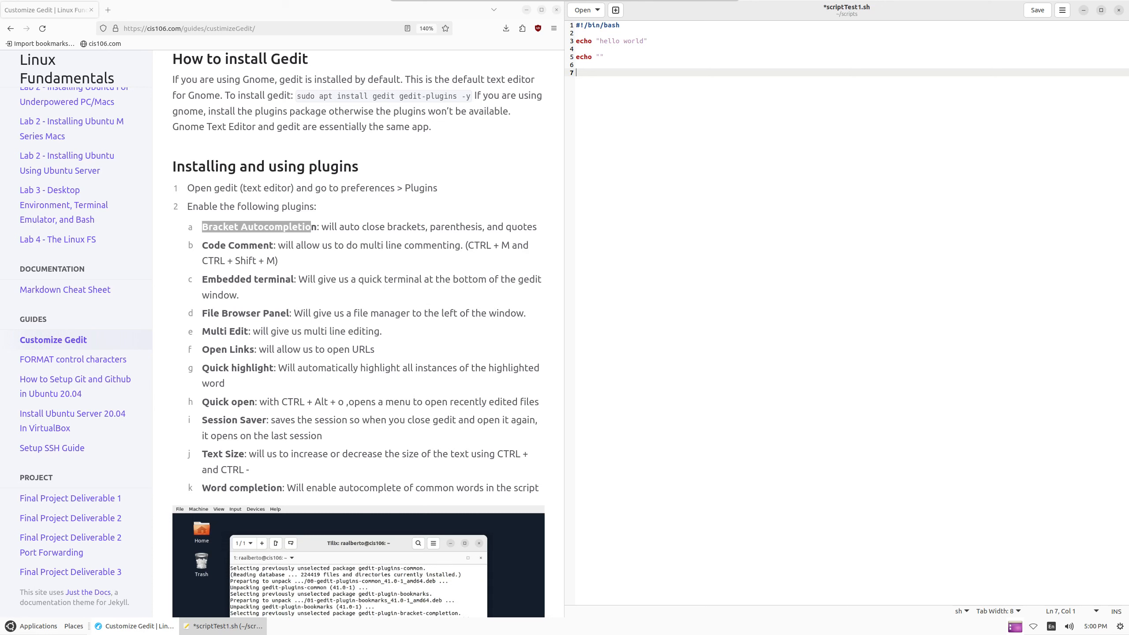
pyautogui.write('mkdir')
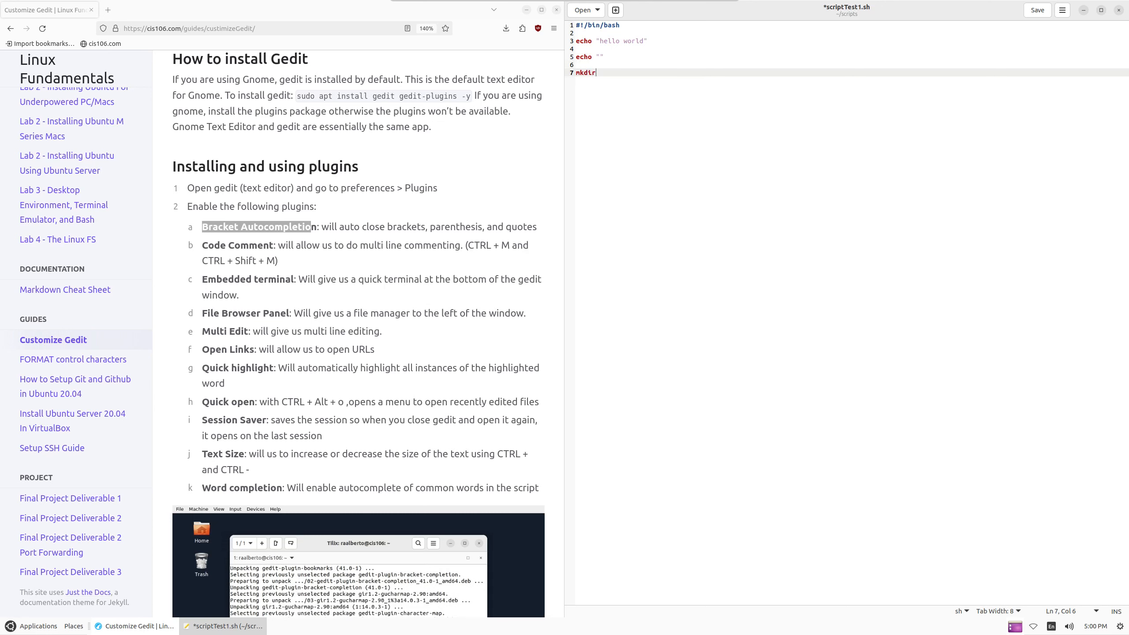
pyautogui.write(' -p h')
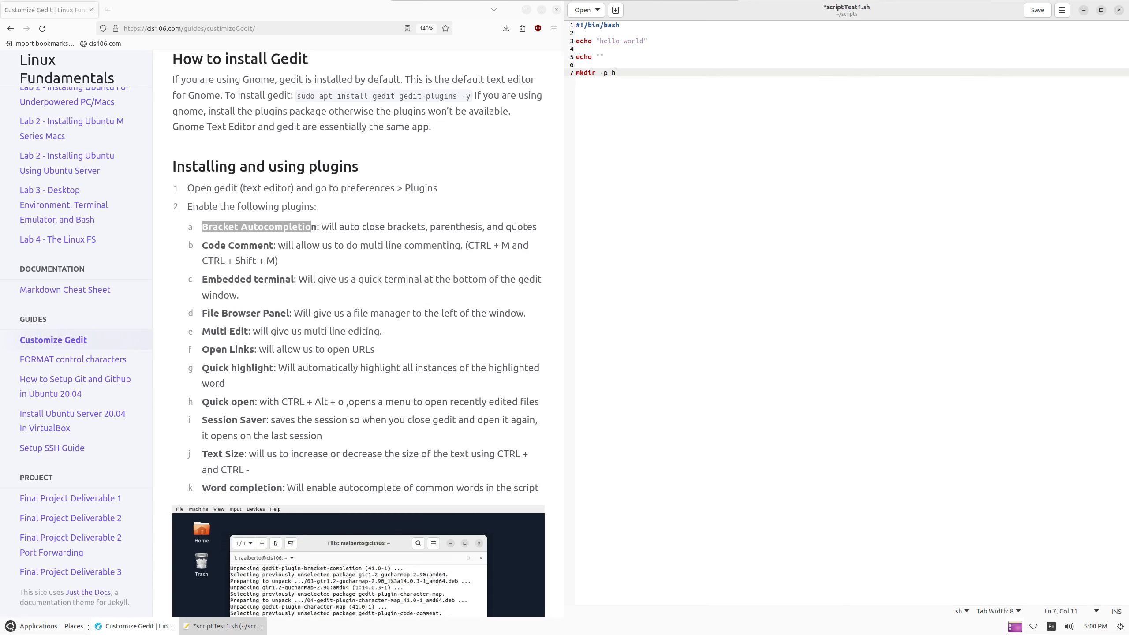
pyautogui.press('BackSpace')
pyautogui.write('test')
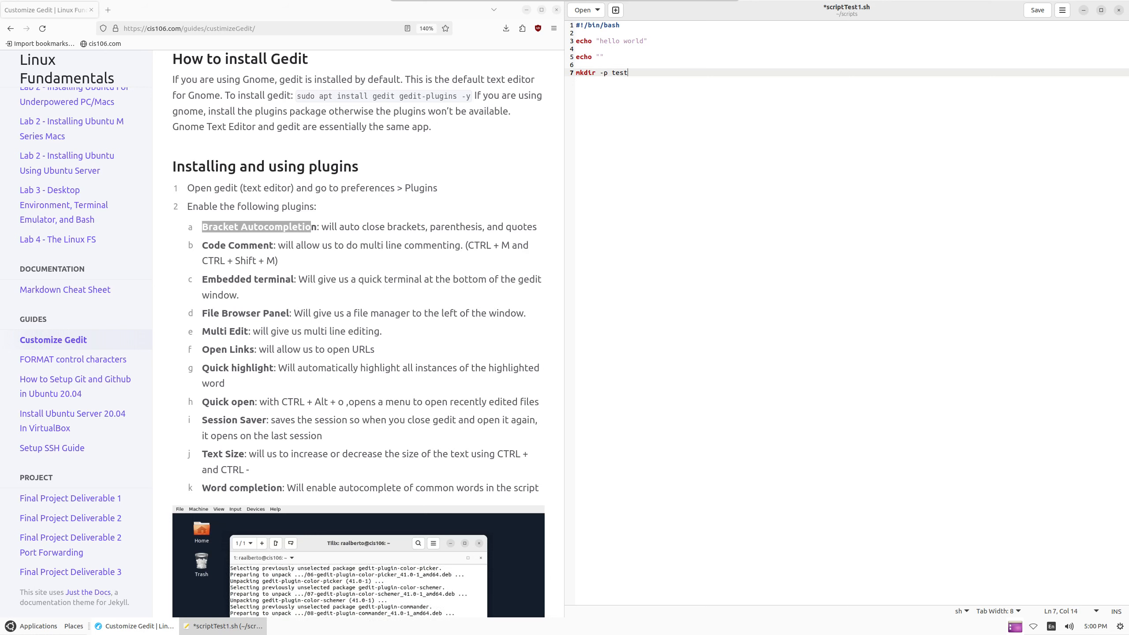
pyautogui.write('/{test,')
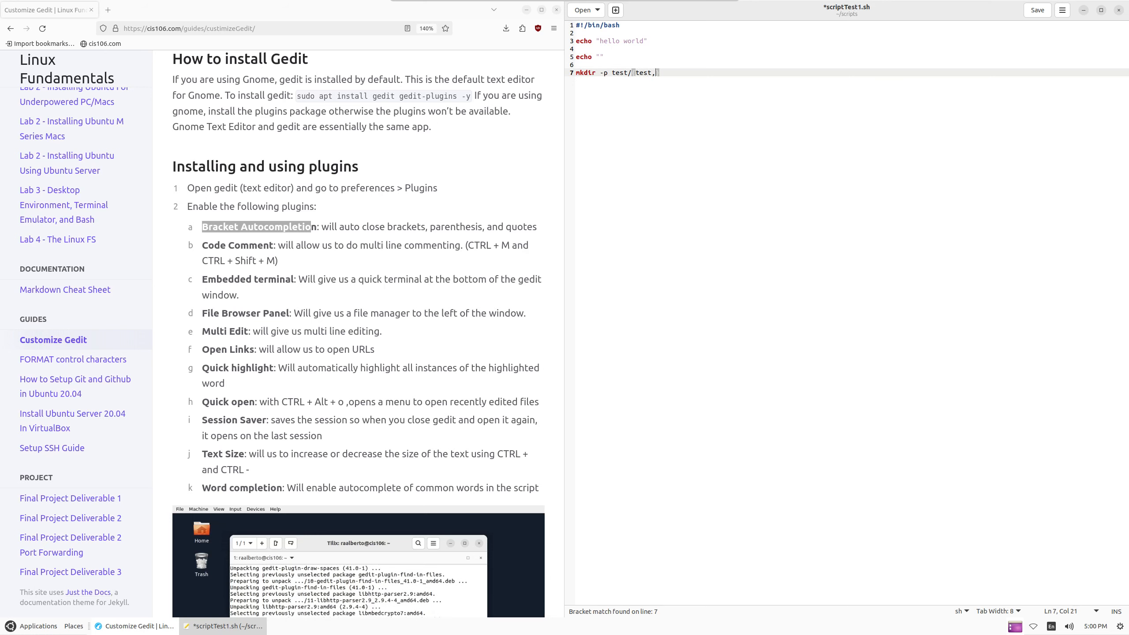
pyautogui.write('test')
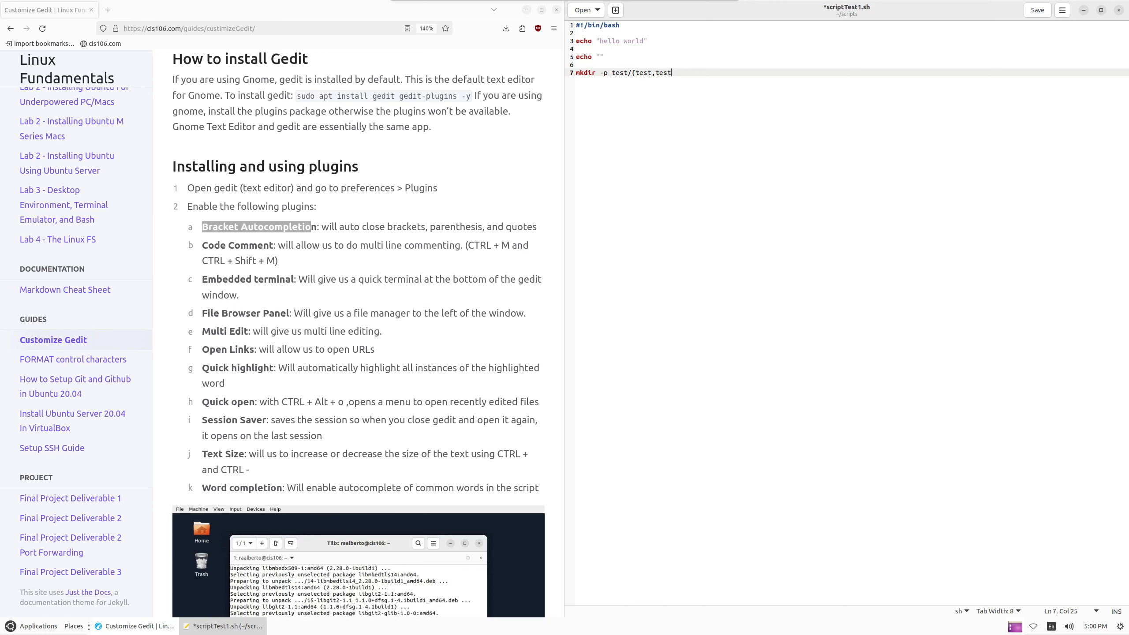
pyautogui.press('BackSpace')
pyautogui.press('BackSpace')
pyautogui.press('BackSpace')
pyautogui.press('BackSpace')
pyautogui.press('BackSpace')
pyautogui.press('BackSpace')
pyautogui.press('BackSpace')
pyautogui.press('BackSpace')
pyautogui.press('BackSpace')
pyautogui.press('BackSpace')
pyautogui.press('BackSpace')
pyautogui.press('BackSpace')
pyautogui.press('BackSpace')
pyautogui.press('BackSpace')
pyautogui.press('BackSpace')
pyautogui.press('BackSpace')
pyautogui.press('BackSpace')
pyautogui.press('BackSpace')
pyautogui.press('BackSpace')
pyautogui.press('BackSpace')
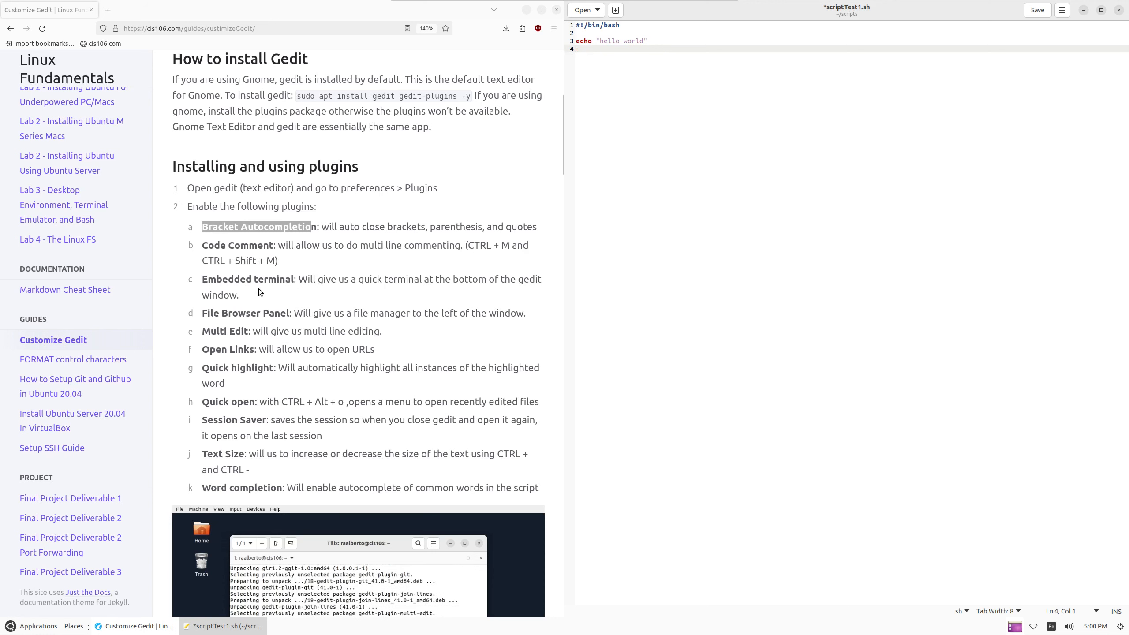
# Tick Code Comment in gedit's Preferences > Plugins list and close the dialog
pyautogui.click(1062, 10)
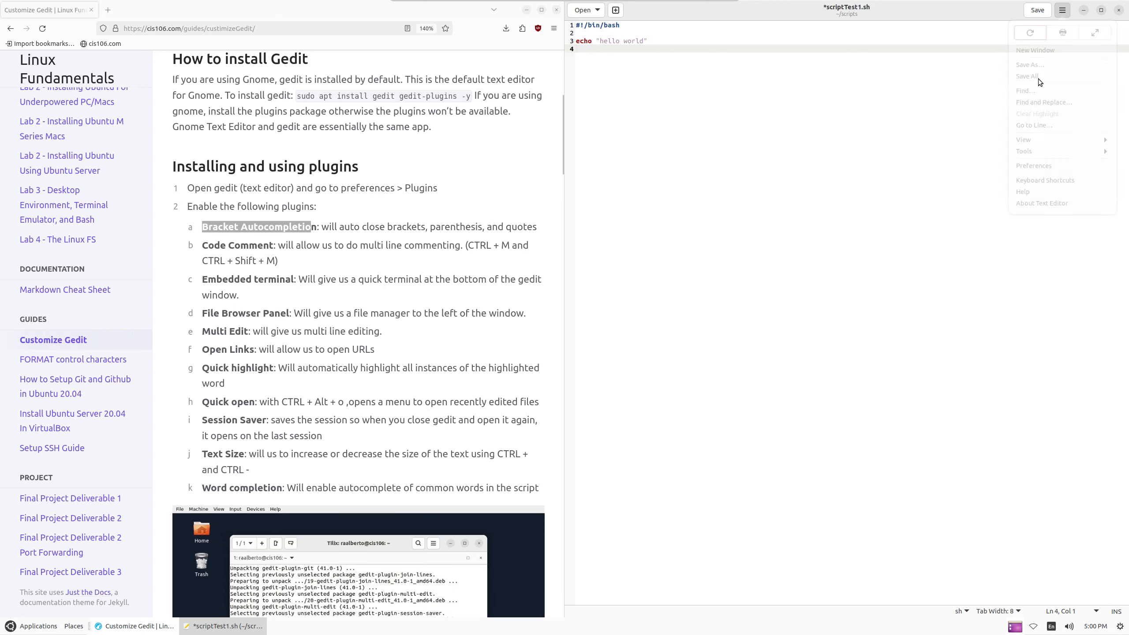
pyautogui.click(1036, 172)
pyautogui.click(911, 164)
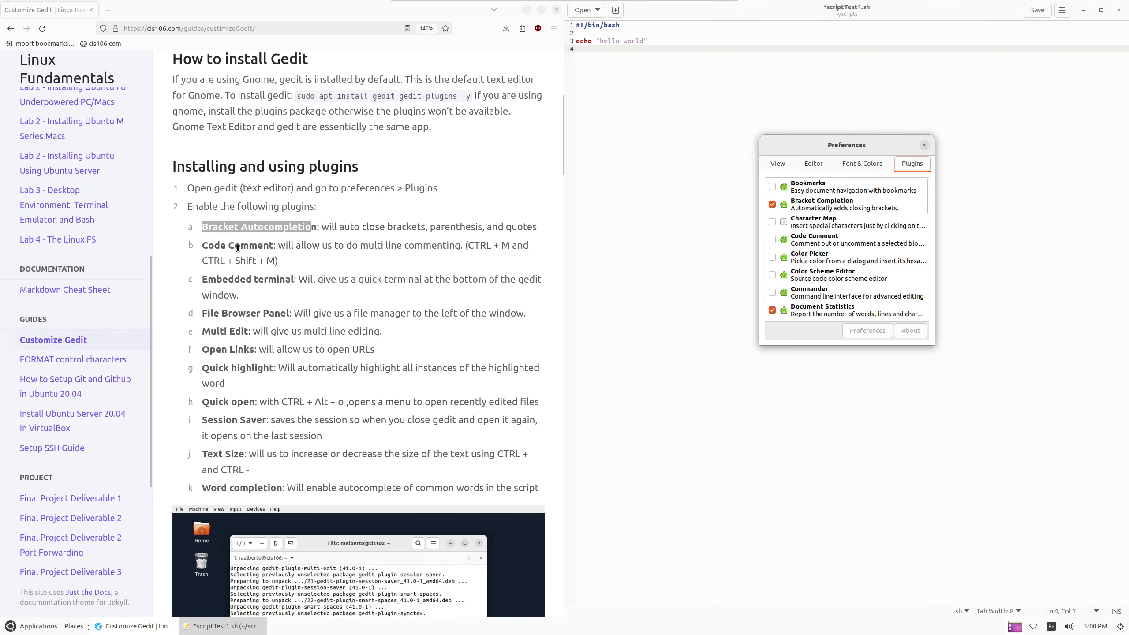
pyautogui.moveTo(202, 245); pyautogui.dragTo(312, 248)
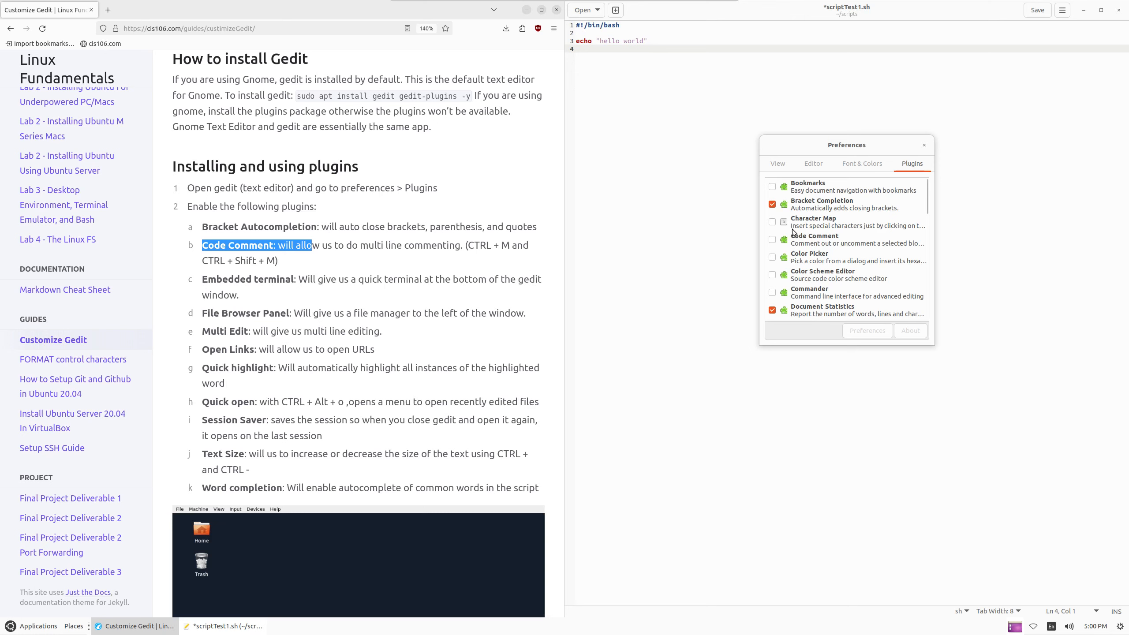
pyautogui.click(772, 240)
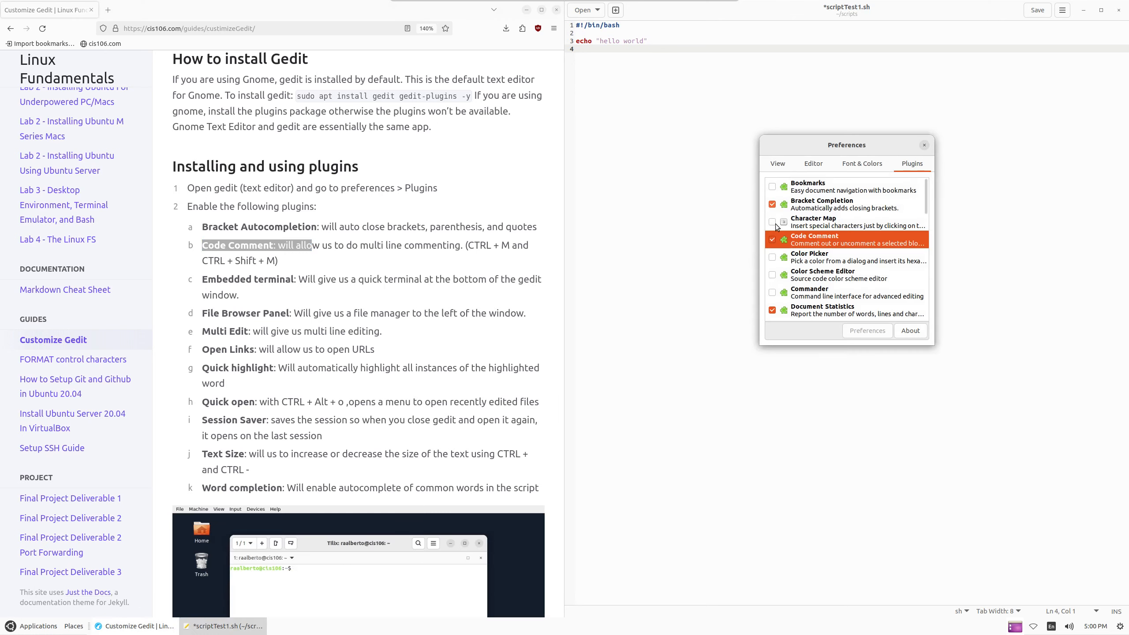
pyautogui.click(924, 146)
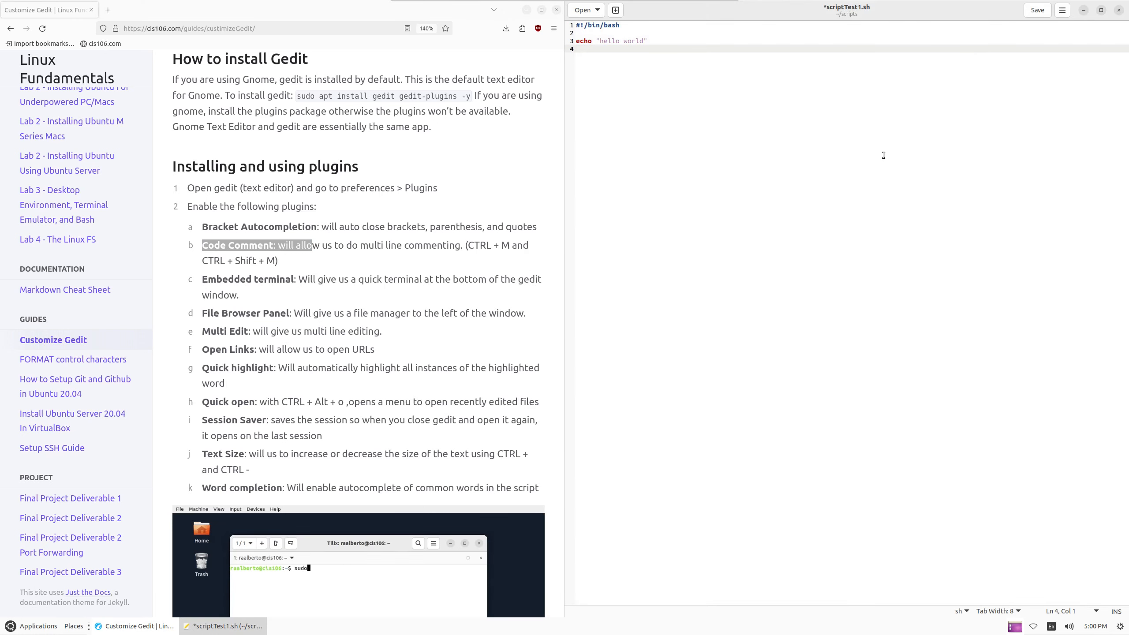
# Delete the stray 3 and paste the echo "hello world" line into four copies
pyautogui.press('BackSpace')
pyautogui.hotkey('shift', 'Up')
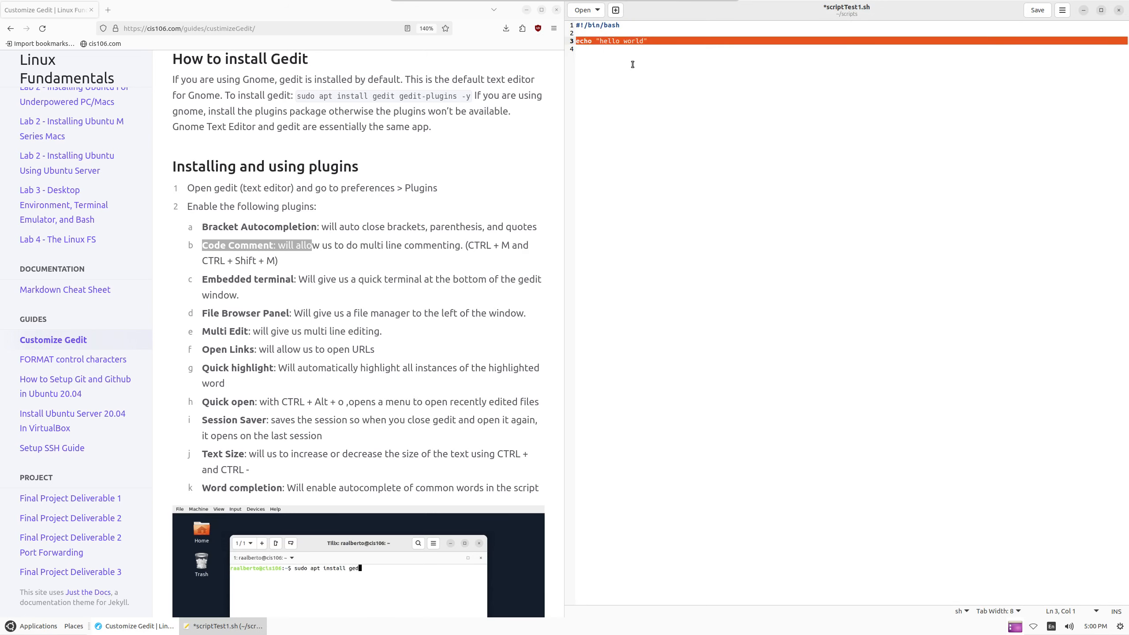
pyautogui.hotkey('ctrl', 'c')
pyautogui.hotkey('ctrl', 'v')
pyautogui.press('Return')
pyautogui.hotkey('ctrl', 'v')
pyautogui.press('Return')
pyautogui.hotkey('ctrl', 'v')
pyautogui.press('Return')
pyautogui.hotkey('ctrl', 'v')
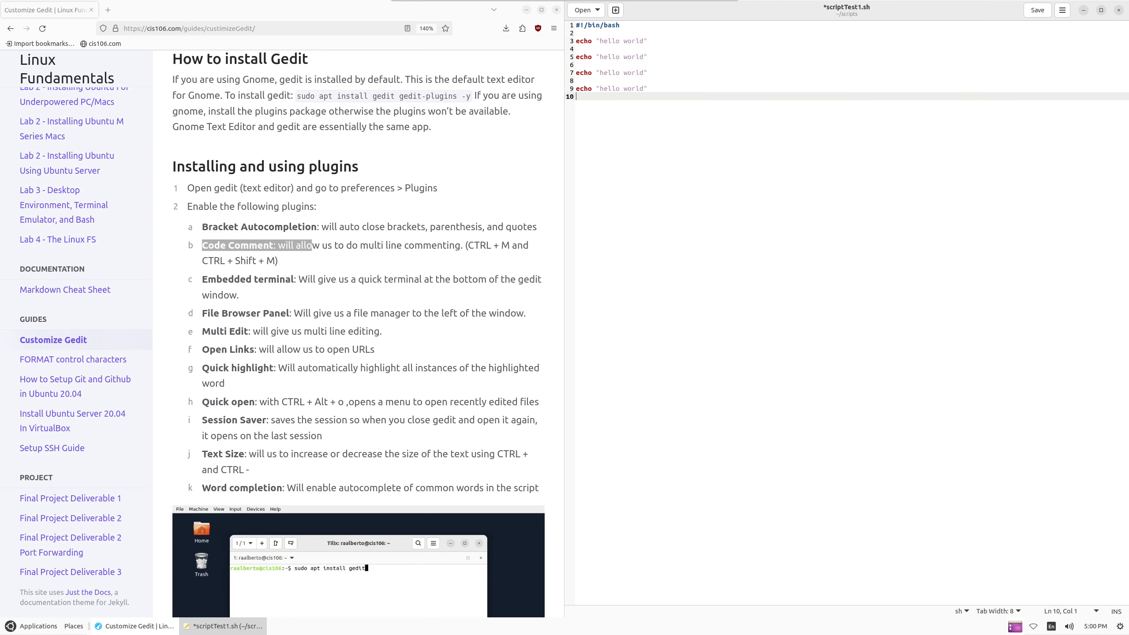
# Comment out lines 3–9 with Ctrl+M, then uncomment them with Ctrl+Shift+M
pyautogui.moveTo(694, 92); pyautogui.dragTo(551, 40)
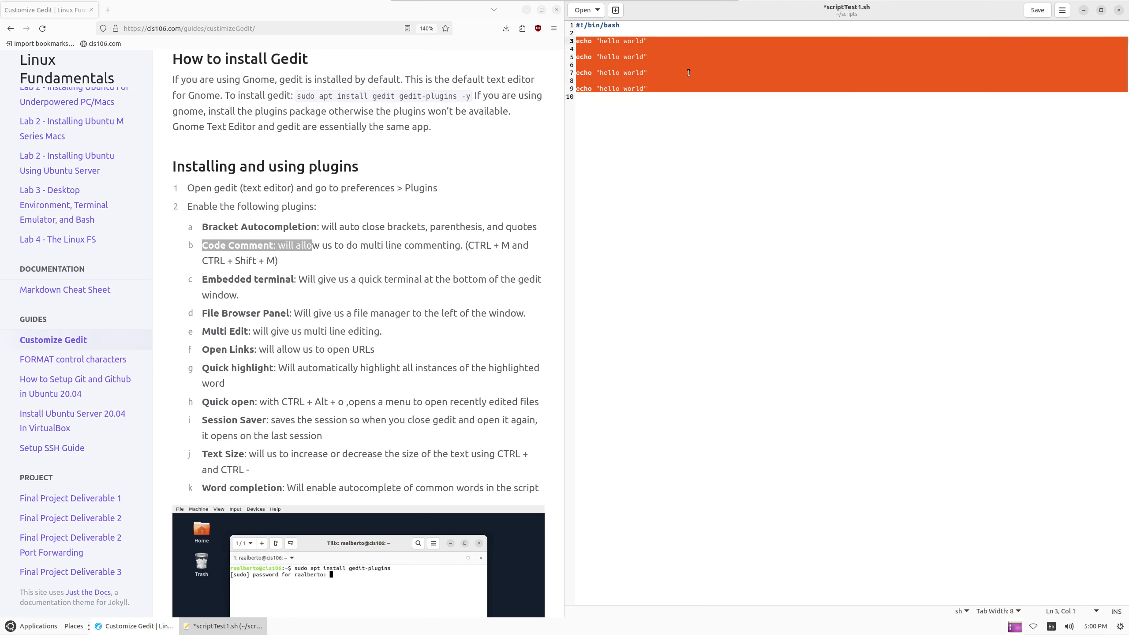
pyautogui.hotkey('ctrl', 'm')
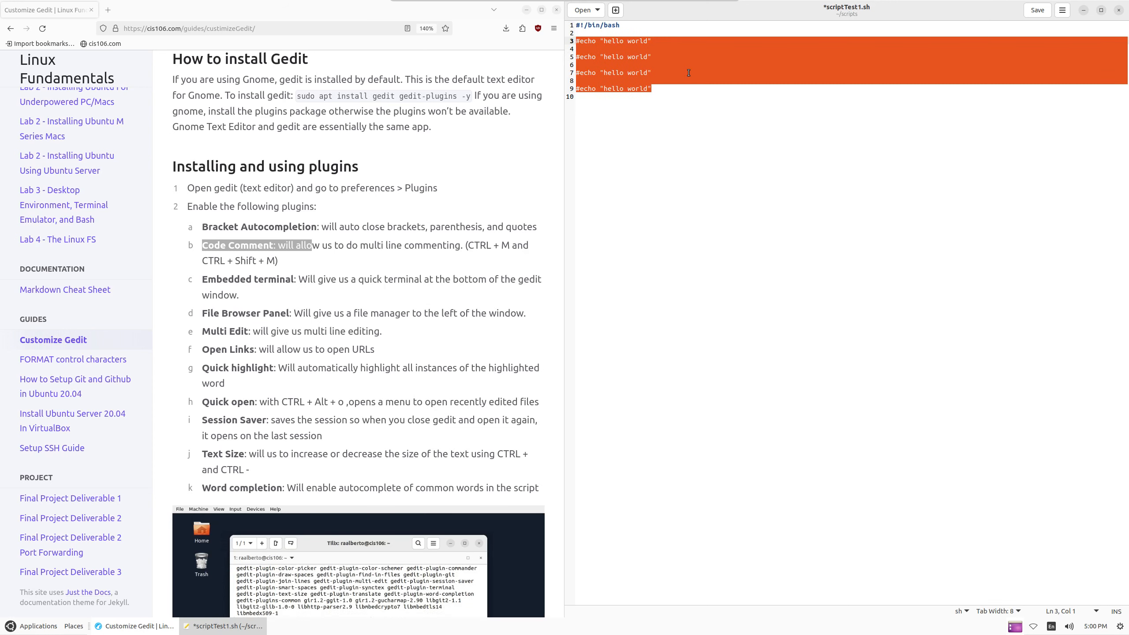
pyautogui.press('Right')
pyautogui.hotkey('shift', 'Up')
pyautogui.hotkey('shift', 'Up')
pyautogui.hotkey('shift', 'Up')
pyautogui.hotkey('shift', 'Up')
pyautogui.hotkey('shift', 'Up')
pyautogui.hotkey('shift', 'Up')
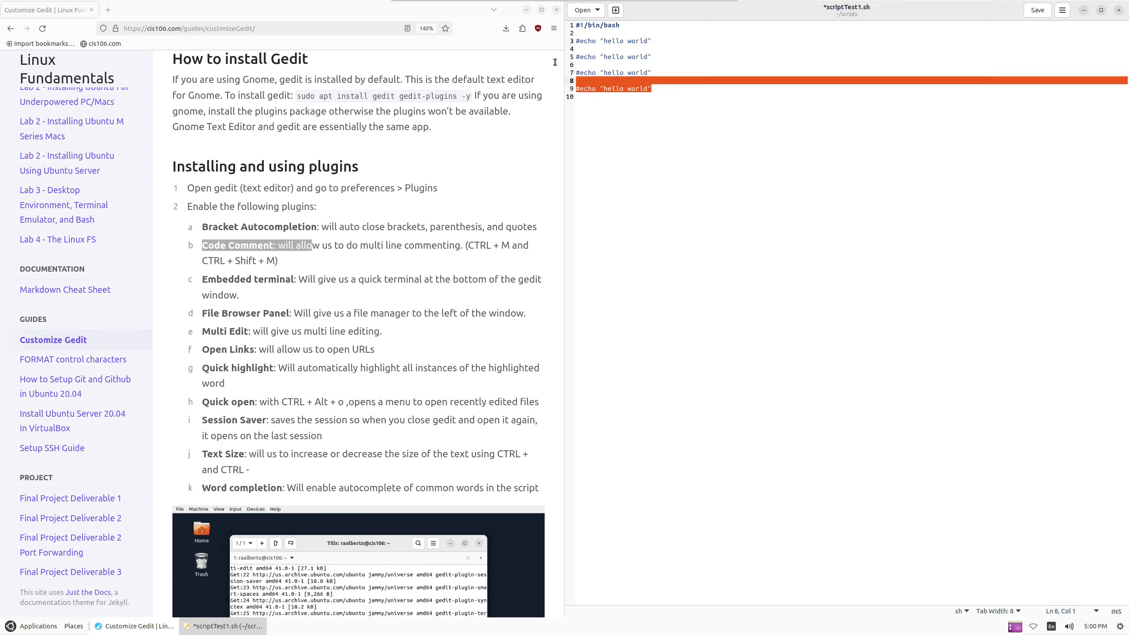
pyautogui.hotkey('shift', 'Home')
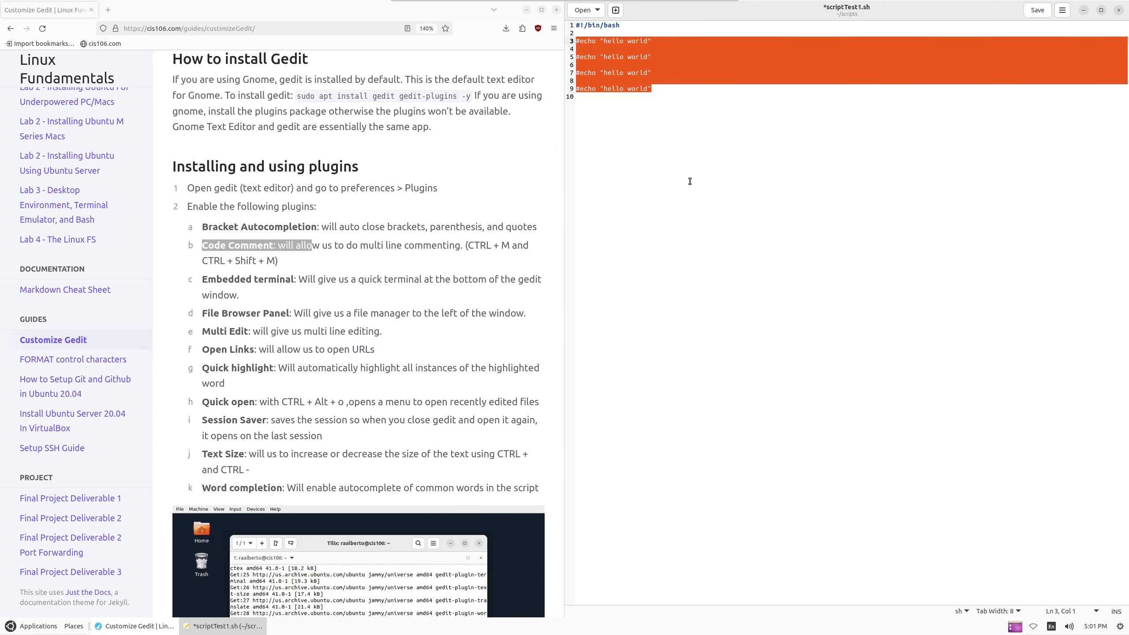
pyautogui.hotkey('ctrl', 'shift', 'm')
pyautogui.click(693, 174)
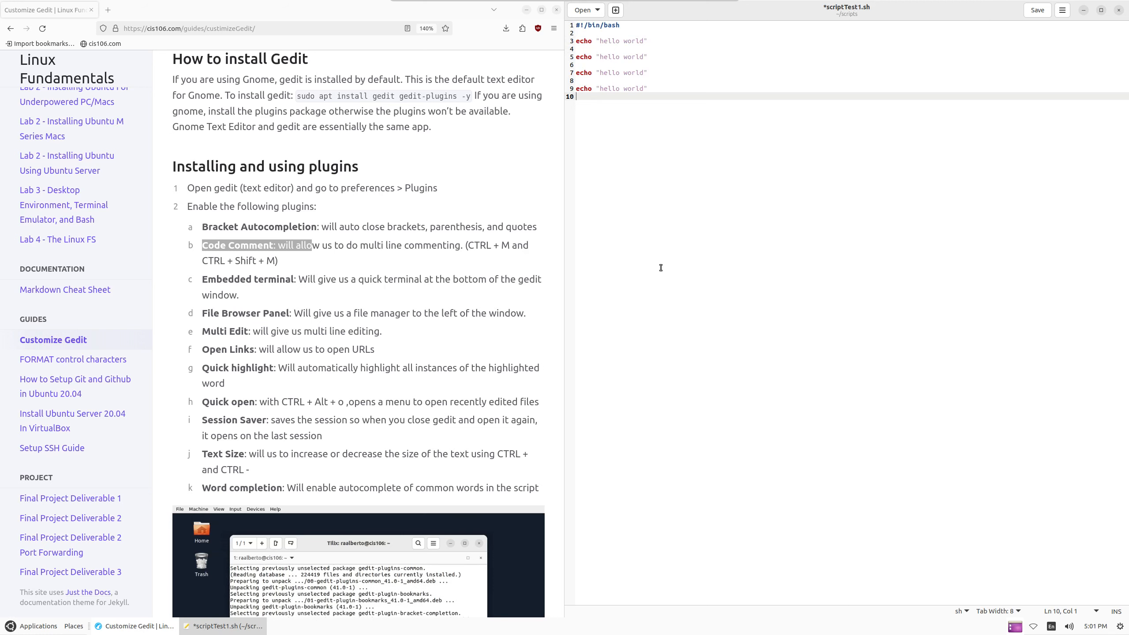
# Enable the Embedded Terminal plugin in gedit's Preferences > Plugins
pyautogui.click(204, 279)
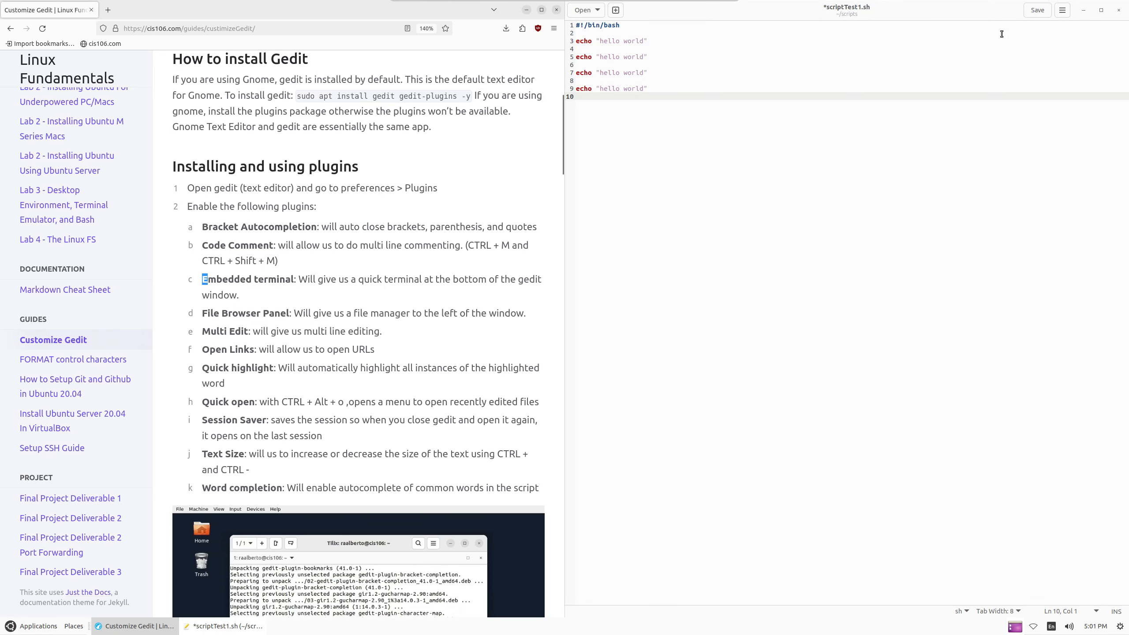
pyautogui.click(1061, 10)
pyautogui.click(1022, 172)
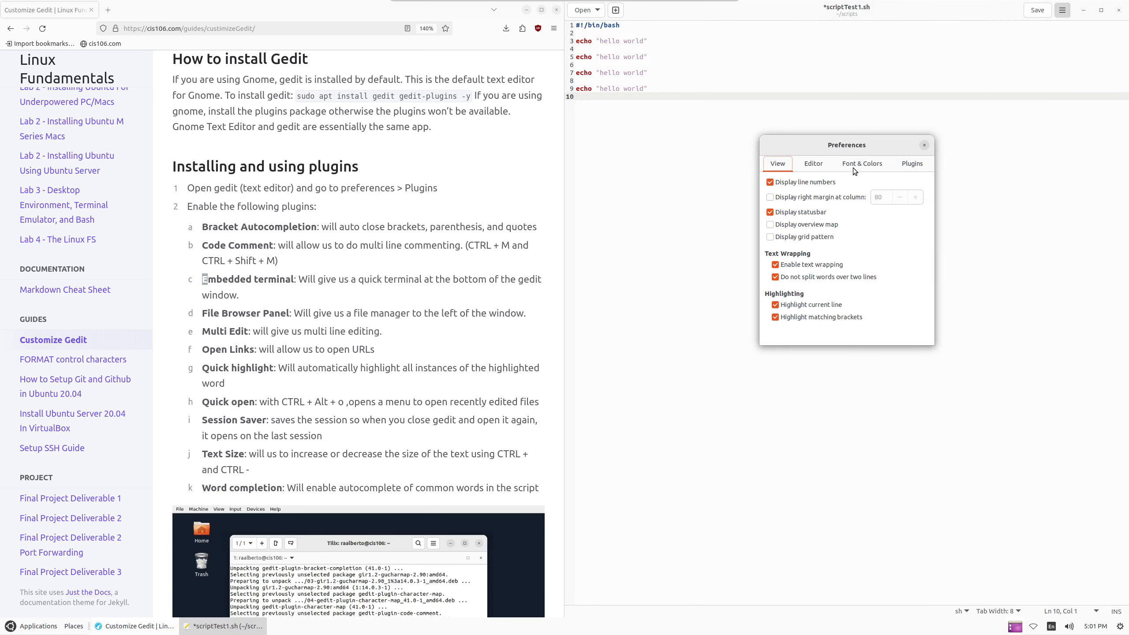
pyautogui.click(911, 164)
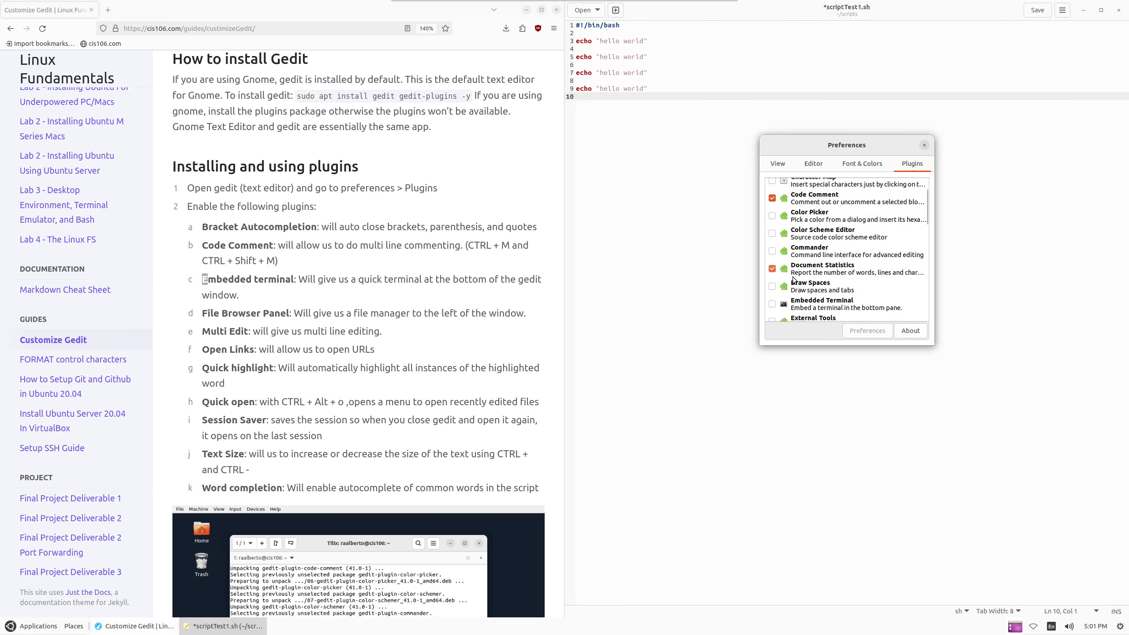
pyautogui.scroll(-5, 765, 213)
pyautogui.click(772, 199)
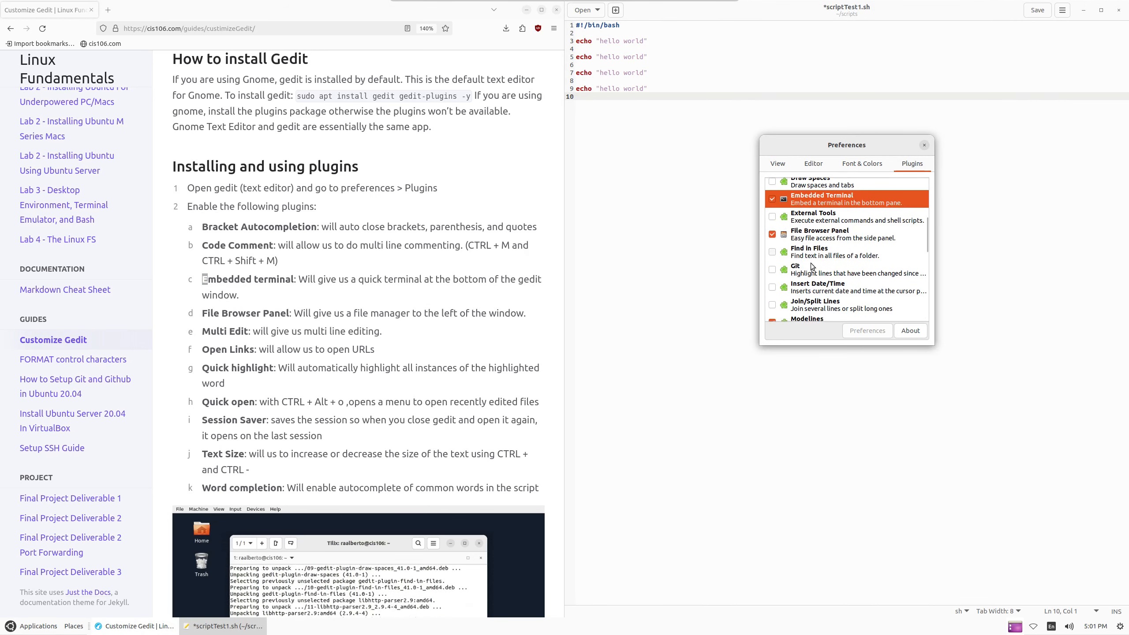
# Following the guide's File Browser Panel and Multi Edit items, enable the Multi Edit plugin
pyautogui.moveTo(203, 313); pyautogui.dragTo(348, 317)
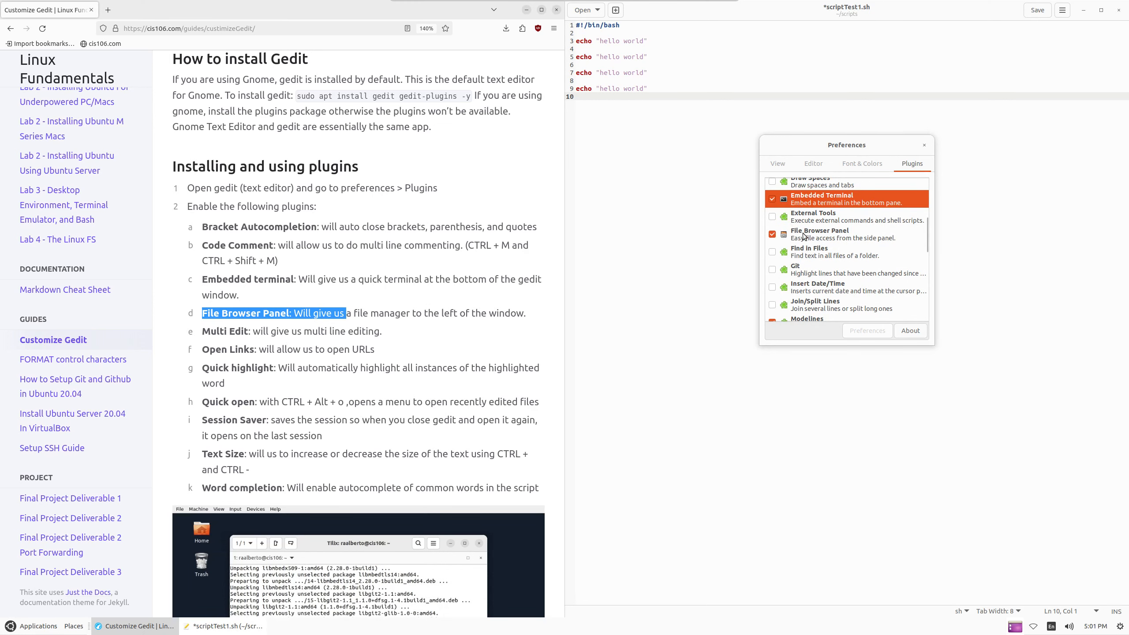
pyautogui.scroll(-3, 200, 322)
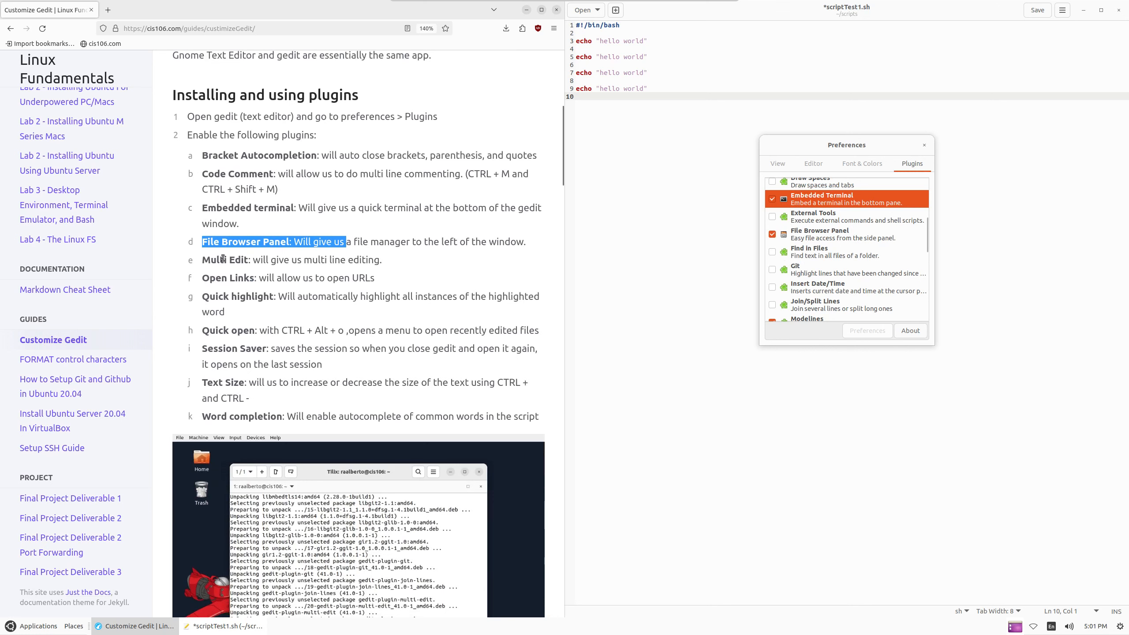
pyautogui.moveTo(202, 261); pyautogui.dragTo(329, 260)
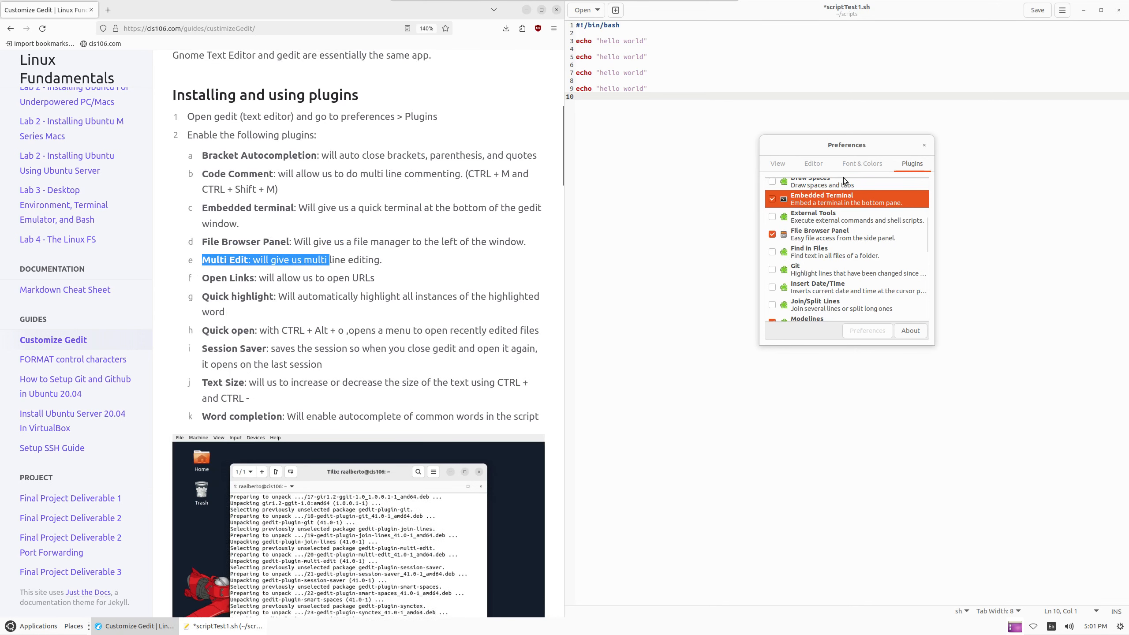
pyautogui.scroll(-3, 791, 249)
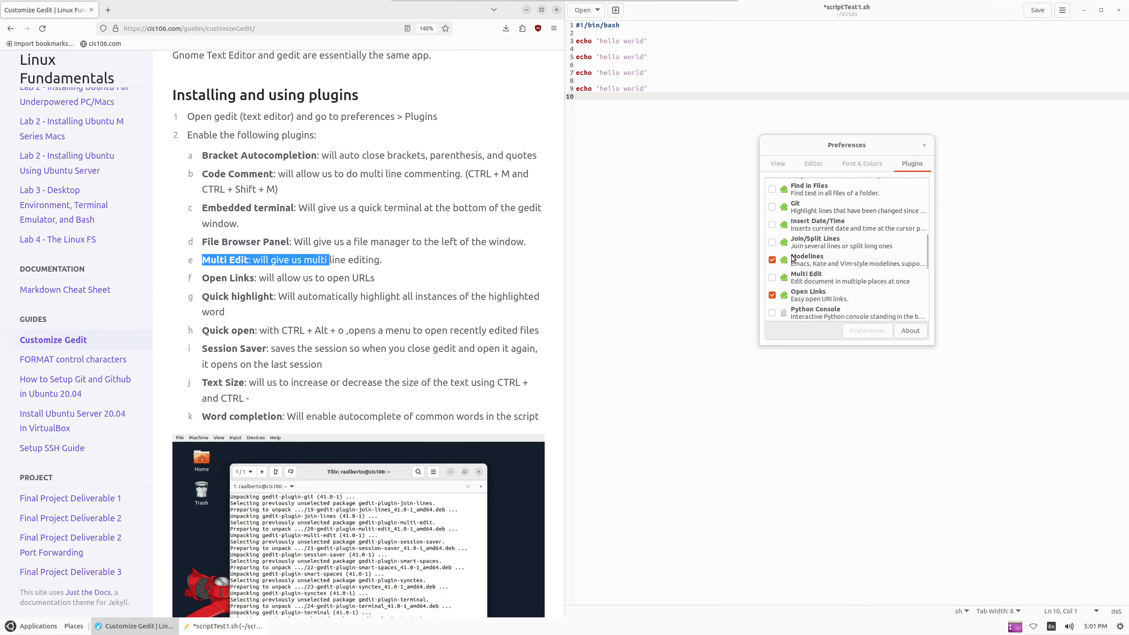
pyautogui.click(772, 278)
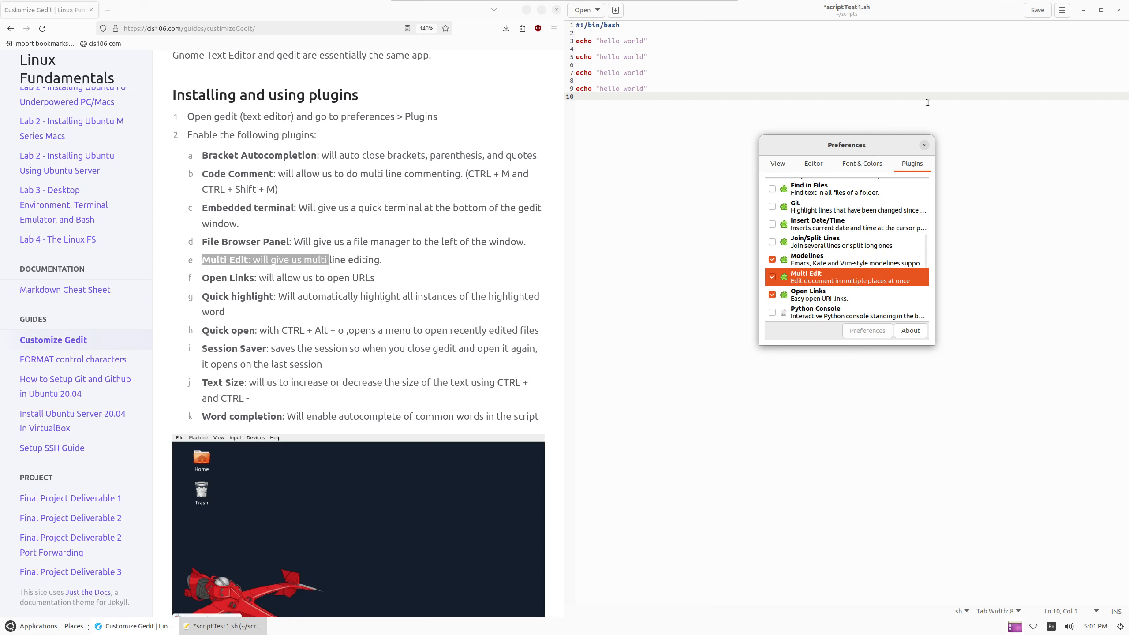
# Close Preferences and enable Multi Edit Mode from gedit's Tools menu
pyautogui.click(924, 146)
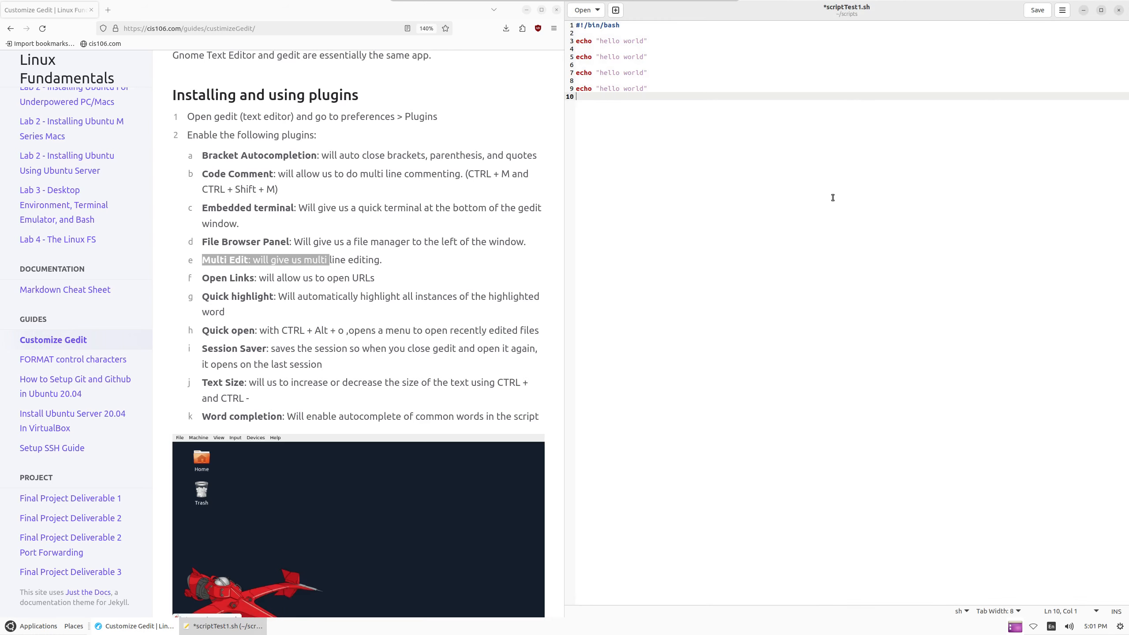
pyautogui.click(1062, 10)
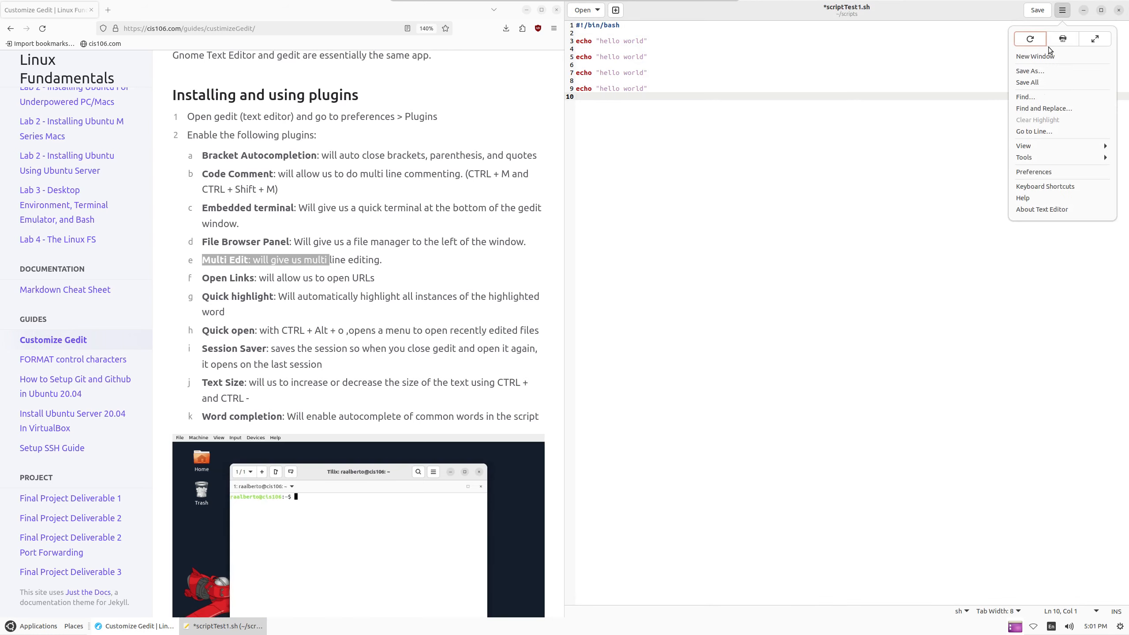
pyautogui.click(1038, 147)
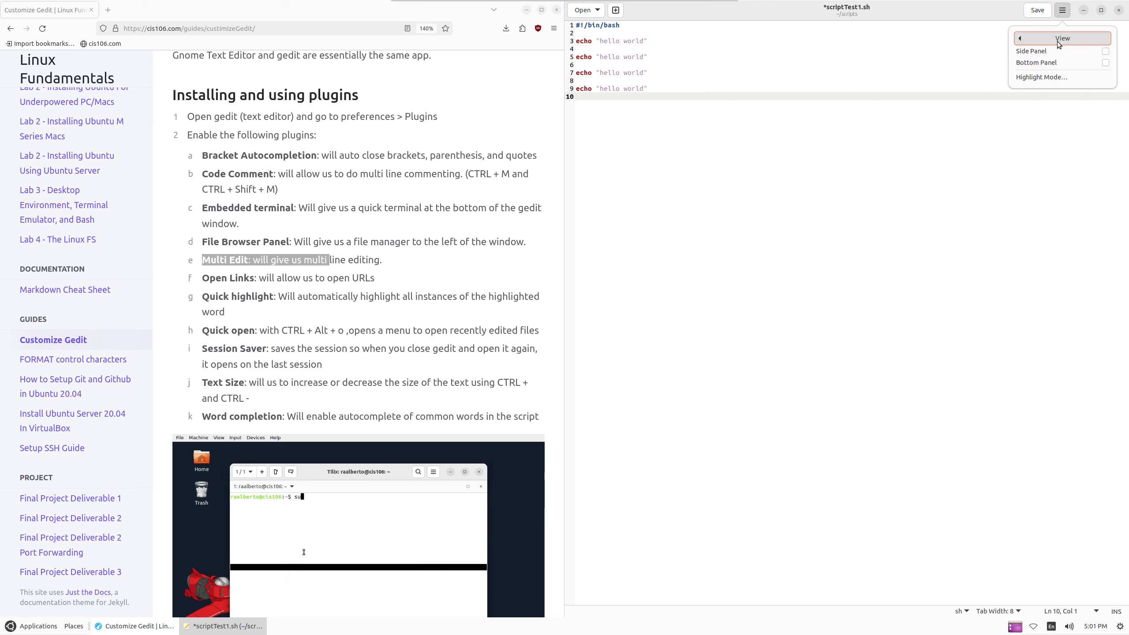
pyautogui.click(1044, 40)
pyautogui.click(1039, 156)
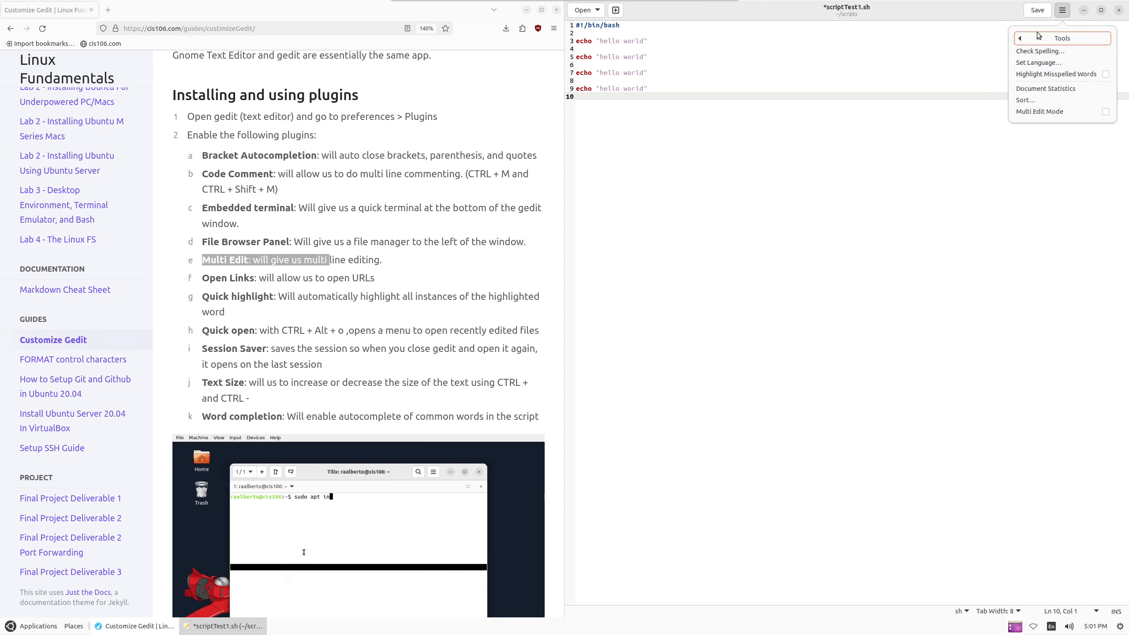
pyautogui.click(1079, 111)
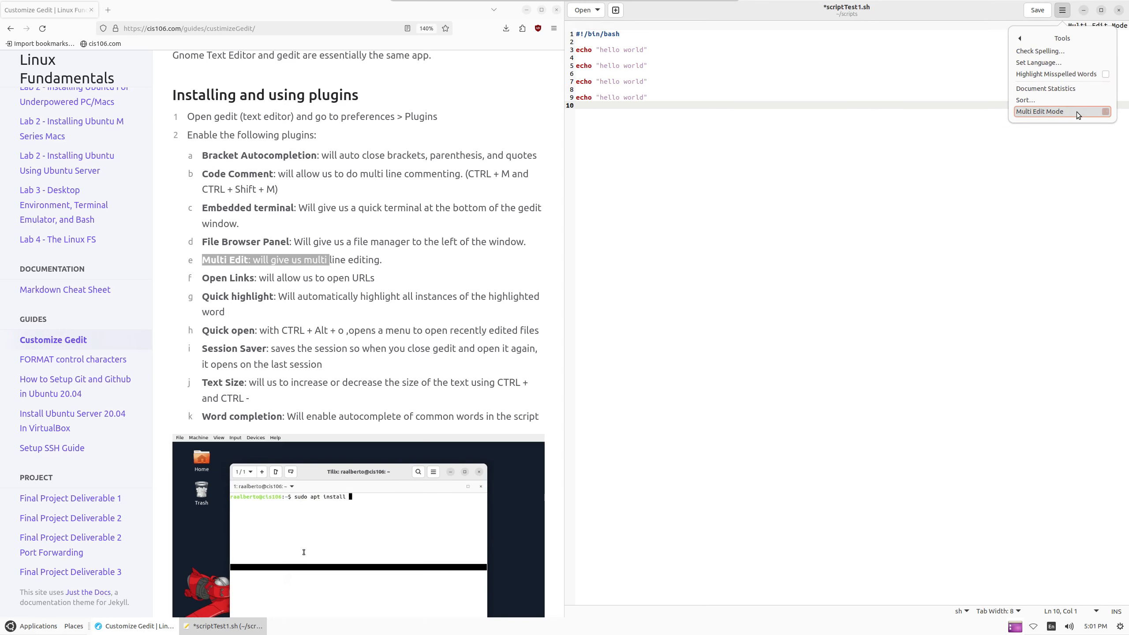
pyautogui.click(660, 98)
# Try placing edit points and selections at the ends of lines 7, 8 and 9
pyautogui.click(658, 98)
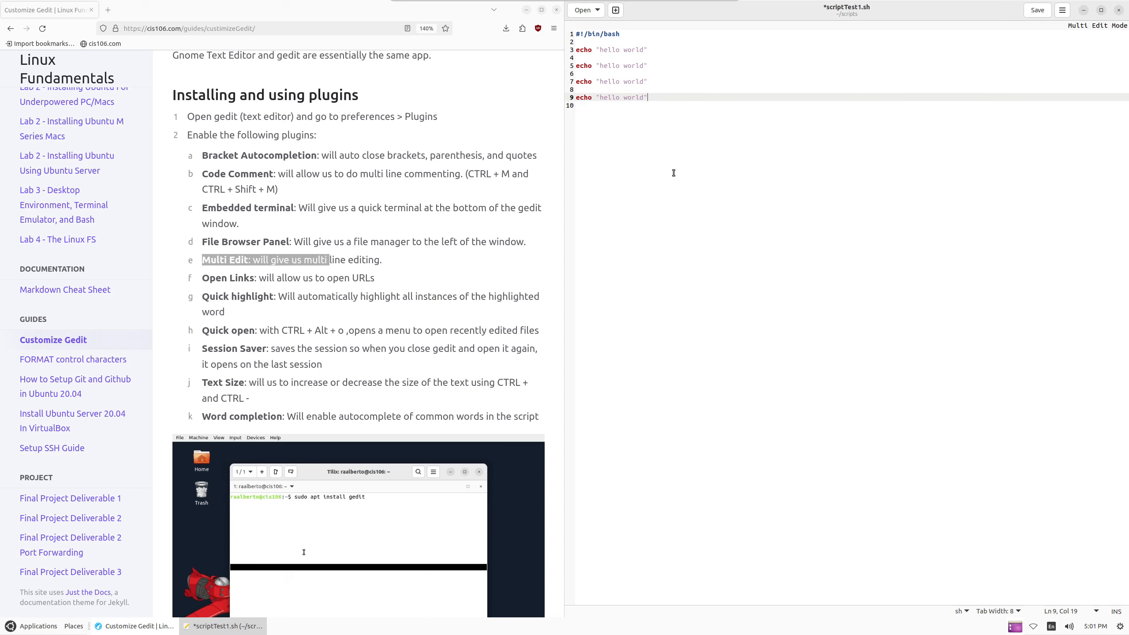
pyautogui.click(651, 81)
pyautogui.click(658, 93)
pyautogui.click(659, 95)
pyautogui.click(660, 91)
pyautogui.moveTo(656, 95); pyautogui.dragTo(667, 83)
pyautogui.click(652, 82)
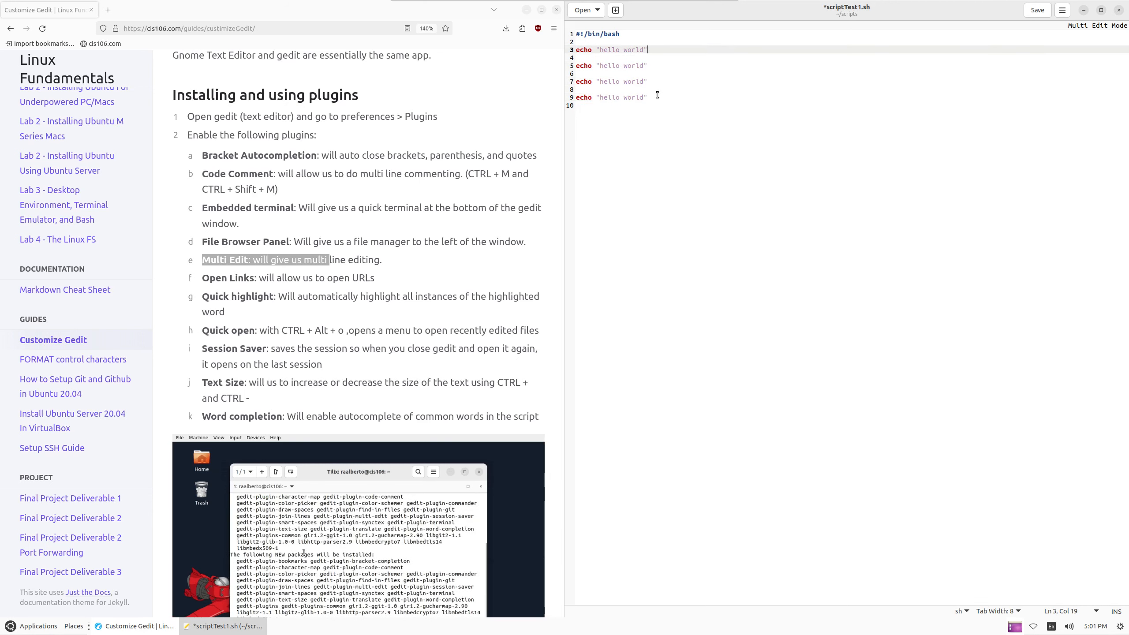
pyautogui.click(653, 91)
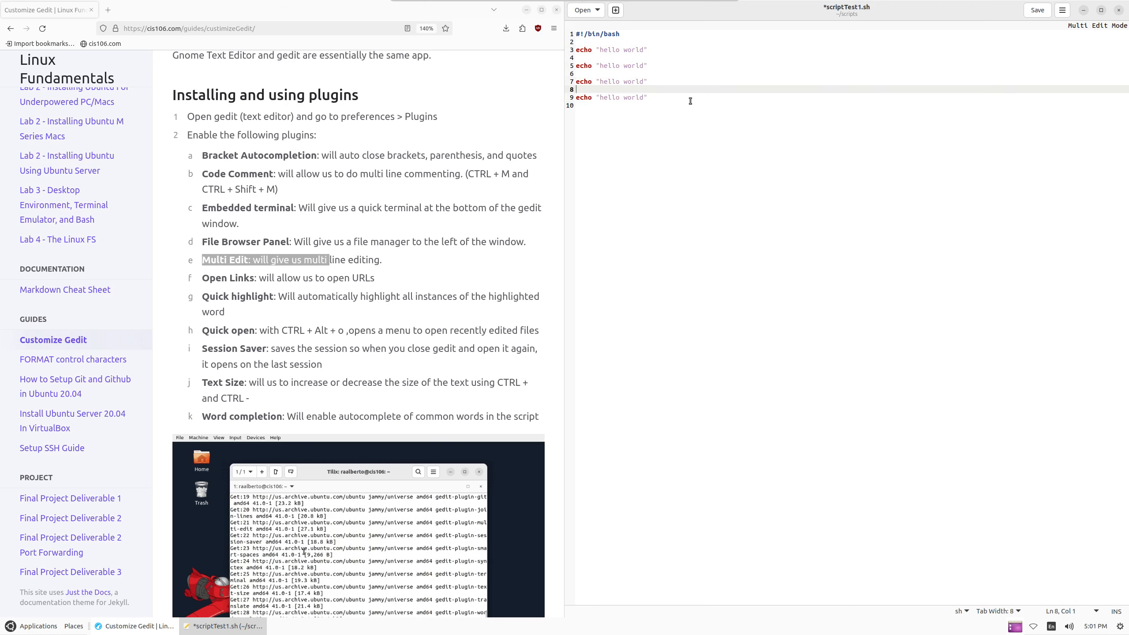
pyautogui.click(658, 95)
pyautogui.click(651, 82)
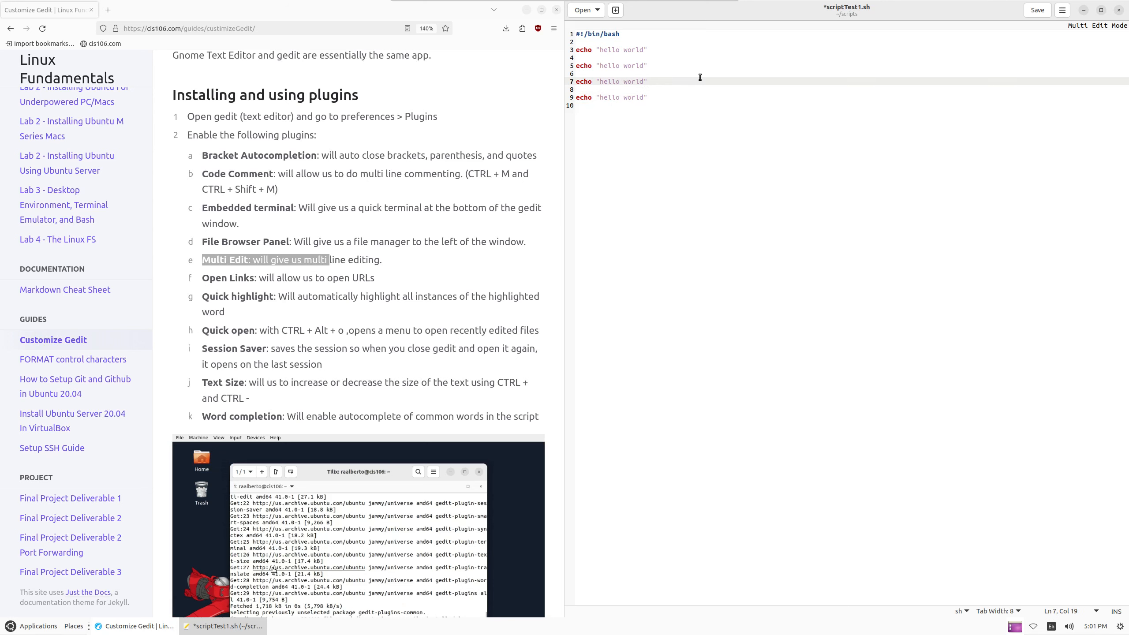
# Revisit the Tools menu, then mark the ends of lines 9, 7, 5 and 3
pyautogui.click(1062, 9)
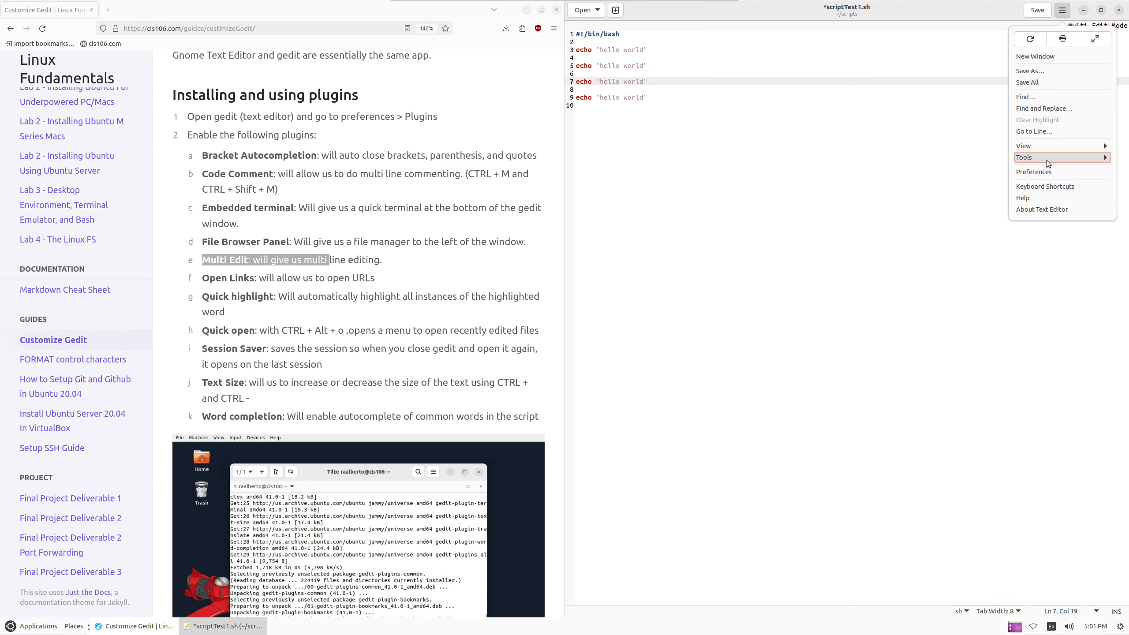
pyautogui.click(1047, 158)
pyautogui.click(687, 103)
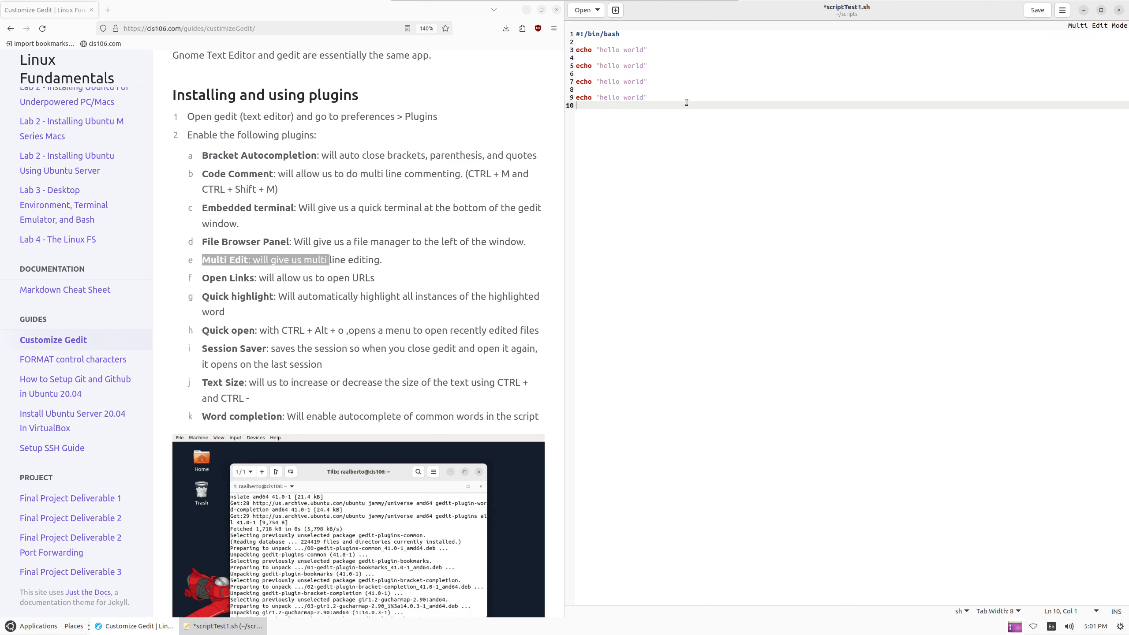
pyautogui.click(662, 96)
pyautogui.click(653, 82)
pyautogui.click(653, 66)
pyautogui.click(653, 50)
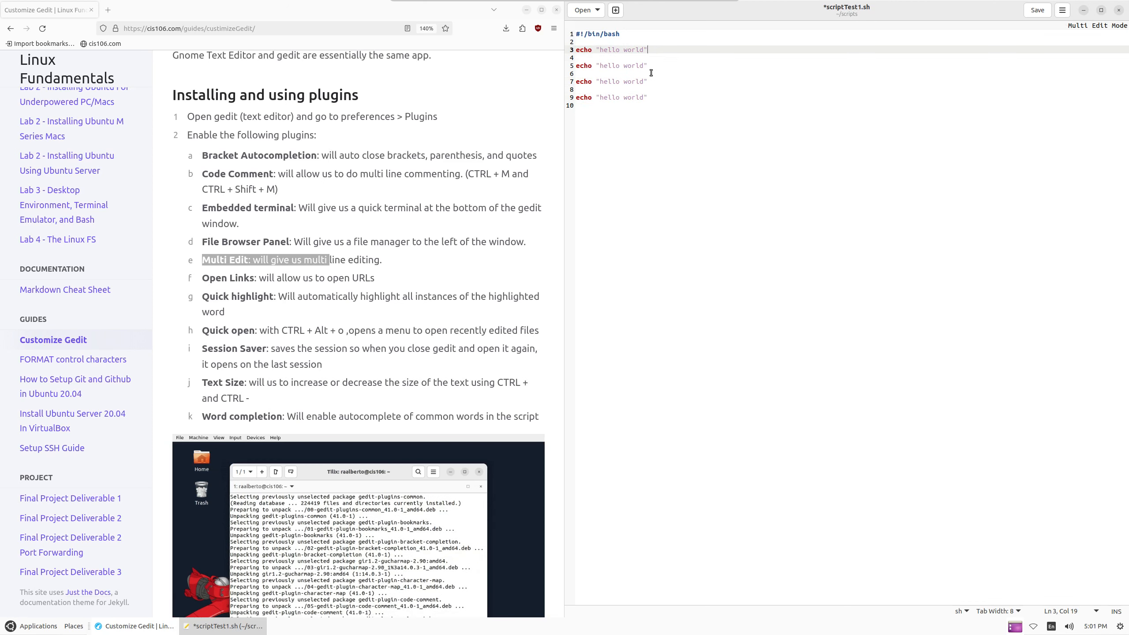
pyautogui.keyDown('shift'); pyautogui.click(653, 69); pyautogui.keyUp('shift')
pyautogui.keyDown('shift'); pyautogui.click(654, 81); pyautogui.keyUp('shift')
# Retry selecting lines 3 through 9 with Shift+Down, then switch to the browser tutorial
pyautogui.click(656, 96)
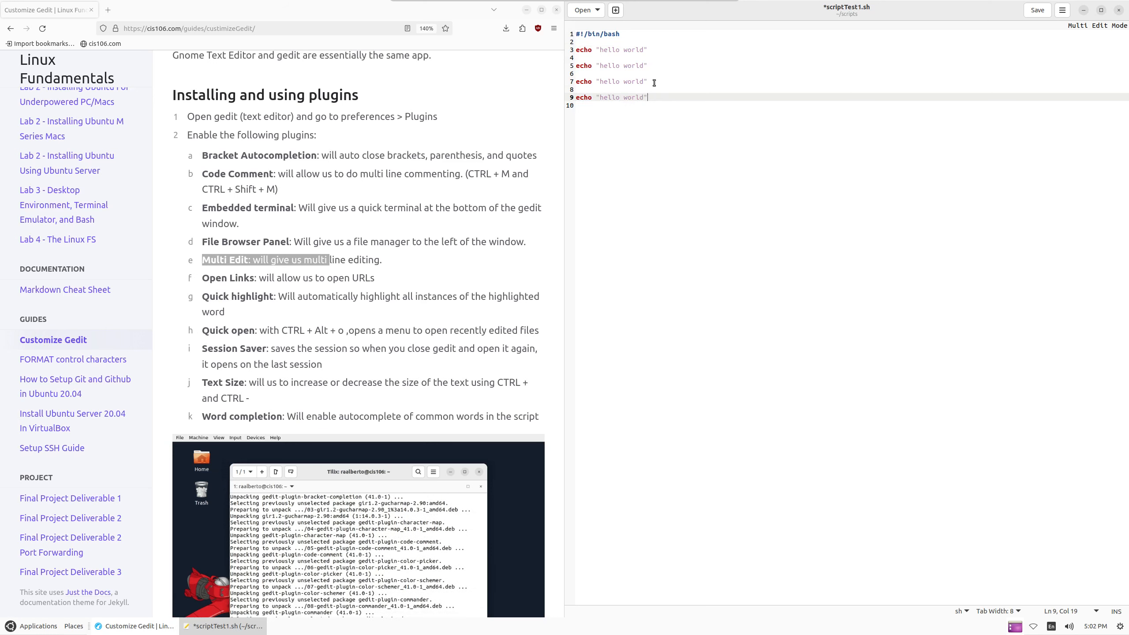
pyautogui.keyDown('shift'); pyautogui.click(655, 83); pyautogui.keyUp('shift')
pyautogui.click(654, 95)
pyautogui.keyDown('alt'); pyautogui.click(653, 90); pyautogui.keyUp('alt')
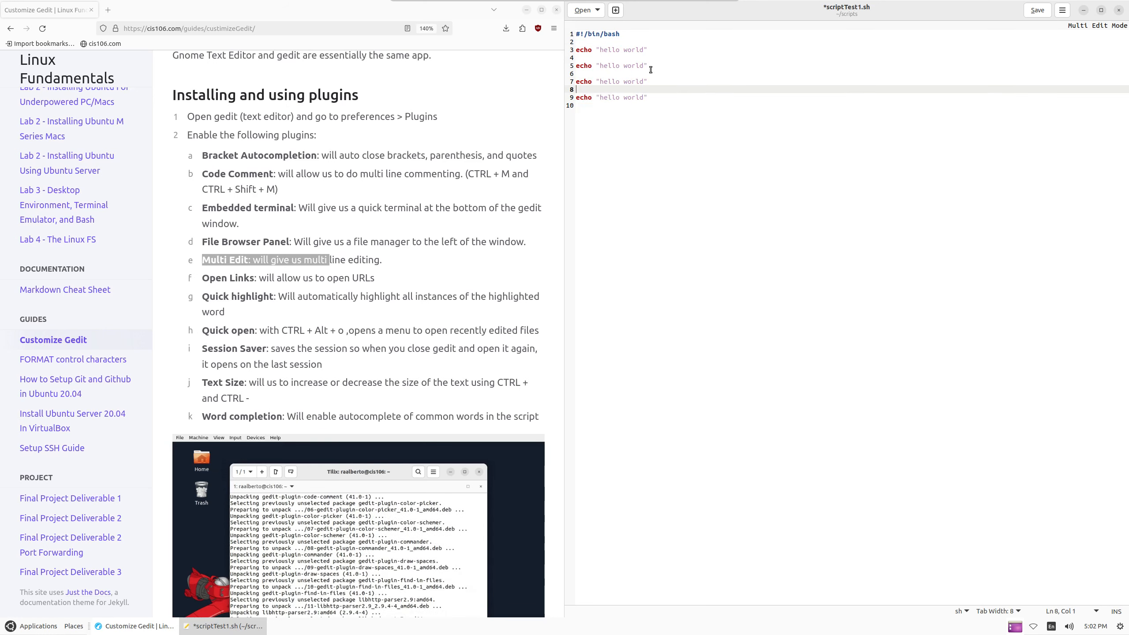
pyautogui.press('Up')
pyautogui.press('Up')
pyautogui.press('Up')
pyautogui.press('Up')
pyautogui.press('Up')
pyautogui.hotkey('shift', 'Down')
pyautogui.hotkey('shift', 'Down')
pyautogui.hotkey('shift', 'Down')
pyautogui.hotkey('shift', 'Down')
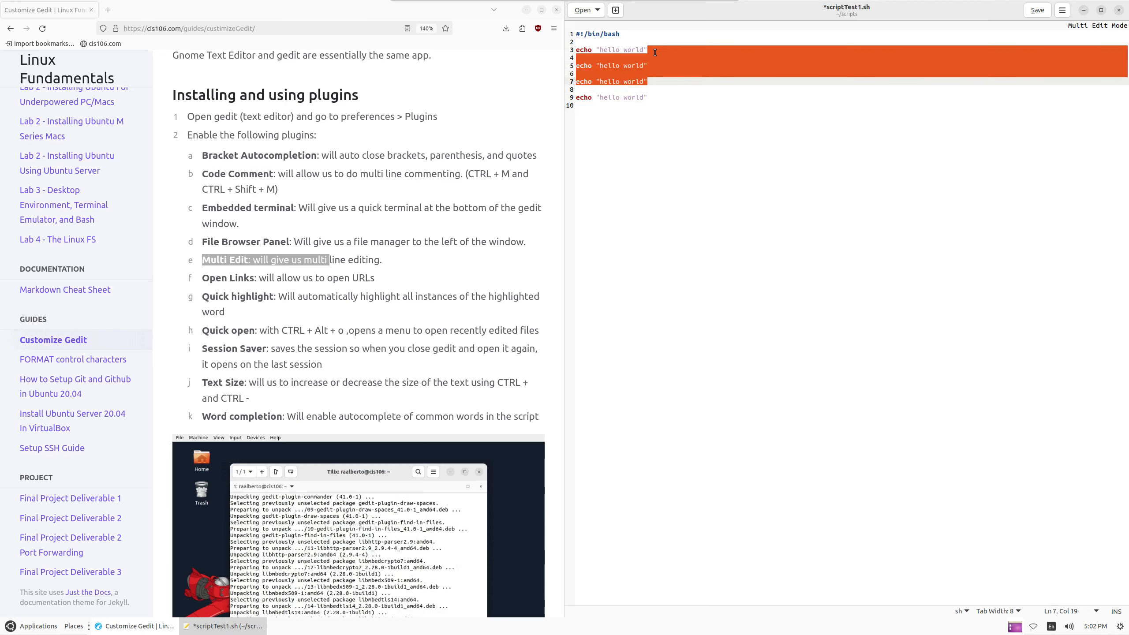
pyautogui.click(686, 99)
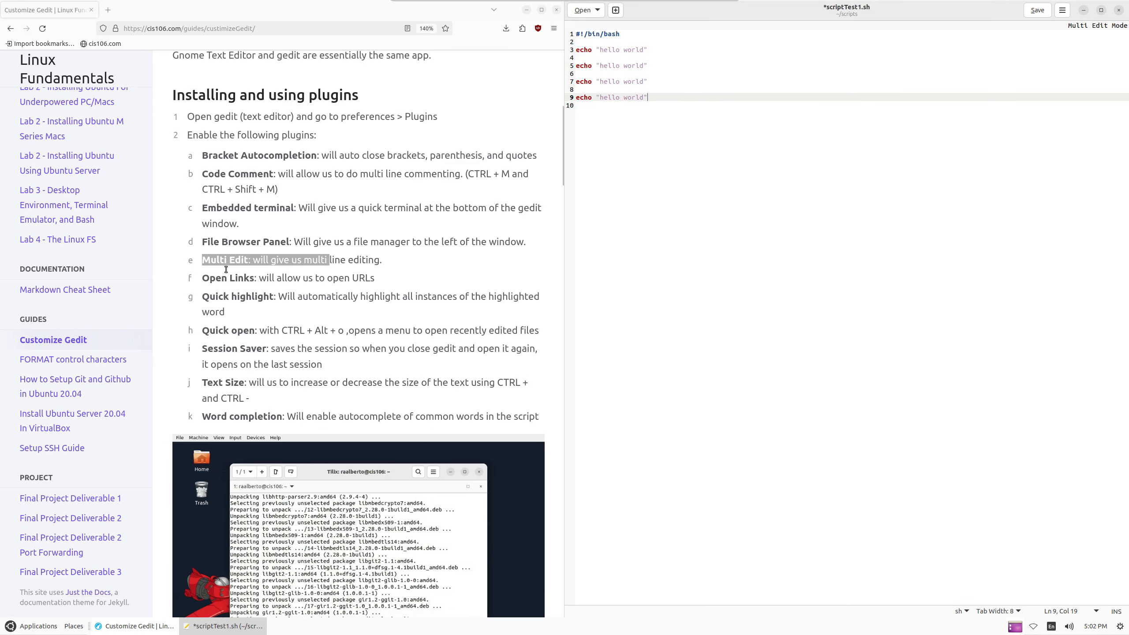
pyautogui.click(463, 61)
# Search 'multi edit lines gedit' in a new browser tab, then clear the query
pyautogui.click(110, 10)
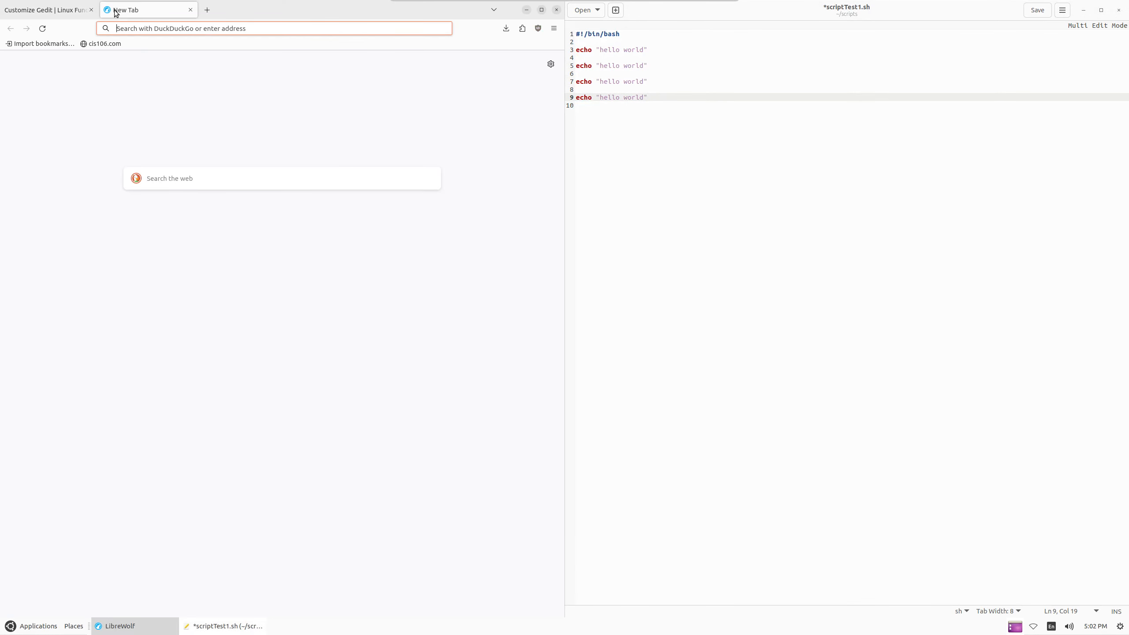
pyautogui.write('mult')
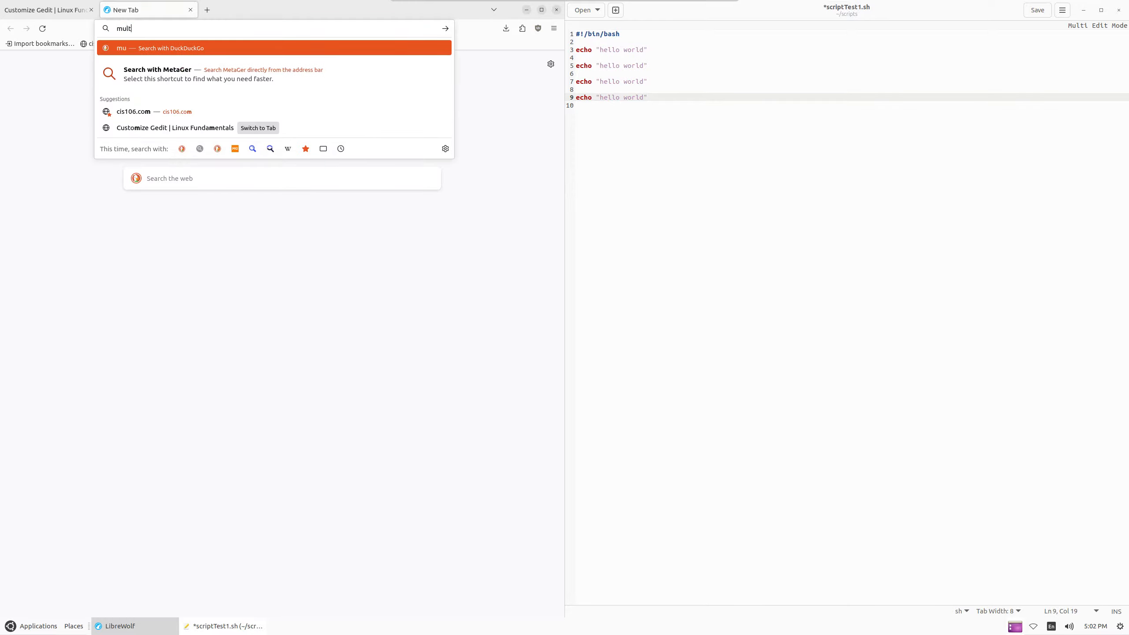
pyautogui.write('i edit l')
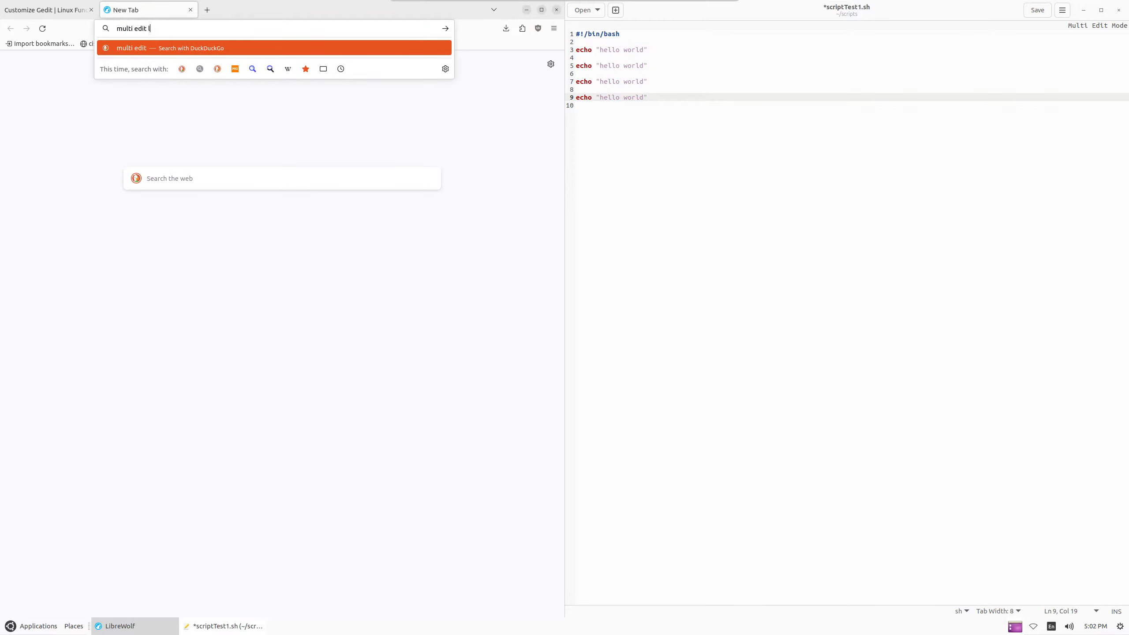
pyautogui.write('ines gedi')
pyautogui.write('t')
pyautogui.press('Return')
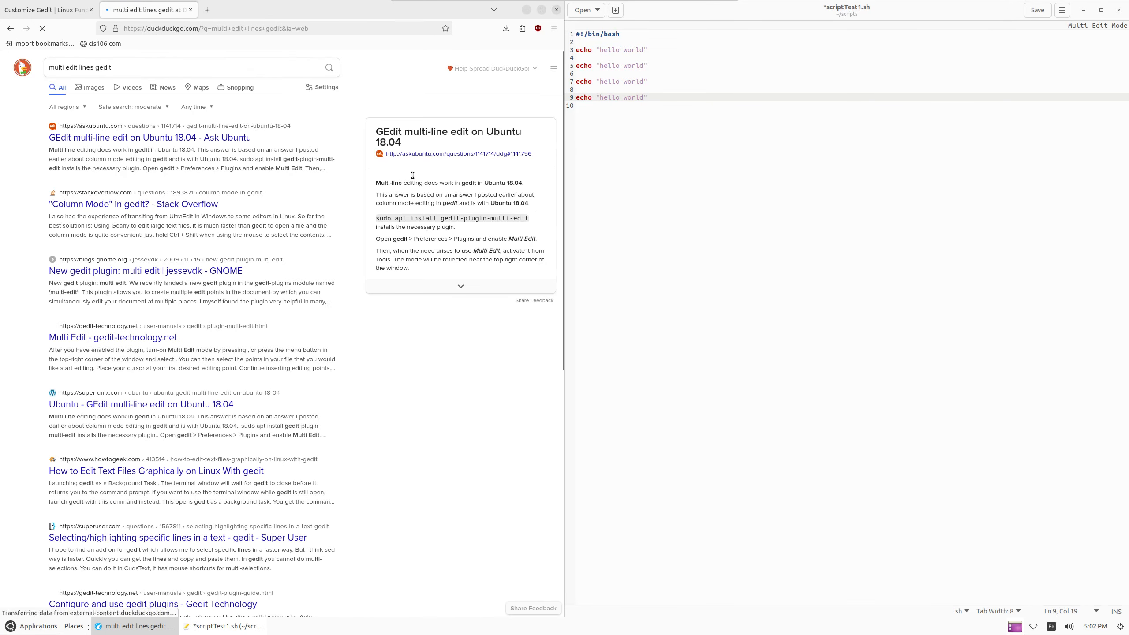
pyautogui.click(127, 66)
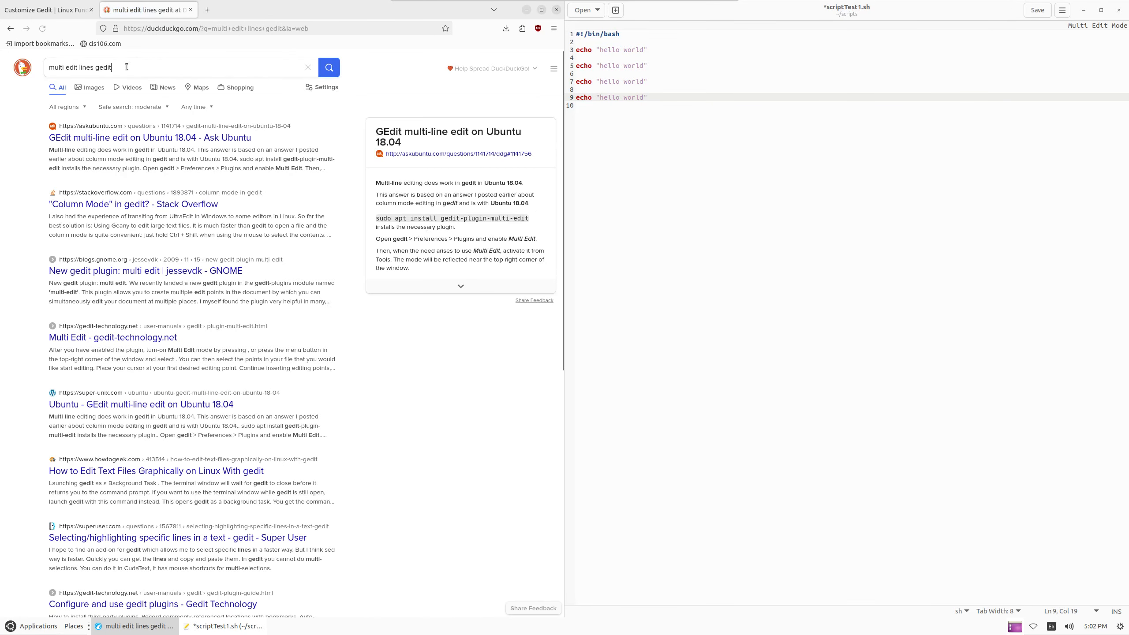
pyautogui.tripleClick(126, 66)
pyautogui.press('BackSpace')
# Go to google.com and search 'multi edit lines gedit' there
pyautogui.click(197, 28)
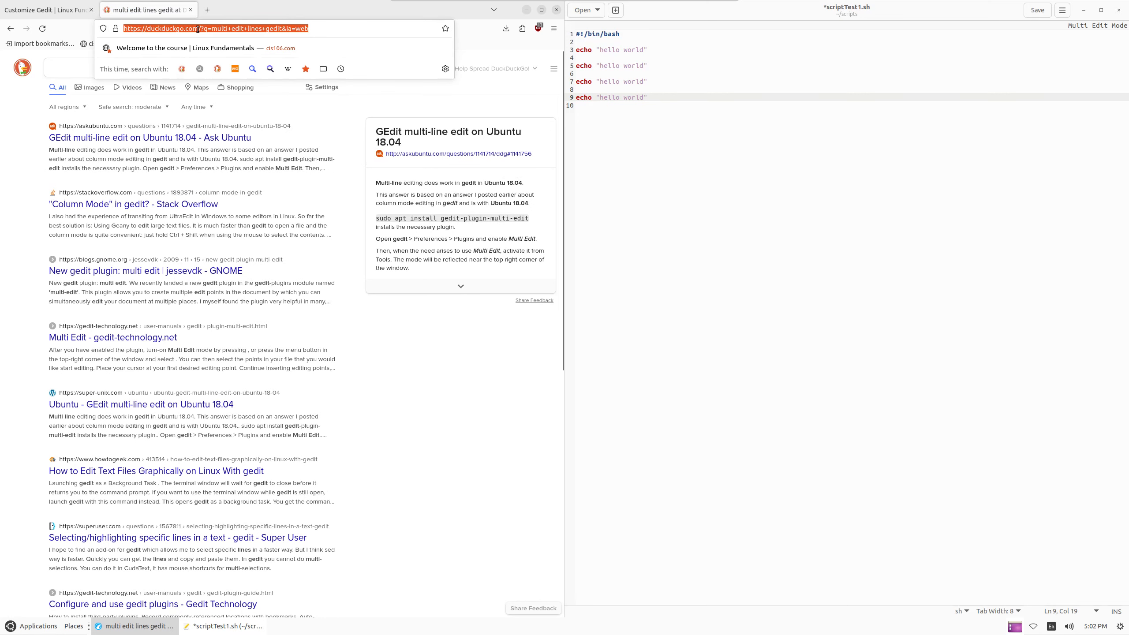
pyautogui.write('google.')
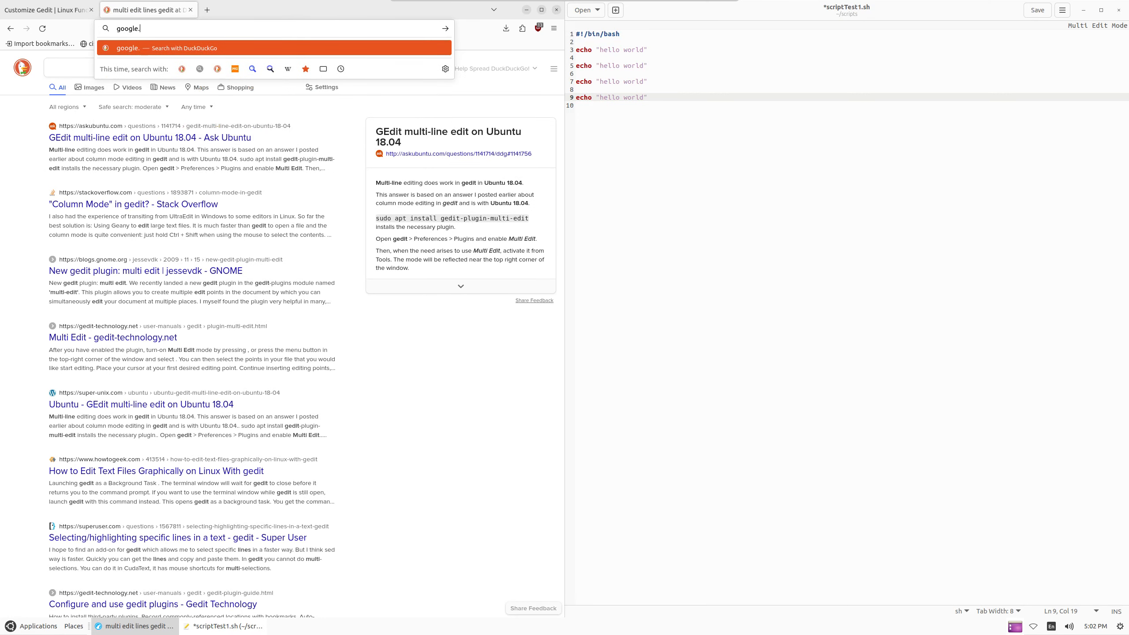
pyautogui.write('com')
pyautogui.press('Return')
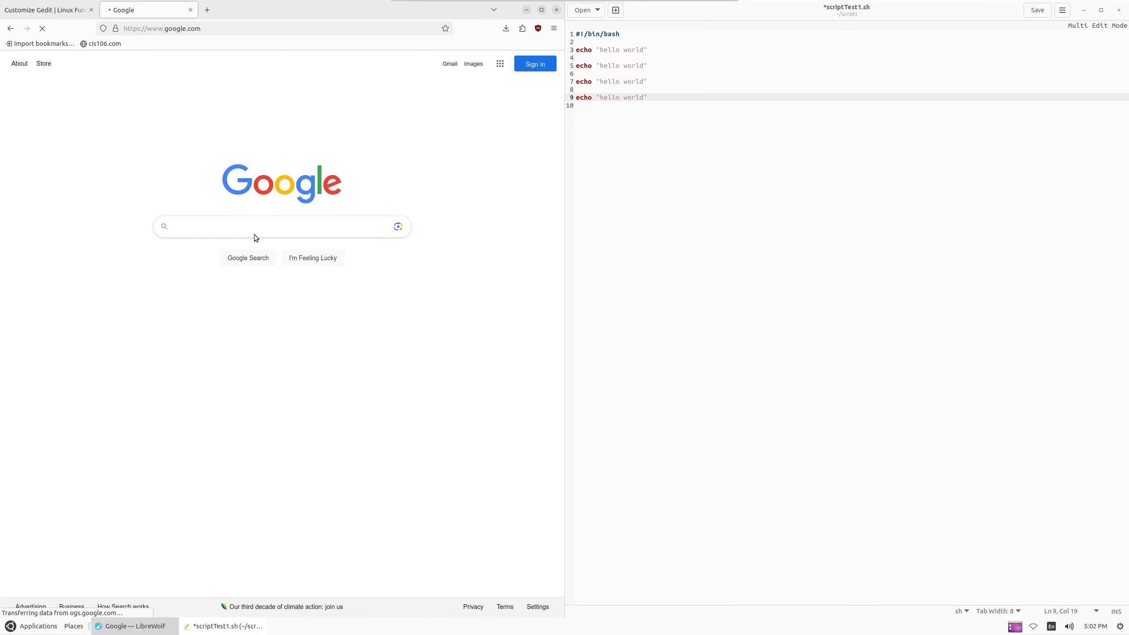
pyautogui.click(280, 227)
pyautogui.write('multi edit lines gedit')
pyautogui.press('Return')
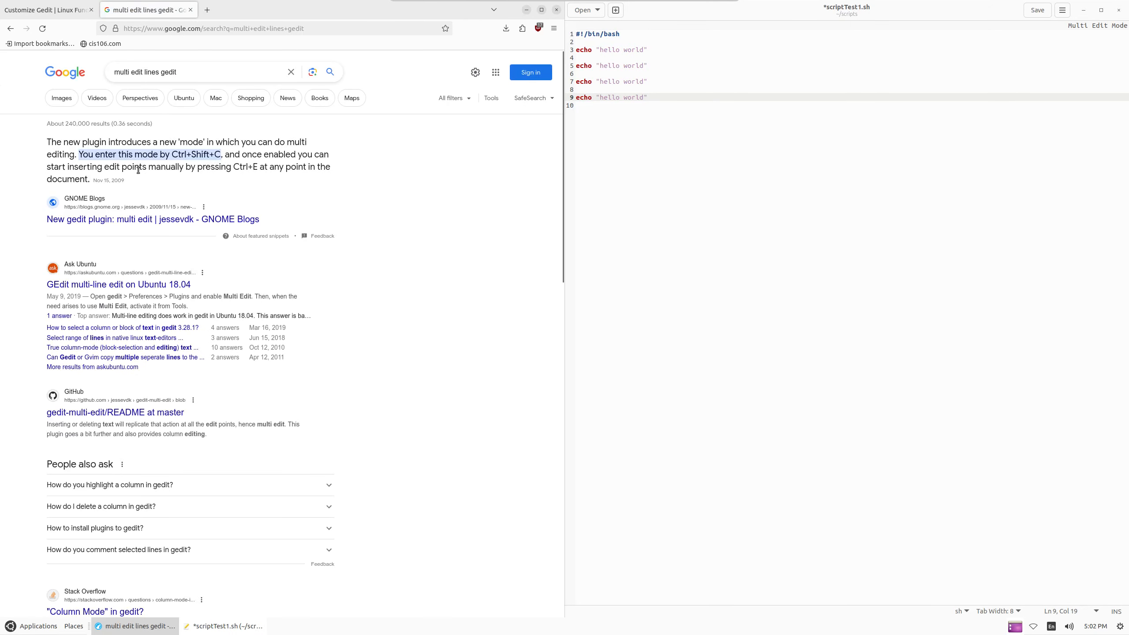
# Back in the script, toggle multi-edit mode and add an edit point at line 9's end with Ctrl+E
pyautogui.click(622, 128)
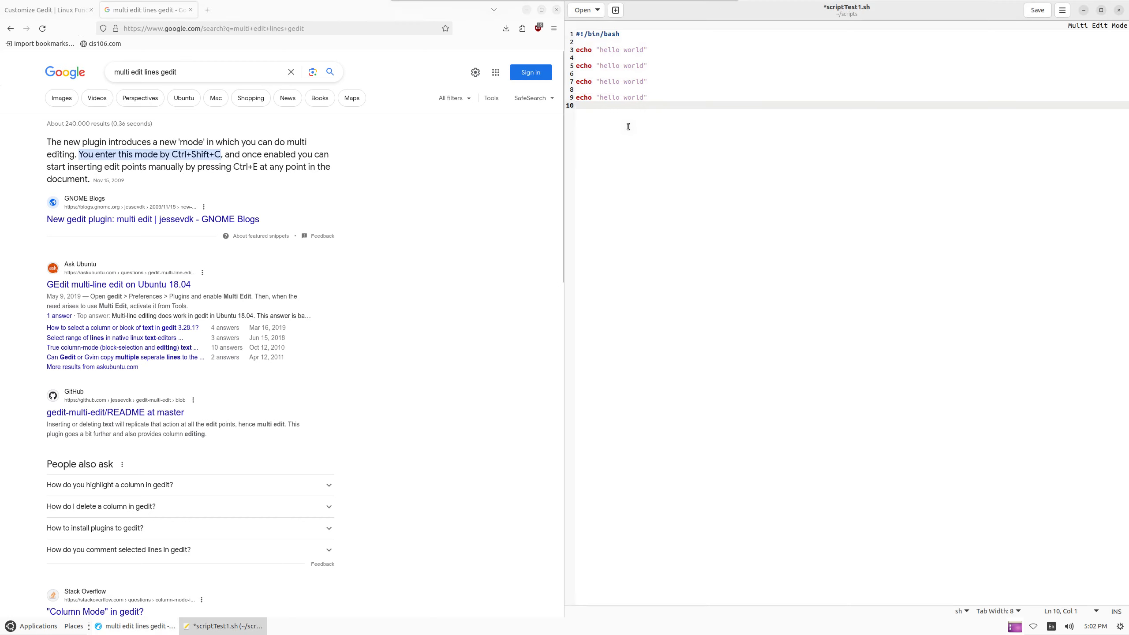
pyautogui.hotkey('ctrl', 'shift', 'c')
pyautogui.hotkey('ctrl', 'shift', 'c')
pyautogui.hotkey('ctrl', 'shift', 'c')
pyautogui.hotkey('ctrl', 'shift', 'c')
pyautogui.keyDown('shift'); pyautogui.click(653, 96); pyautogui.keyUp('shift')
pyautogui.keyDown('shift'); pyautogui.click(650, 81); pyautogui.keyUp('shift')
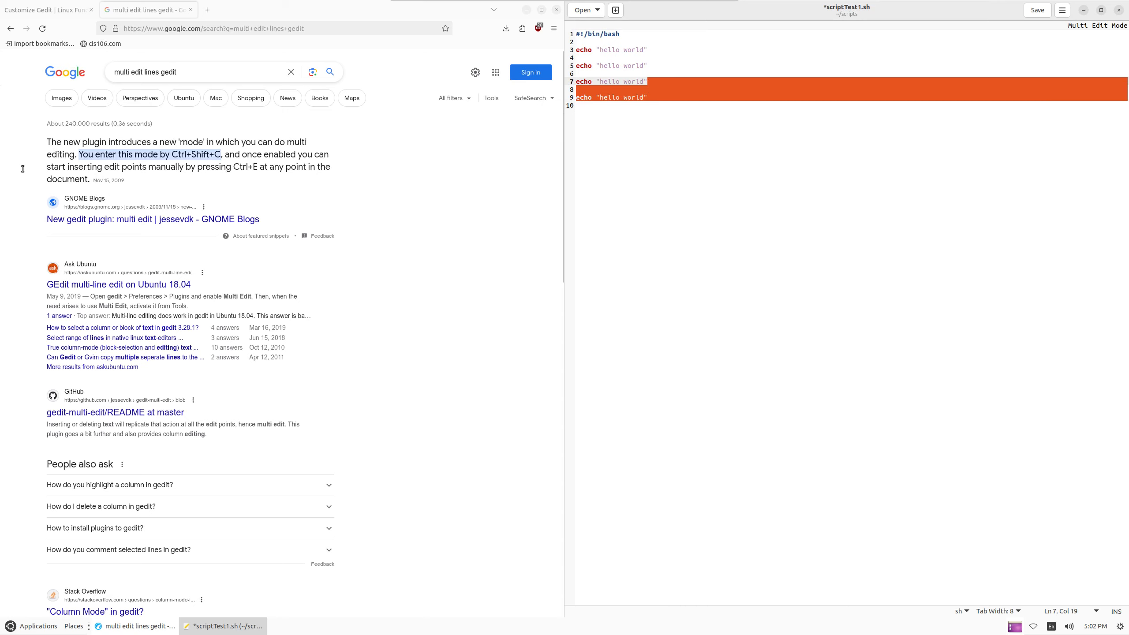
pyautogui.click(660, 97)
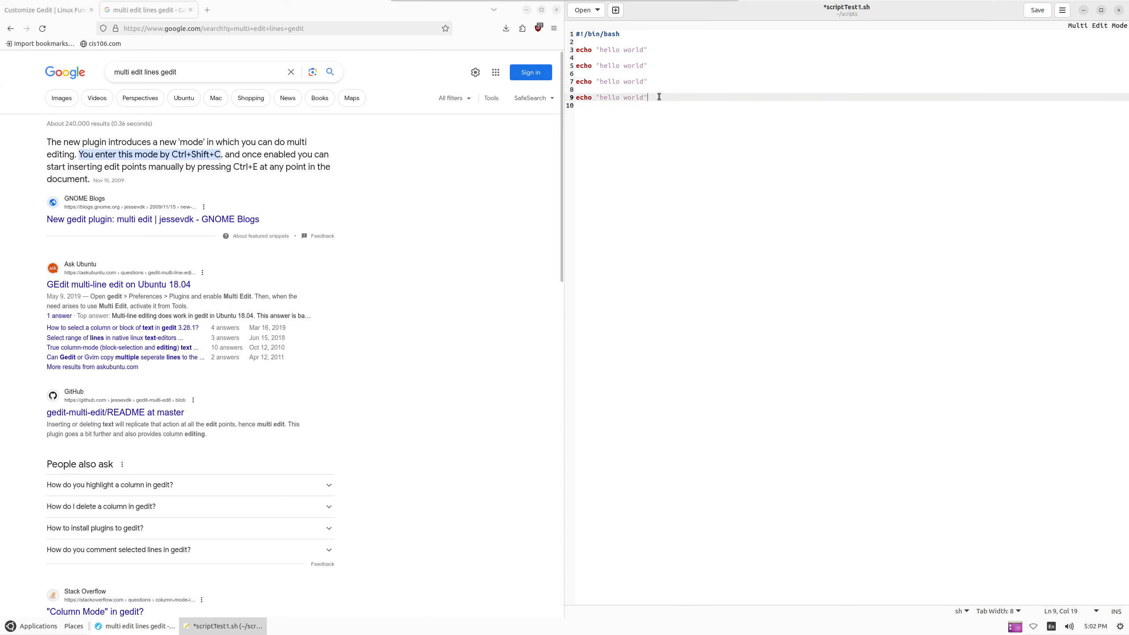
pyautogui.hotkey('ctrl', 'e')
# Add a second edit point at line 7's end and retype both endings as 'i world'
pyautogui.click(653, 81)
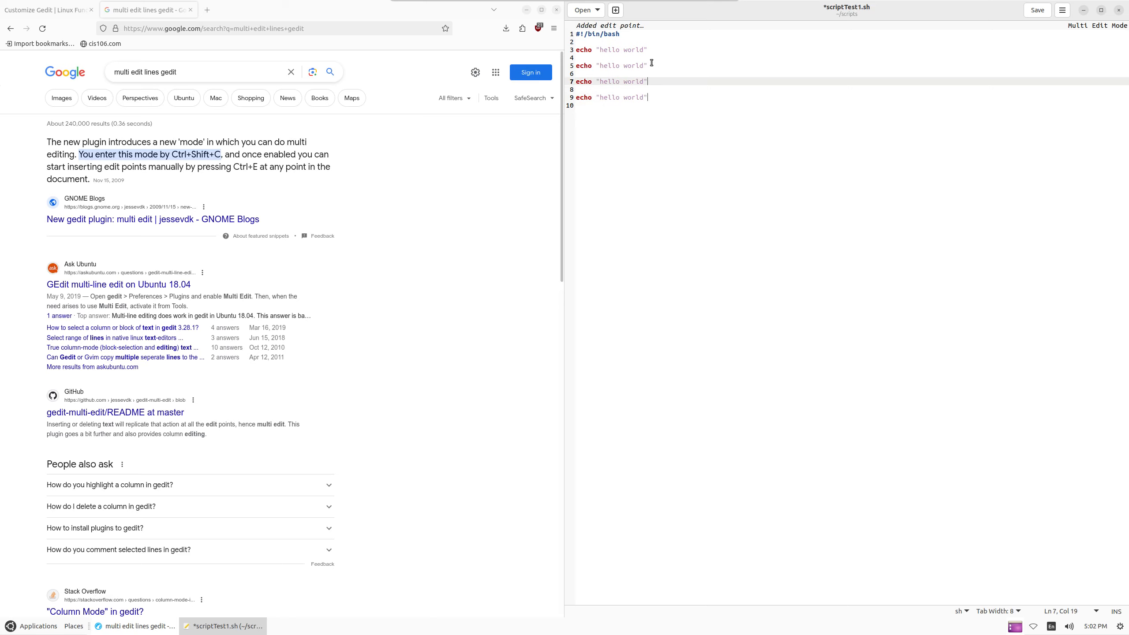
pyautogui.click(652, 64)
pyautogui.click(654, 43)
pyautogui.click(659, 53)
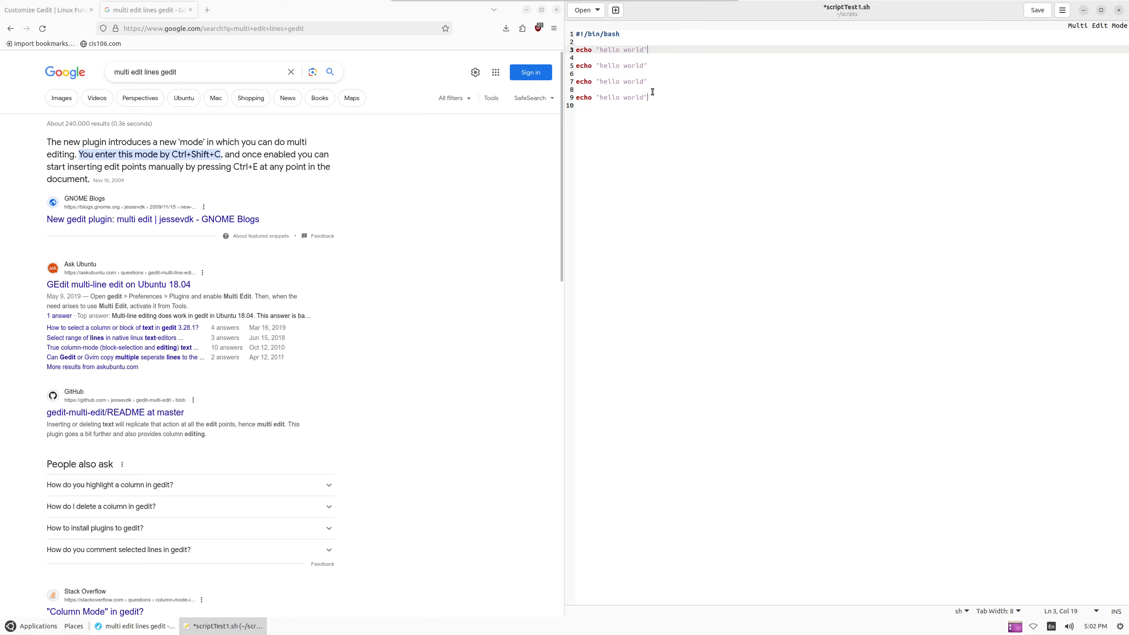
pyautogui.click(652, 76)
pyautogui.click(652, 78)
pyautogui.click(648, 66)
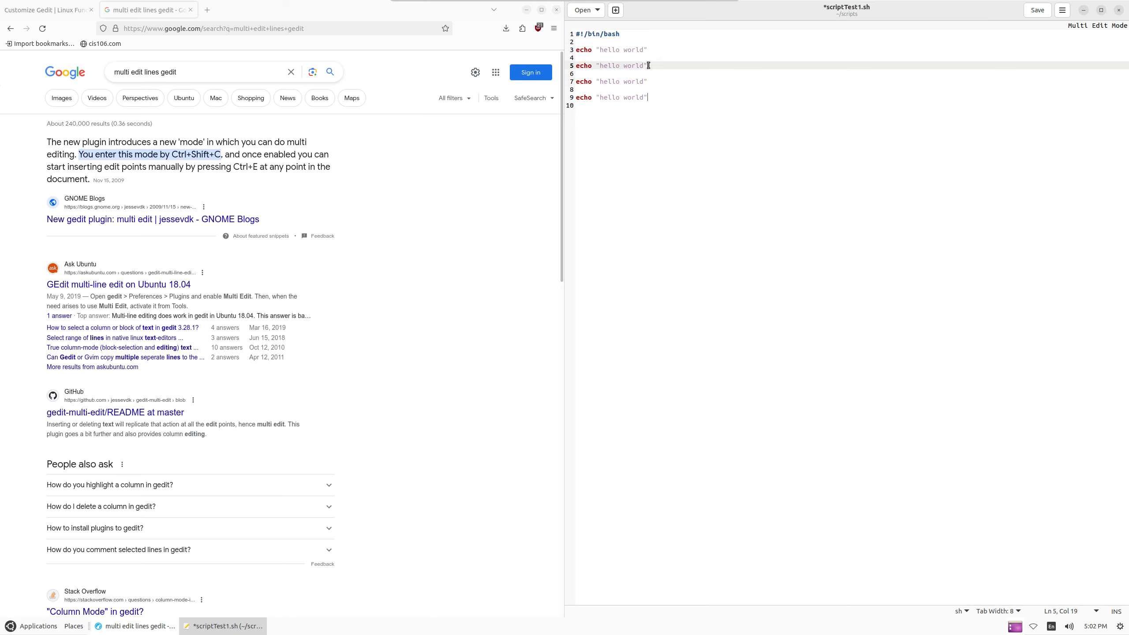
pyautogui.click(655, 79)
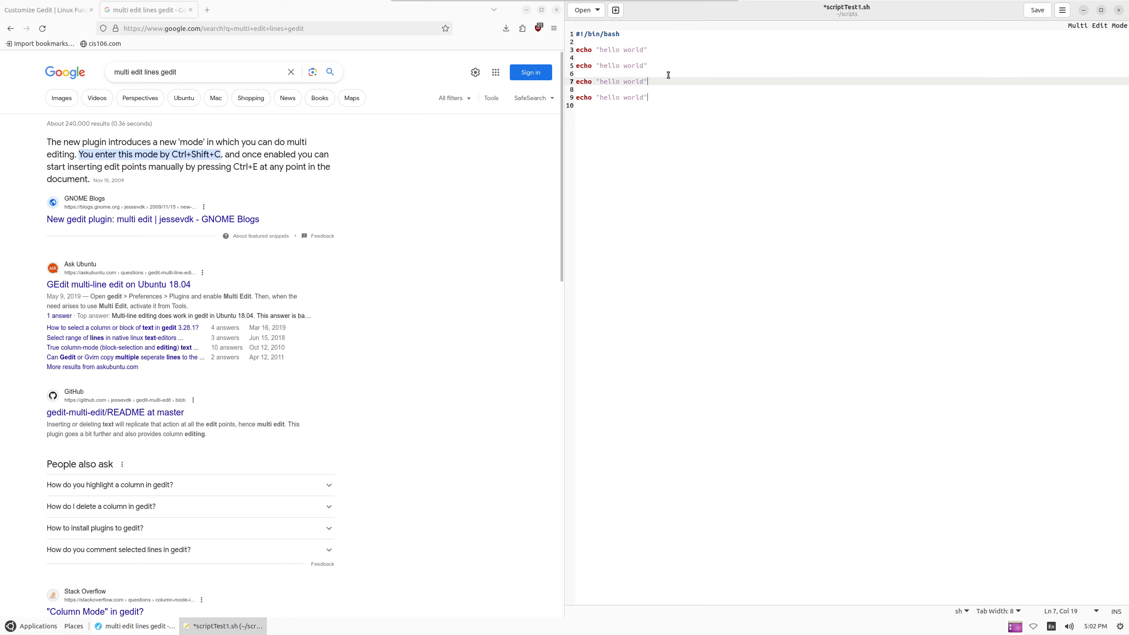
pyautogui.press('BackSpace')
pyautogui.press('BackSpace')
pyautogui.press('BackSpace')
pyautogui.press('BackSpace')
pyautogui.press('BackSpace')
pyautogui.press('BackSpace')
pyautogui.press('BackSpace')
pyautogui.press('BackSpace')
pyautogui.press('BackSpace')
pyautogui.write('i world')
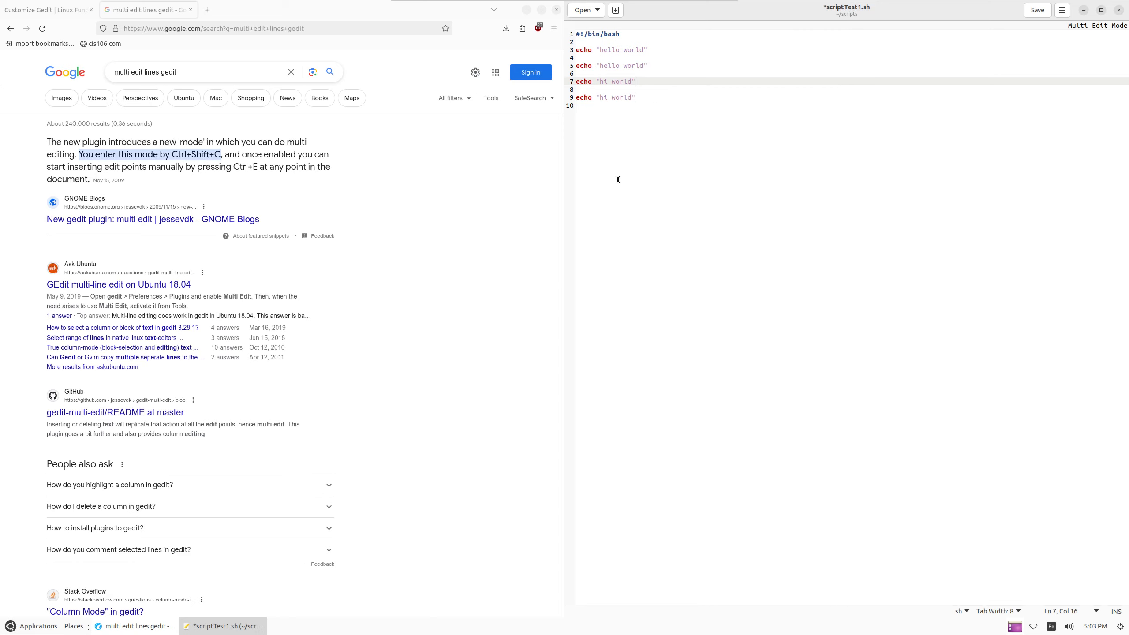
# Check the edited script by clicking through lines 1–9 and selecting lines 8–9
pyautogui.click(697, 92)
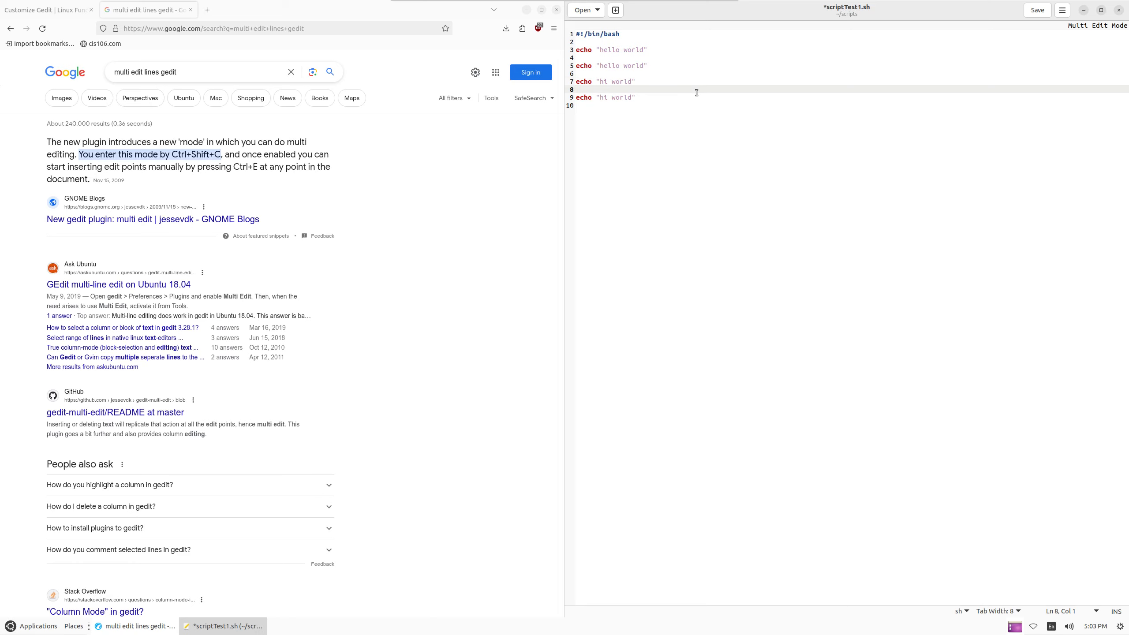
pyautogui.click(660, 68)
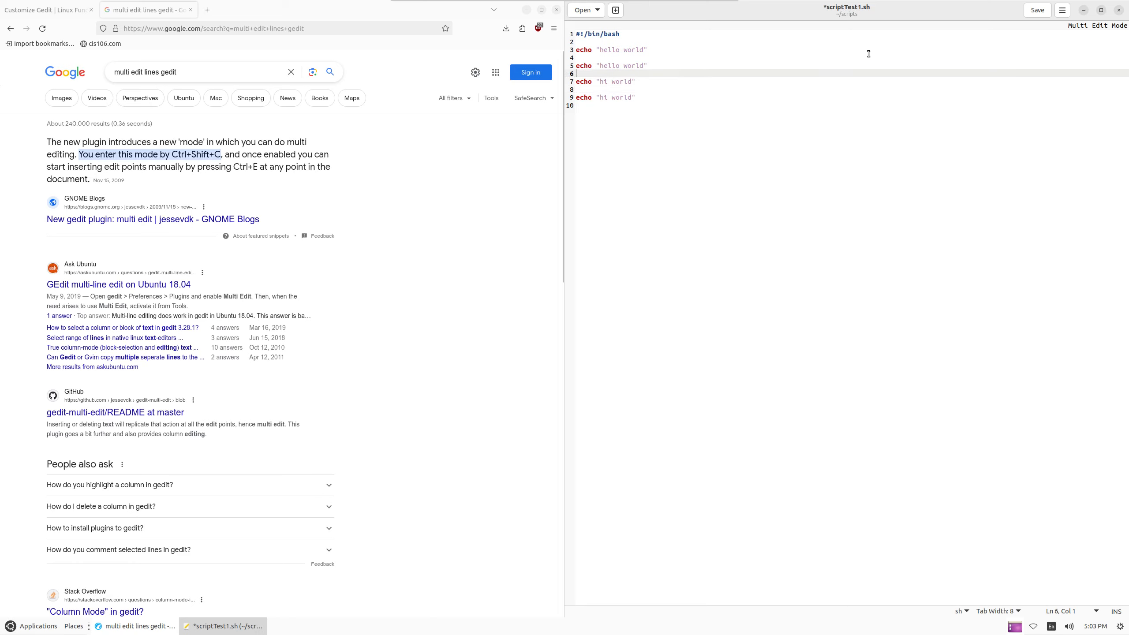
pyautogui.click(1008, 30)
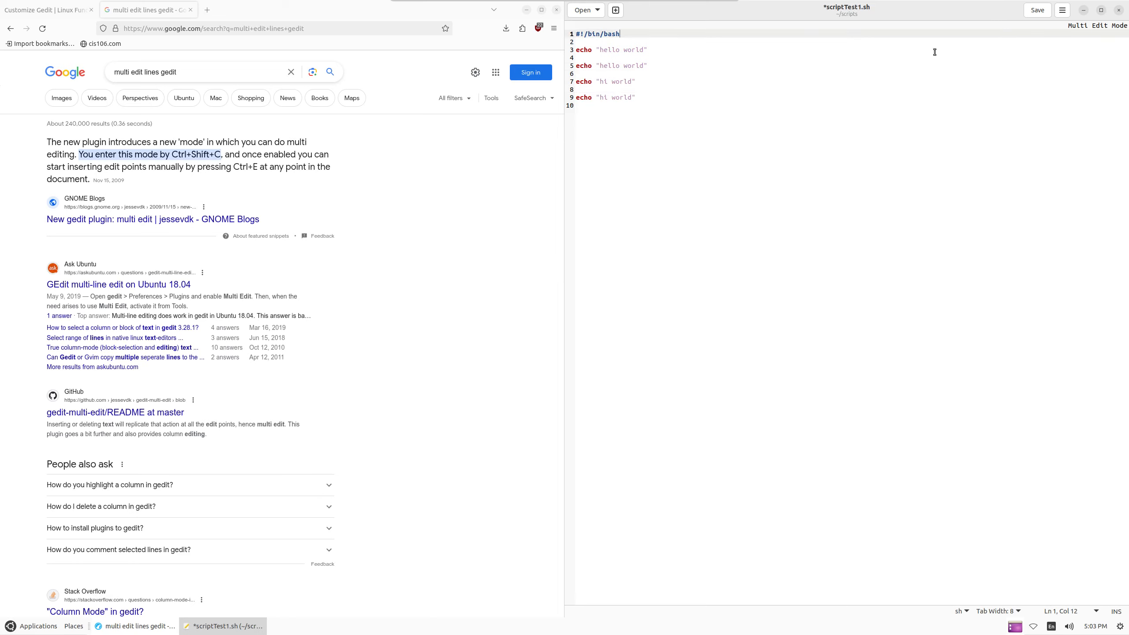
pyautogui.moveTo(824, 94); pyautogui.dragTo(818, 99)
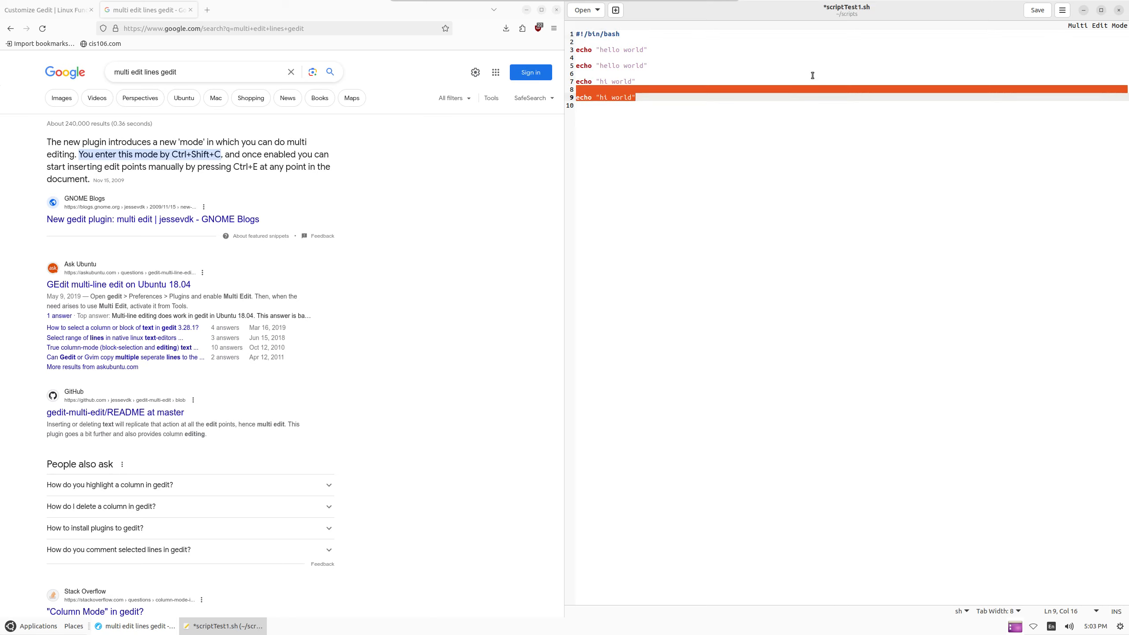
pyautogui.click(983, 44)
# Open gedit Preferences at the Plugins list and close the browser search results tab
pyautogui.scroll(-1, 961, 47)
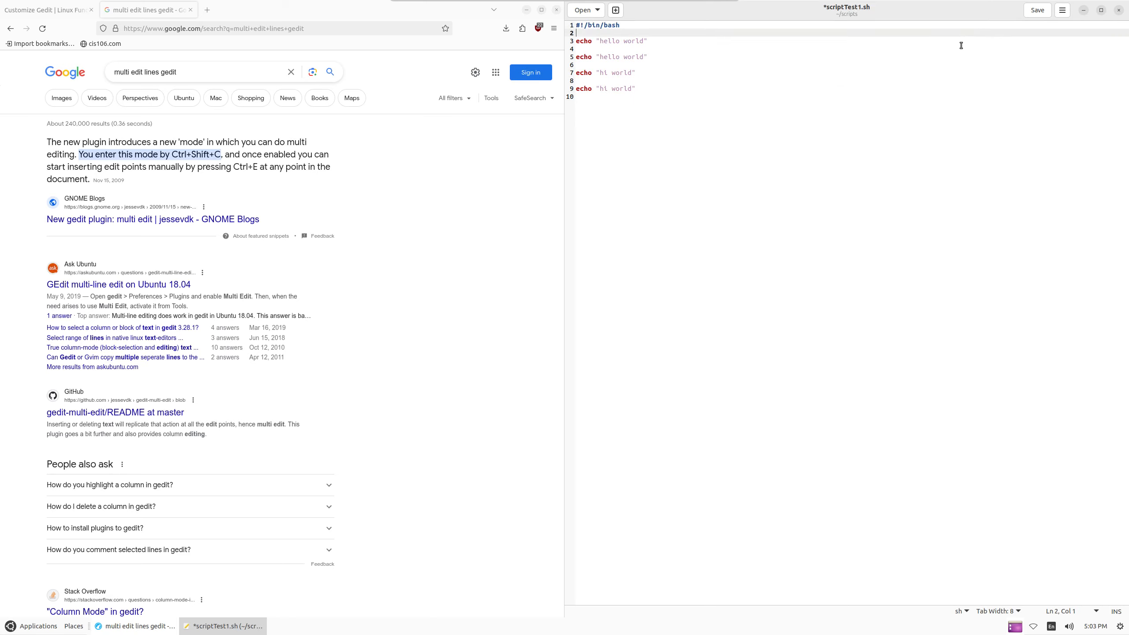
pyautogui.click(823, 64)
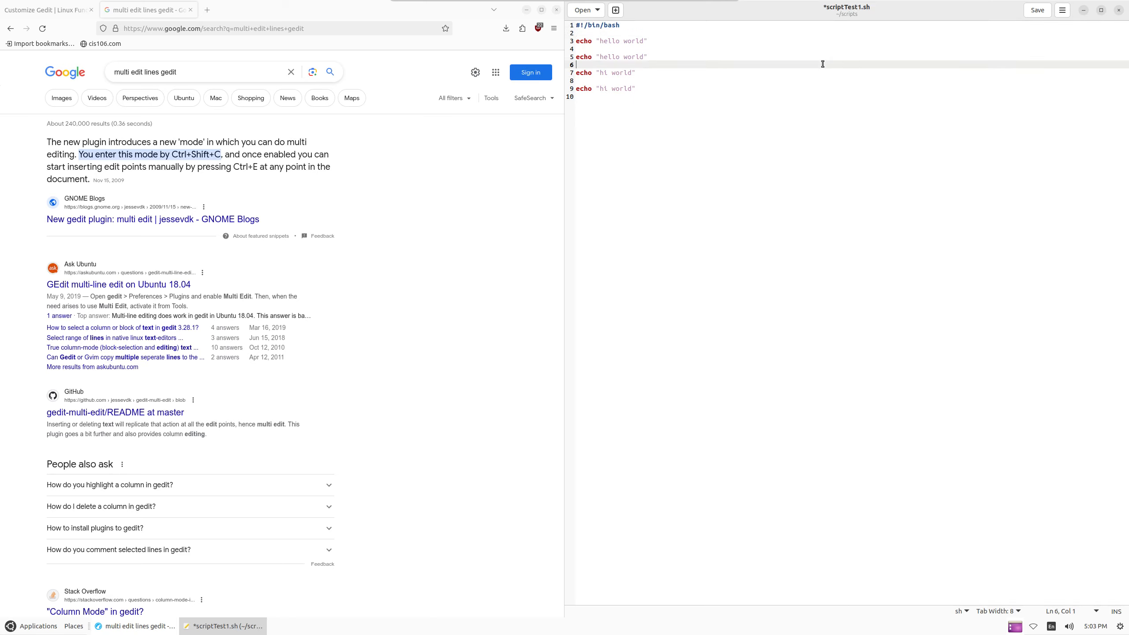
pyautogui.click(1062, 10)
pyautogui.click(1048, 174)
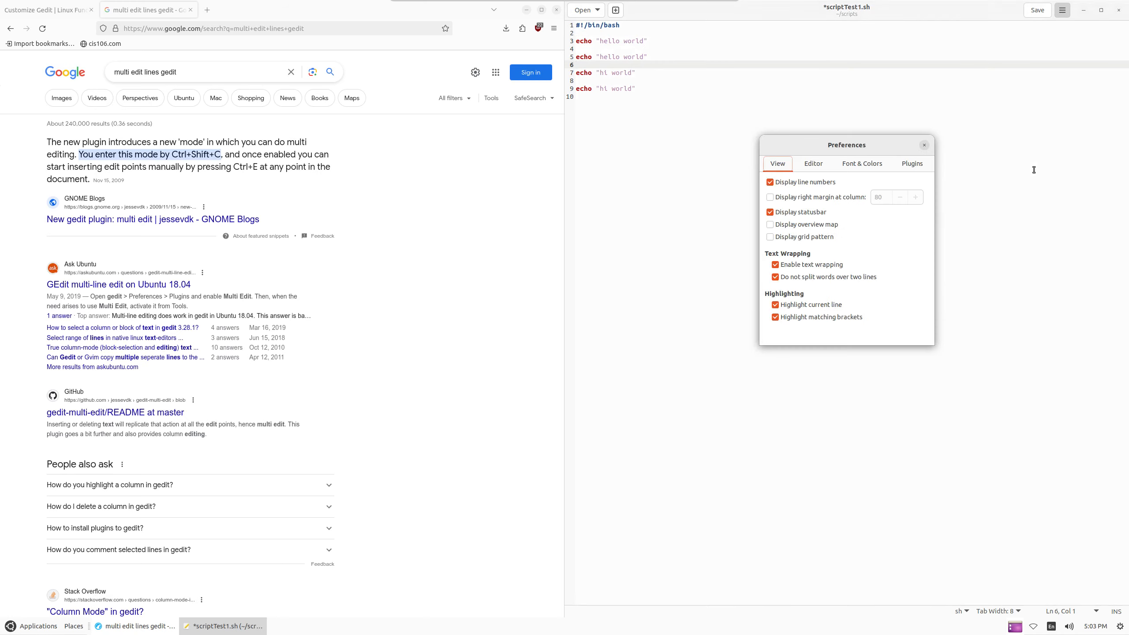
pyautogui.click(912, 164)
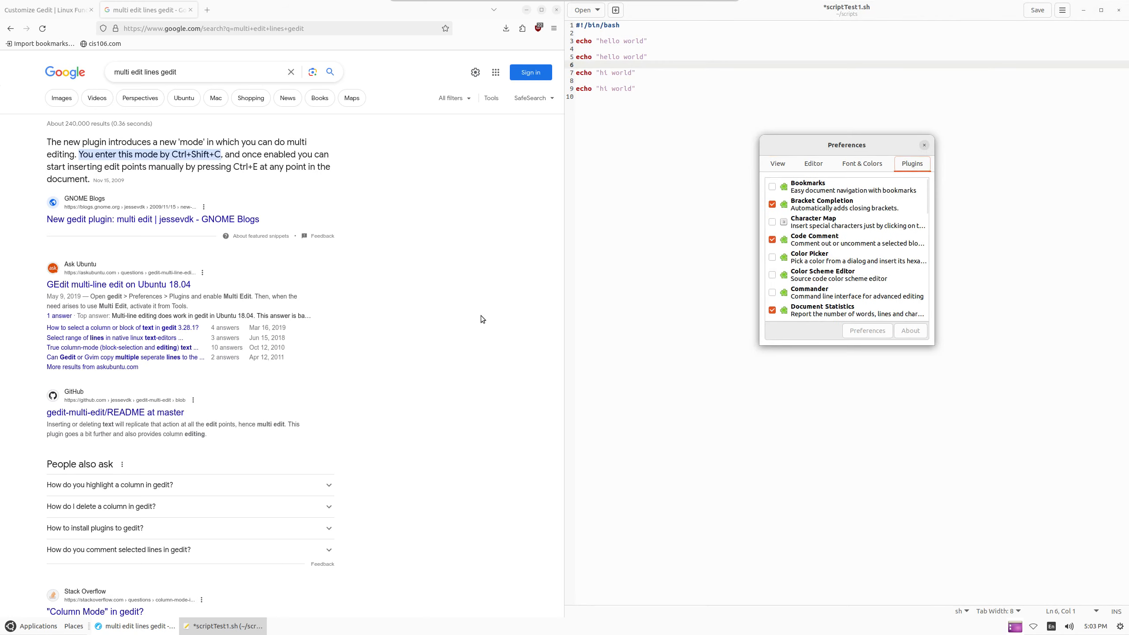
pyautogui.click(190, 10)
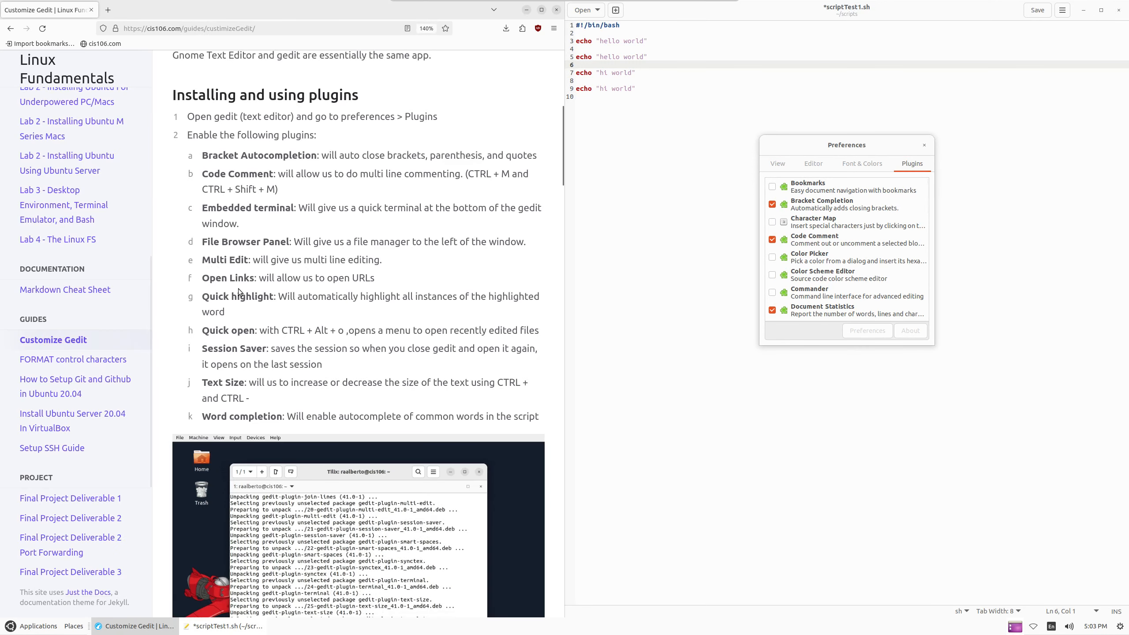
pyautogui.scroll(-5, 807, 279)
pyautogui.scroll(-5, 807, 279)
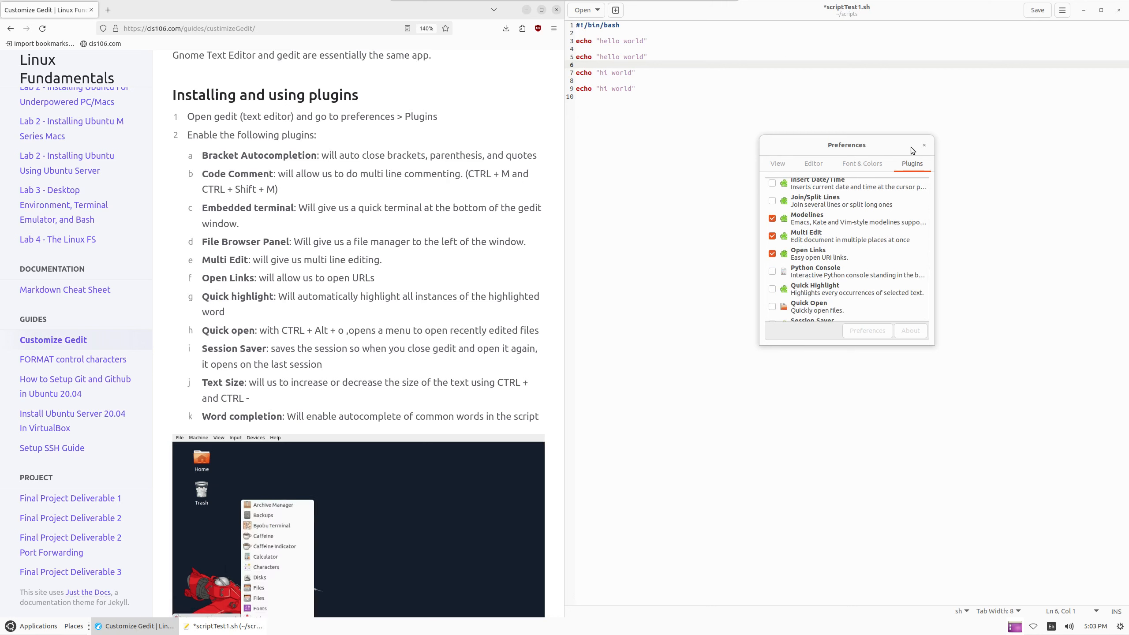
# Enable the Quick Highlight plugin and test it by selecting 'world'
pyautogui.click(824, 246)
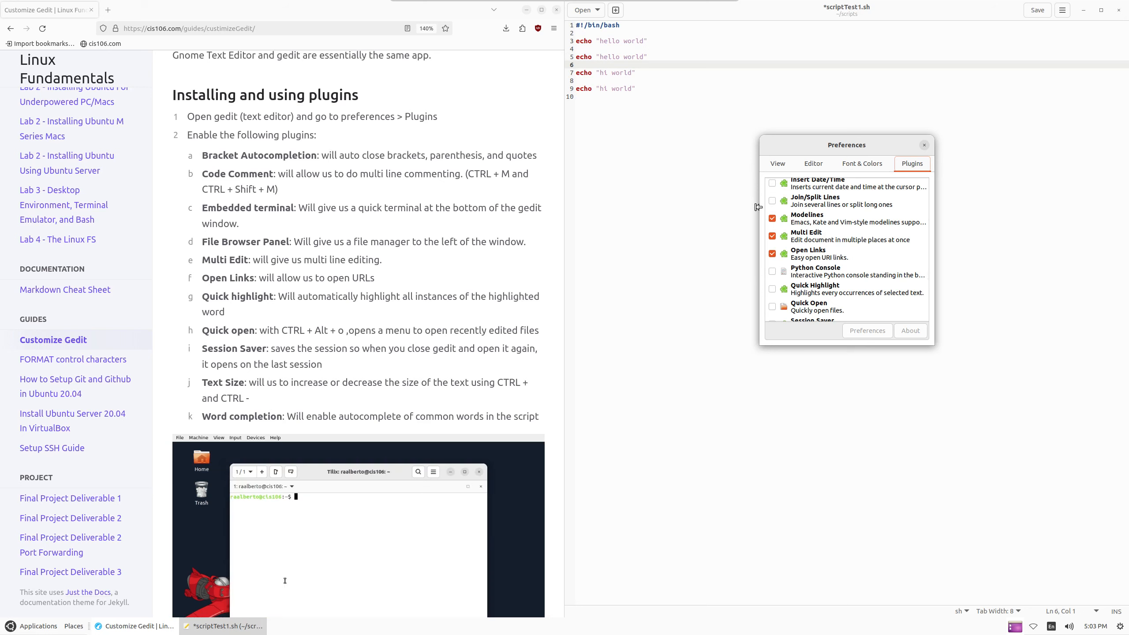
pyautogui.scroll(-1, 807, 273)
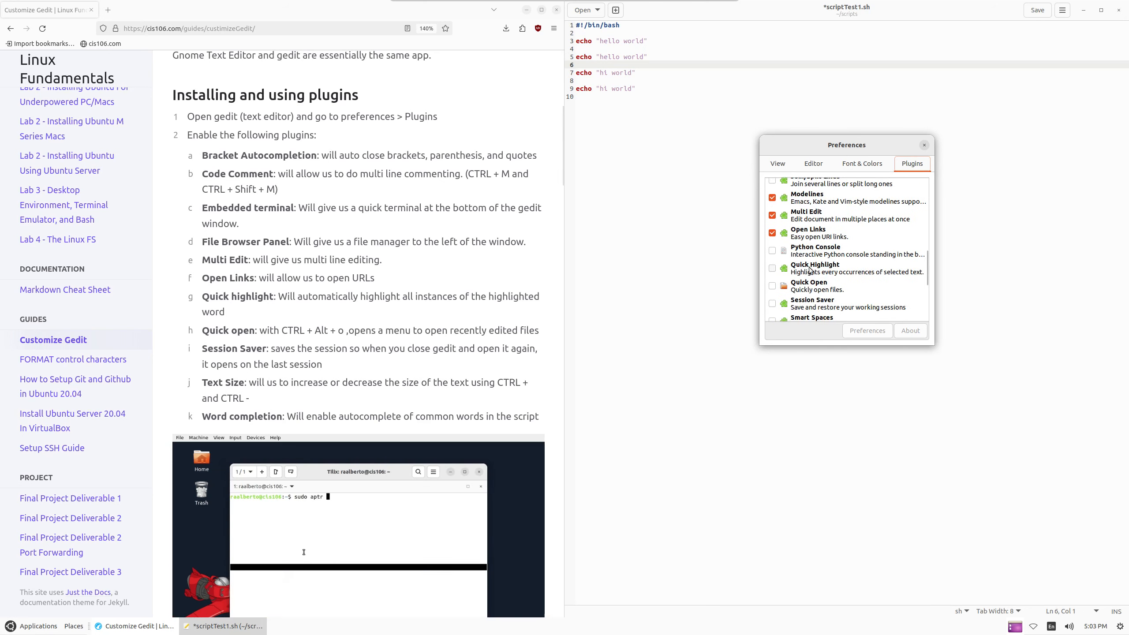
pyautogui.moveTo(202, 297); pyautogui.dragTo(340, 308)
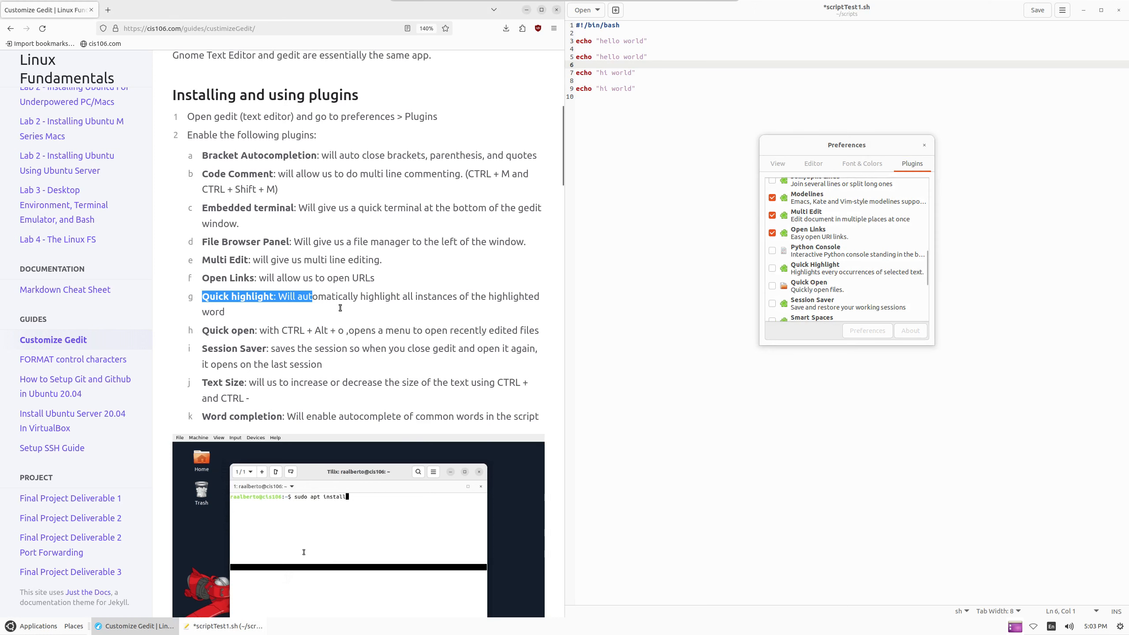
pyautogui.click(789, 271)
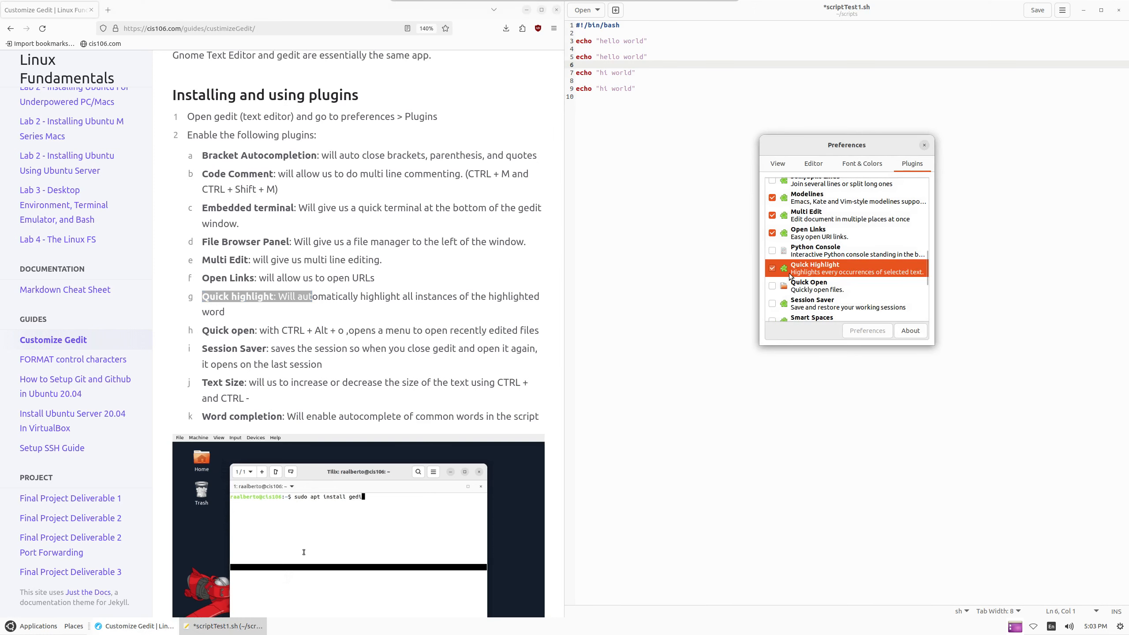
pyautogui.moveTo(623, 41); pyautogui.dragTo(641, 38)
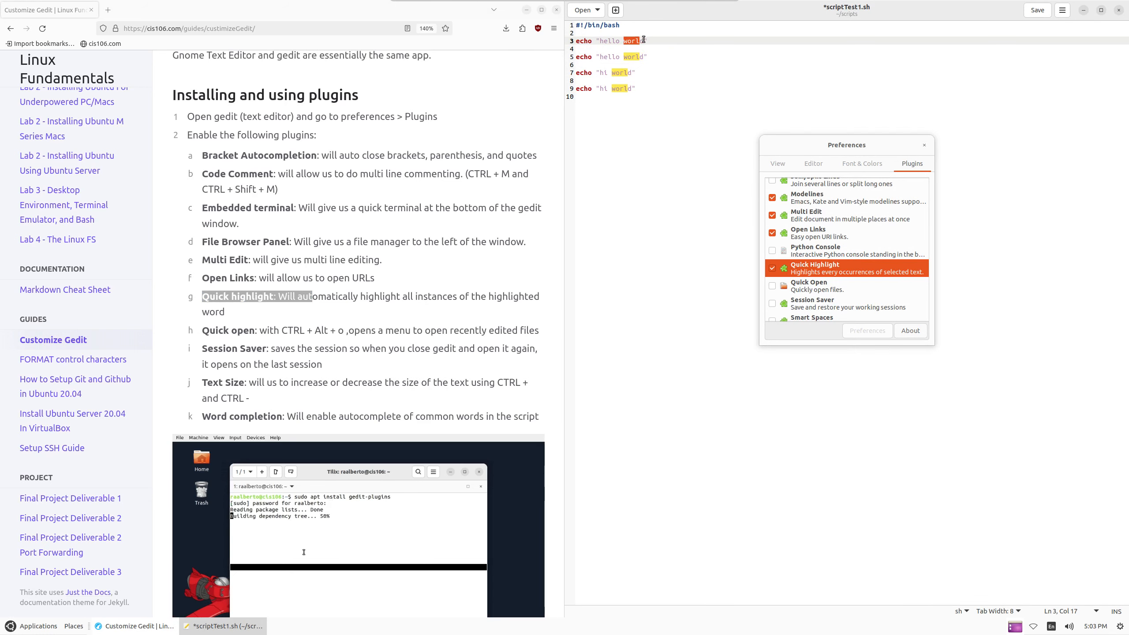
# Enable the Quick Open plugin and close Preferences
pyautogui.moveTo(202, 330); pyautogui.dragTo(315, 330)
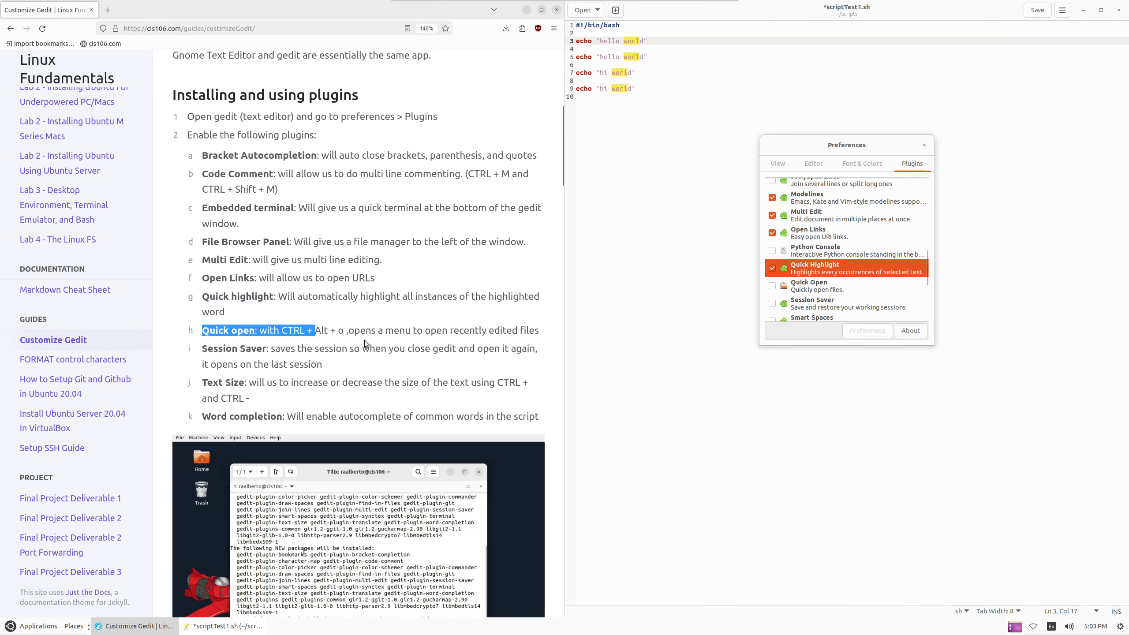
pyautogui.click(772, 285)
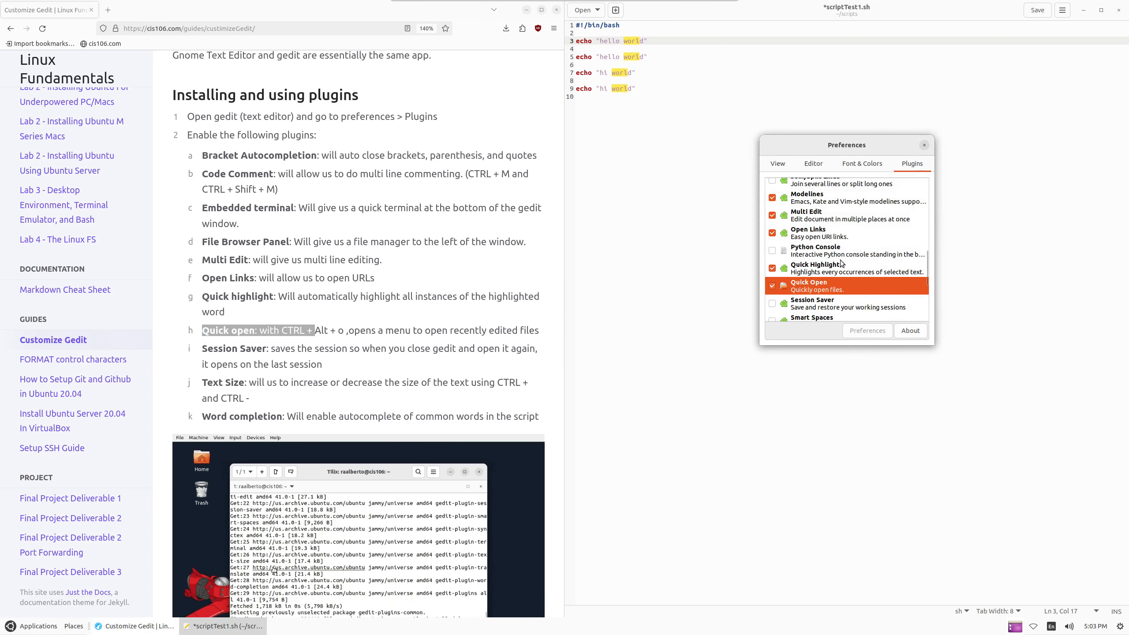
pyautogui.click(924, 146)
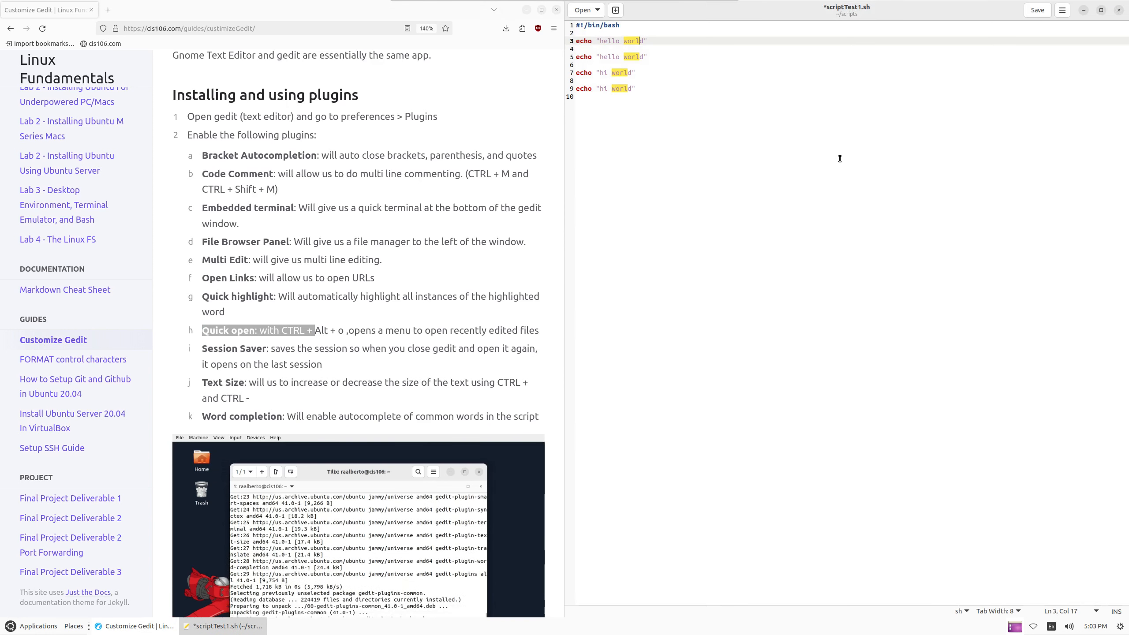
pyautogui.click(838, 147)
# Try Quick Open with Ctrl+Alt+O, cancel it, and reopen Preferences at Plugins
pyautogui.hotkey('ctrl', 'alt', 'o')
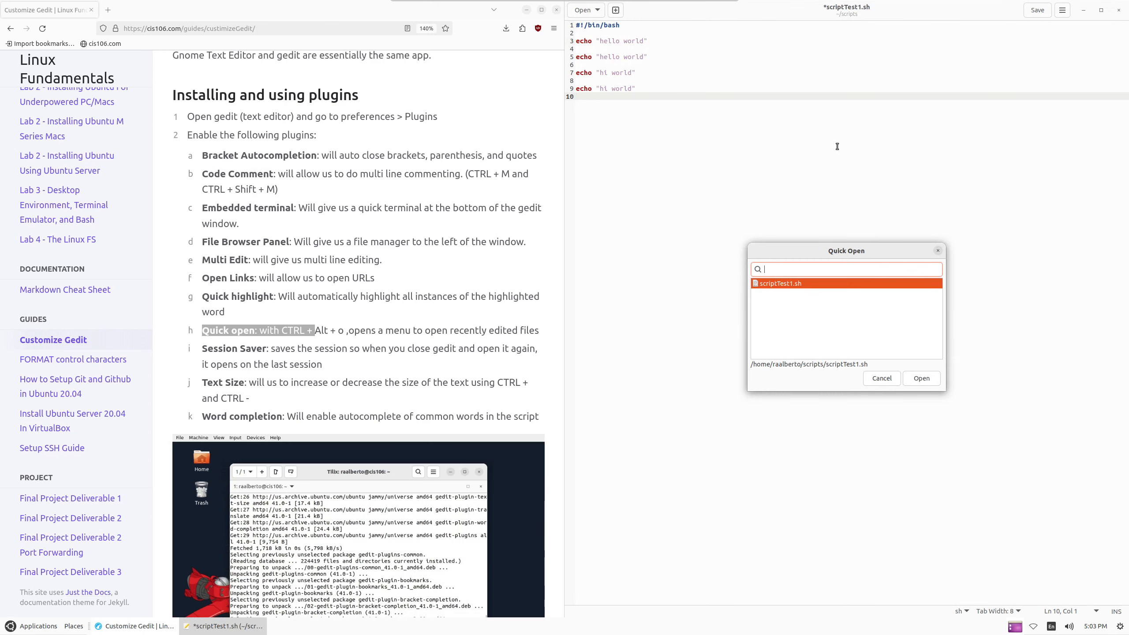
pyautogui.click(937, 251)
pyautogui.click(1062, 10)
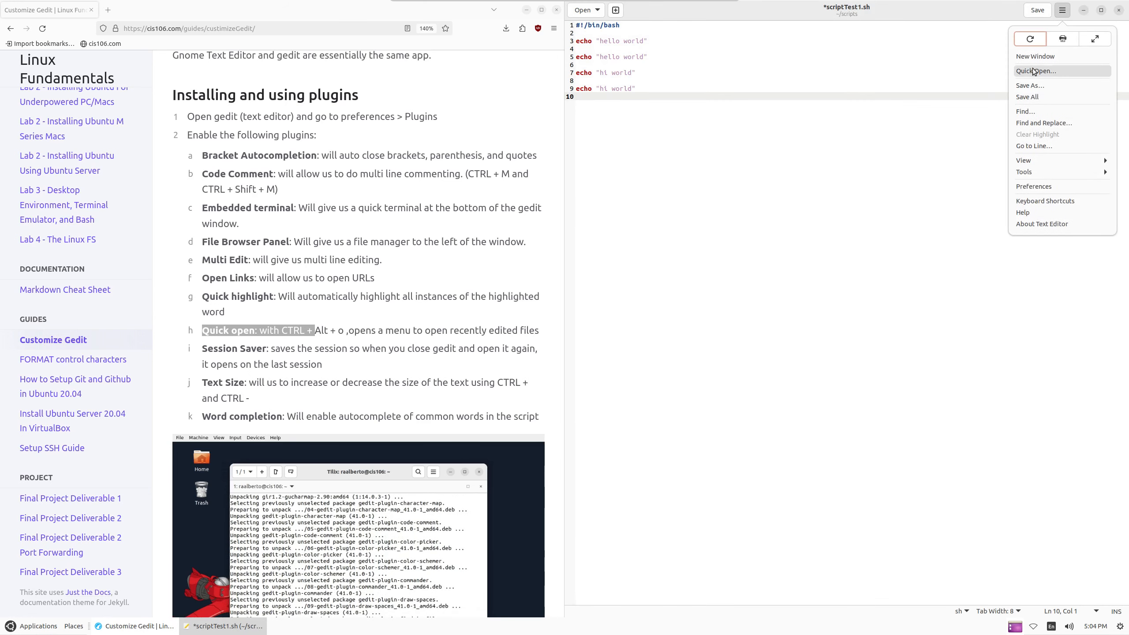
pyautogui.click(1040, 173)
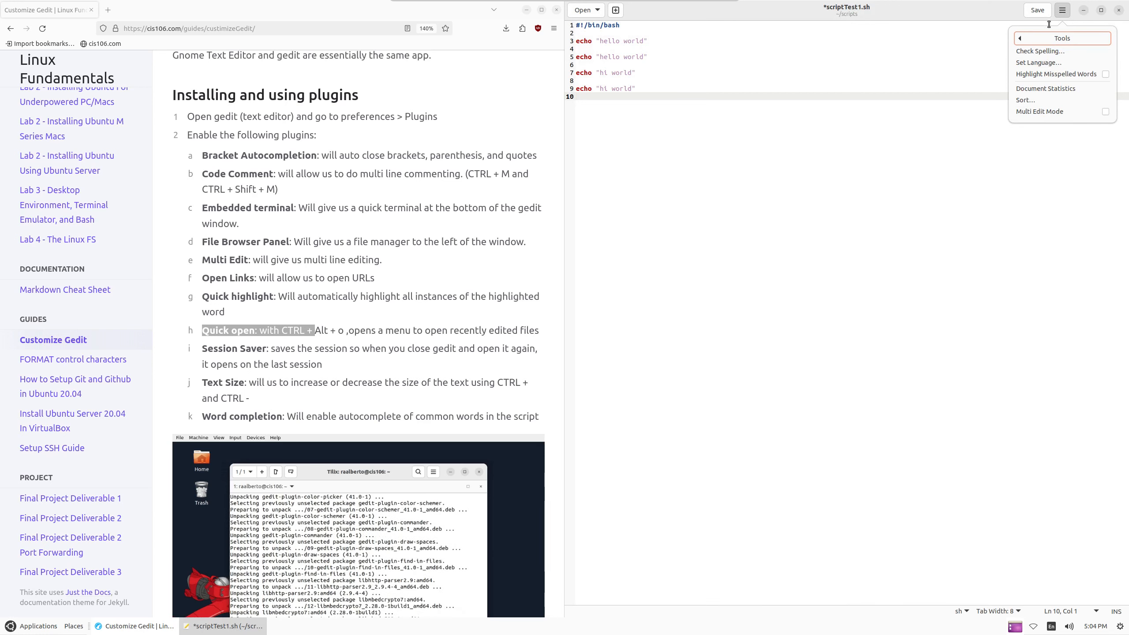
pyautogui.click(1045, 38)
pyautogui.click(913, 211)
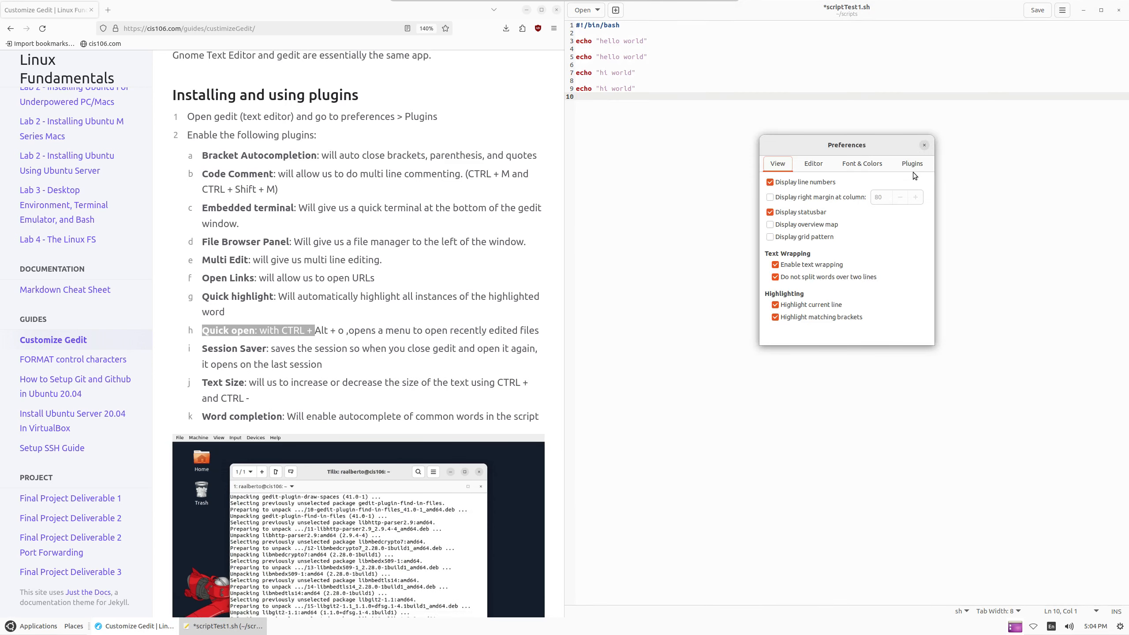
pyautogui.click(913, 165)
# Enable the Session Saver plugin
pyautogui.scroll(-6, 836, 293)
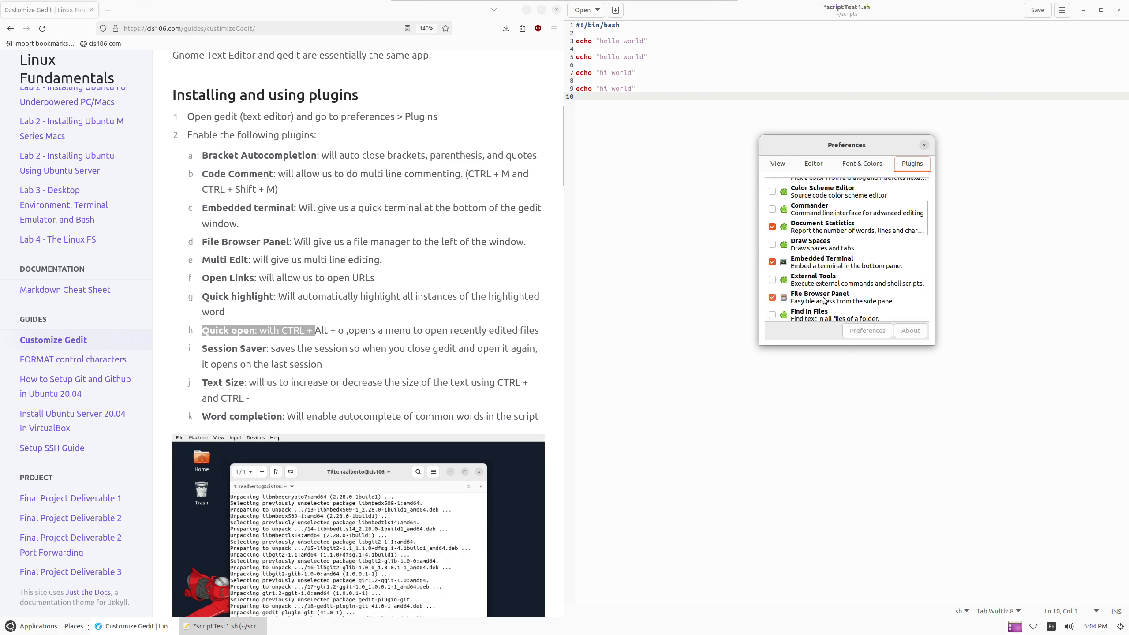
pyautogui.scroll(-5, 787, 263)
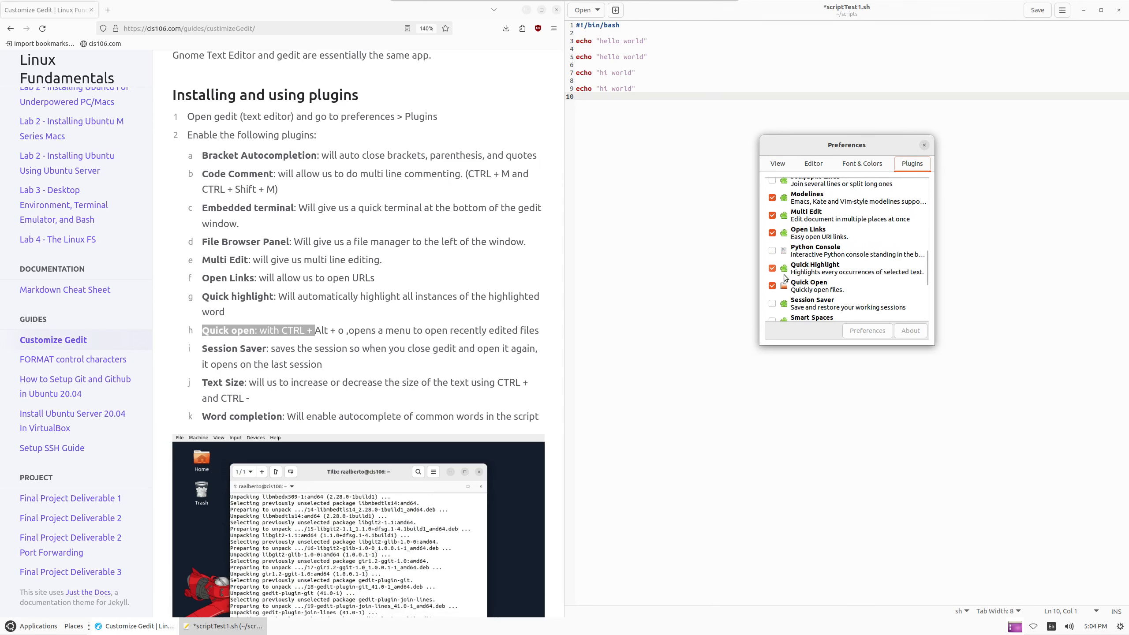
pyautogui.click(773, 241)
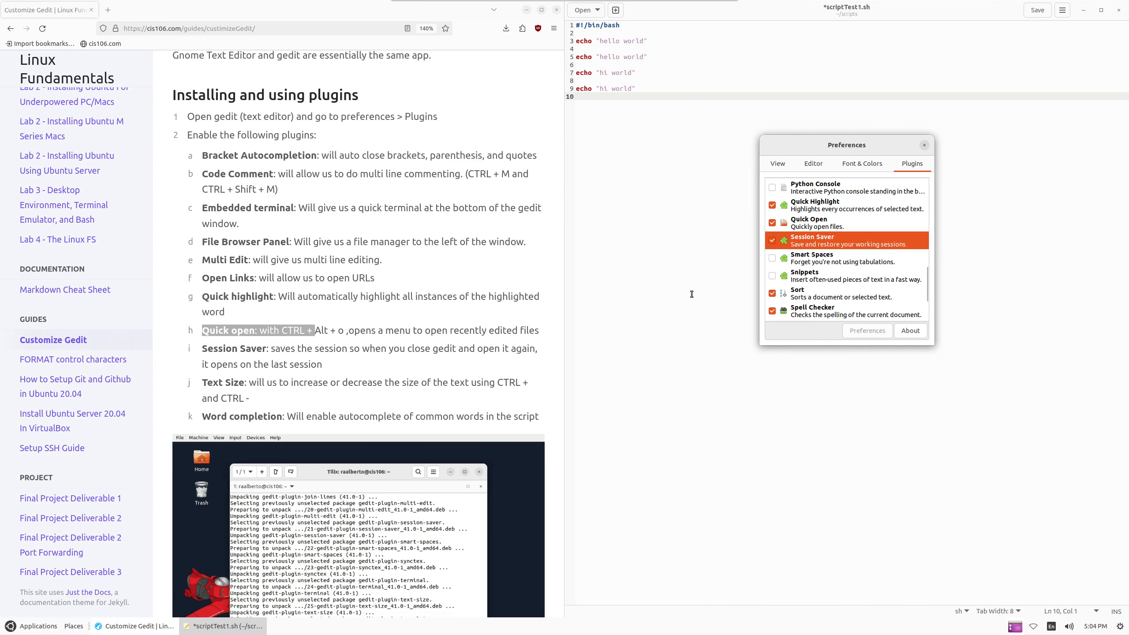
pyautogui.moveTo(202, 350); pyautogui.dragTo(337, 352)
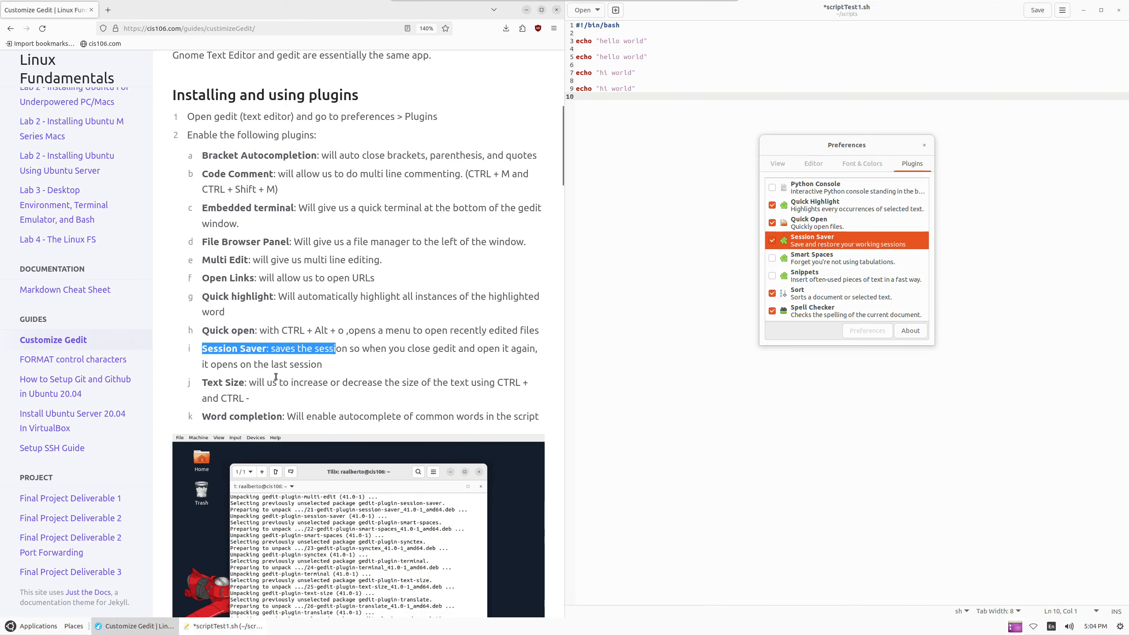
pyautogui.click(203, 385)
# Enable the Text Size plugin and close Preferences
pyautogui.tripleClick(204, 386)
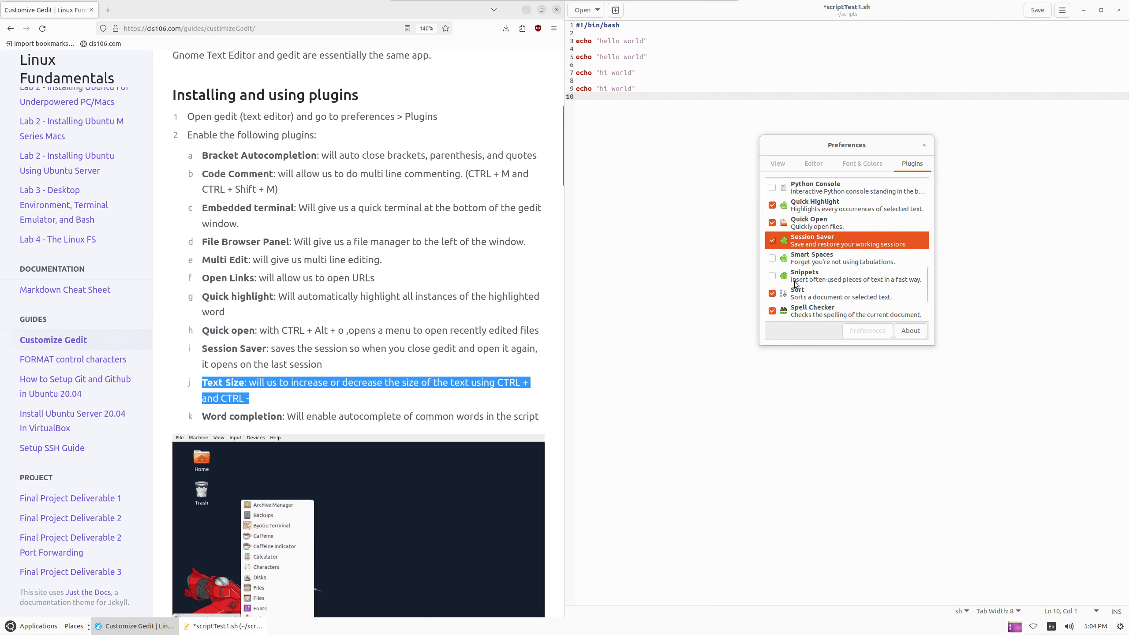
pyautogui.scroll(-2, 793, 273)
pyautogui.scroll(-2, 794, 273)
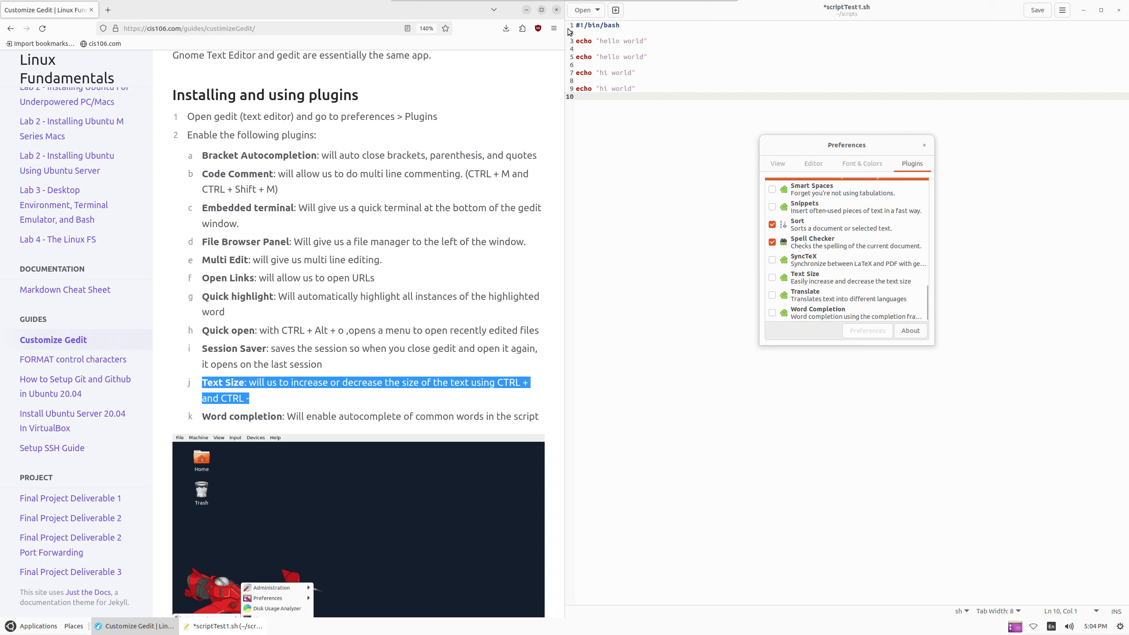
pyautogui.click(782, 278)
pyautogui.click(773, 278)
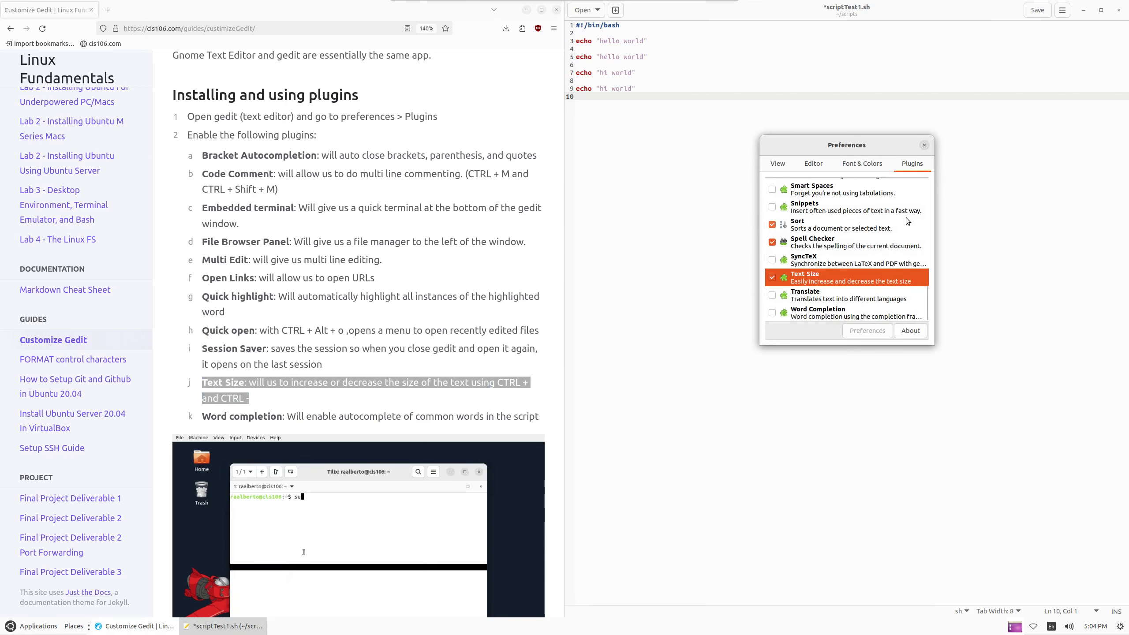
pyautogui.click(924, 145)
# Enlarge the editor text with Ctrl++ twice, shrink once with Ctrl+-, then enlarge again
pyautogui.hotkey('ctrl', '+')
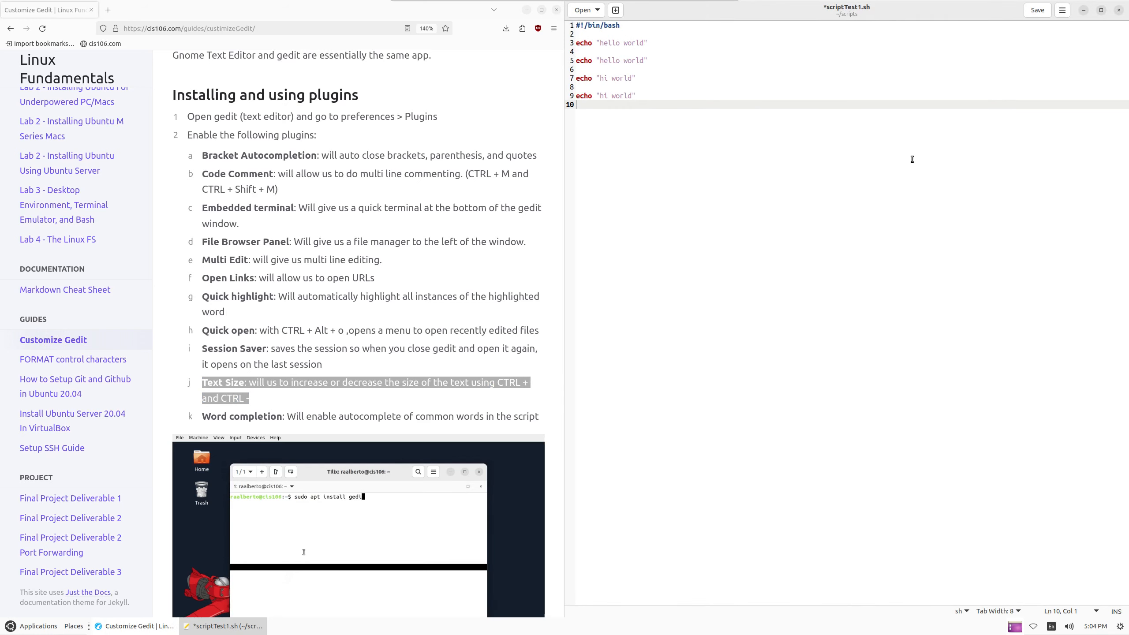
pyautogui.hotkey('ctrl', '+')
pyautogui.hotkey('ctrl', '+')
pyautogui.hotkey('ctrl', '+')
pyautogui.hotkey('ctrl', '+')
pyautogui.hotkey('ctrl', '+')
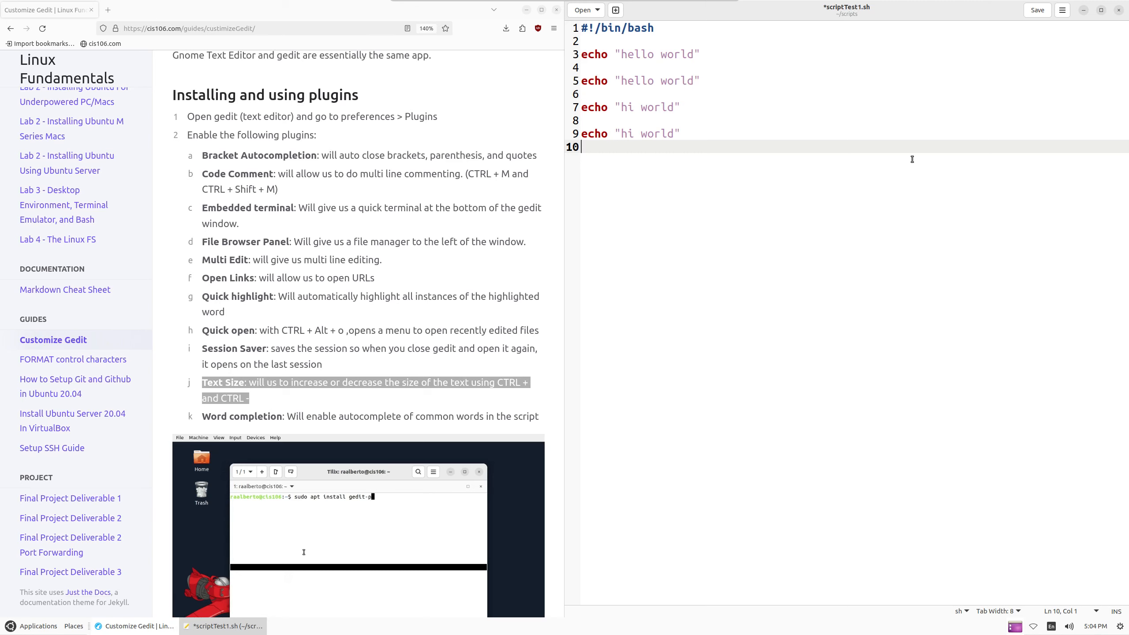
pyautogui.hotkey('ctrl', '-')
pyautogui.hotkey('ctrl', '-')
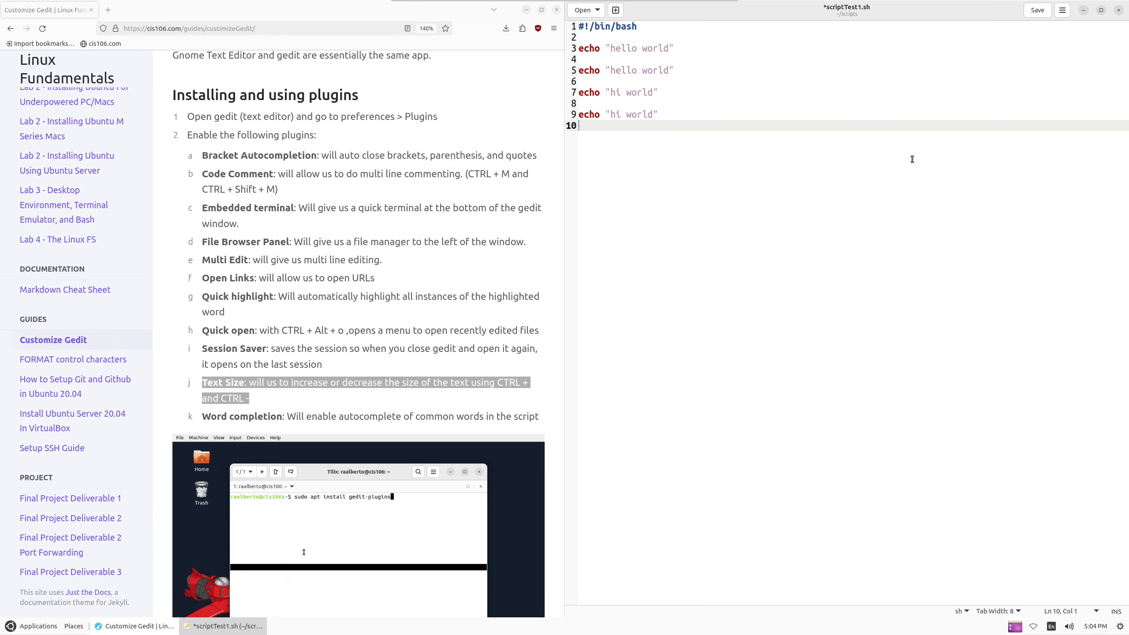
pyautogui.hotkey('ctrl', '+')
pyautogui.hotkey('ctrl', '+')
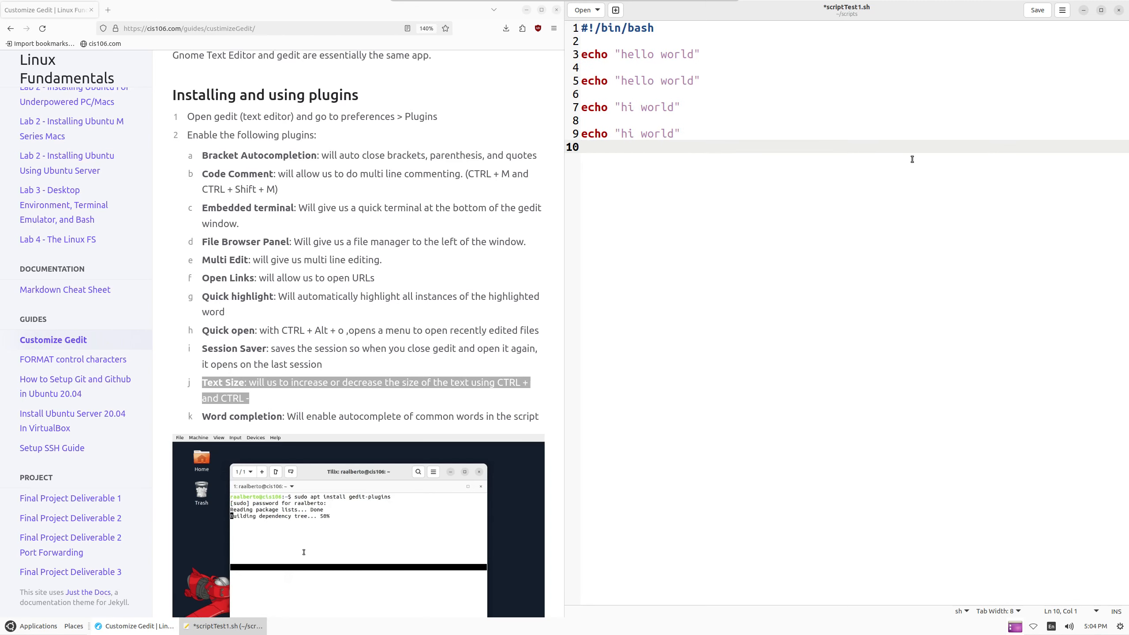
pyautogui.scroll(-1, 289, 390)
pyautogui.scroll(-3, 290, 389)
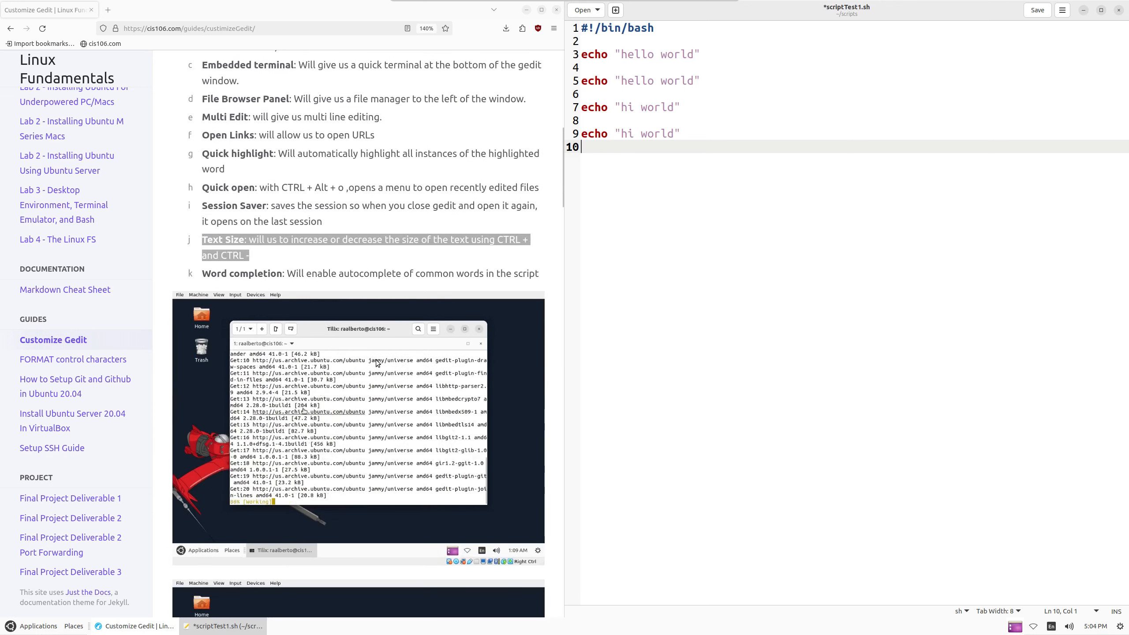
pyautogui.moveTo(204, 273); pyautogui.dragTo(413, 273)
# Enable the Word Completion plugin in Preferences and close the dialog
pyautogui.moveTo(911, 120); pyautogui.dragTo(933, 106)
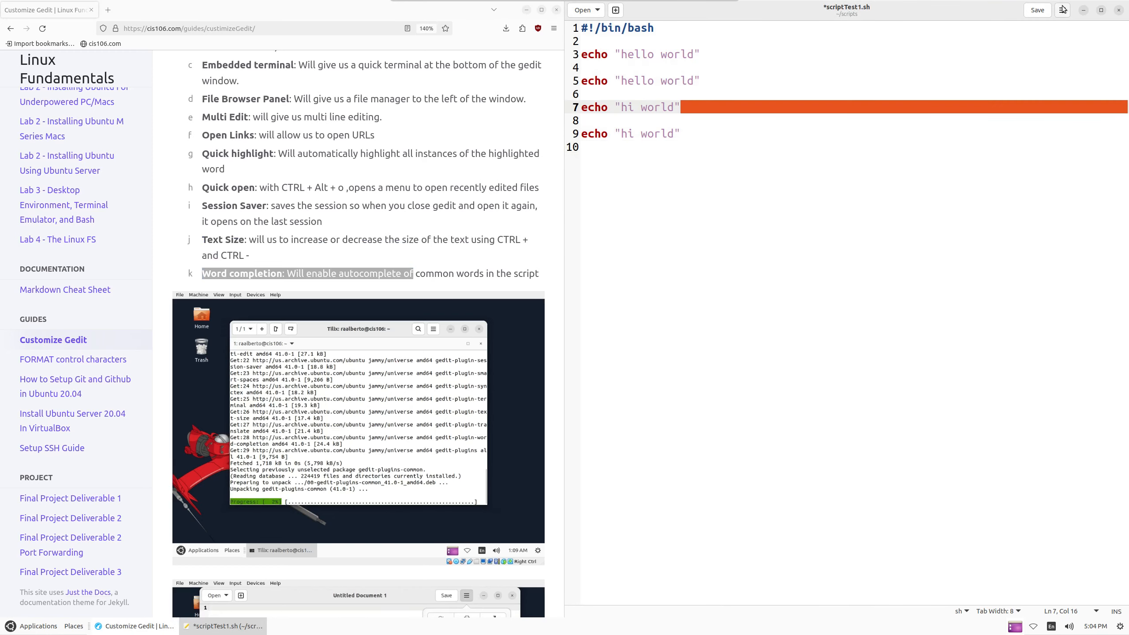
pyautogui.click(1062, 9)
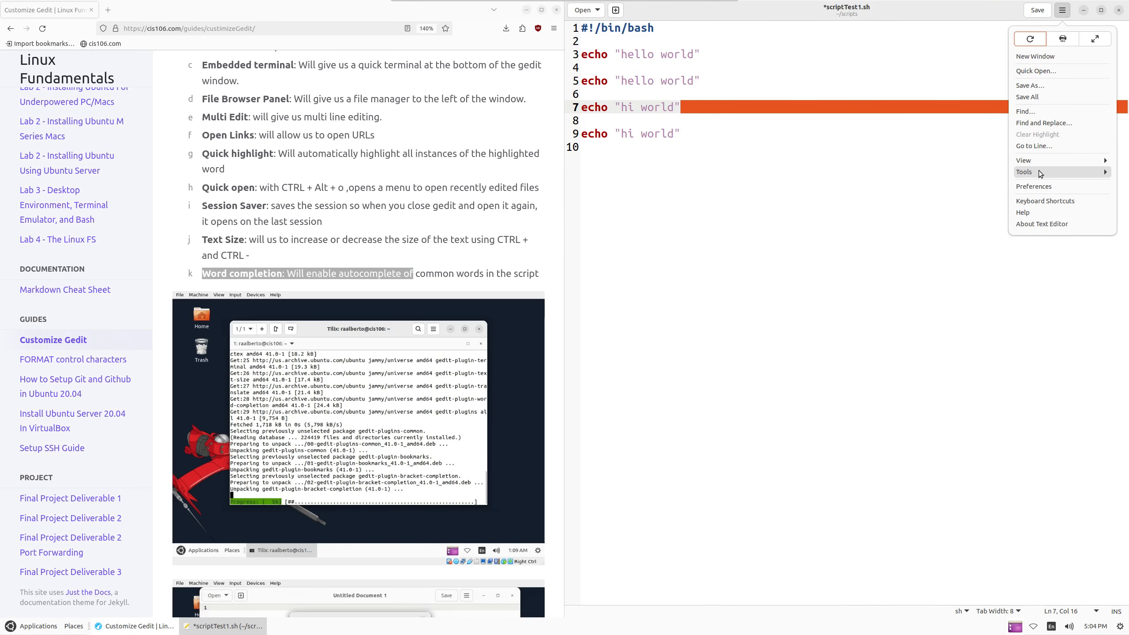
pyautogui.click(1039, 186)
pyautogui.click(912, 163)
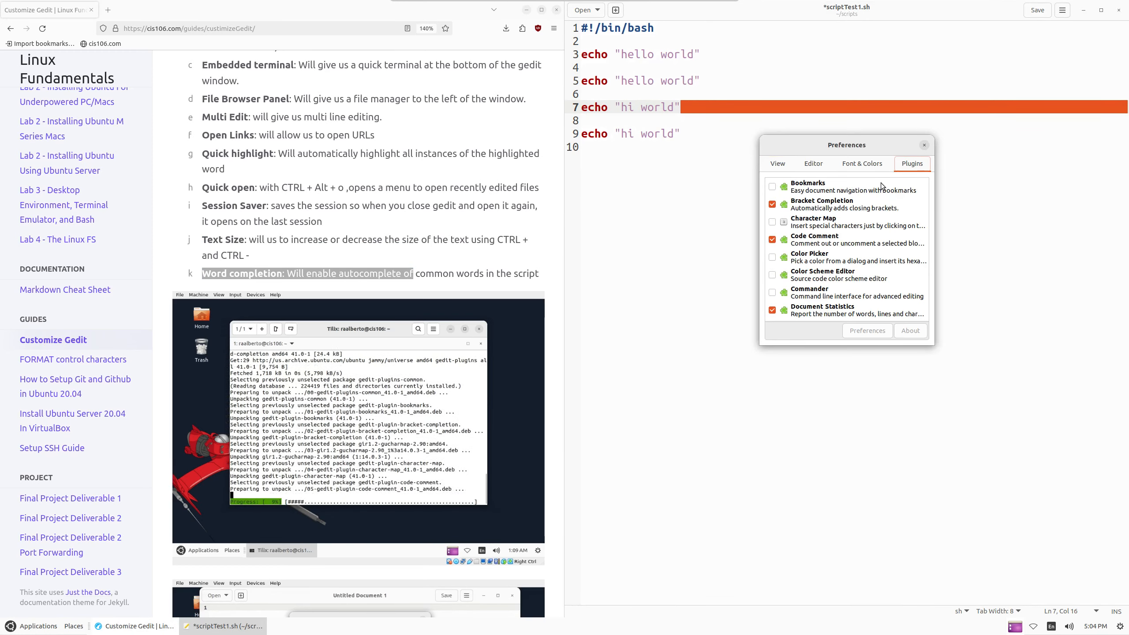
pyautogui.scroll(-10, 807, 268)
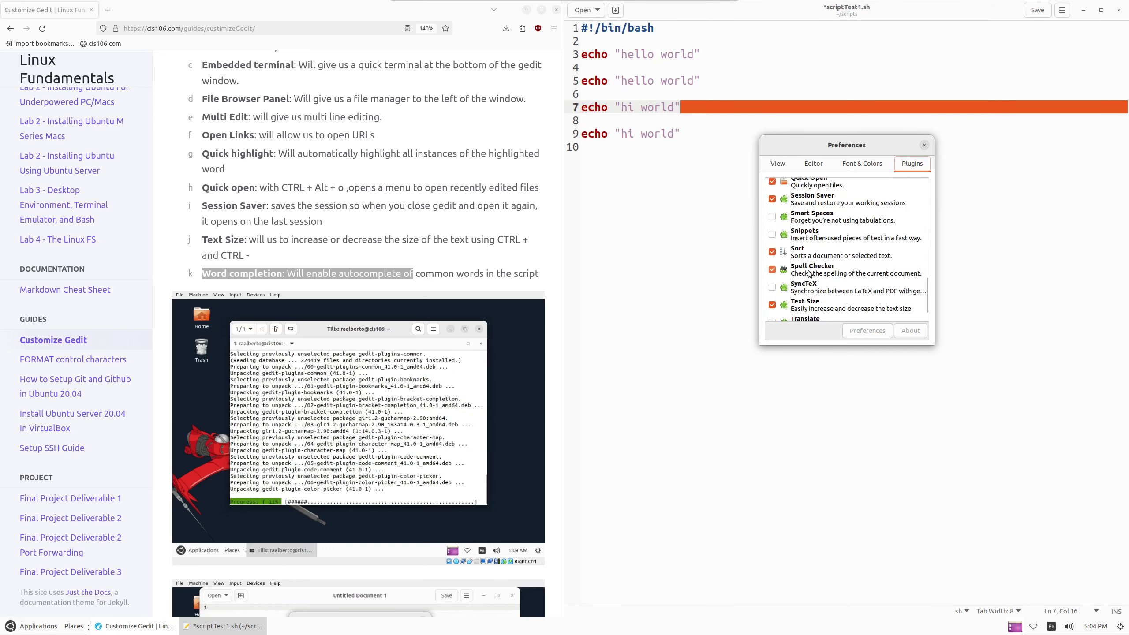
pyautogui.click(772, 313)
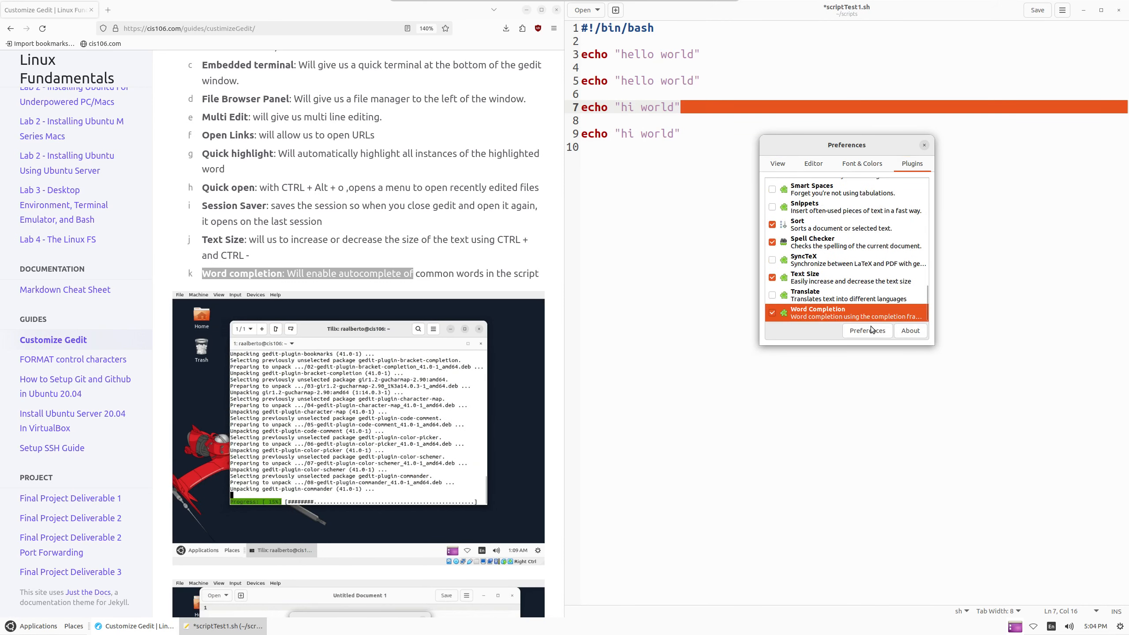
pyautogui.click(924, 145)
# Insert a name="juanito" variable line at line 3 of the script
pyautogui.click(915, 145)
pyautogui.doubleClick(904, 133)
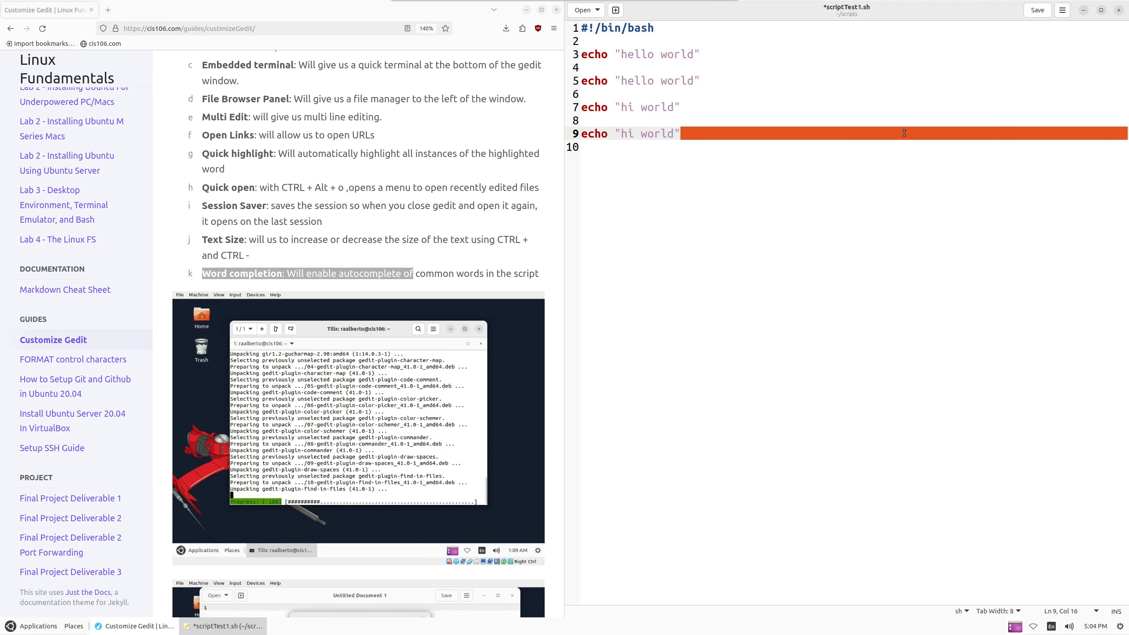
pyautogui.click(904, 133)
pyautogui.press('Return')
pyautogui.press('Return')
pyautogui.write('hell')
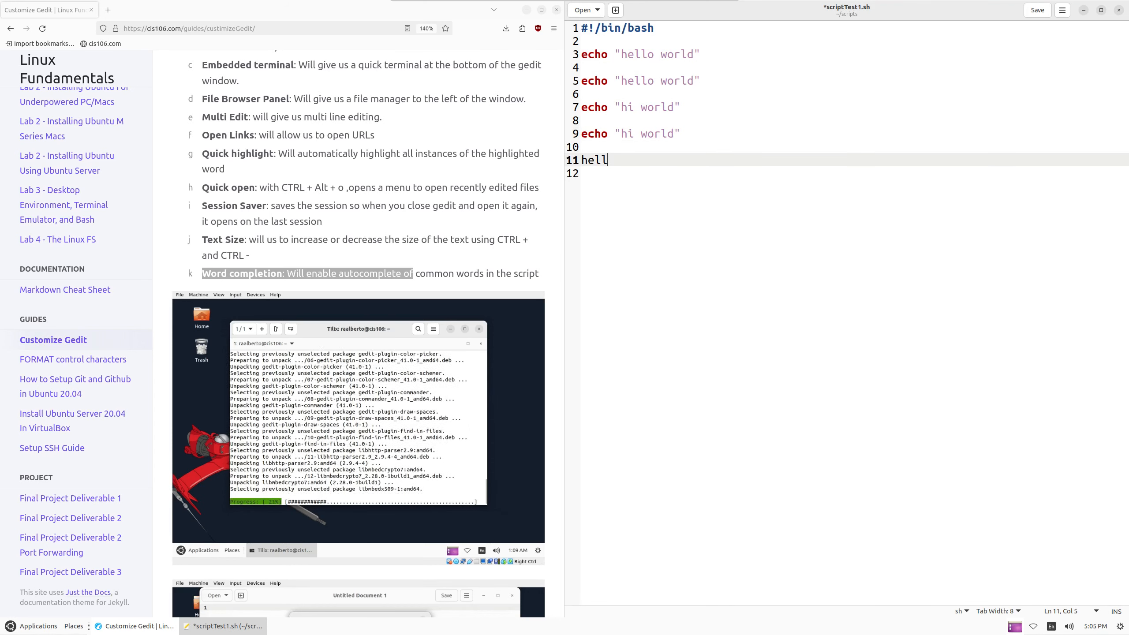
pyautogui.press('BackSpace')
pyautogui.press('BackSpace')
pyautogui.press('BackSpace')
pyautogui.press('BackSpace')
pyautogui.press('Up')
pyautogui.press('Up')
pyautogui.press('Up')
pyautogui.press('Up')
pyautogui.press('Up')
pyautogui.press('Up')
pyautogui.press('Up')
pyautogui.press('Up')
pyautogui.press('Up')
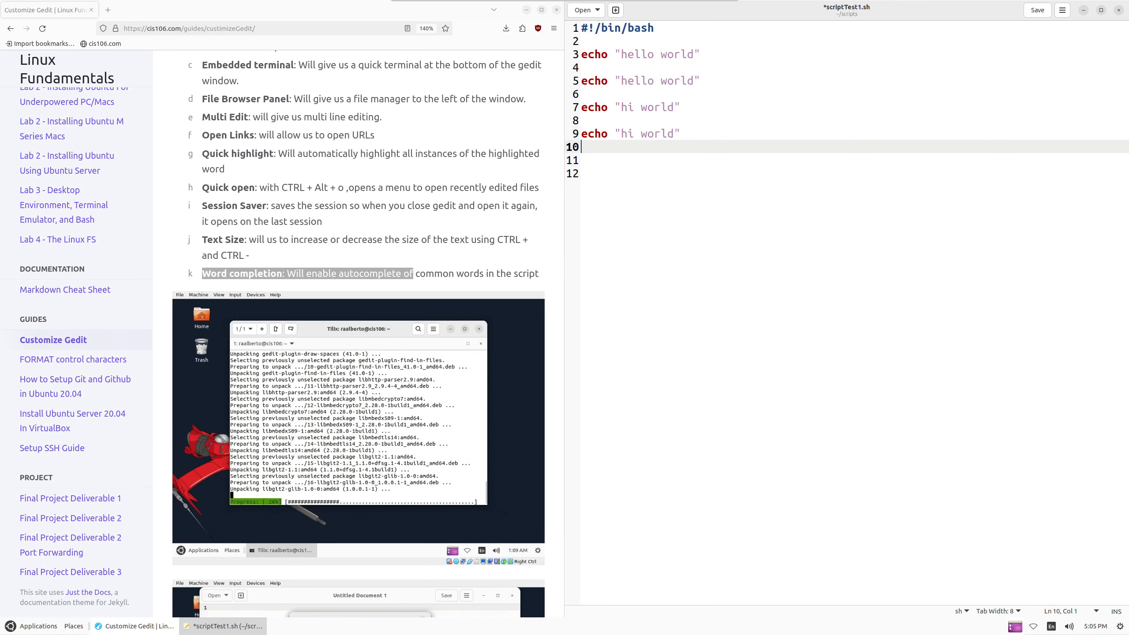
pyautogui.press('Return')
pyautogui.write('nam')
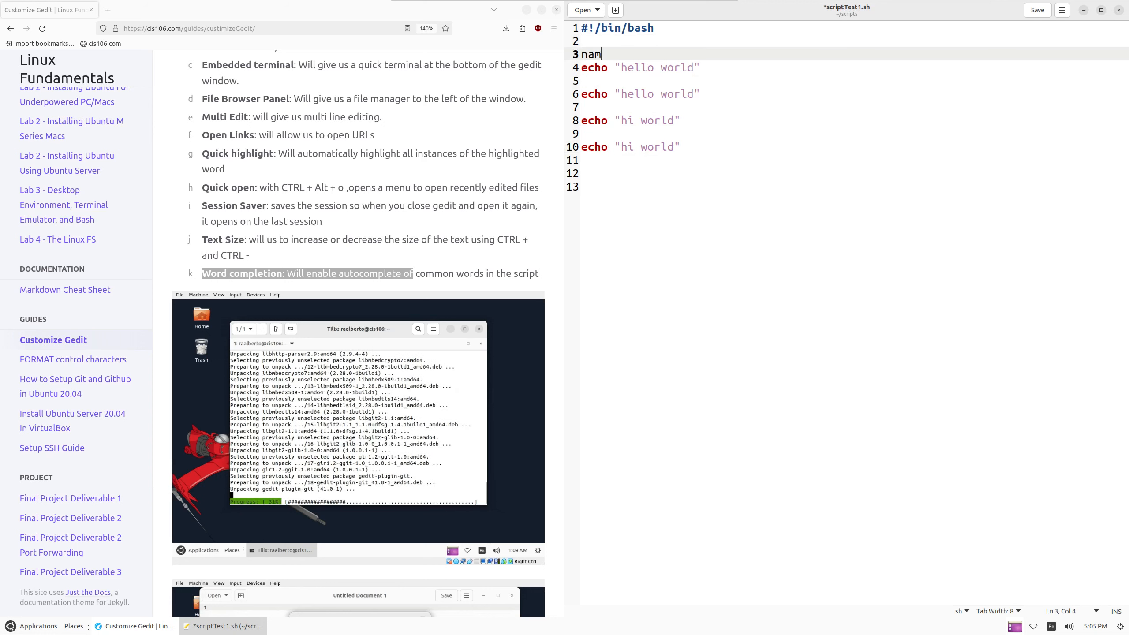
pyautogui.write('e="juanit')
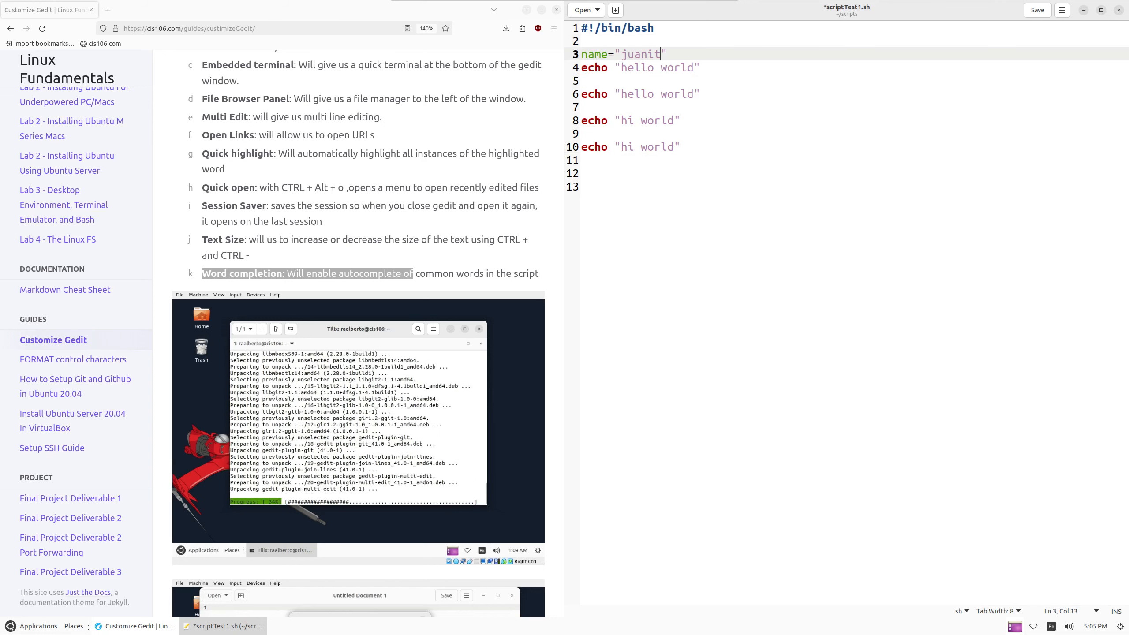
pyautogui.write('o')
# Add an 'echo $name' line at the bottom using word completion suggestions
pyautogui.press('Down')
pyautogui.press('Down')
pyautogui.press('Down')
pyautogui.press('Down')
pyautogui.press('Down')
pyautogui.press('Down')
pyautogui.press('Down')
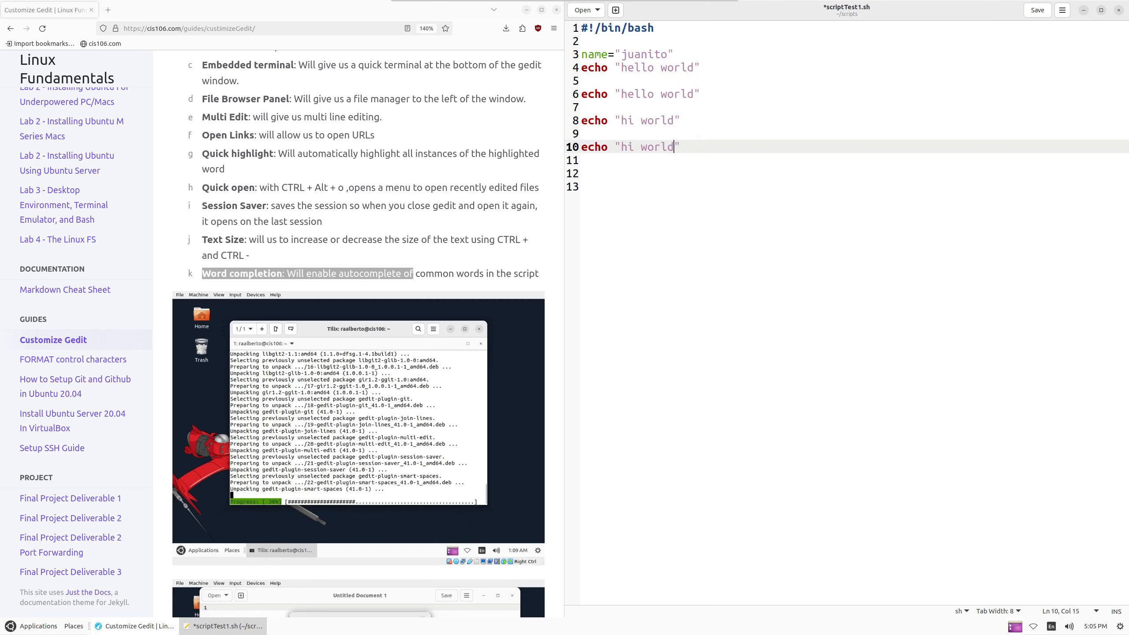
pyautogui.press('Return')
pyautogui.press('BackSpace')
pyautogui.press('End')
pyautogui.press('Return')
pyautogui.press('Return')
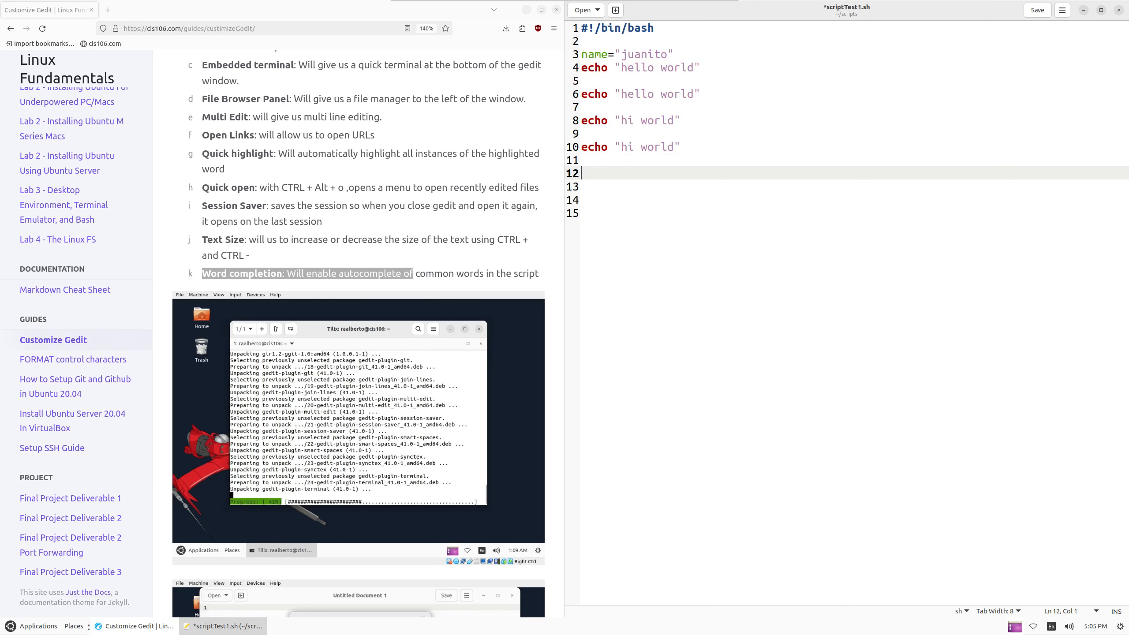
pyautogui.write('ec')
pyautogui.press('Return')
pyautogui.write('$')
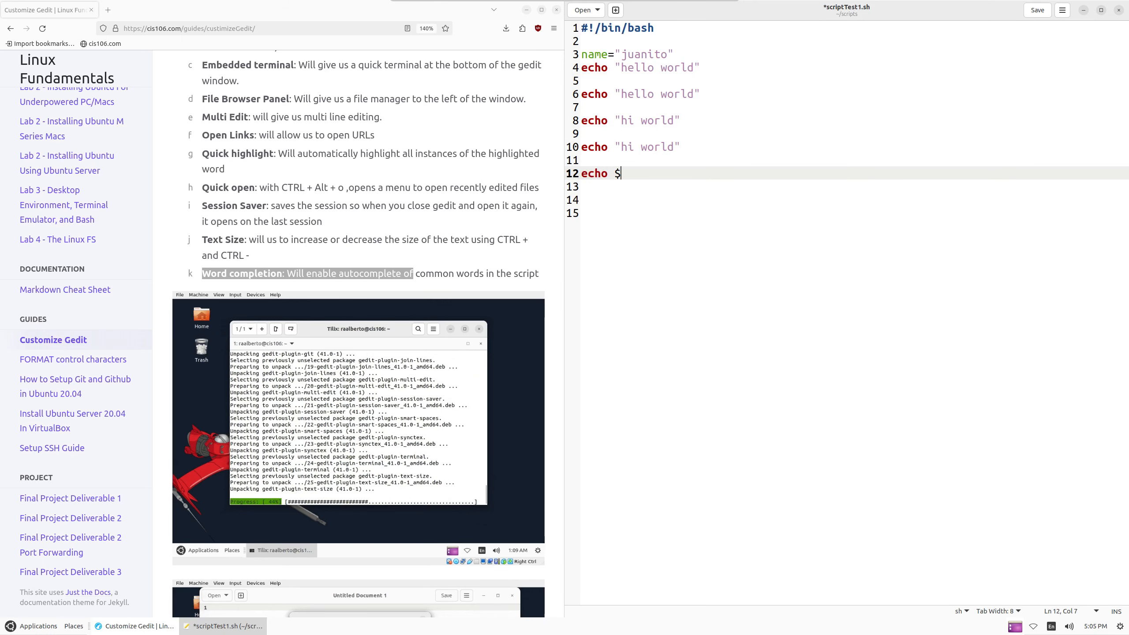
pyautogui.write('na')
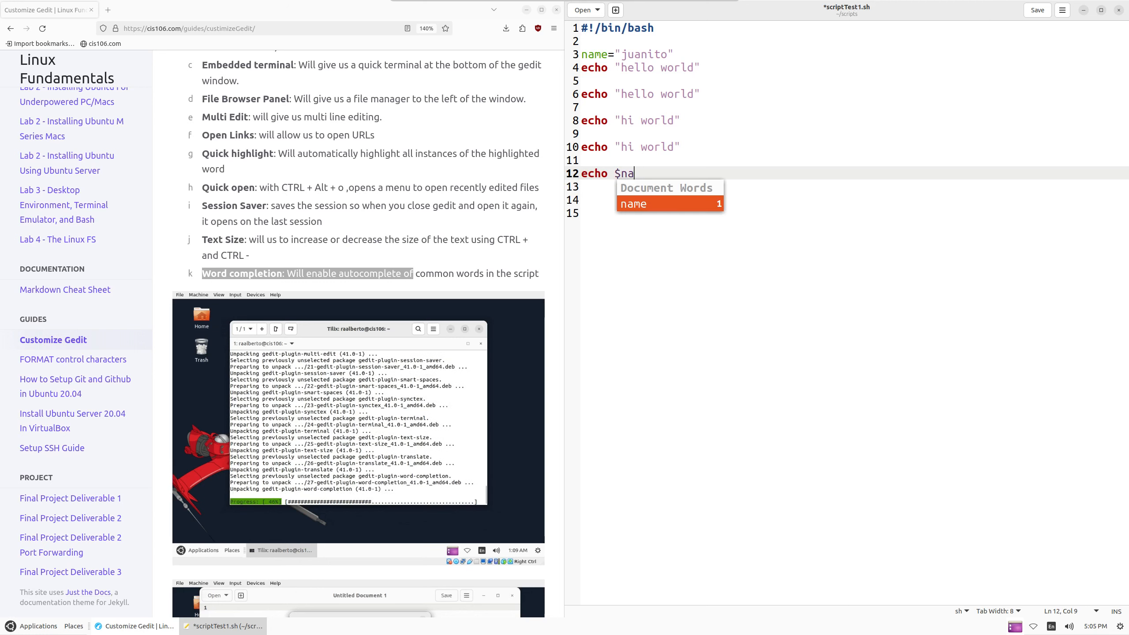
pyautogui.press('Return')
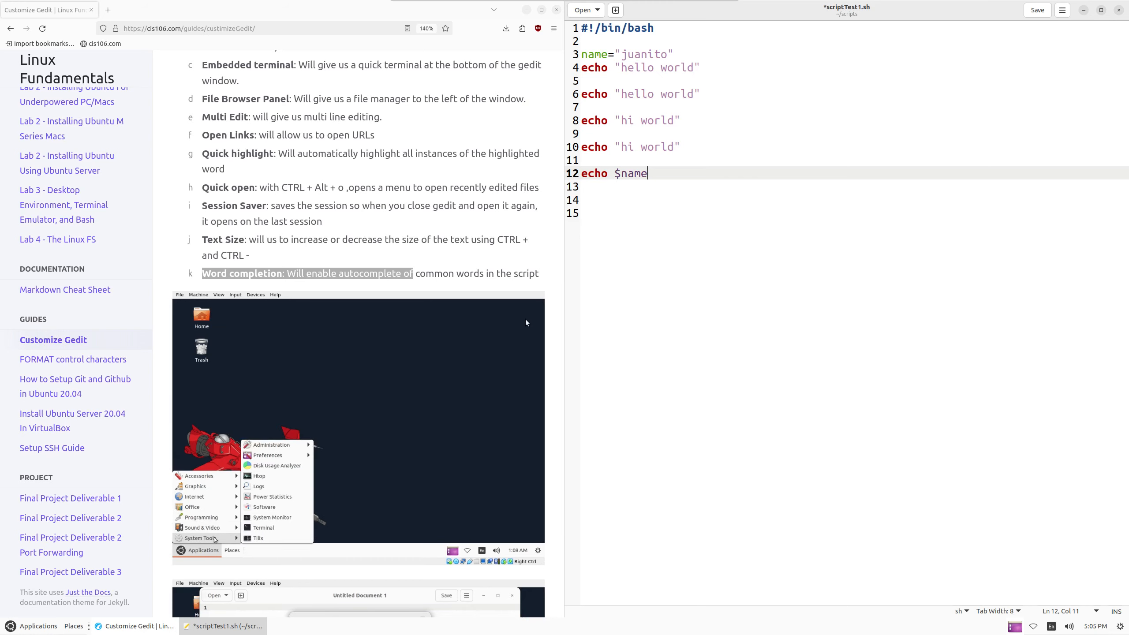
# Highlight the guide's 'Enabling functionality' and 'Display line numbers' instructions
pyautogui.scroll(-15, 430, 298)
pyautogui.scroll(6, 431, 303)
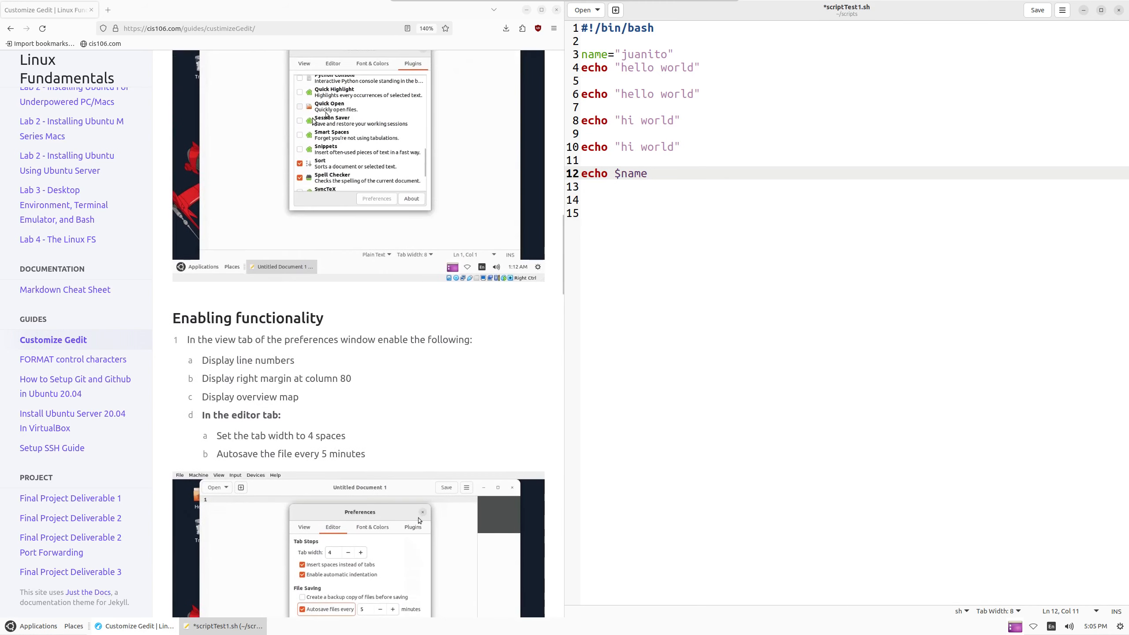
pyautogui.scroll(-2, 386, 303)
pyautogui.moveTo(198, 176); pyautogui.dragTo(431, 198)
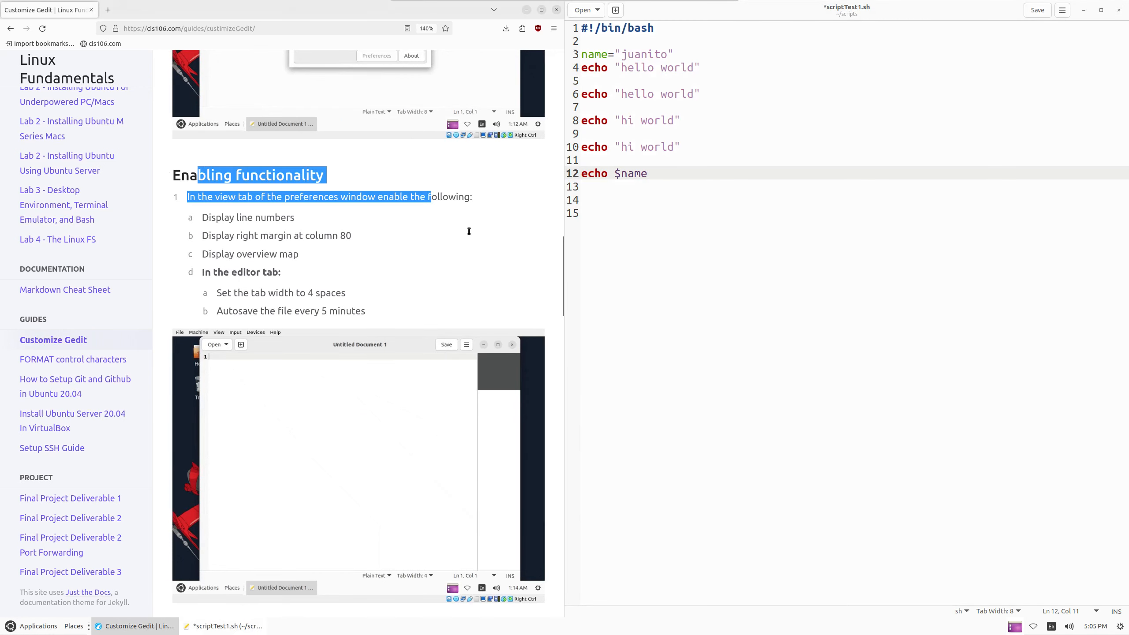
pyautogui.click(751, 209)
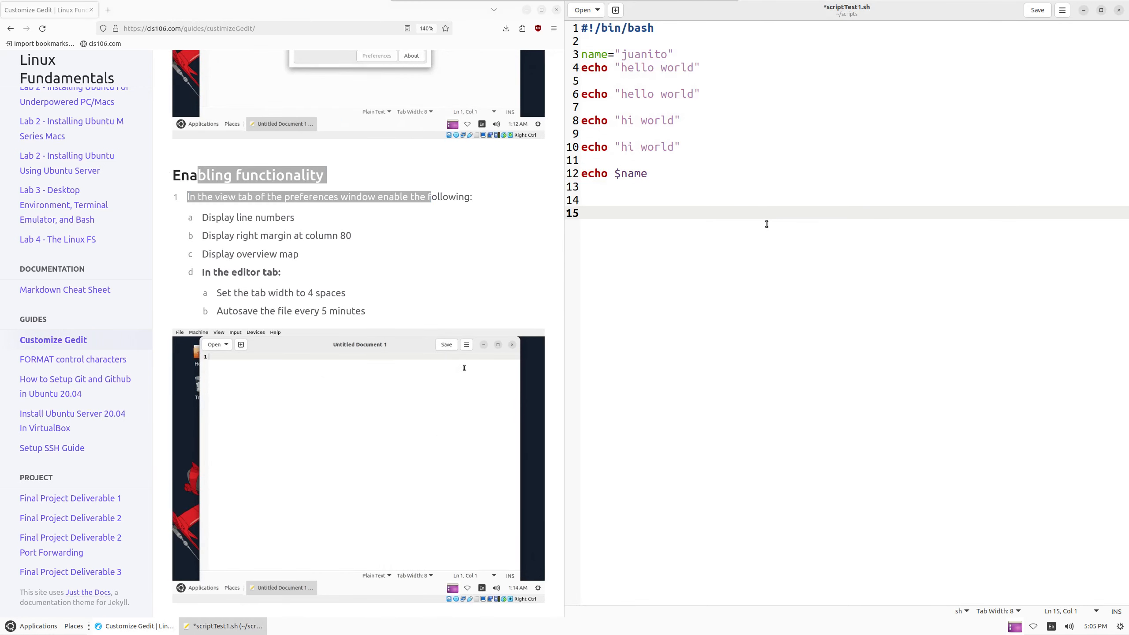
pyautogui.moveTo(200, 219); pyautogui.dragTo(395, 224)
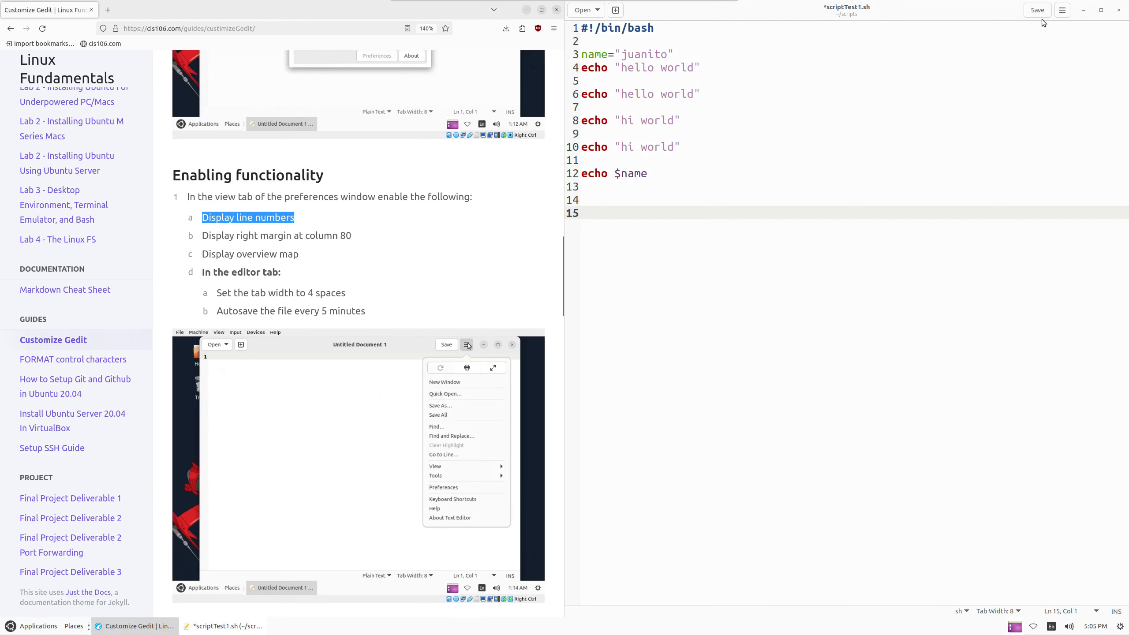
# In Preferences, enable the right margin at column 80 and the overview map
pyautogui.click(1060, 12)
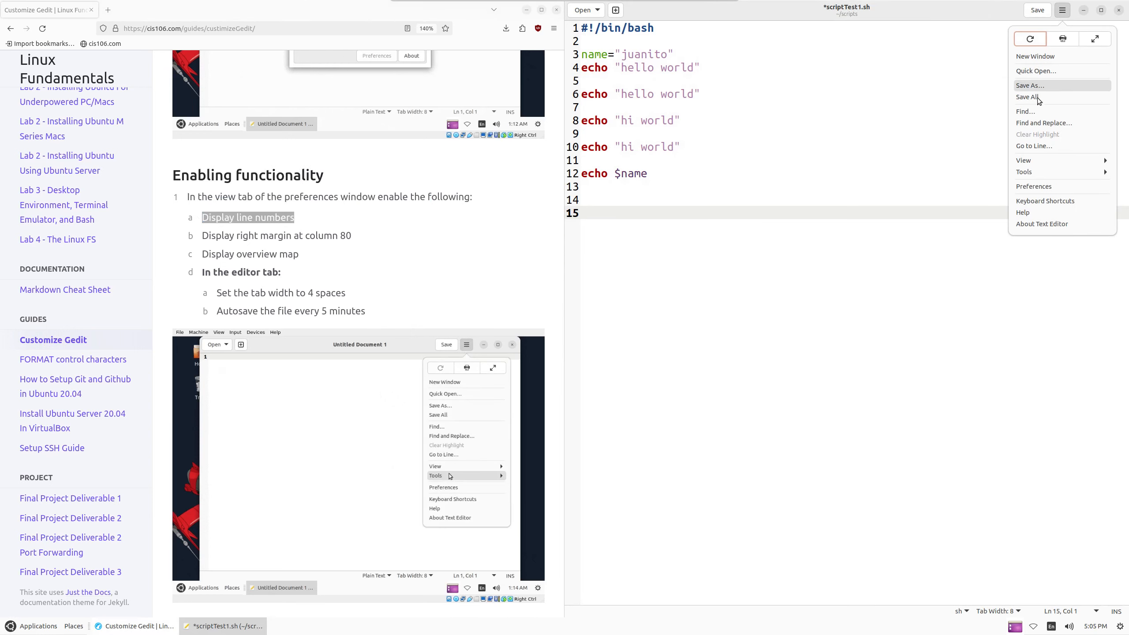
pyautogui.click(1050, 187)
pyautogui.moveTo(824, 133); pyautogui.dragTo(776, 88)
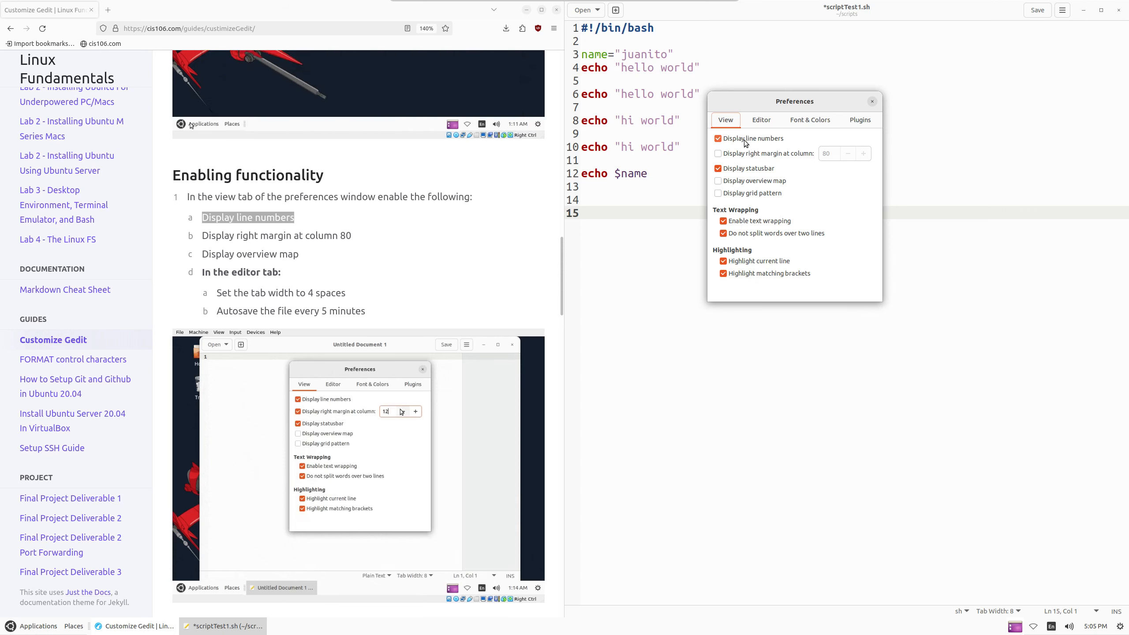
pyautogui.click(717, 153)
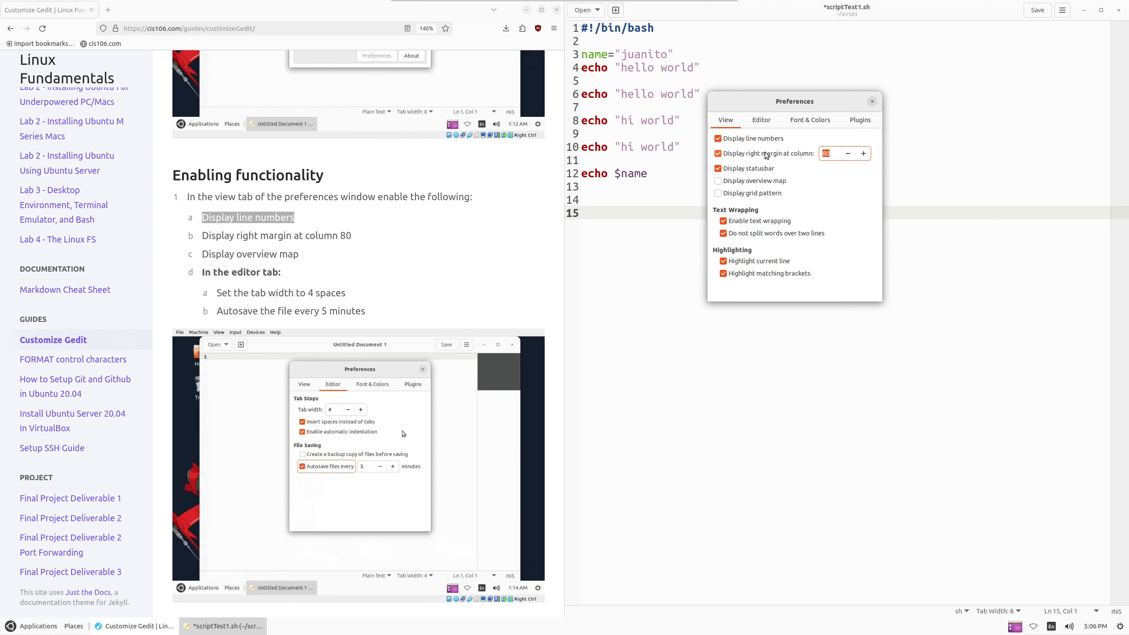
pyautogui.tripleClick(205, 254)
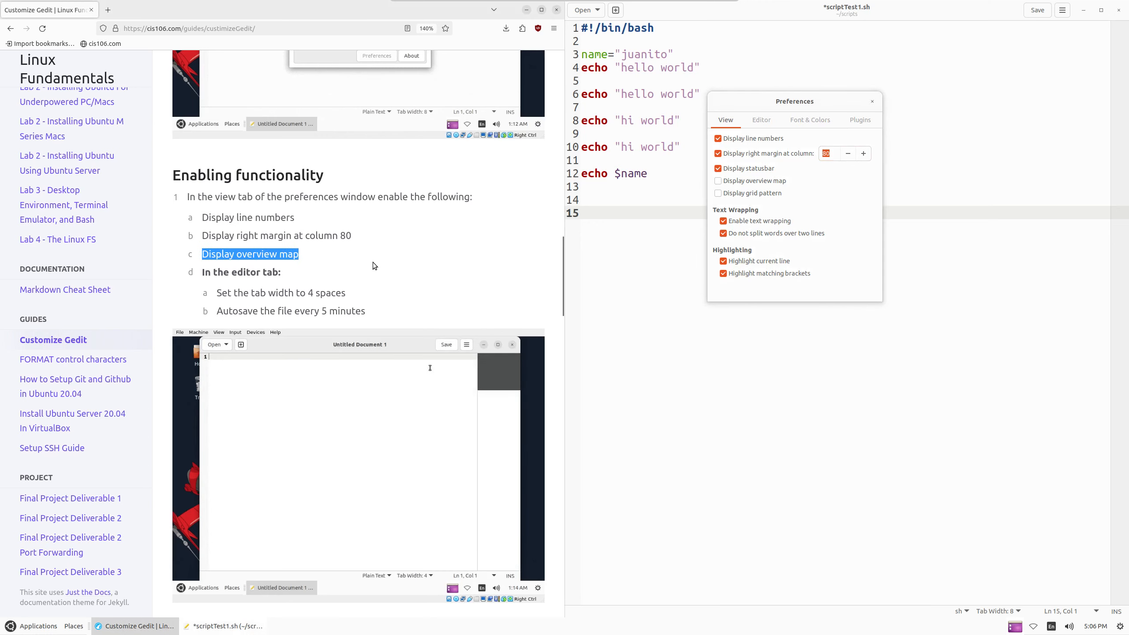
pyautogui.click(753, 182)
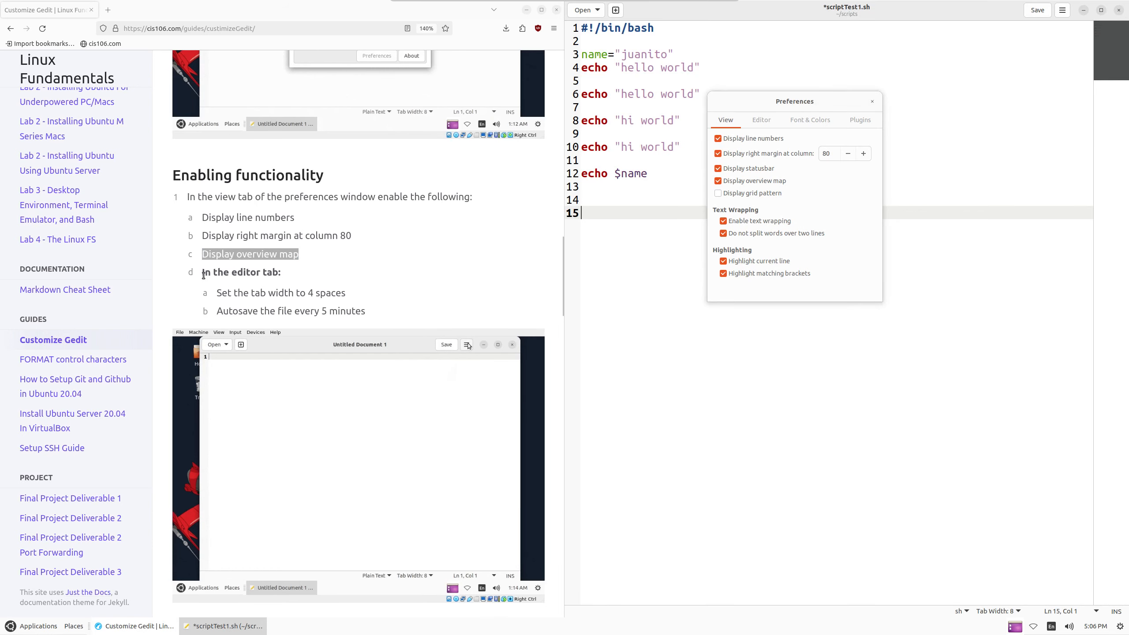
pyautogui.click(761, 120)
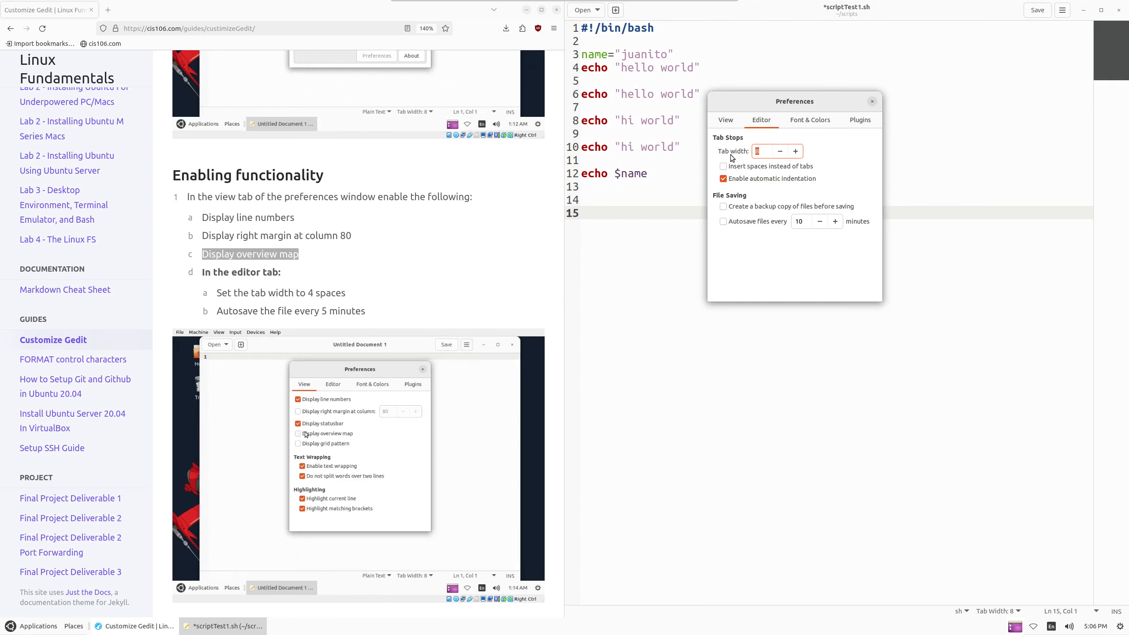
# Set tab width 4 with spaces instead of tabs, and autosave files every 5 minutes
pyautogui.press('Tab')
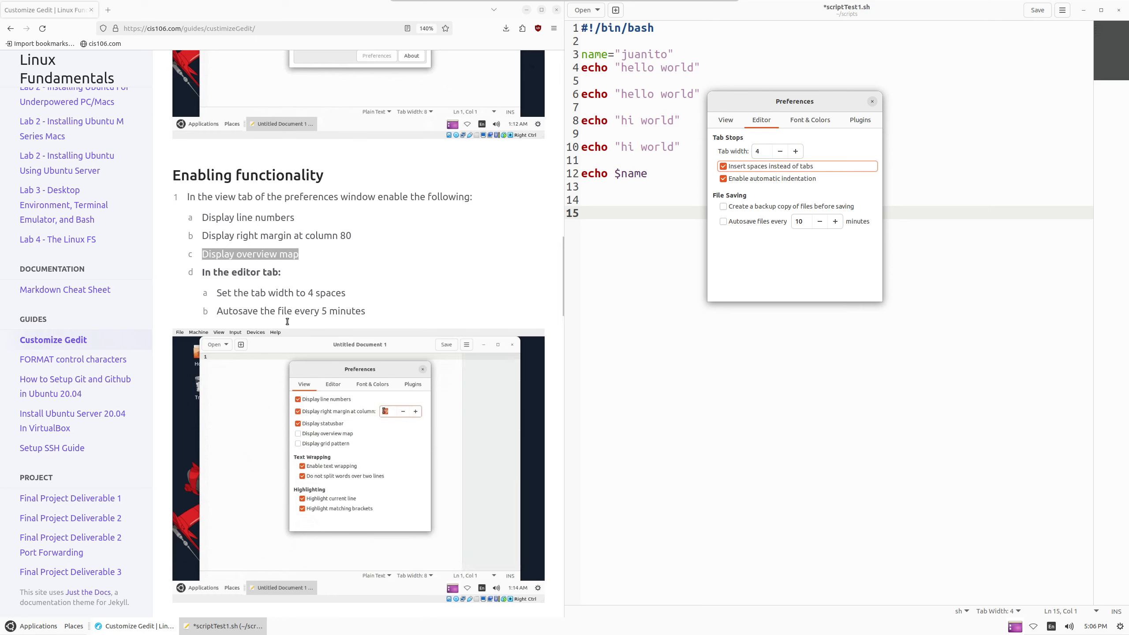
pyautogui.click(284, 295)
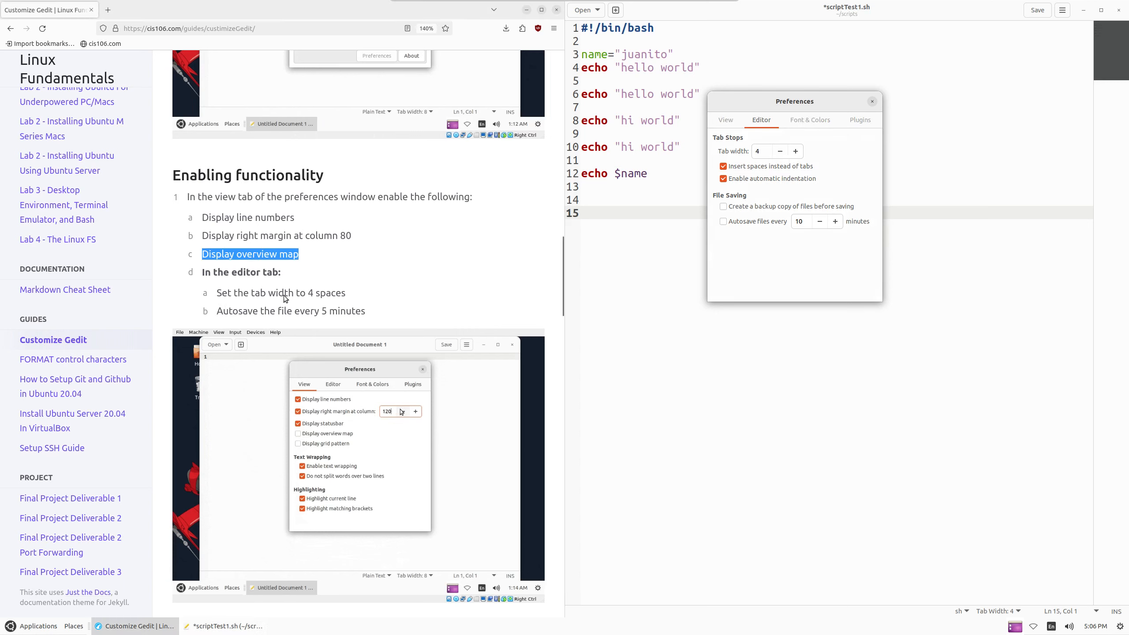
pyautogui.click(711, 233)
pyautogui.click(755, 221)
pyautogui.press('Tab')
pyautogui.write('5')
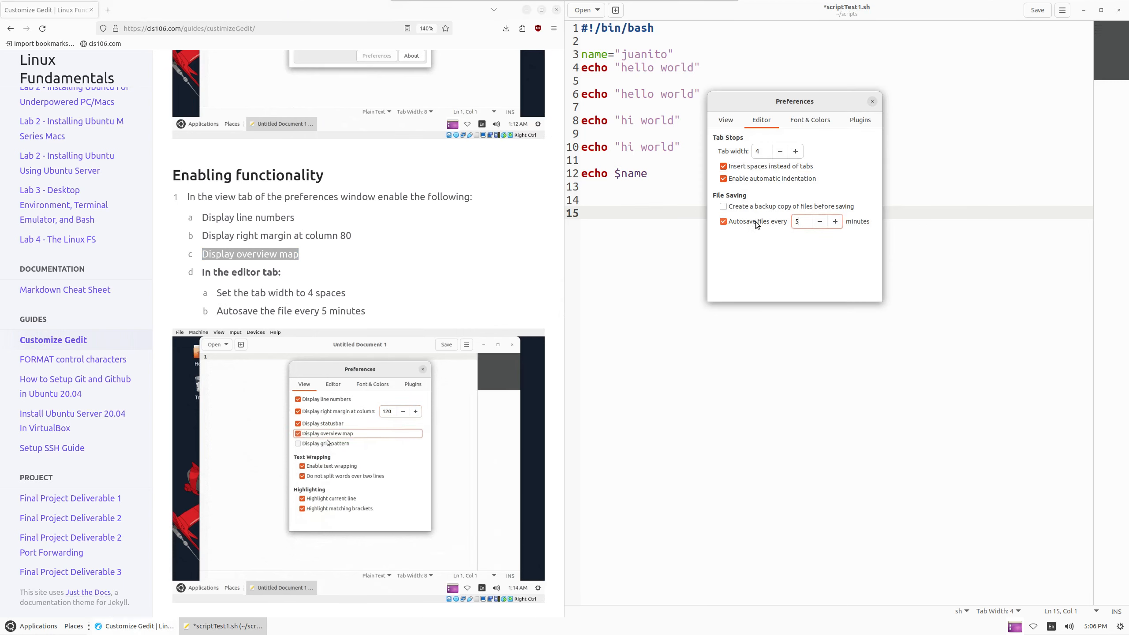
pyautogui.scroll(-6, 349, 353)
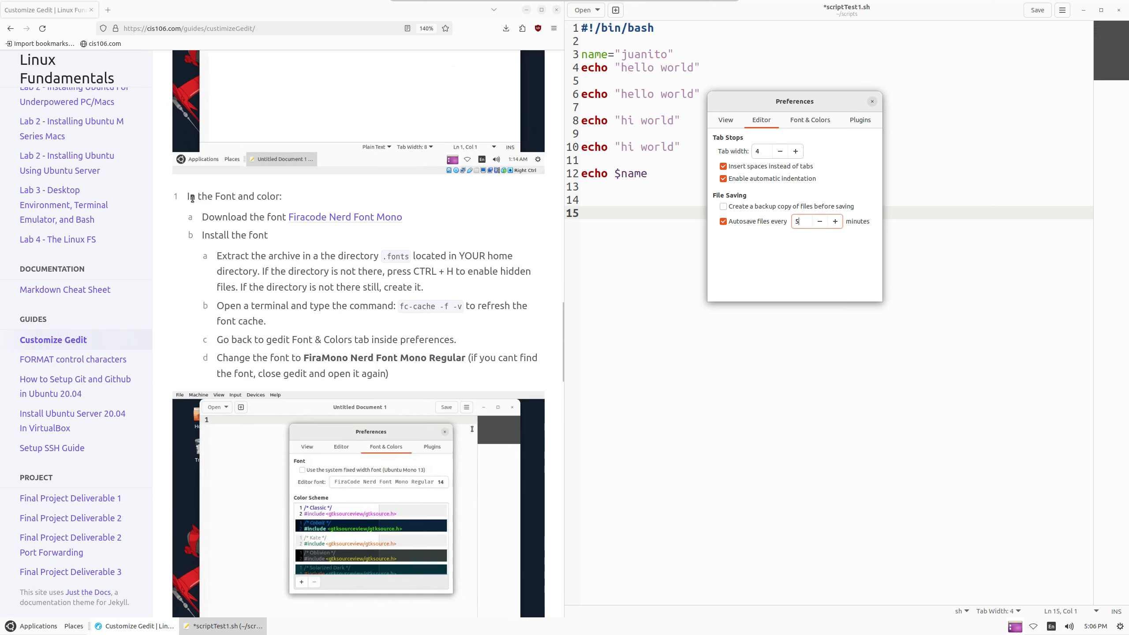
# Untick 'Use the system fixed width font' and browse the editor font chooser at size 12
pyautogui.tripleClick(235, 197)
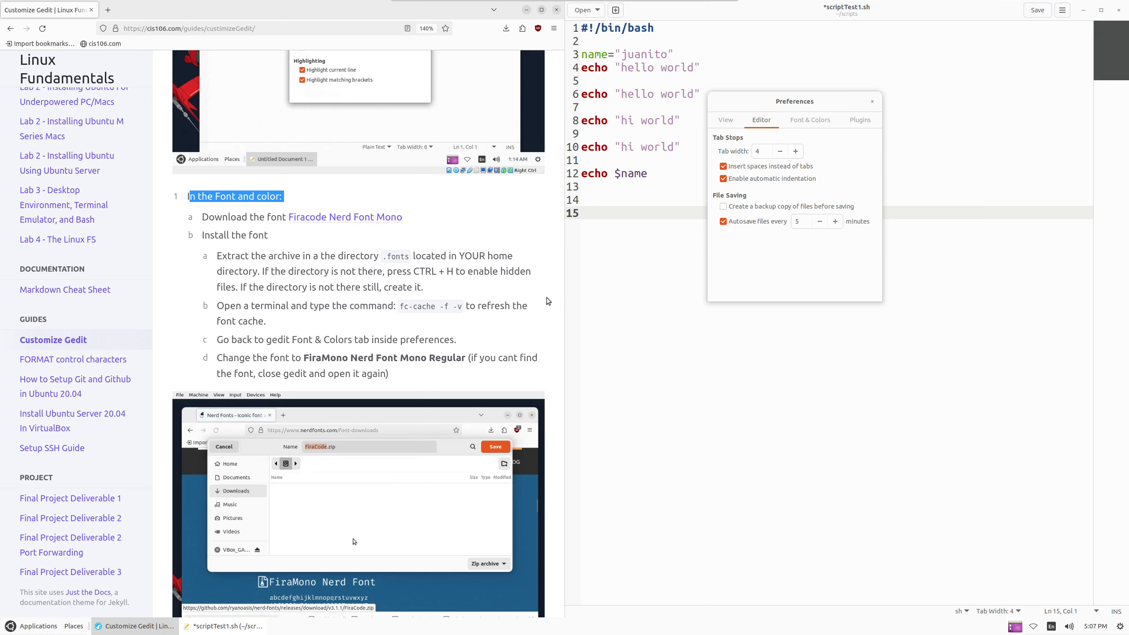
pyautogui.click(807, 125)
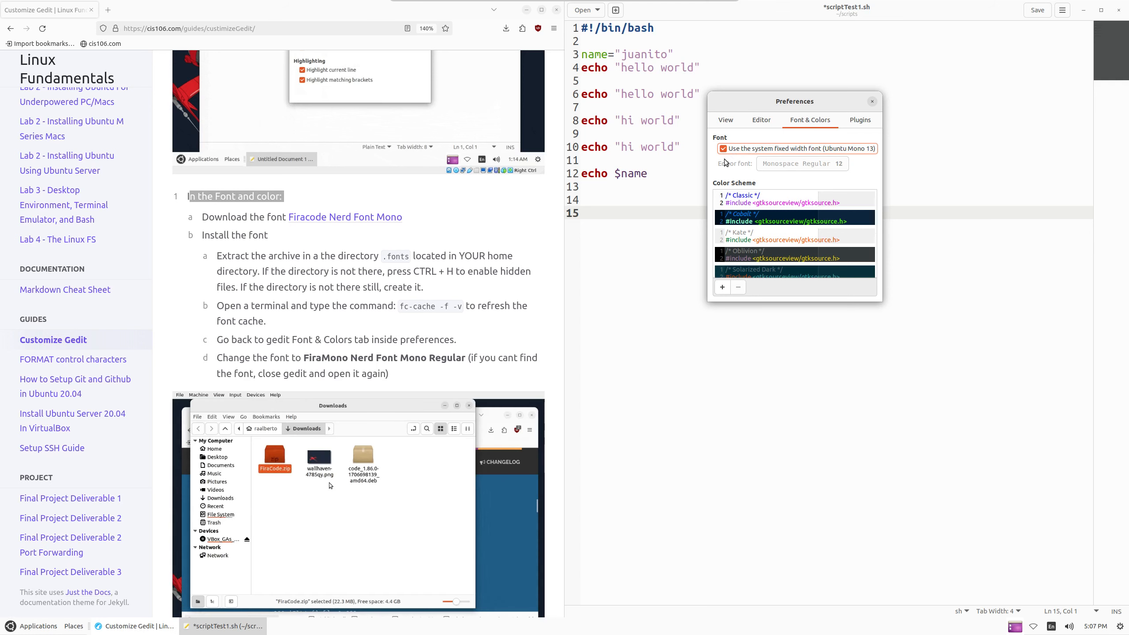
pyautogui.click(747, 150)
pyautogui.click(783, 164)
pyautogui.scroll(-10, 782, 231)
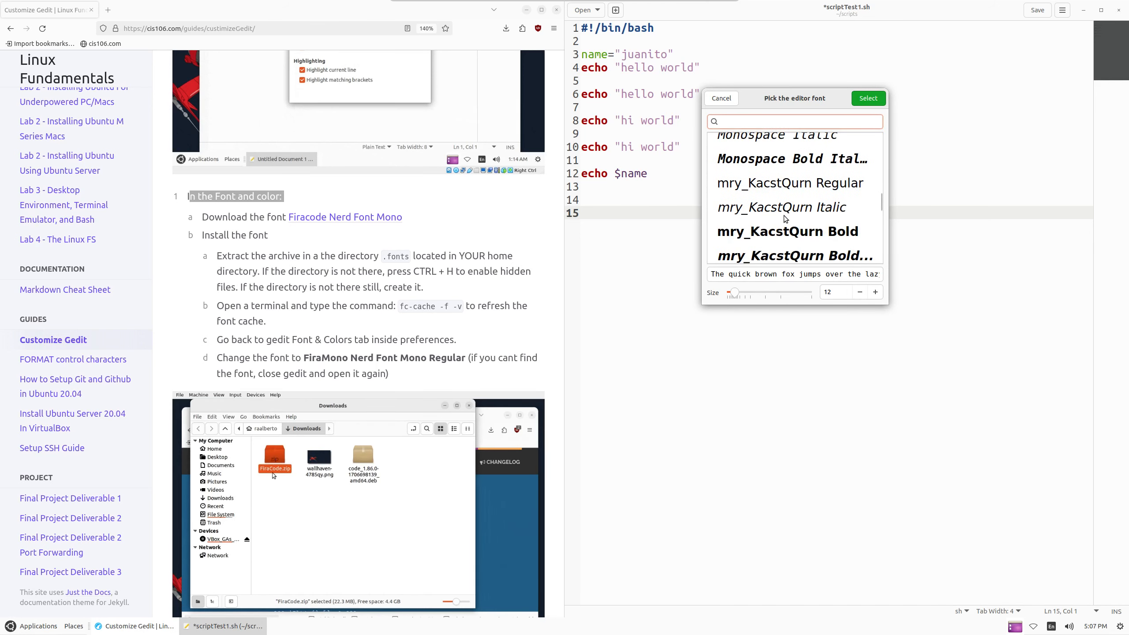
# Cancel the font chooser, then save FiraMono.zip from the Firacode Nerd Font Mono link and reveal it
pyautogui.click(729, 98)
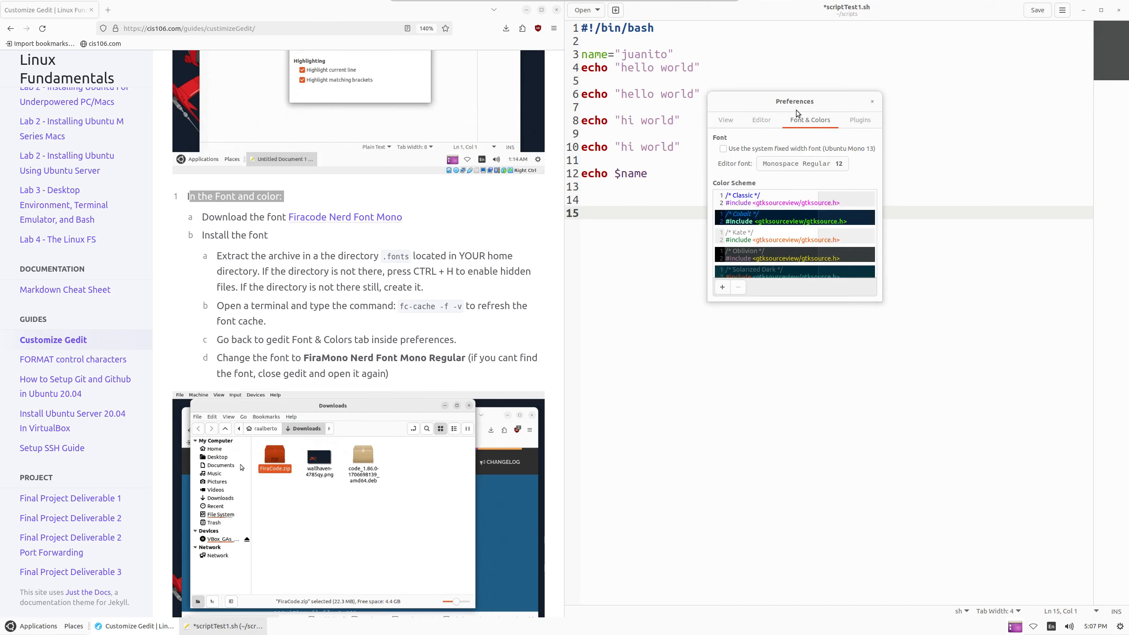
pyautogui.click(334, 223)
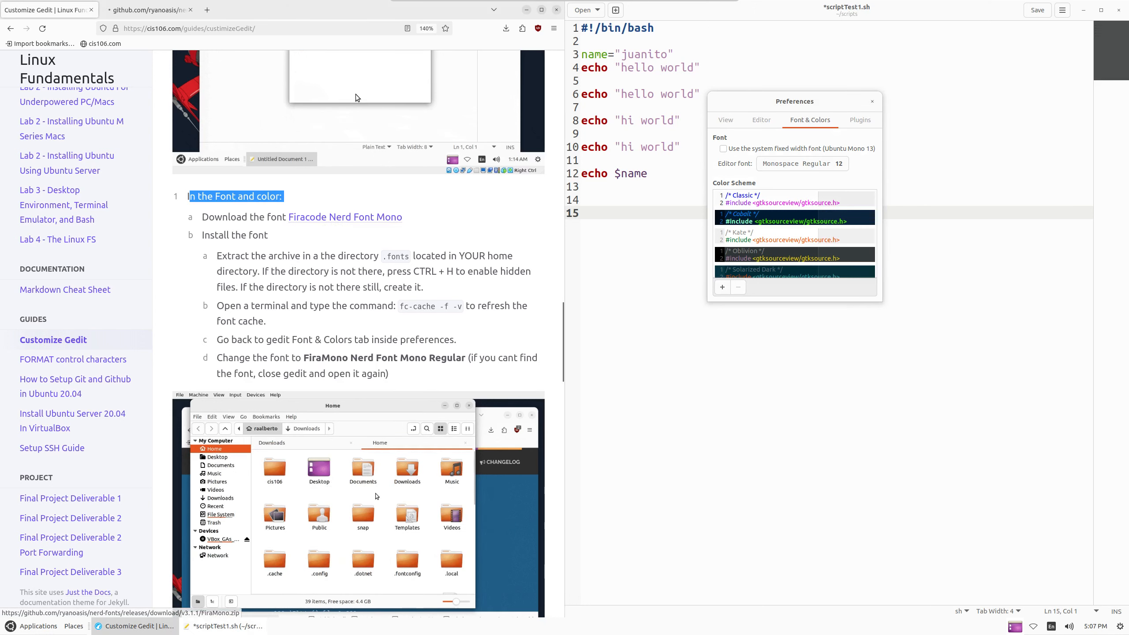
pyautogui.click(363, 220)
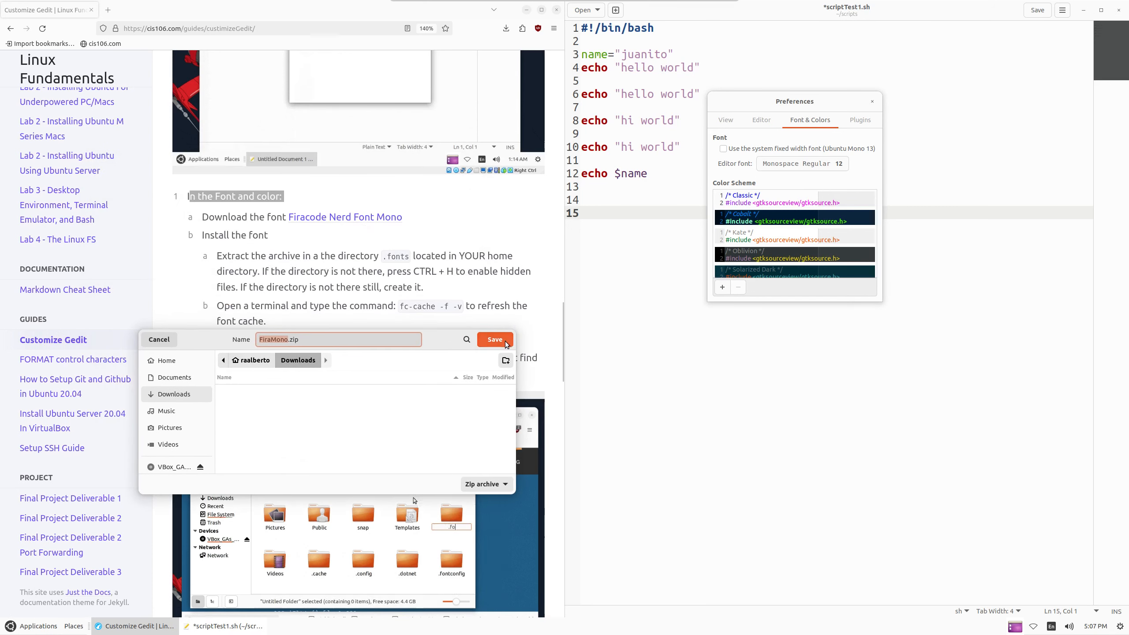
pyautogui.click(495, 339)
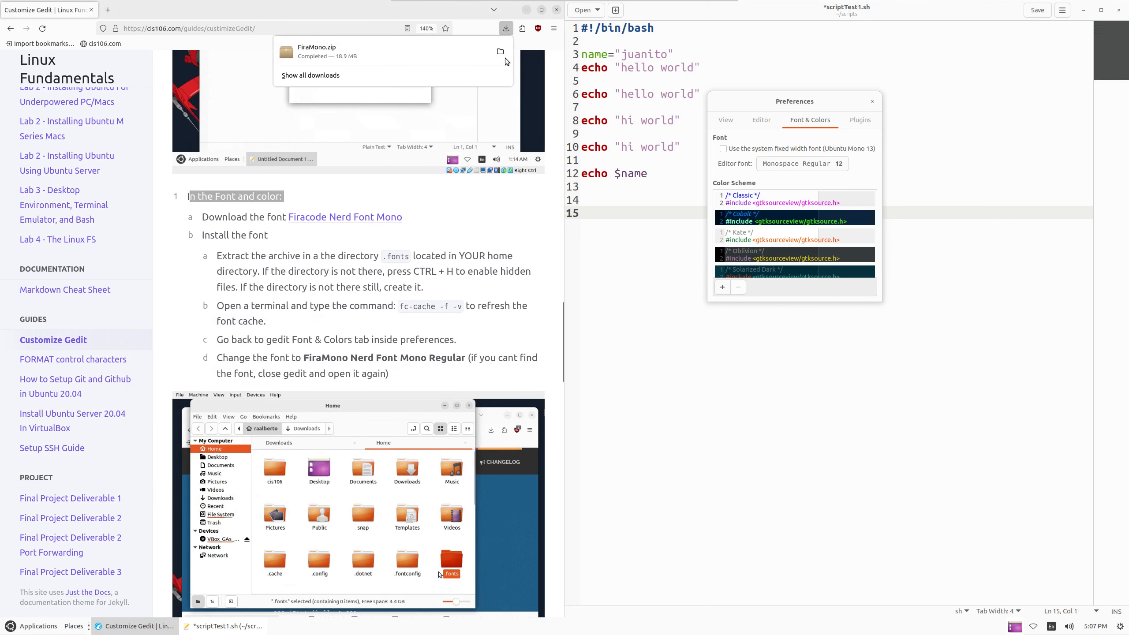
pyautogui.click(500, 52)
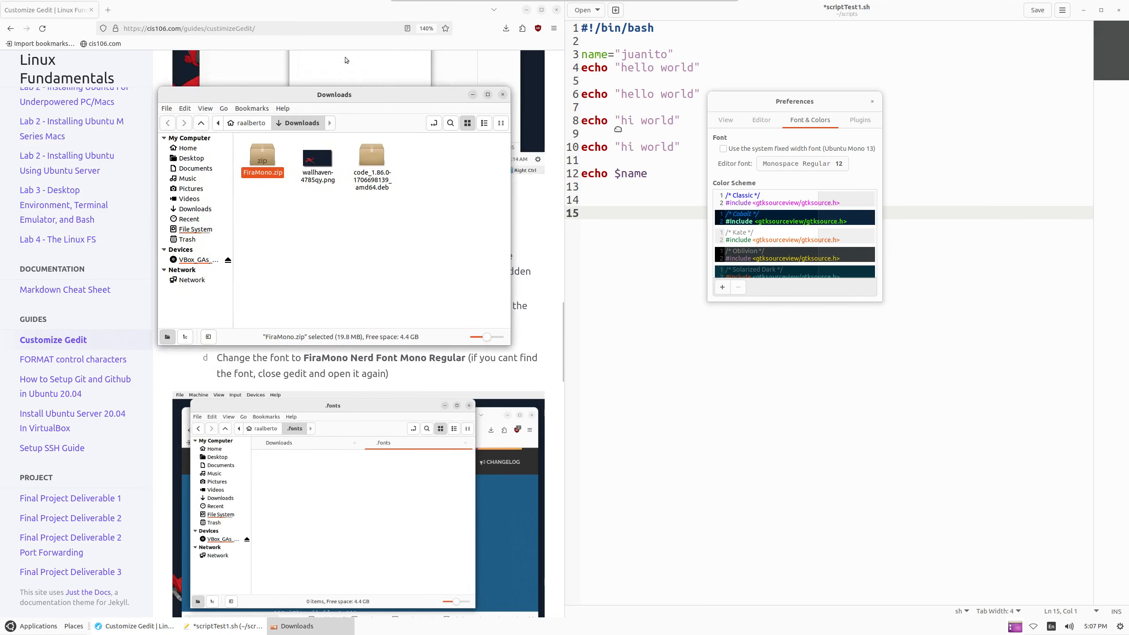
# Show hidden files in Home, create a folder named .fonts, and open it
pyautogui.moveTo(320, 95); pyautogui.dragTo(696, 92)
pyautogui.click(624, 121)
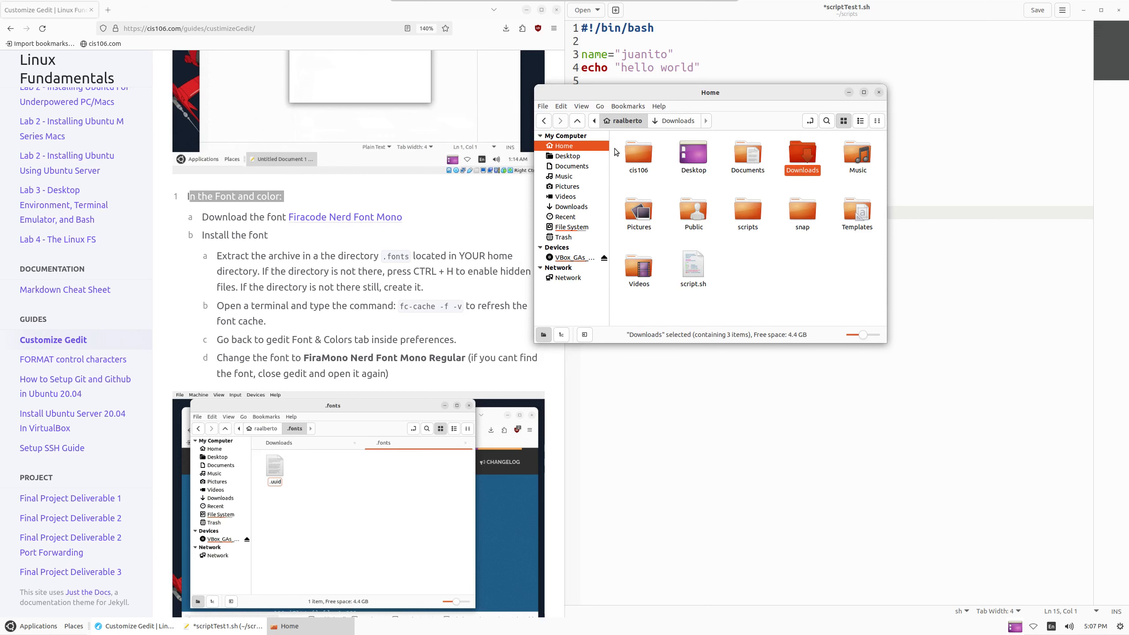
pyautogui.click(782, 265)
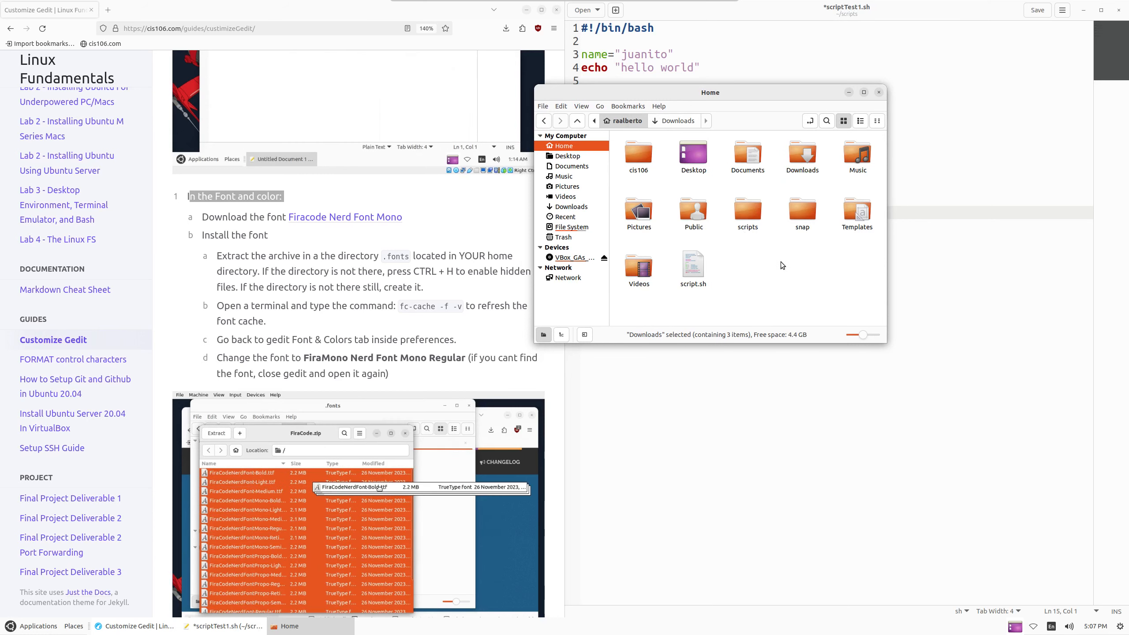
pyautogui.hotkey('ctrl', 'h')
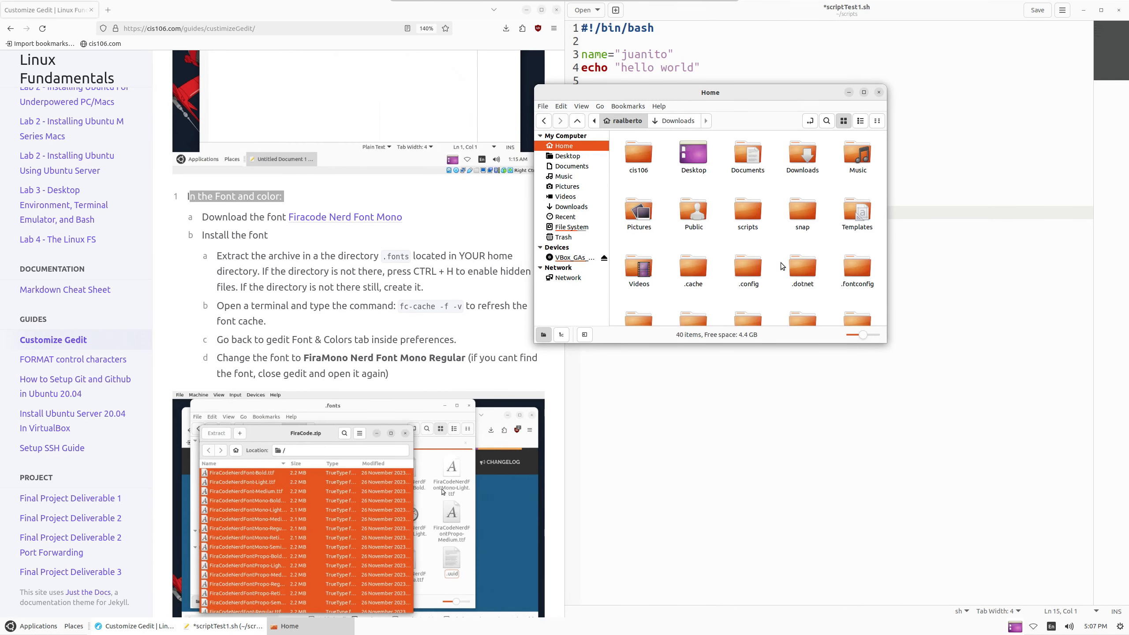
pyautogui.rightClick(828, 241)
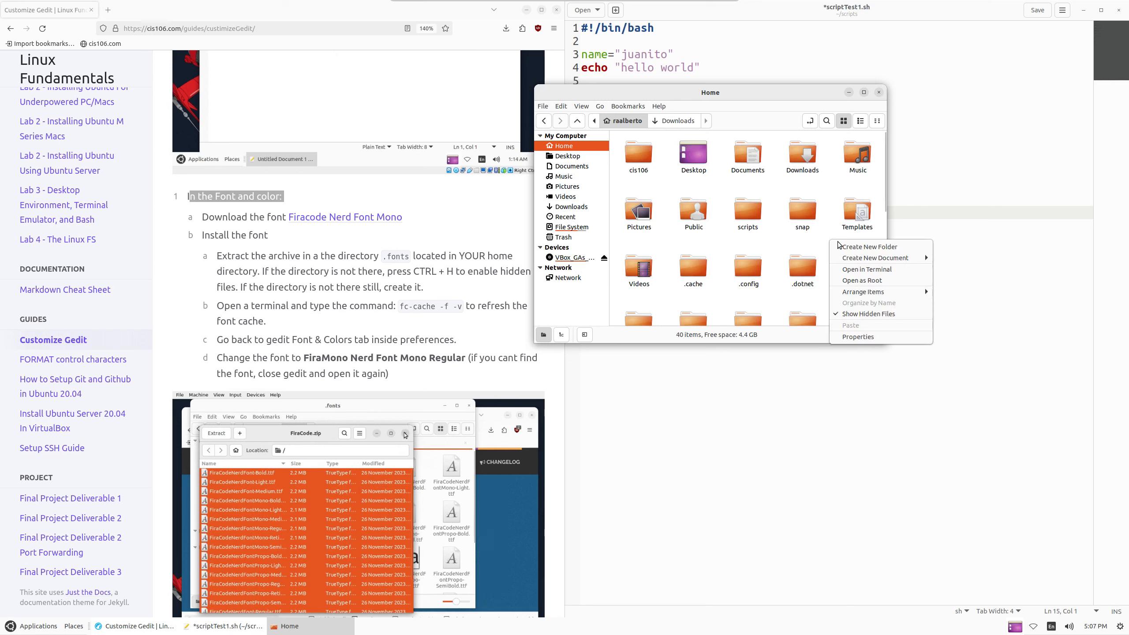
pyautogui.click(865, 246)
pyautogui.write('.')
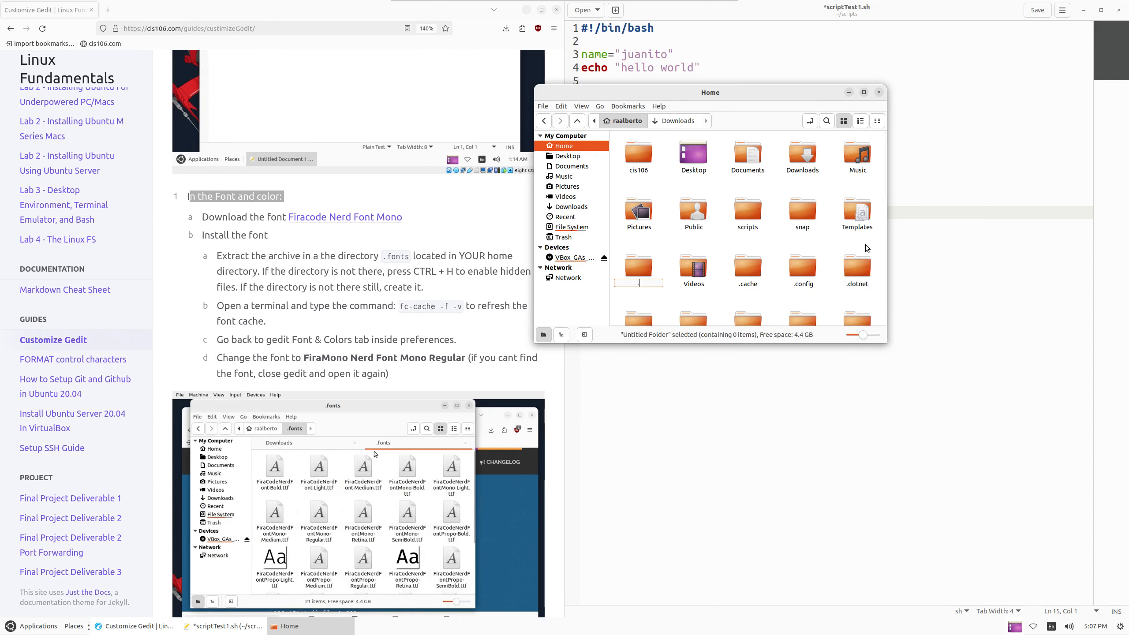
pyautogui.write('fonts')
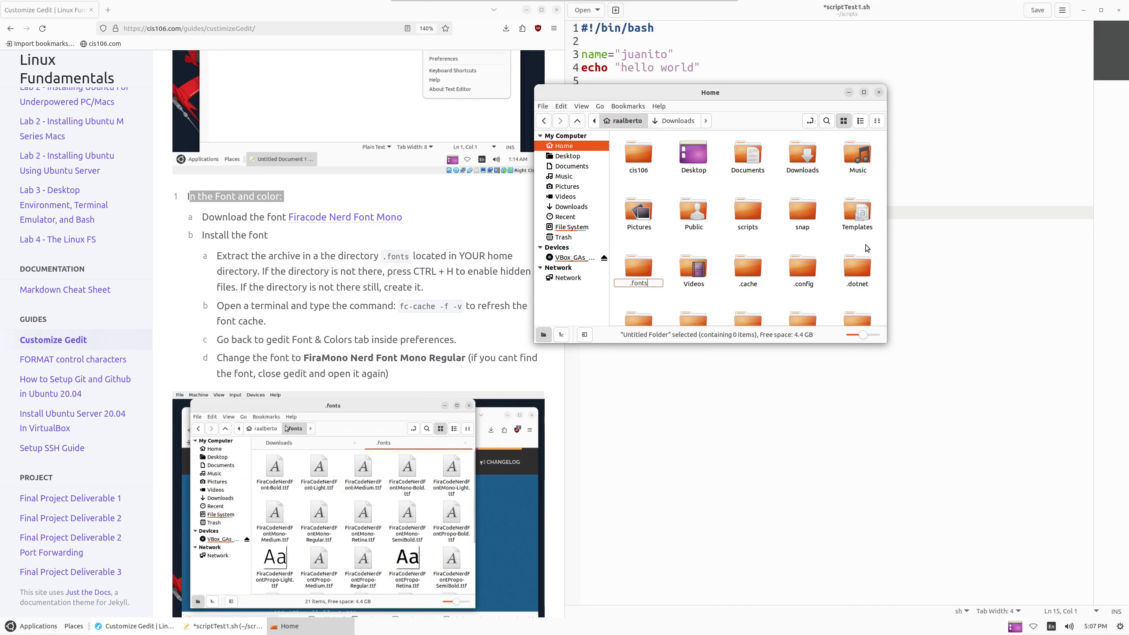
pyautogui.press('Return')
pyautogui.doubleClick(646, 279)
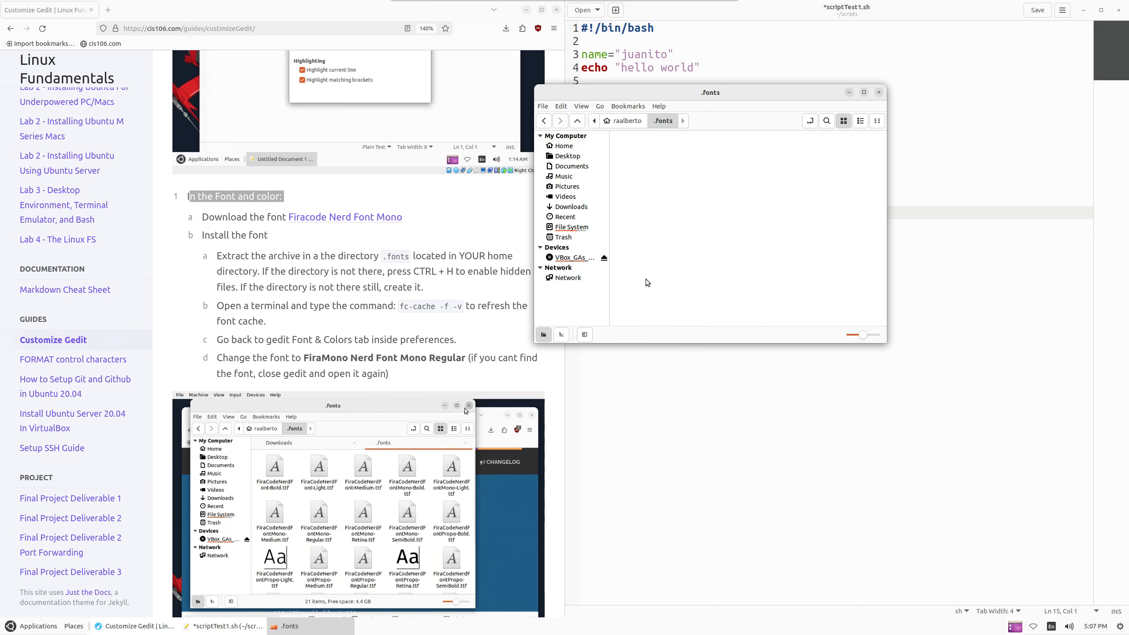
pyautogui.moveTo(740, 94); pyautogui.dragTo(497, 130)
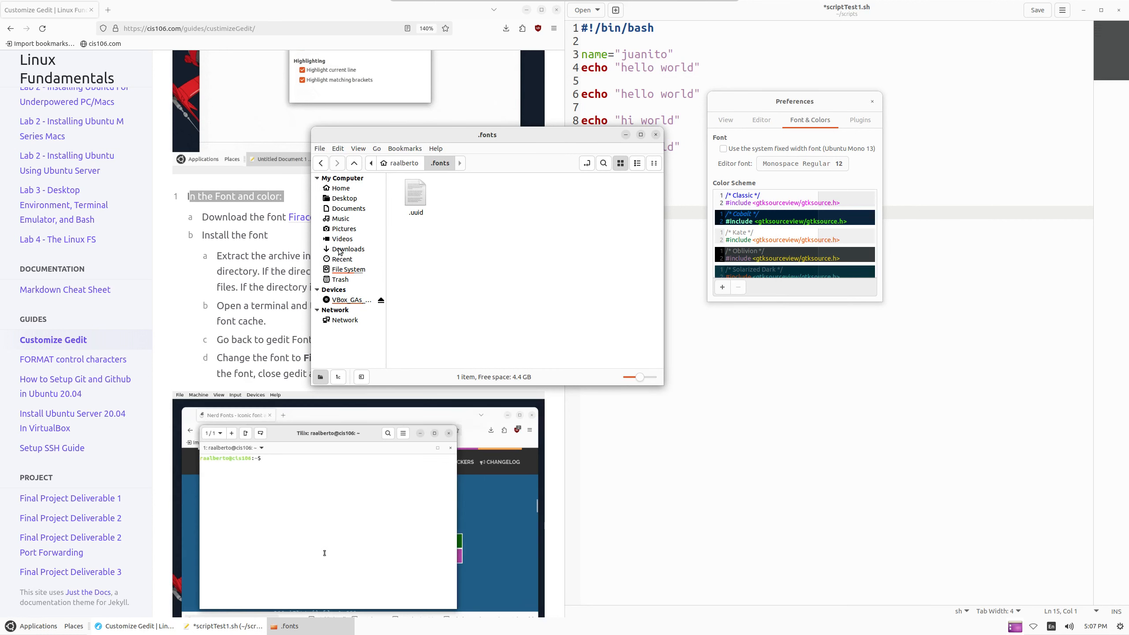
# Open Downloads in a second tab and open FiraMono.zip with Archive Manager
pyautogui.rightClick(340, 251)
pyautogui.click(396, 268)
pyautogui.click(602, 186)
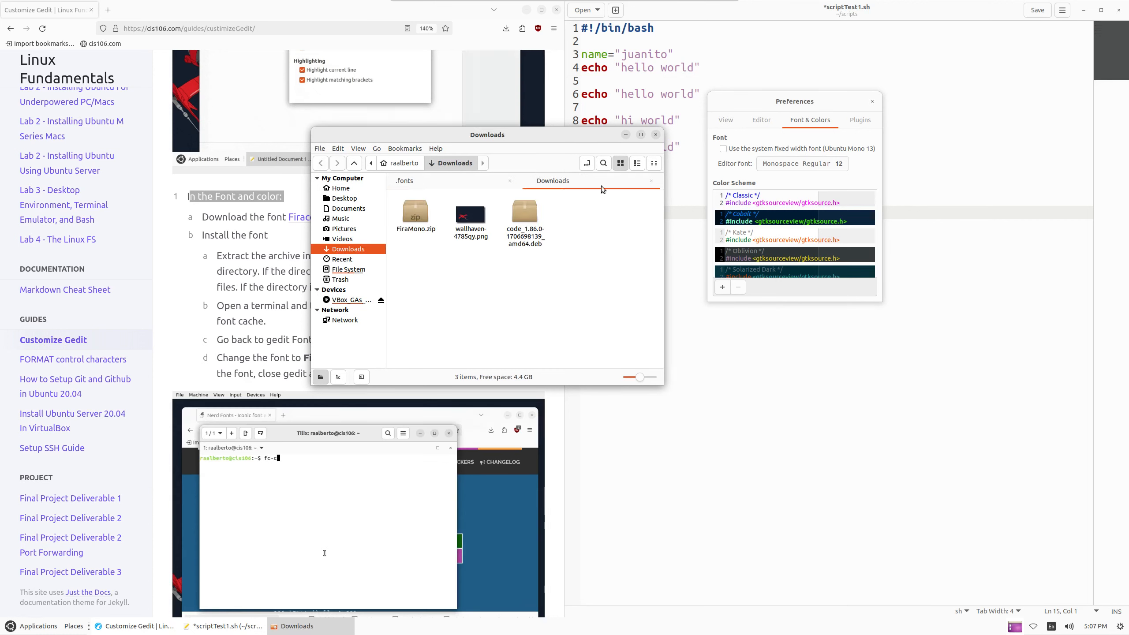
pyautogui.rightClick(396, 210)
pyautogui.click(417, 211)
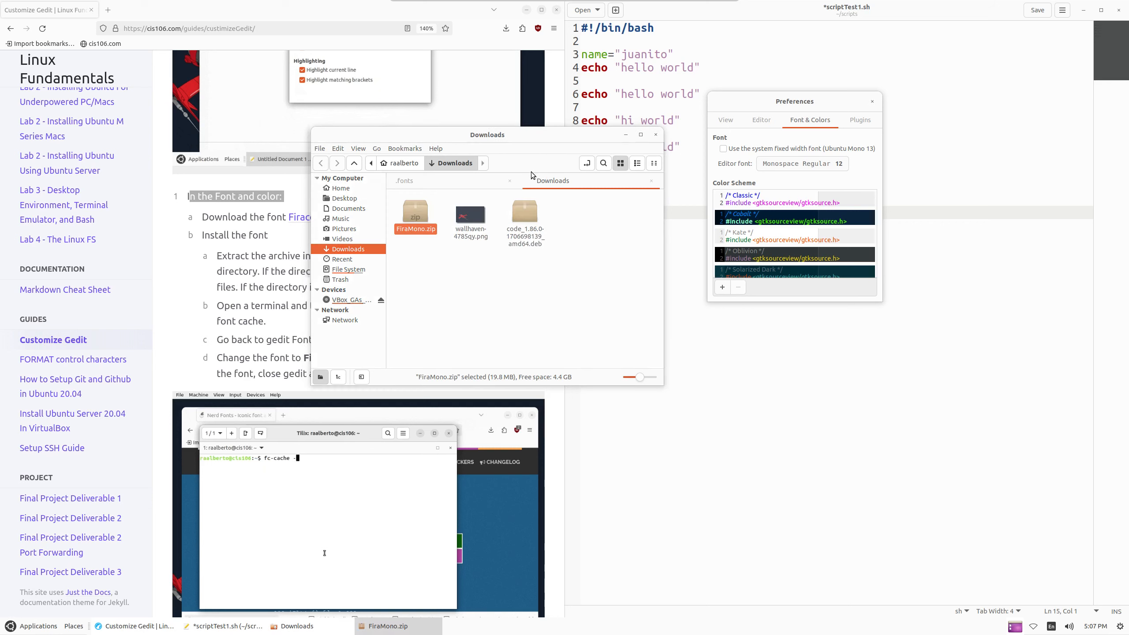
pyautogui.moveTo(187, 42); pyautogui.dragTo(853, 149)
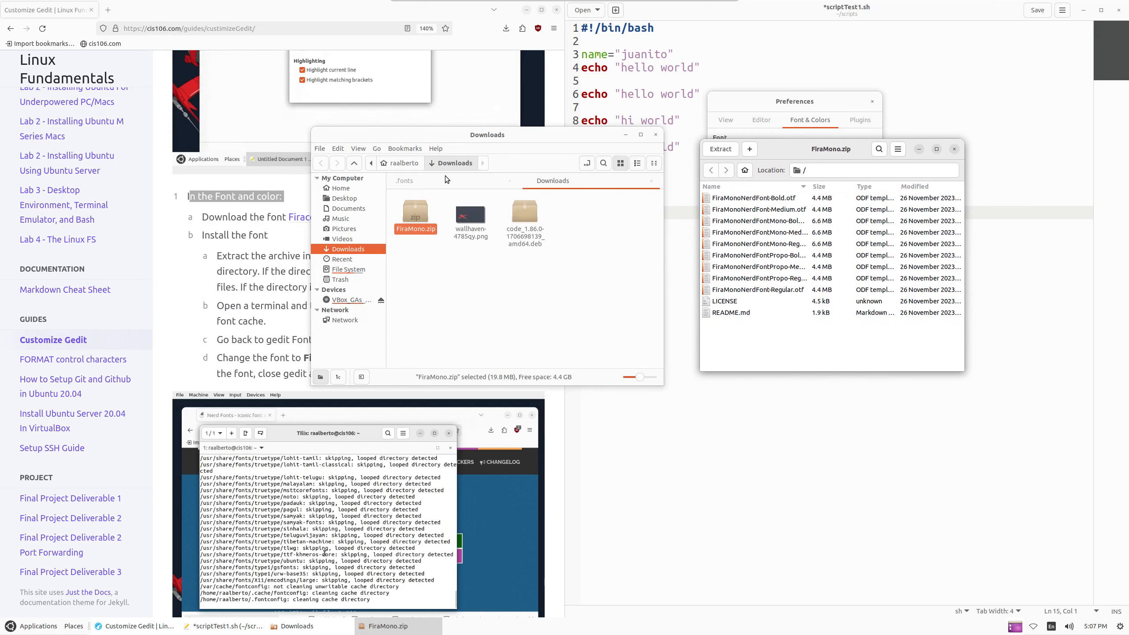
# Drag the nine FiraMono .otf fonts into .fonts and close the folder window
pyautogui.click(445, 181)
pyautogui.click(801, 267)
pyautogui.hotkey('ctrl', 'a')
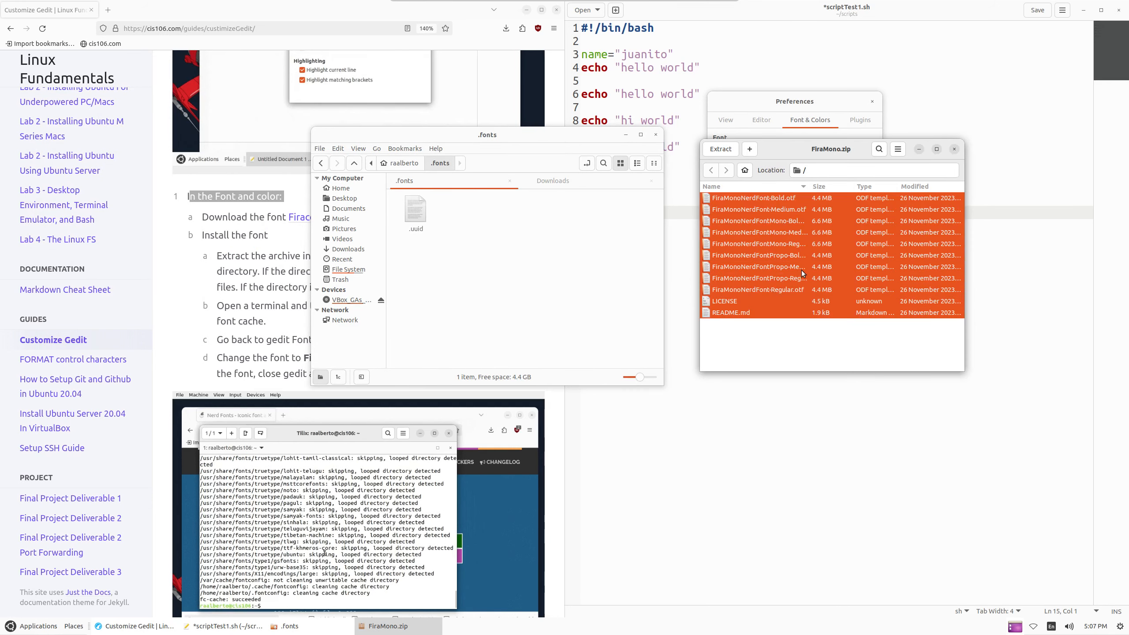
pyautogui.click(774, 255)
pyautogui.hotkey('ctrl', 'a')
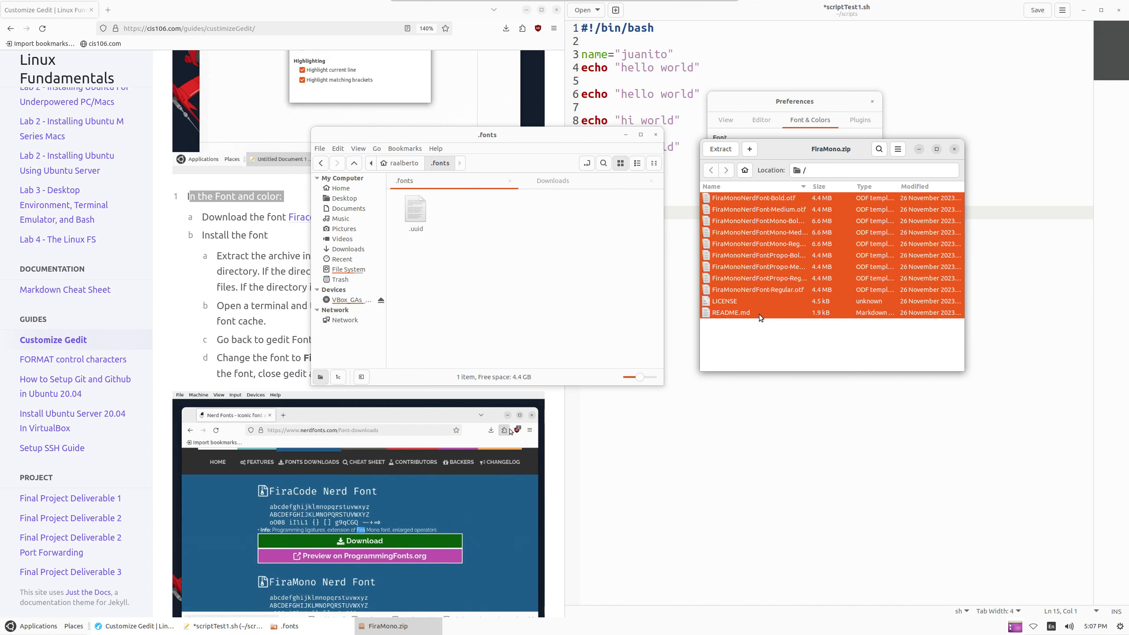
pyautogui.keyDown('ctrl'); pyautogui.click(729, 302); pyautogui.keyUp('ctrl')
pyautogui.keyDown('ctrl'); pyautogui.click(734, 313); pyautogui.keyUp('ctrl')
pyautogui.moveTo(792, 246); pyautogui.dragTo(543, 263)
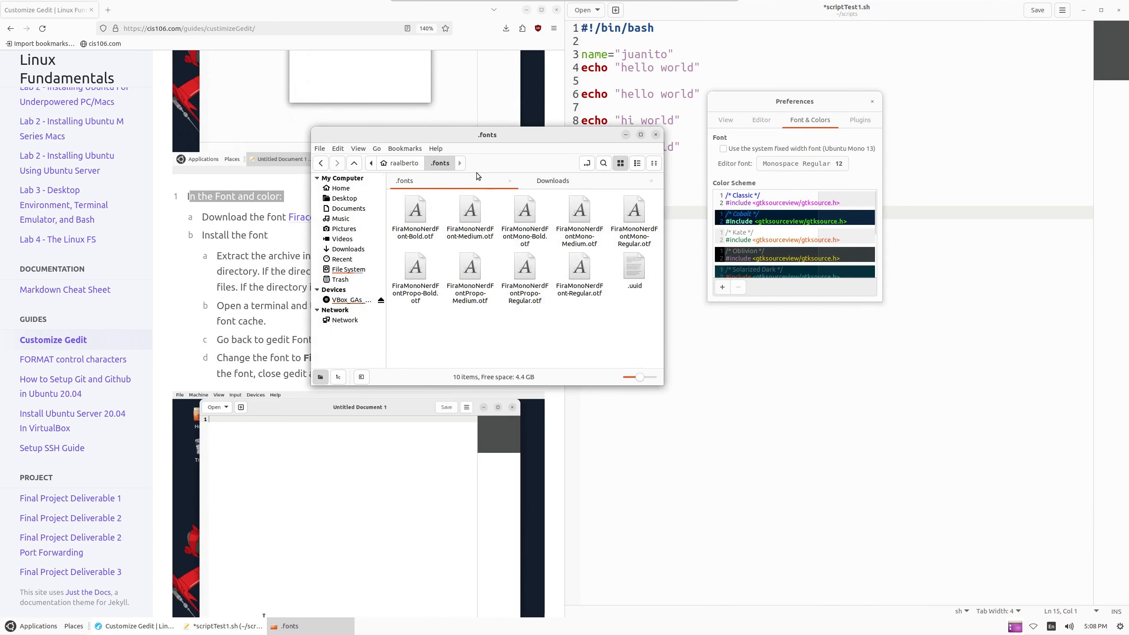
pyautogui.click(655, 135)
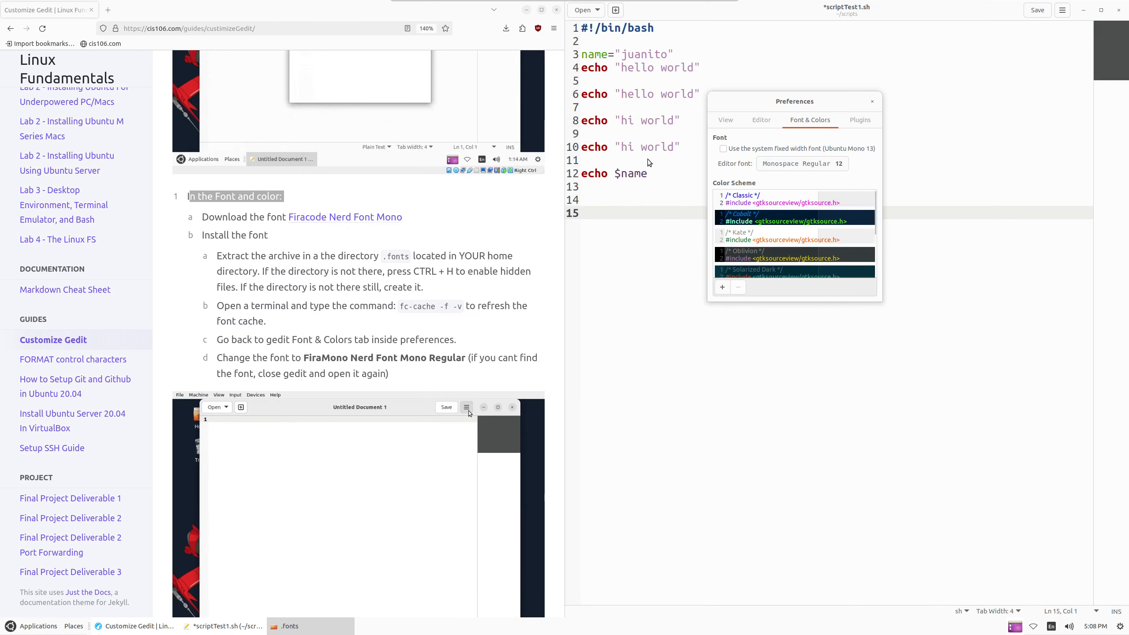
pyautogui.moveTo(399, 306); pyautogui.dragTo(473, 304)
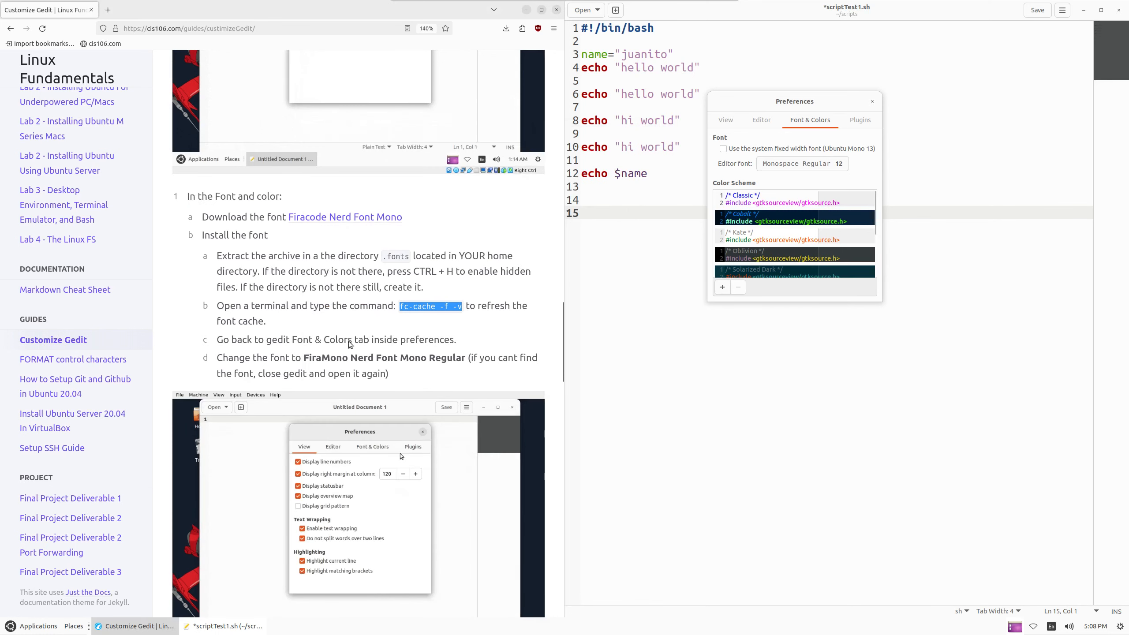
# Launch the Tilix terminal from the applications menu
pyautogui.click(52, 629)
pyautogui.moveTo(52, 613)
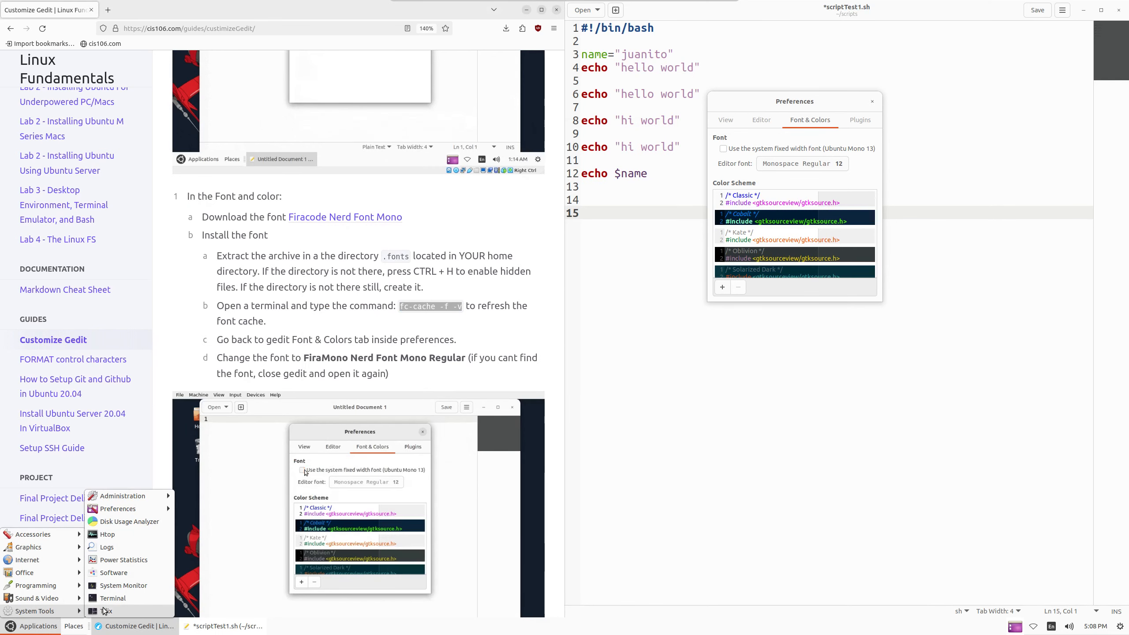
pyautogui.click(114, 612)
pyautogui.moveTo(202, 60); pyautogui.dragTo(636, 151)
# Close gedit's preferences, save the script with Ctrl+S, and quit gedit
pyautogui.click(872, 101)
pyautogui.click(872, 106)
pyautogui.doubleClick(926, 151)
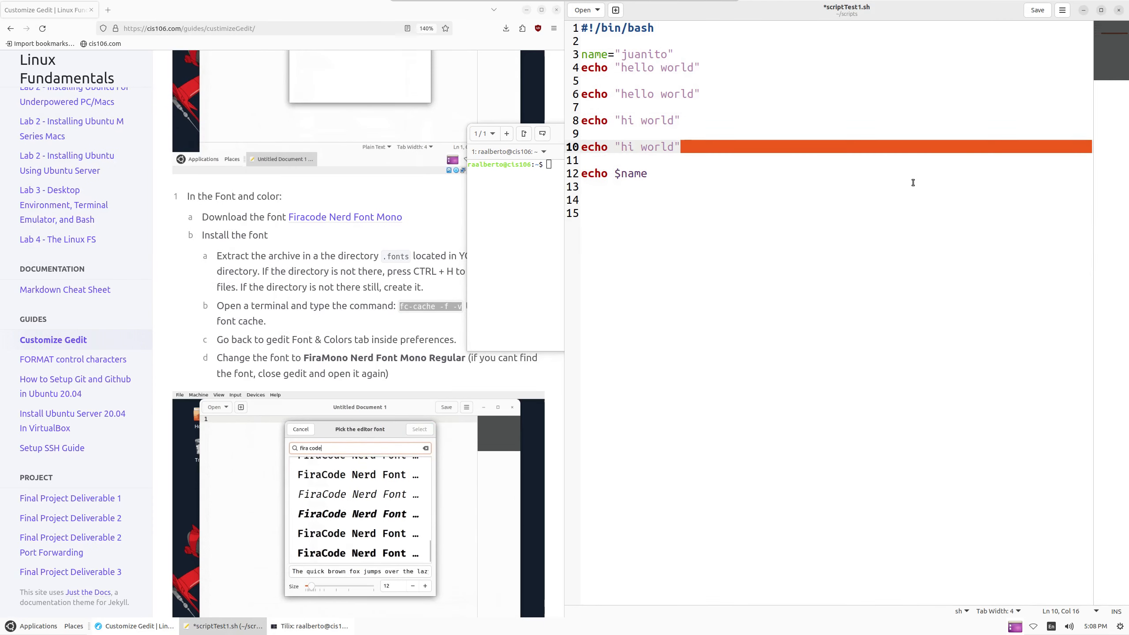
pyautogui.hotkey('ctrl', 's')
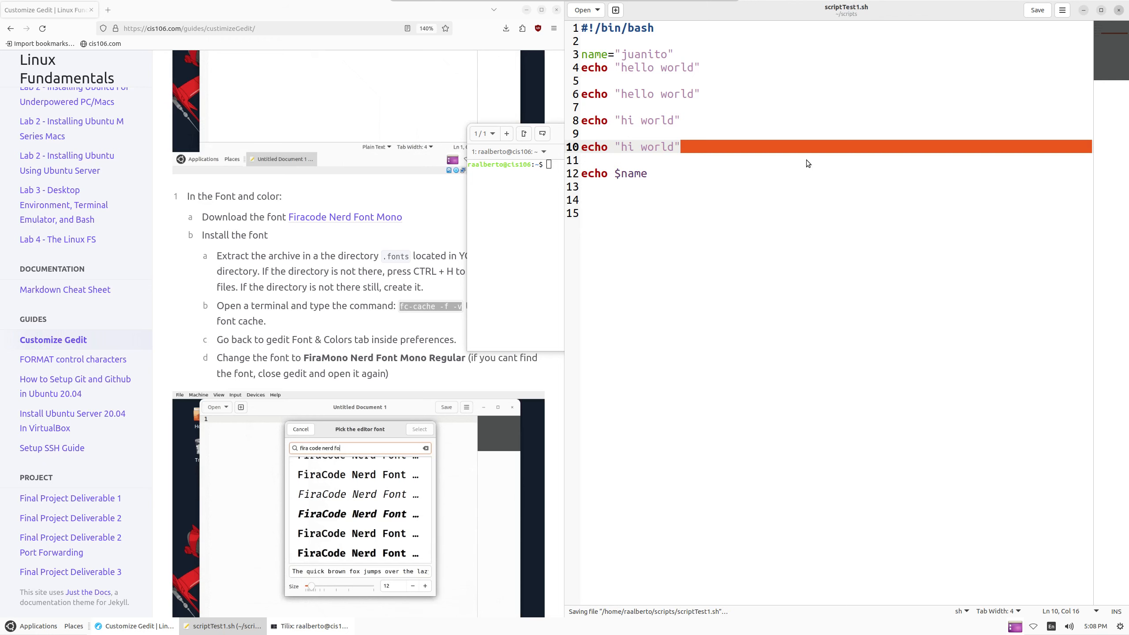
pyautogui.hotkey('ctrl', 'q')
# Run fc-cache -fv to rebuild the font cache, then close the terminal
pyautogui.moveTo(624, 141); pyautogui.dragTo(795, 117)
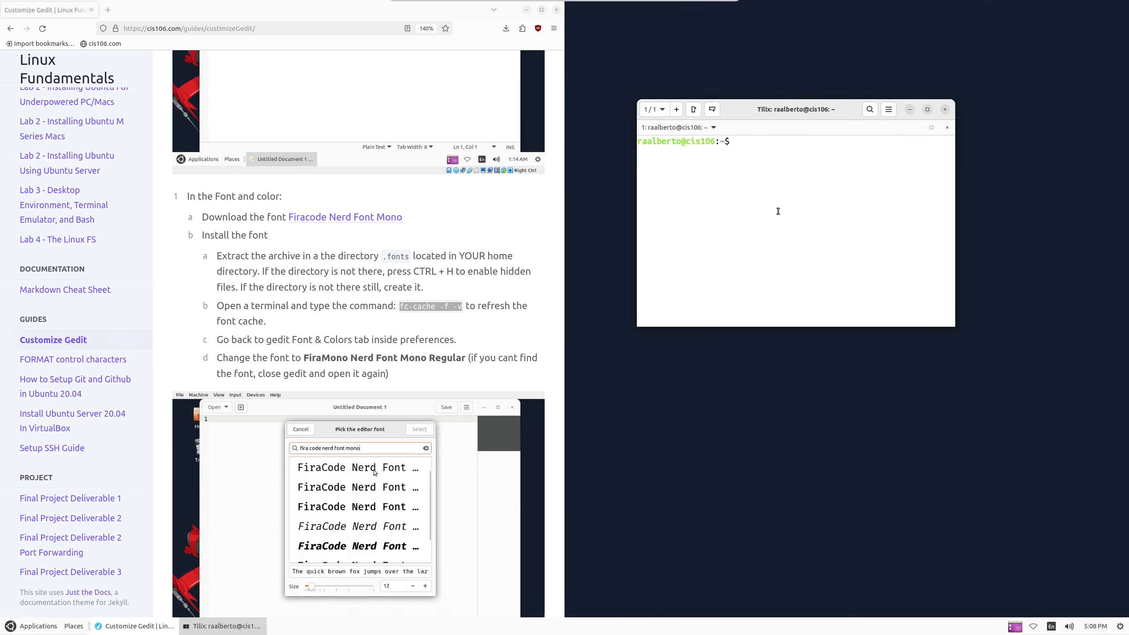
pyautogui.write('ac')
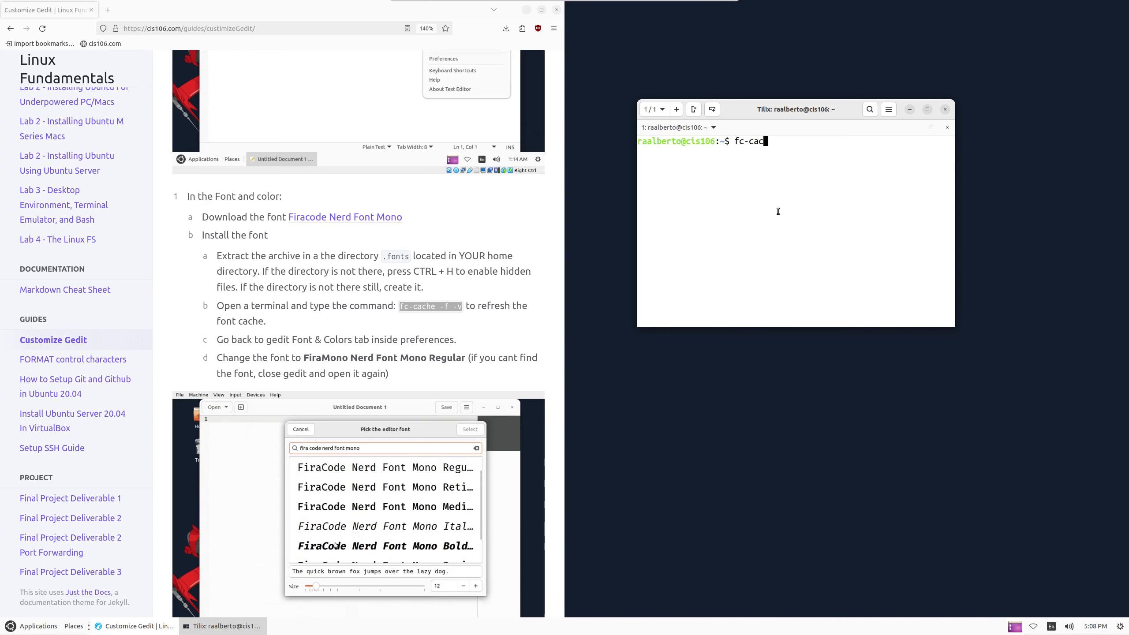
pyautogui.write('he -fv')
pyautogui.press('Return')
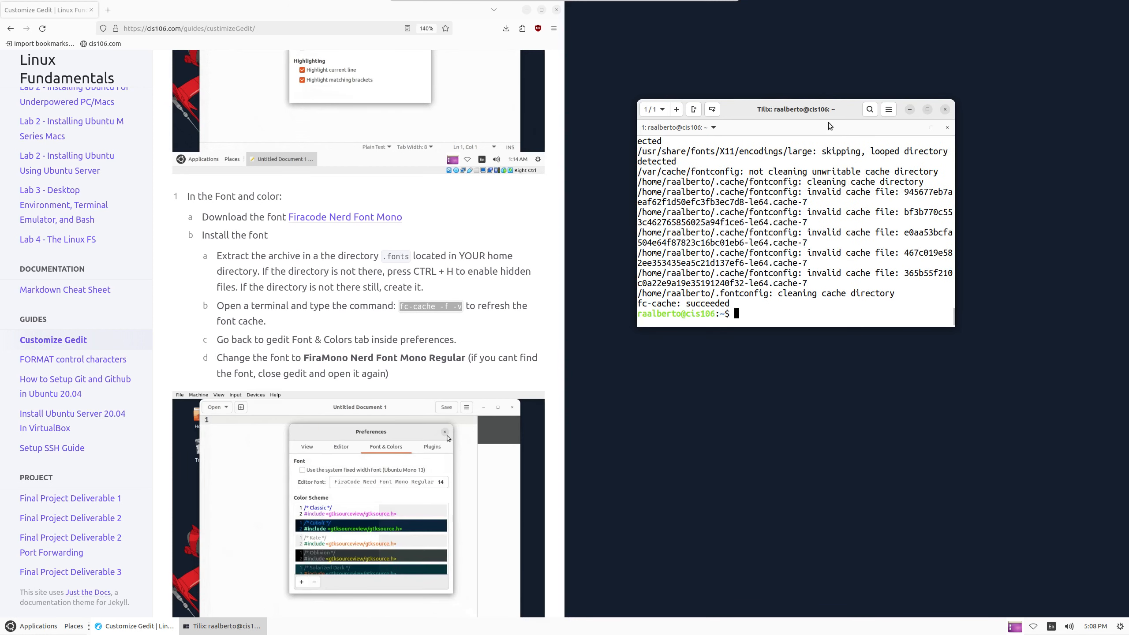
pyautogui.click(945, 109)
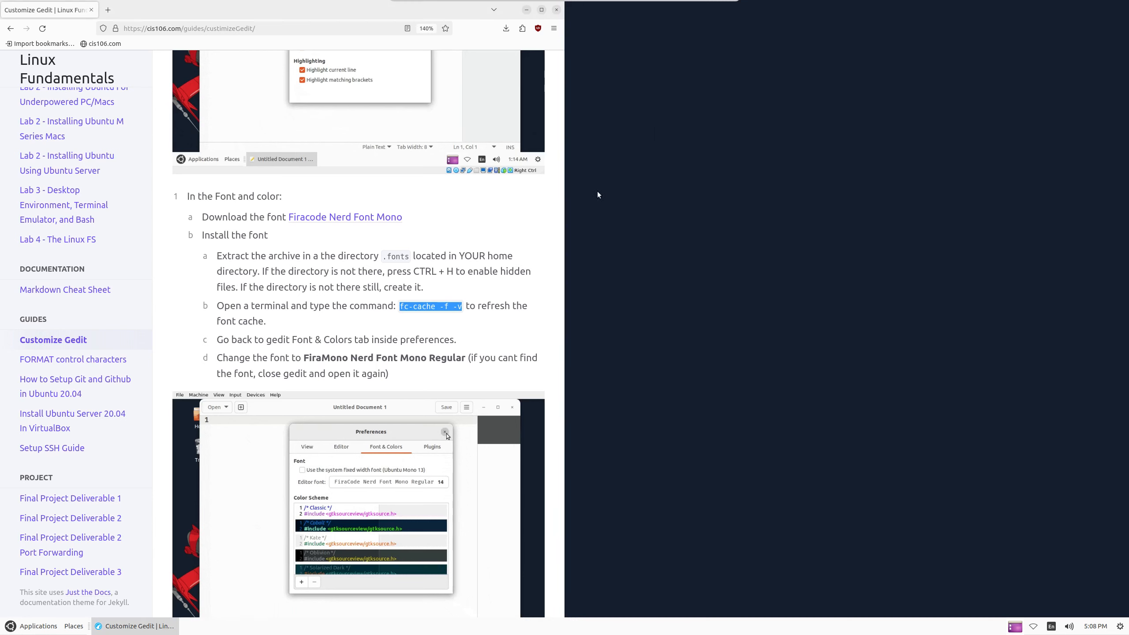
# Relaunch the Text Editor tiled to the right half and open its editor font picker
pyautogui.click(10, 627)
pyautogui.moveTo(47, 611)
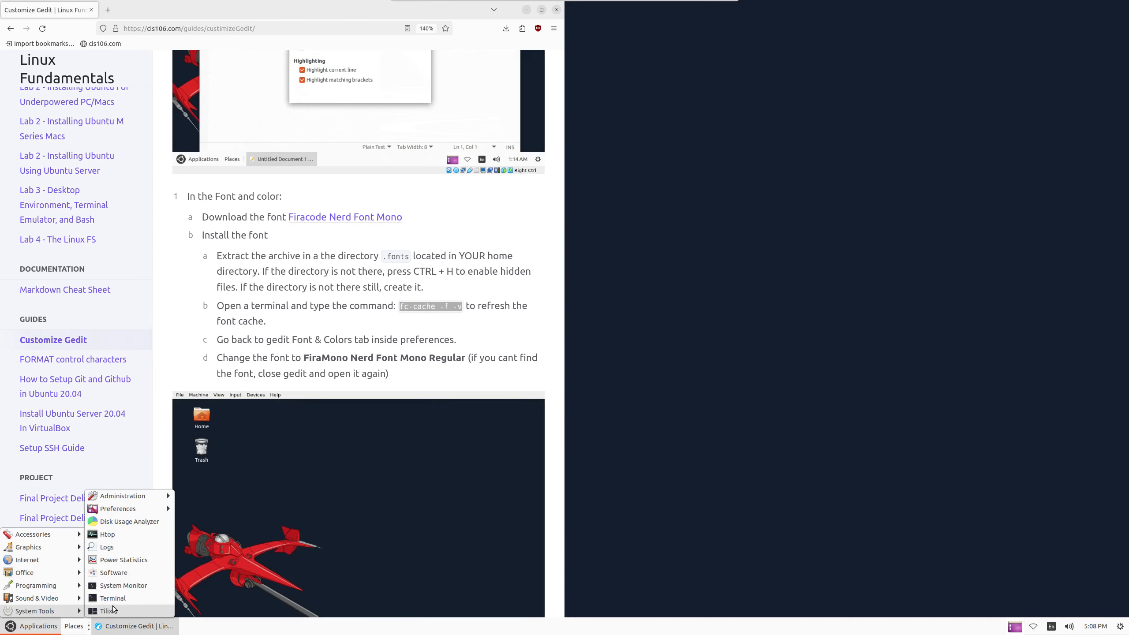
pyautogui.moveTo(40, 534)
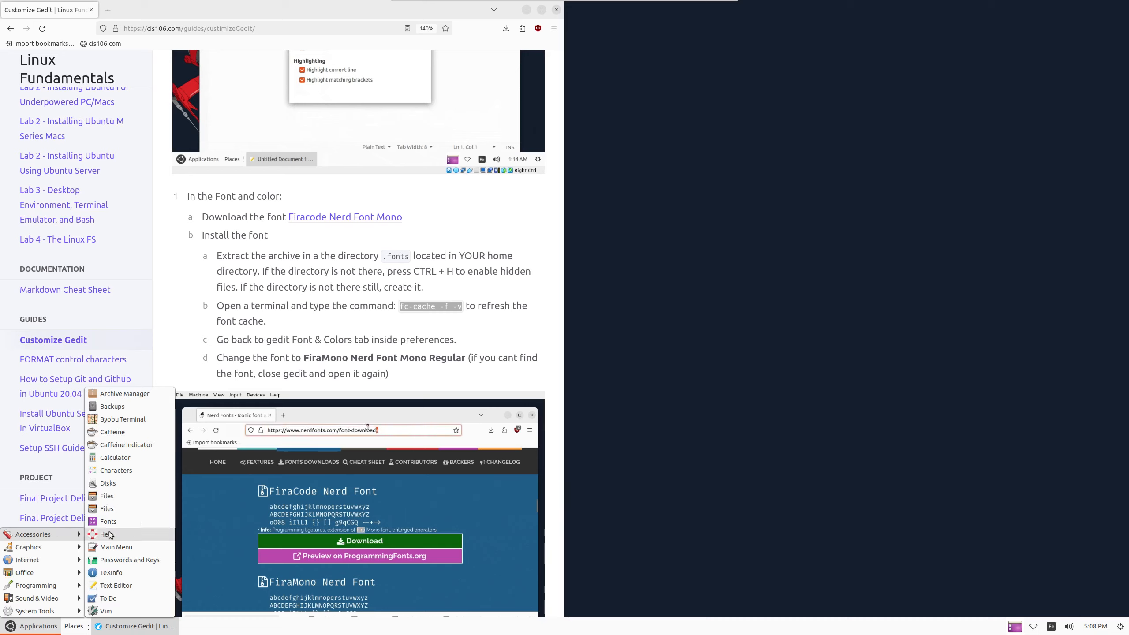
pyautogui.click(105, 585)
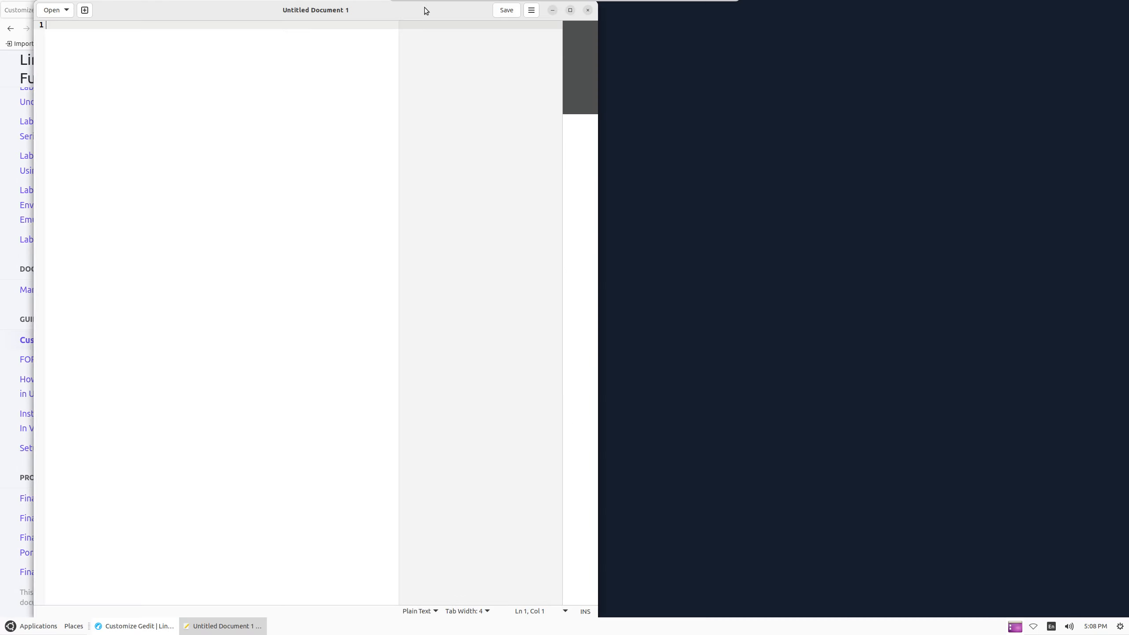
pyautogui.moveTo(425, 3)
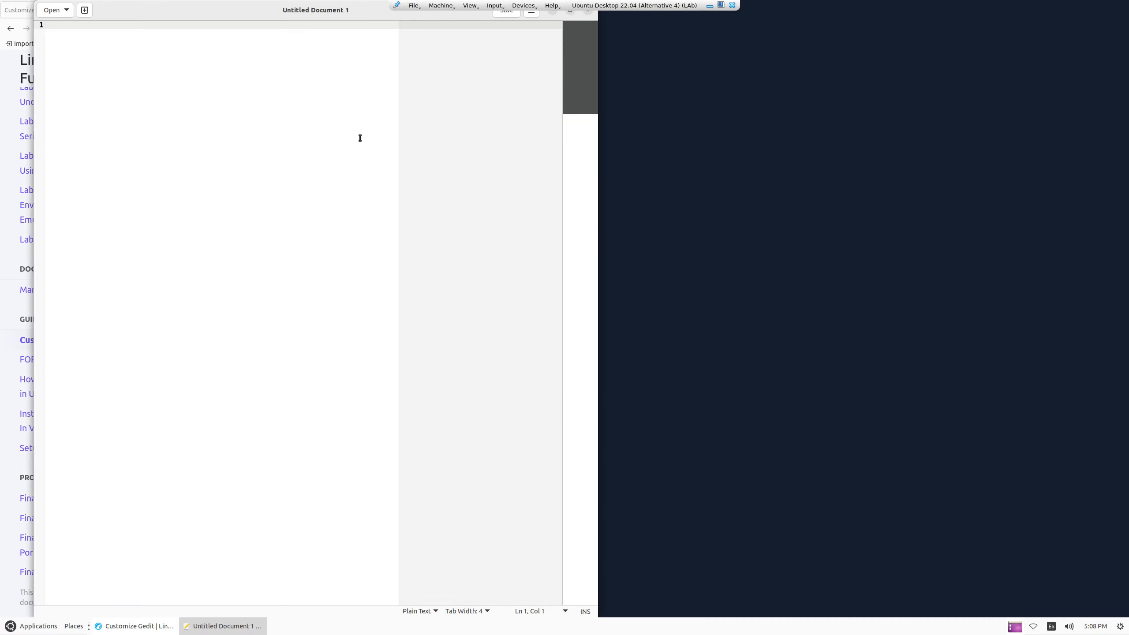
pyautogui.press('super+Right')
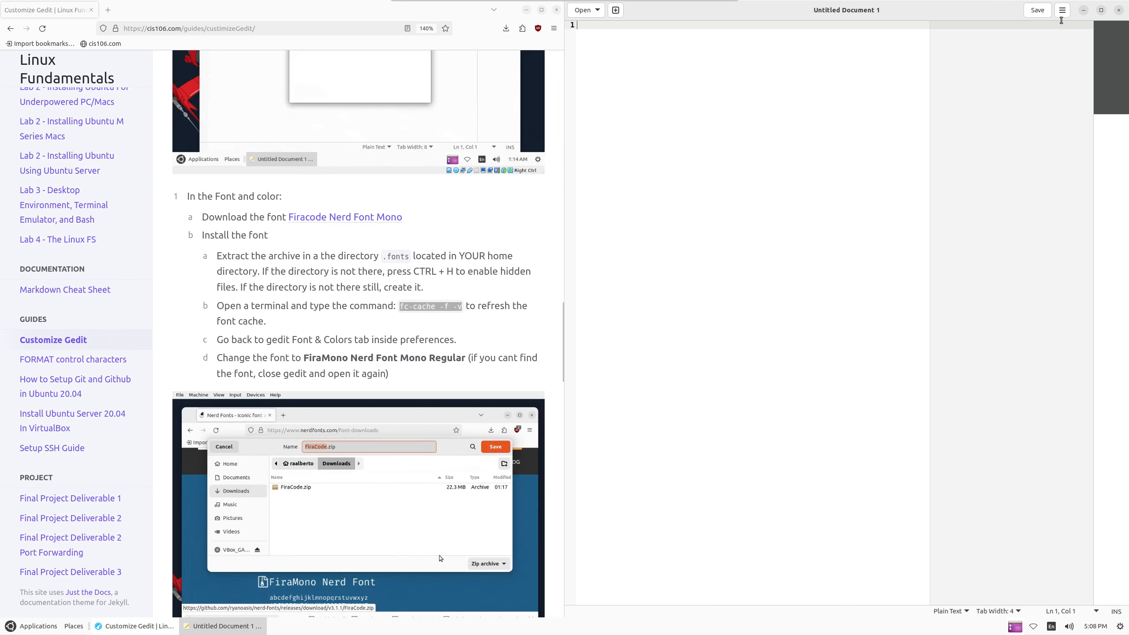
pyautogui.click(1063, 10)
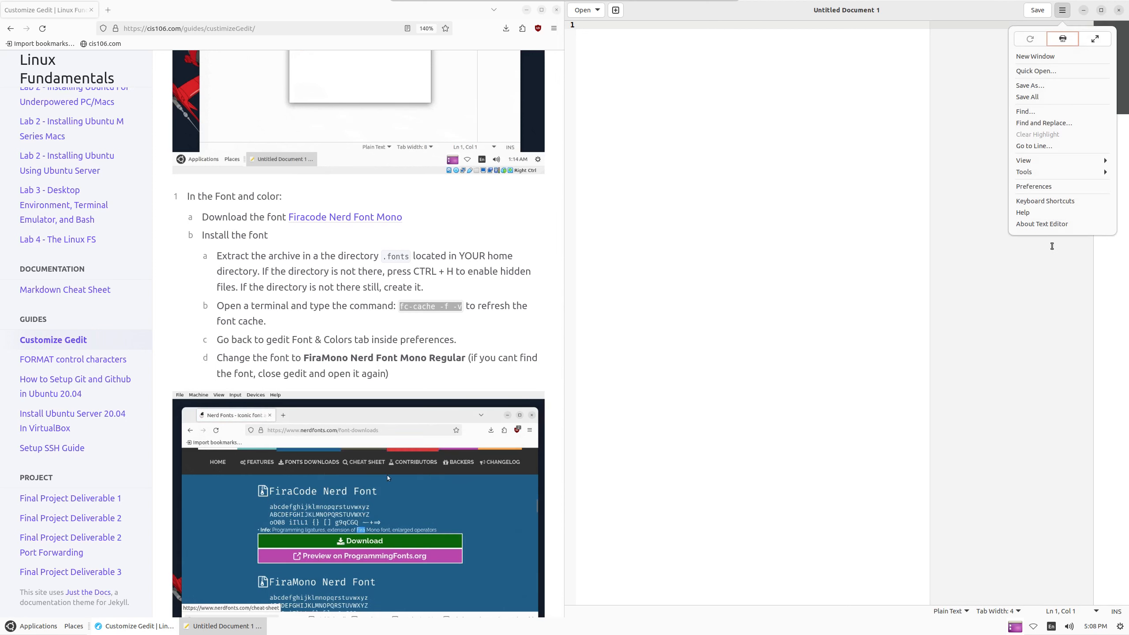
pyautogui.click(1035, 187)
pyautogui.click(850, 165)
pyautogui.click(854, 210)
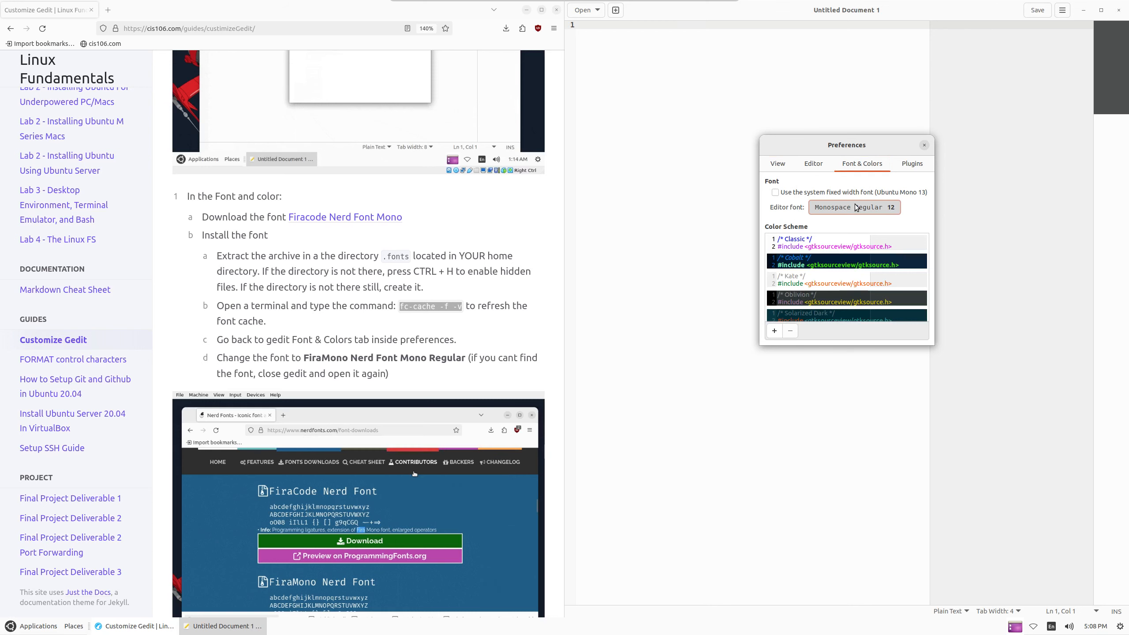
# Search the font list and choose FiraMono Nerd Font Regular
pyautogui.write('firta')
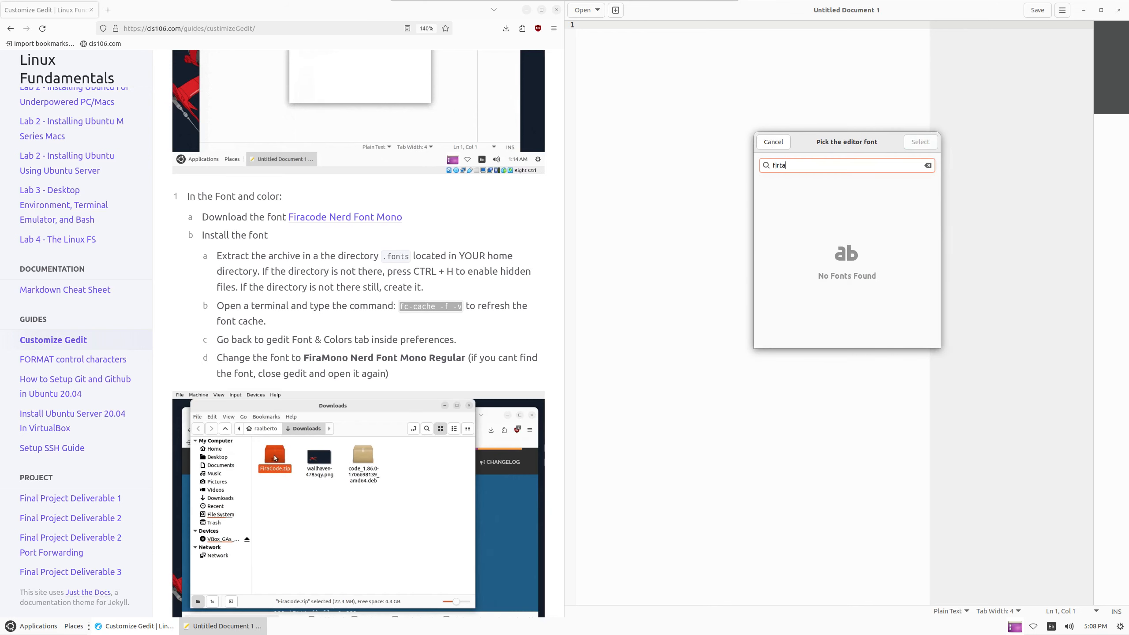
pyautogui.press('BackSpace')
pyautogui.write('aco')
pyautogui.press('BackSpace')
pyautogui.press('BackSpace')
pyautogui.write('d')
pyautogui.press('BackSpace')
pyautogui.press('BackSpace')
pyautogui.press('BackSpace')
pyautogui.write('code')
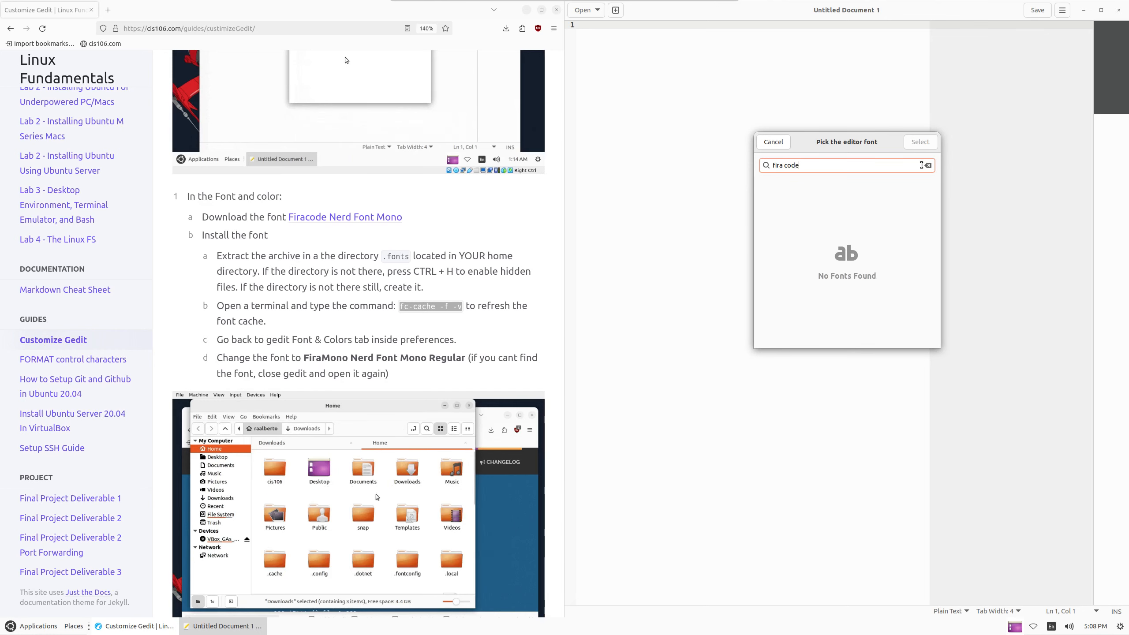
pyautogui.click(928, 165)
pyautogui.write('fira')
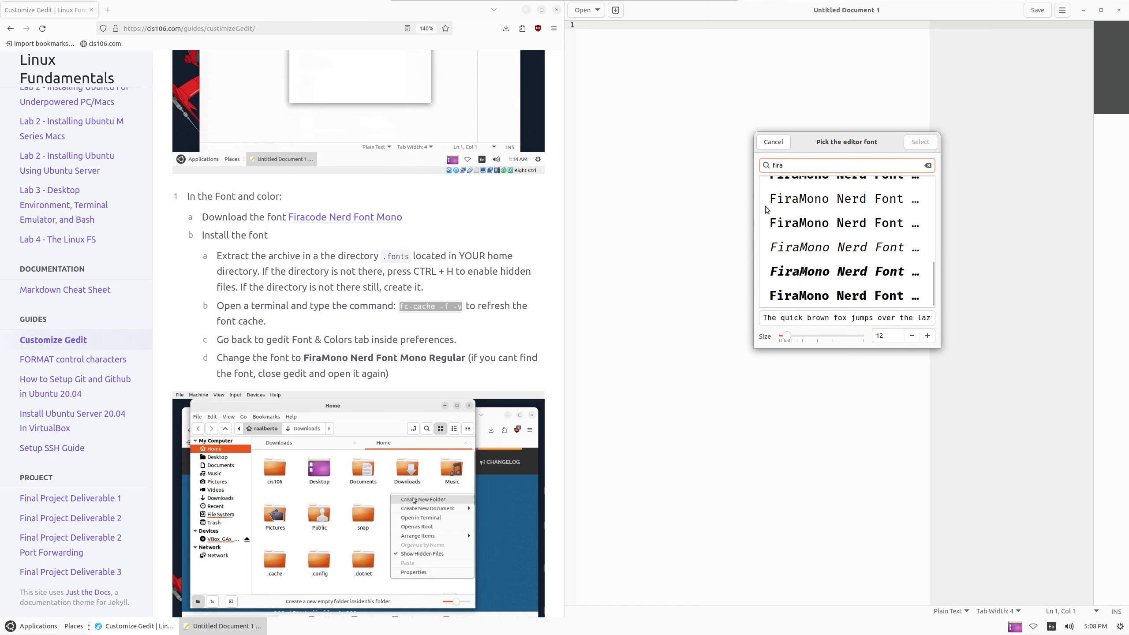
pyautogui.scroll(2, 839, 227)
pyautogui.scroll(5, 839, 228)
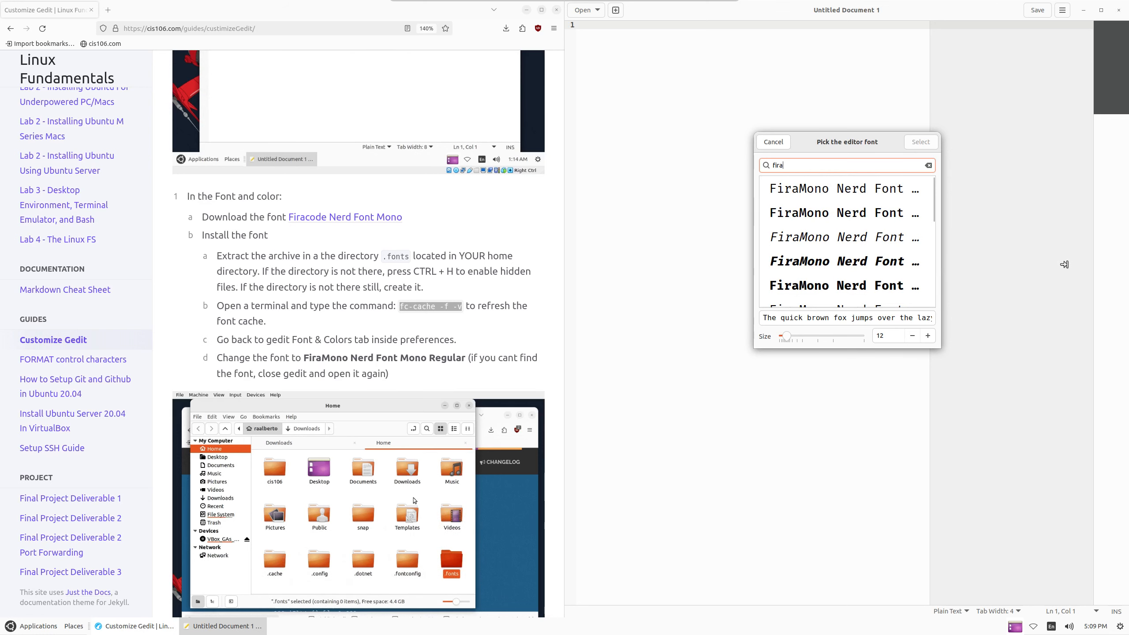
pyautogui.moveTo(1064, 264); pyautogui.dragTo(1065, 264)
pyautogui.click(837, 189)
# Raise the font size to 14 and apply the selection
pyautogui.scroll(-1, 837, 215)
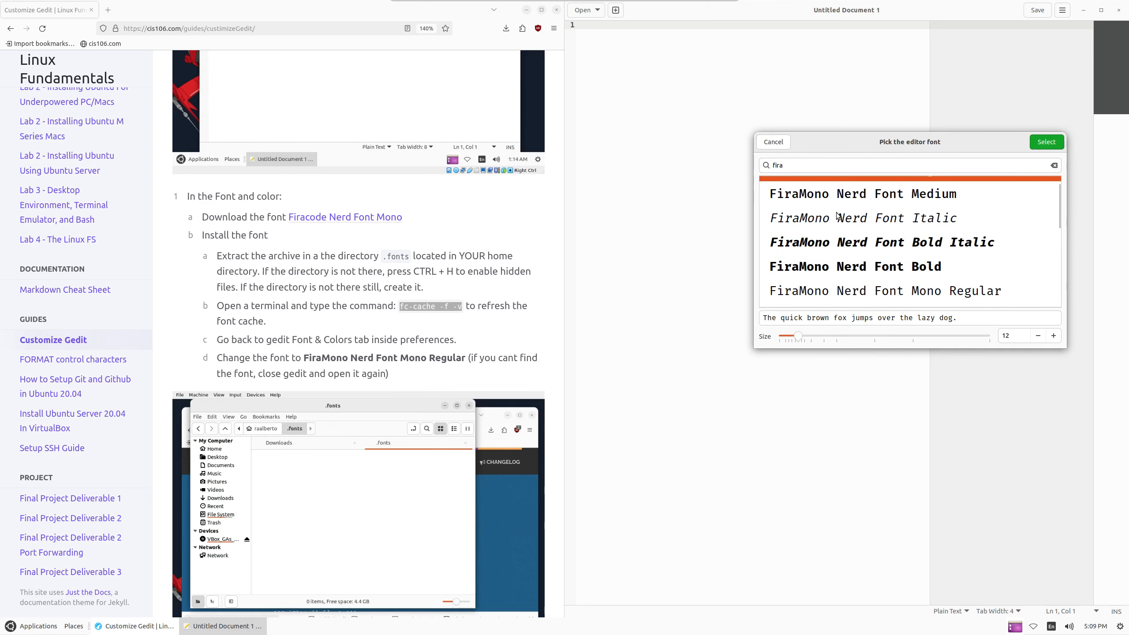
pyautogui.scroll(-3, 887, 223)
pyautogui.scroll(4, 886, 222)
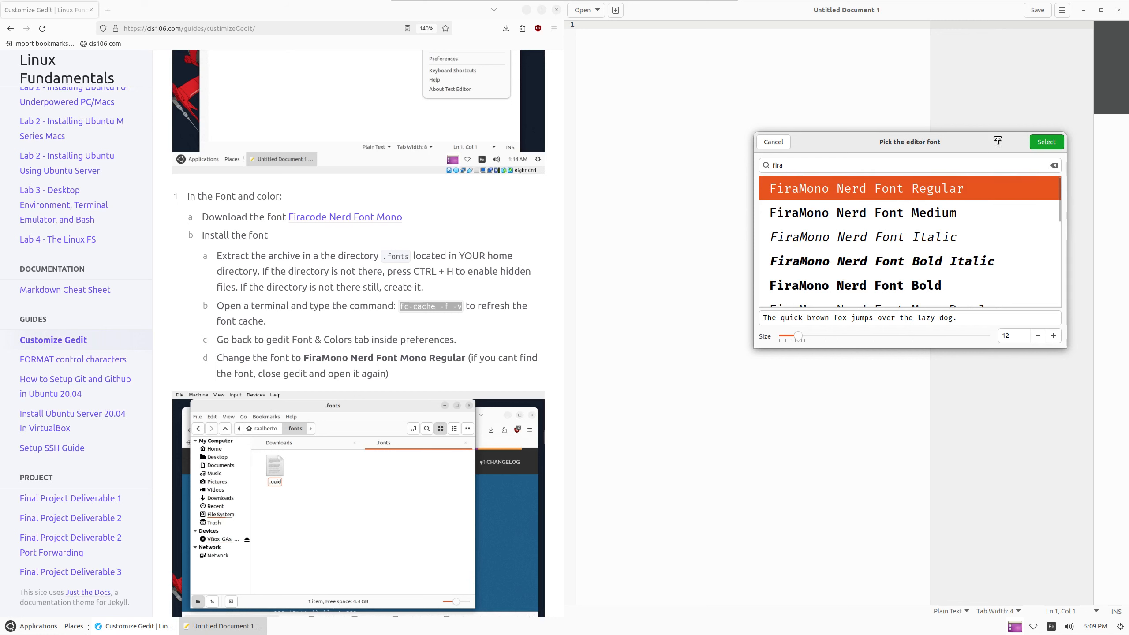
pyautogui.click(1054, 335)
pyautogui.click(1053, 336)
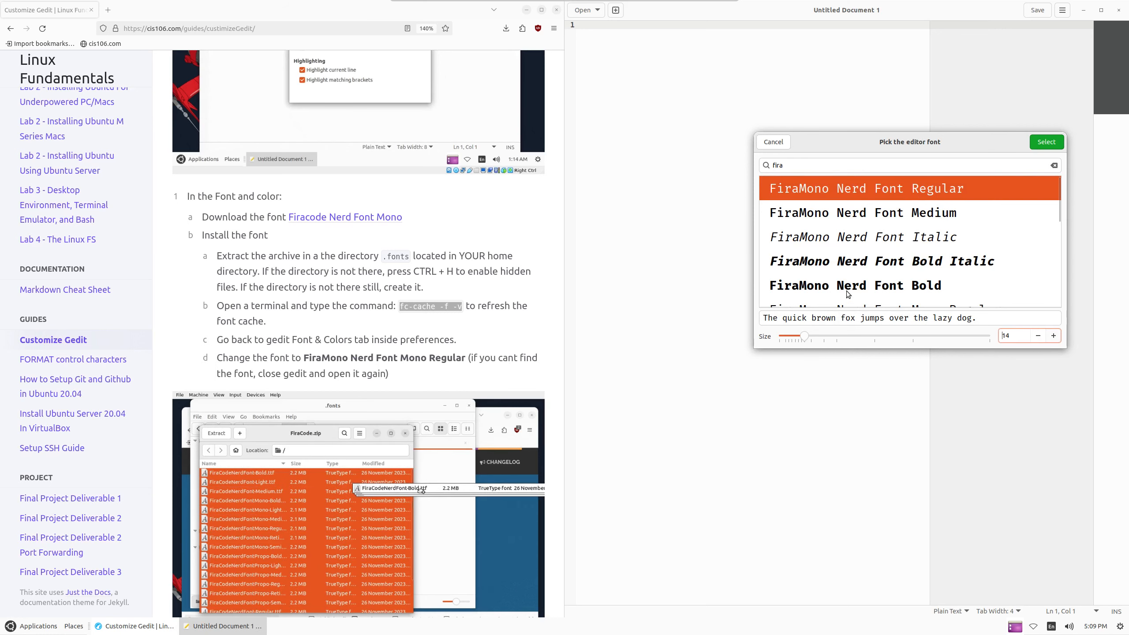
pyautogui.click(1054, 142)
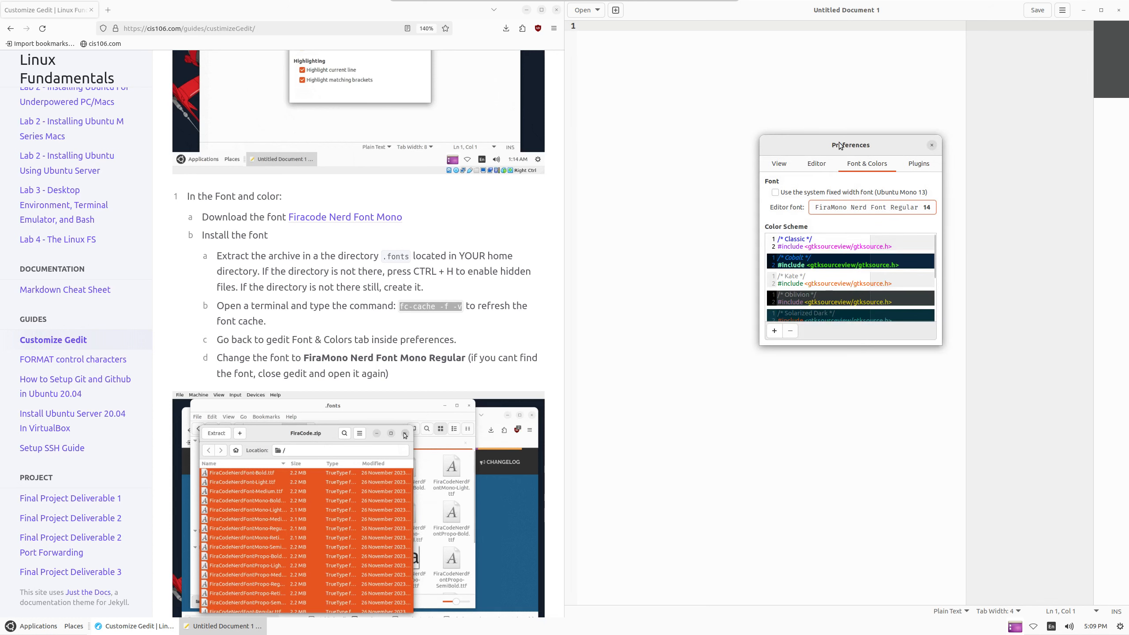
pyautogui.moveTo(840, 146); pyautogui.dragTo(737, 114)
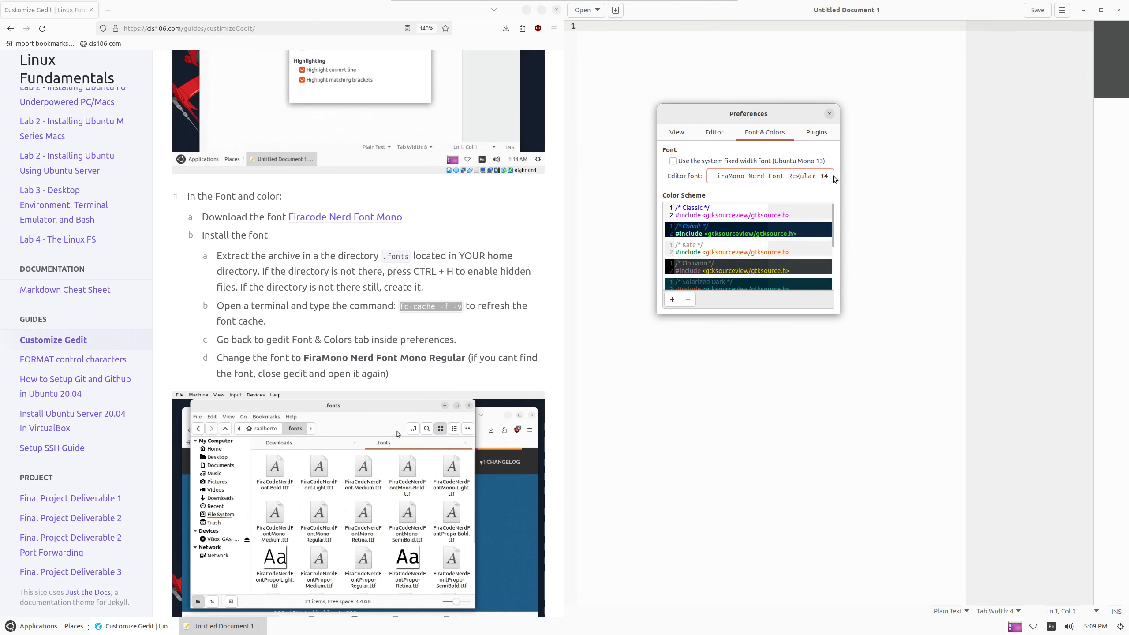
pyautogui.moveTo(837, 229); pyautogui.dragTo(836, 297)
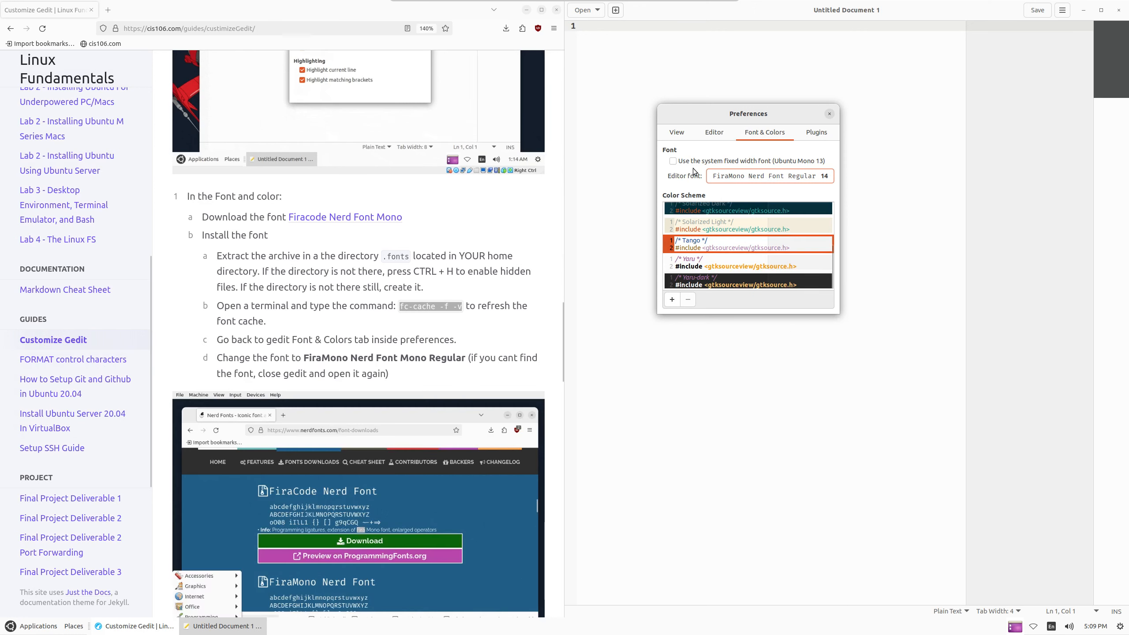
# Try Yaru-dark and Yaru, settle on Solarized Light, and close Preferences
pyautogui.click(736, 281)
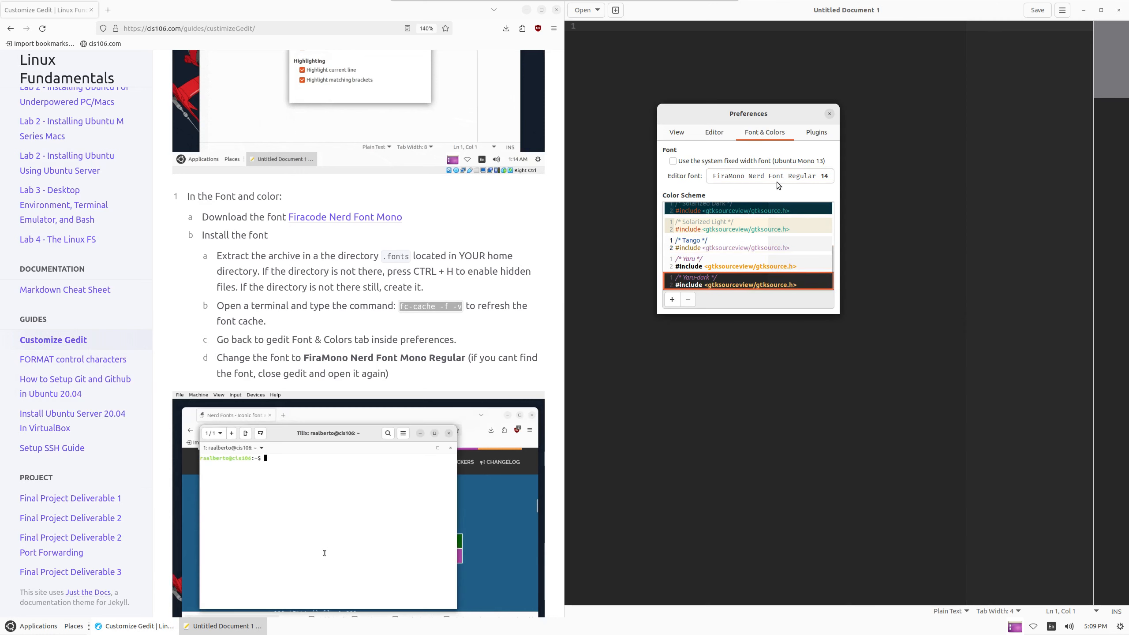
pyautogui.click(726, 262)
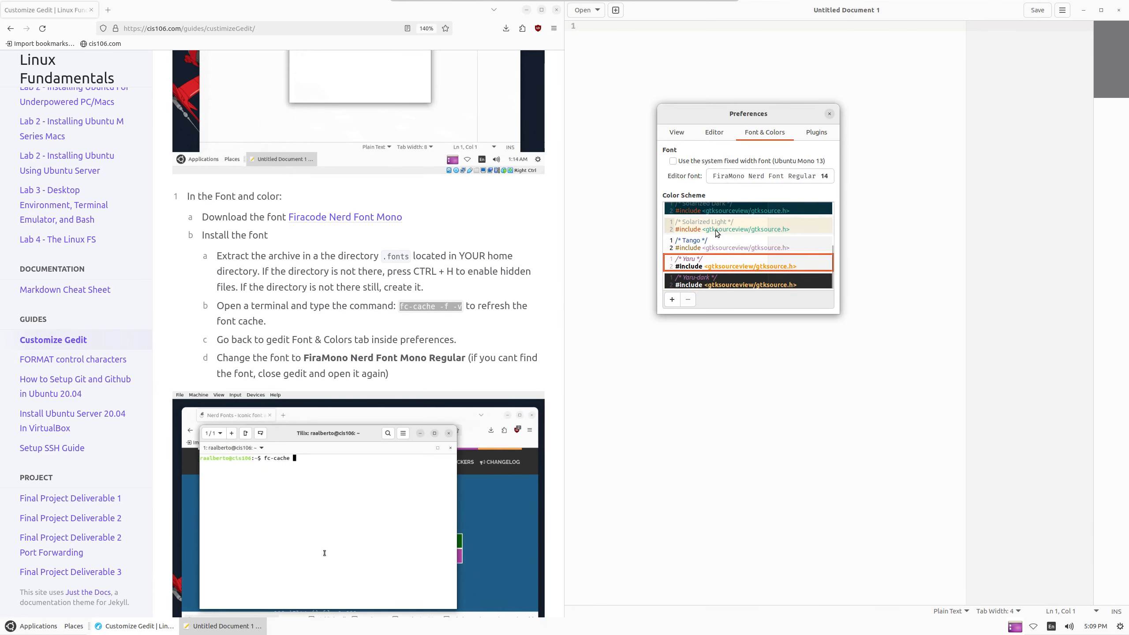
pyautogui.click(729, 231)
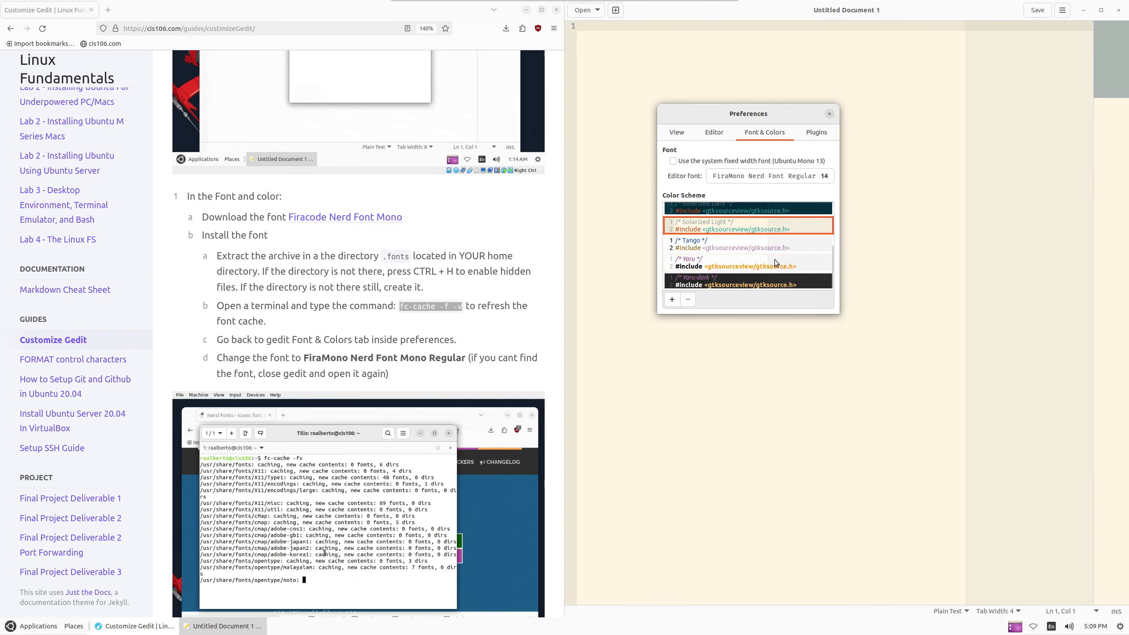
pyautogui.moveTo(763, 103); pyautogui.dragTo(737, 89)
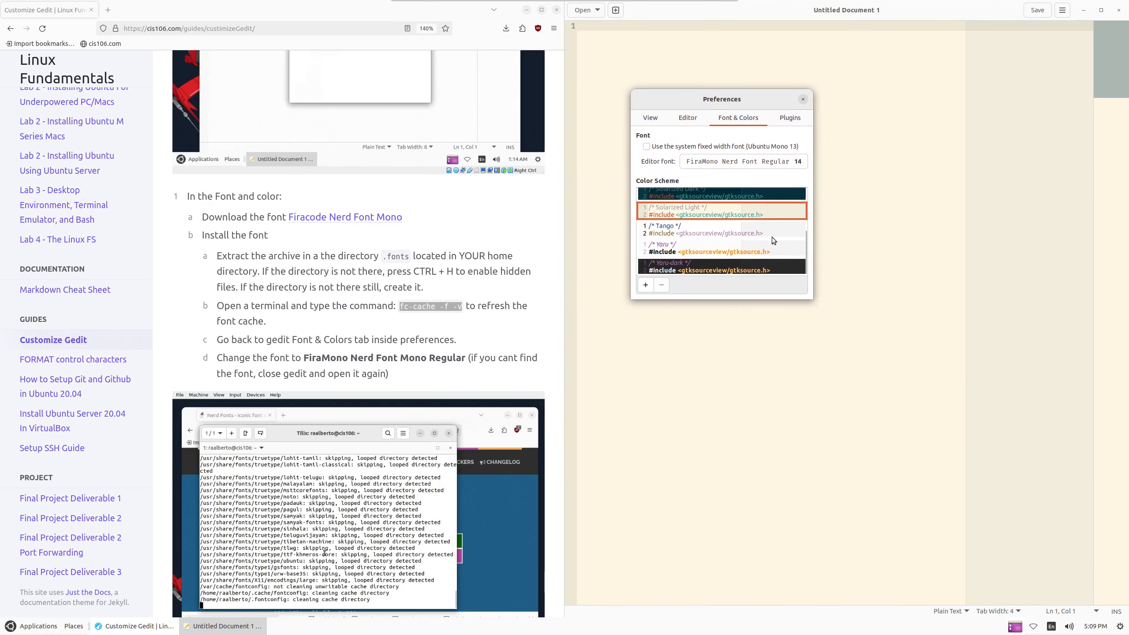
pyautogui.scroll(3, 772, 213)
pyautogui.click(803, 100)
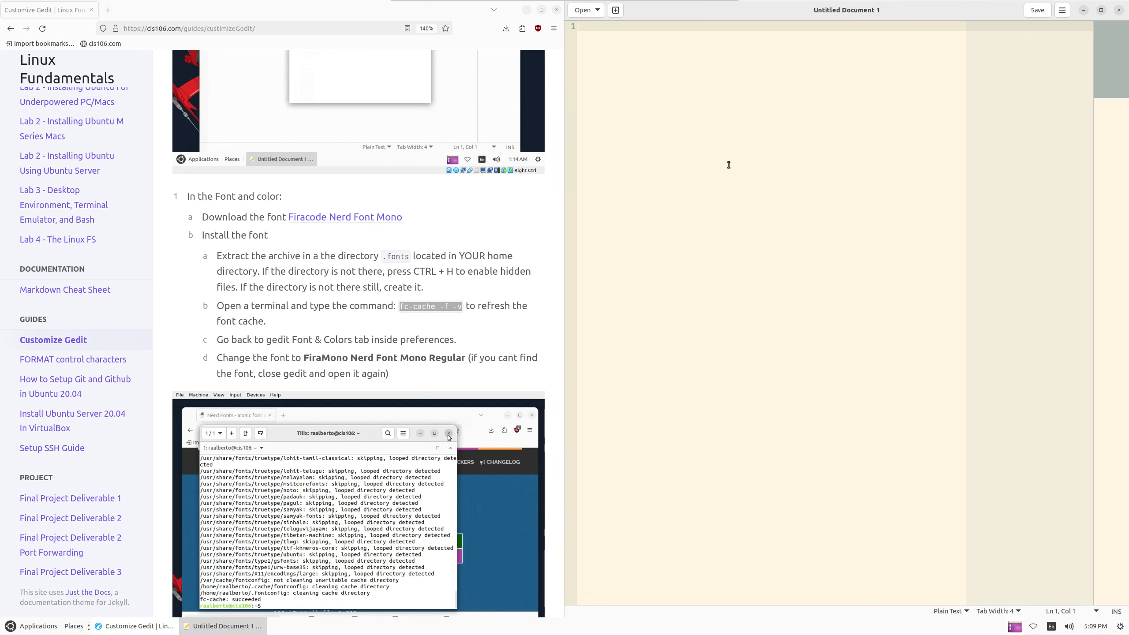
# Under 'Changing the theme', save themes.tar.xz from the 'other themes' link and reveal it in Downloads
pyautogui.scroll(-10, 323, 330)
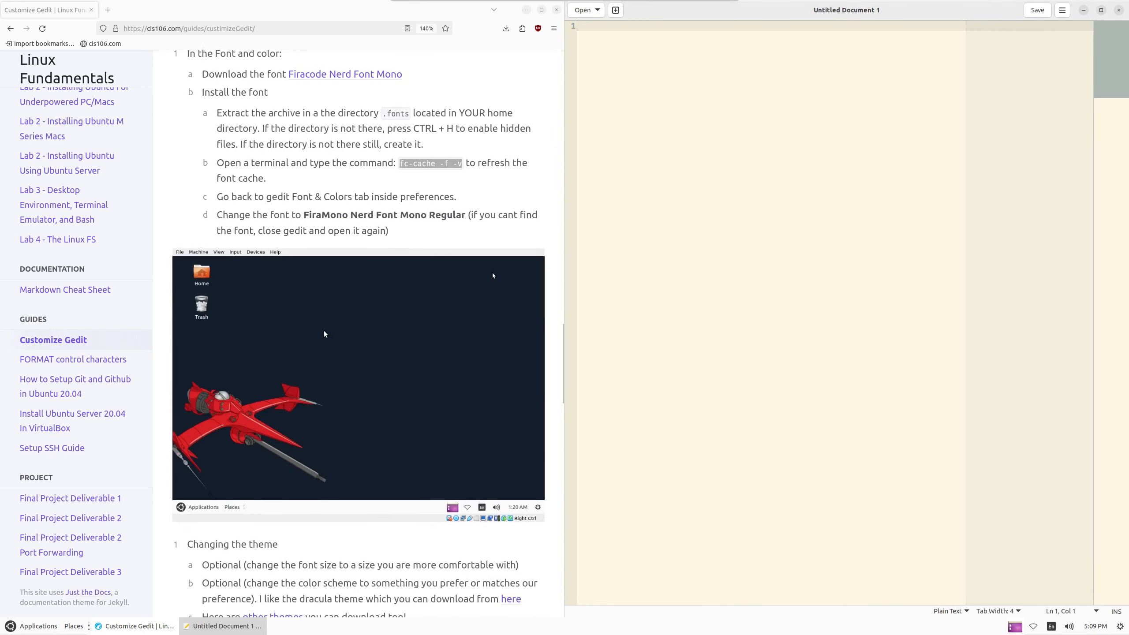
pyautogui.tripleClick(362, 260)
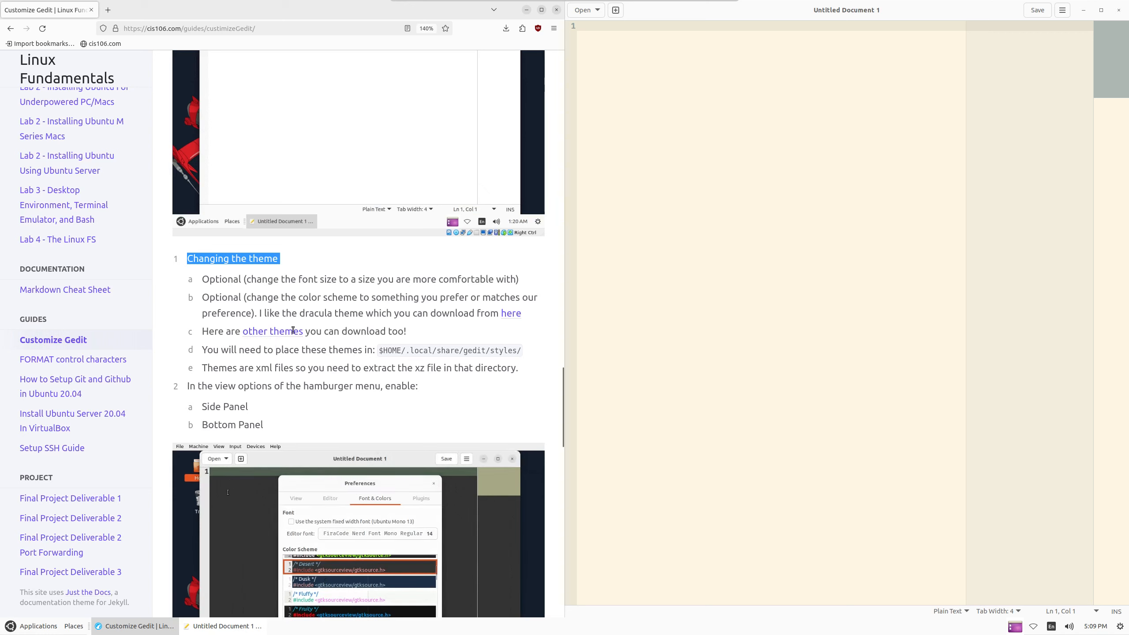
pyautogui.moveTo(364, 313); pyautogui.dragTo(490, 313)
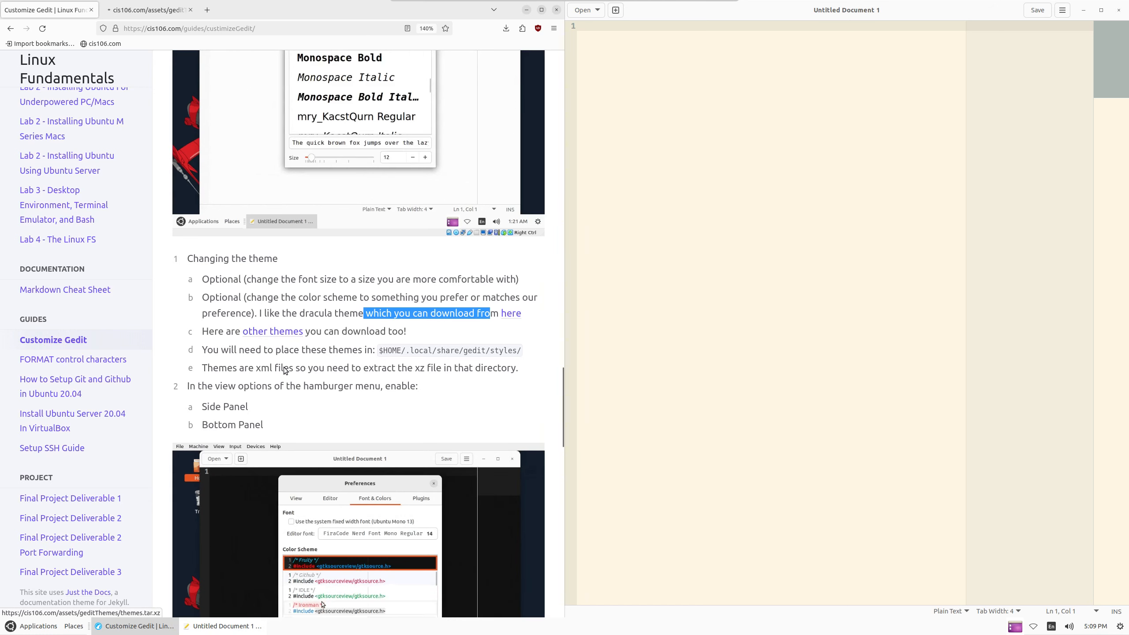
pyautogui.click(273, 333)
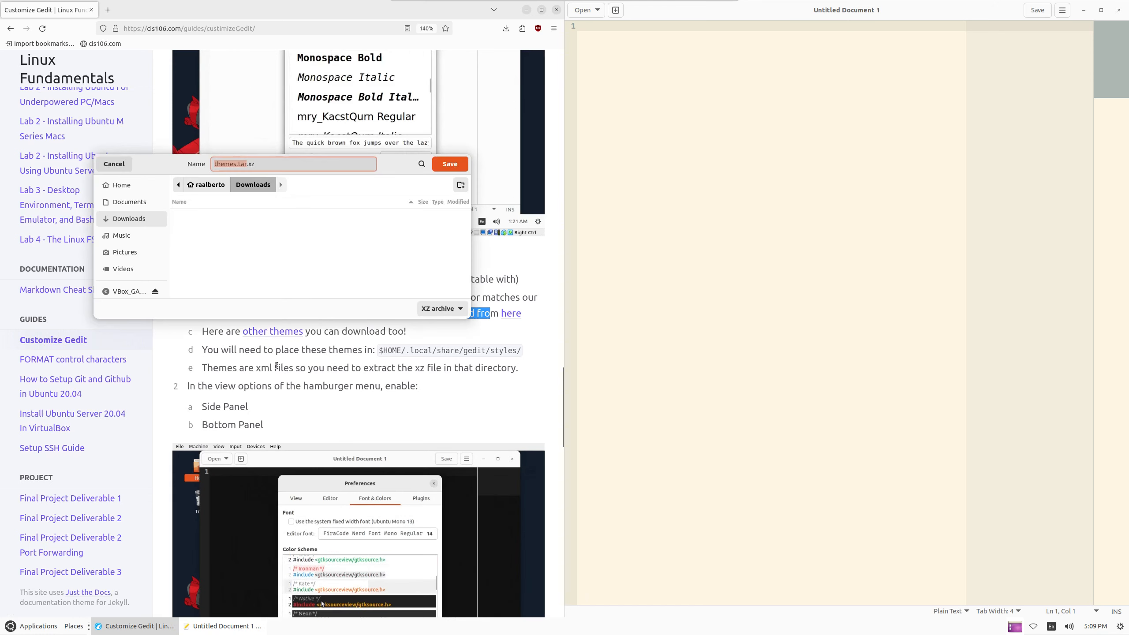
pyautogui.click(449, 164)
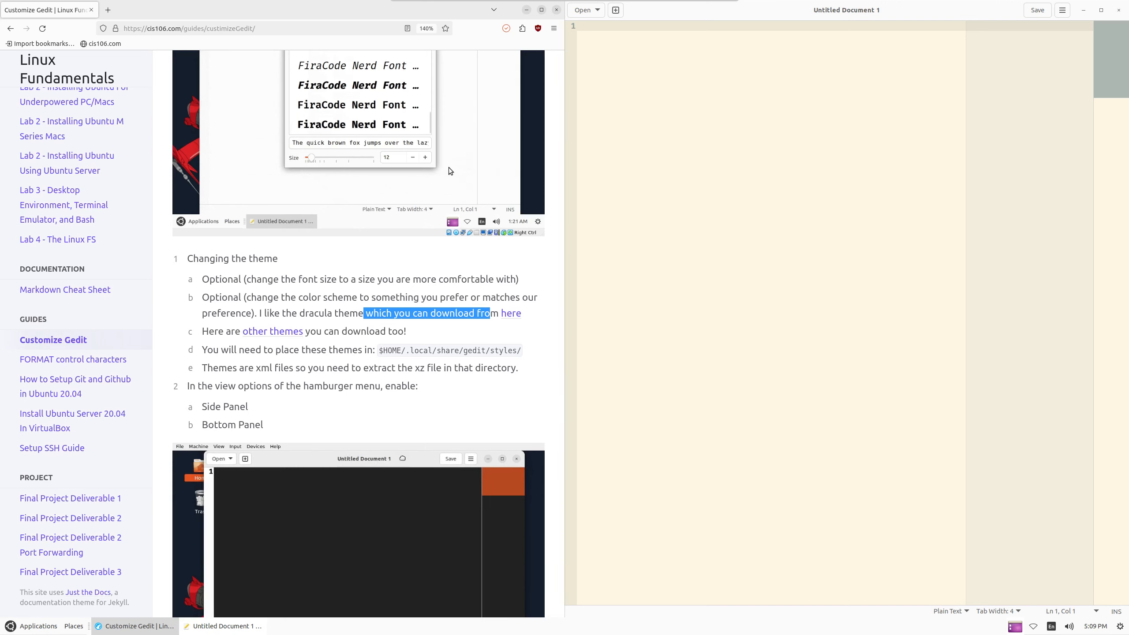
pyautogui.click(507, 28)
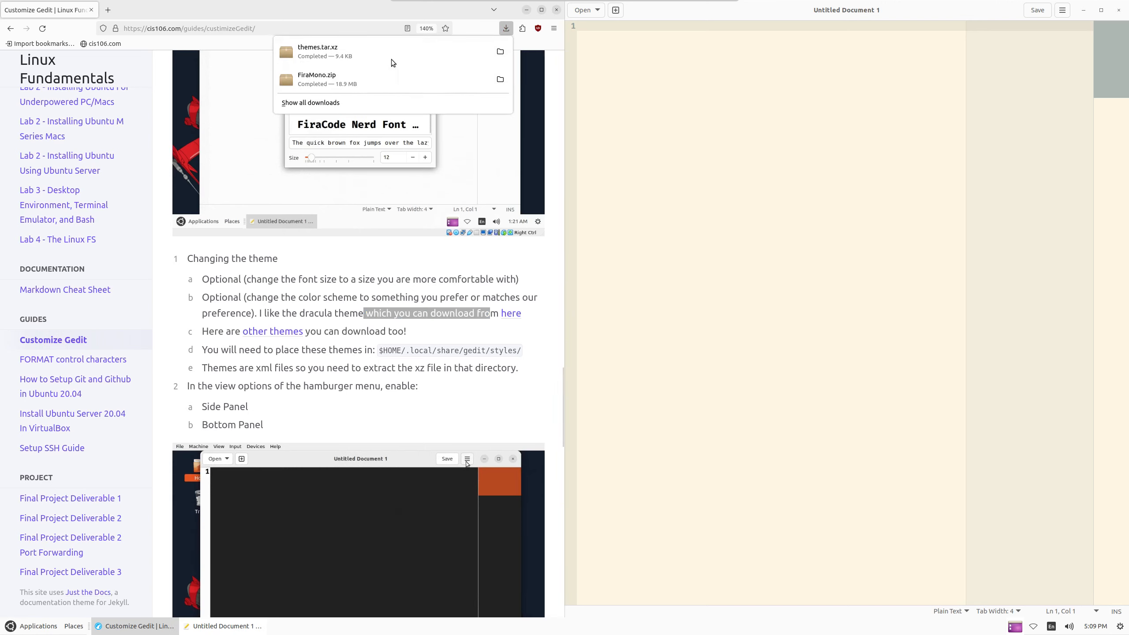
pyautogui.click(493, 111)
pyautogui.moveTo(256, 27); pyautogui.dragTo(894, 63)
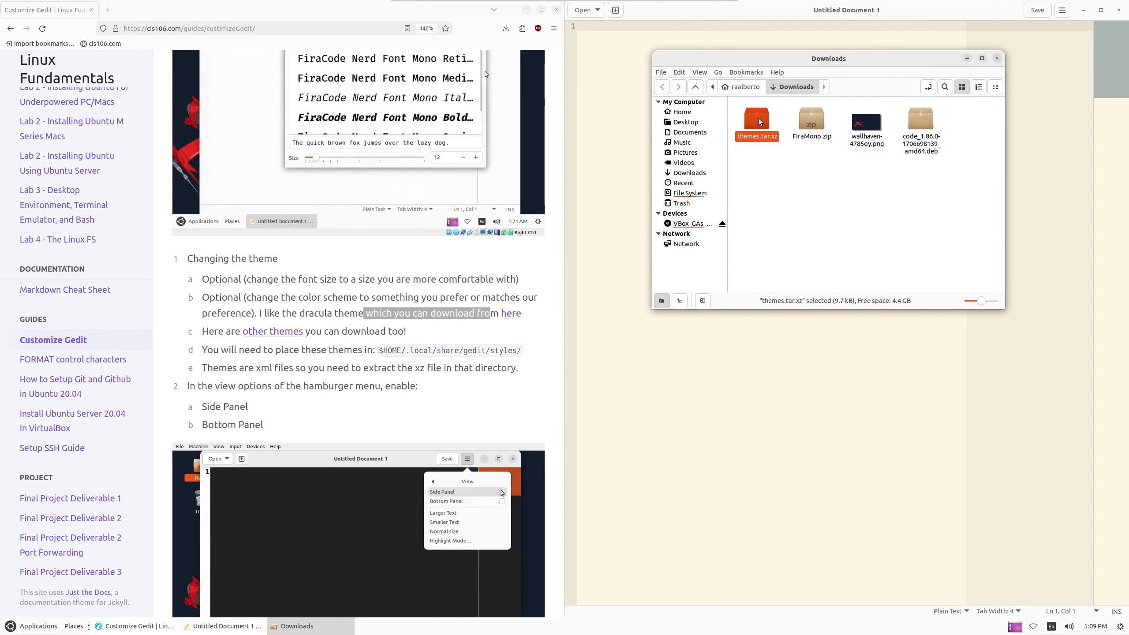
# Select the /gedit/styles folder path text on the instructions page
pyautogui.doubleClick(410, 352)
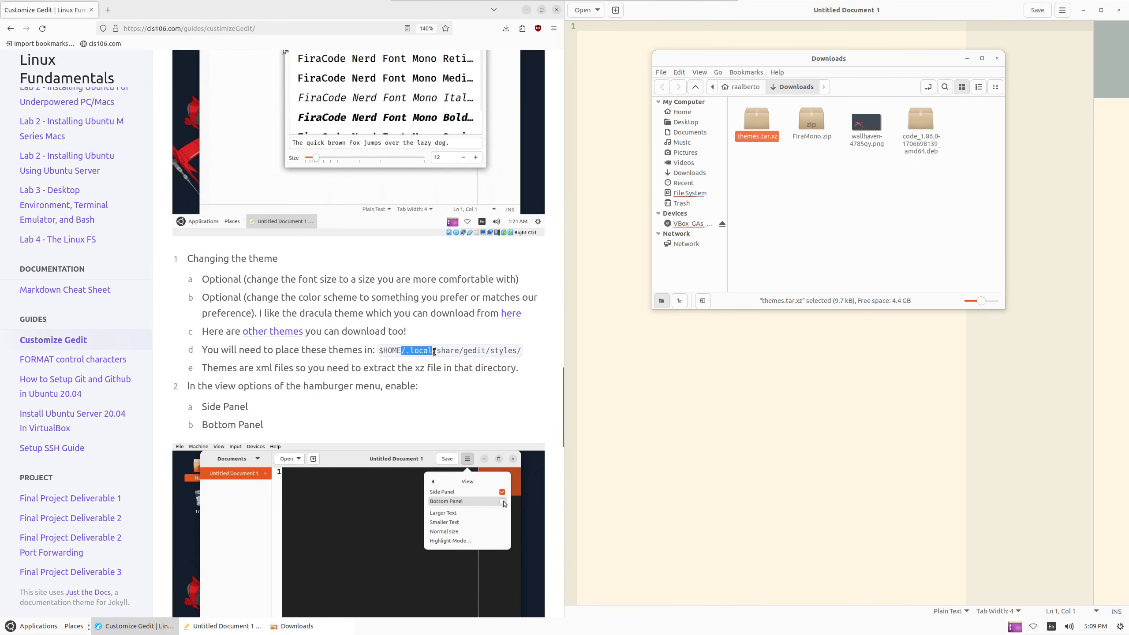
pyautogui.click(501, 351)
pyautogui.moveTo(501, 351)
pyautogui.mouseDown()
pyautogui.moveTo(394, 353)
pyautogui.moveTo(518, 352)
pyautogui.mouseUp()
pyautogui.click(459, 352)
pyautogui.click(769, 168)
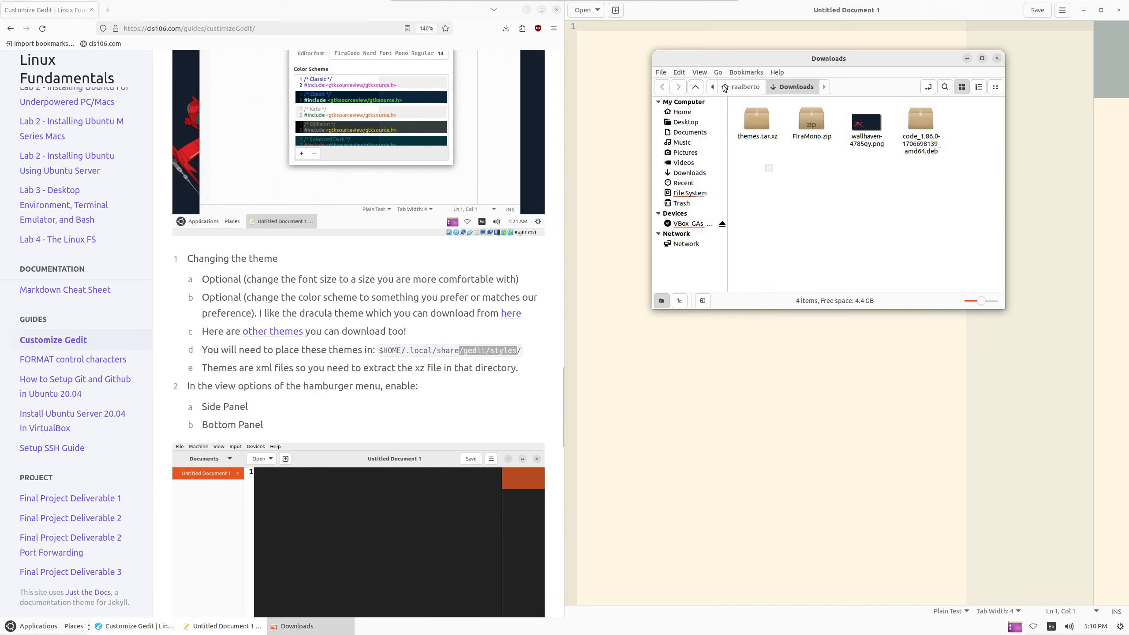
# Navigate from the home folder into .local/share in Nemo
pyautogui.click(725, 89)
pyautogui.scroll(-2, 837, 216)
pyautogui.doubleClick(816, 245)
pyautogui.click(811, 117)
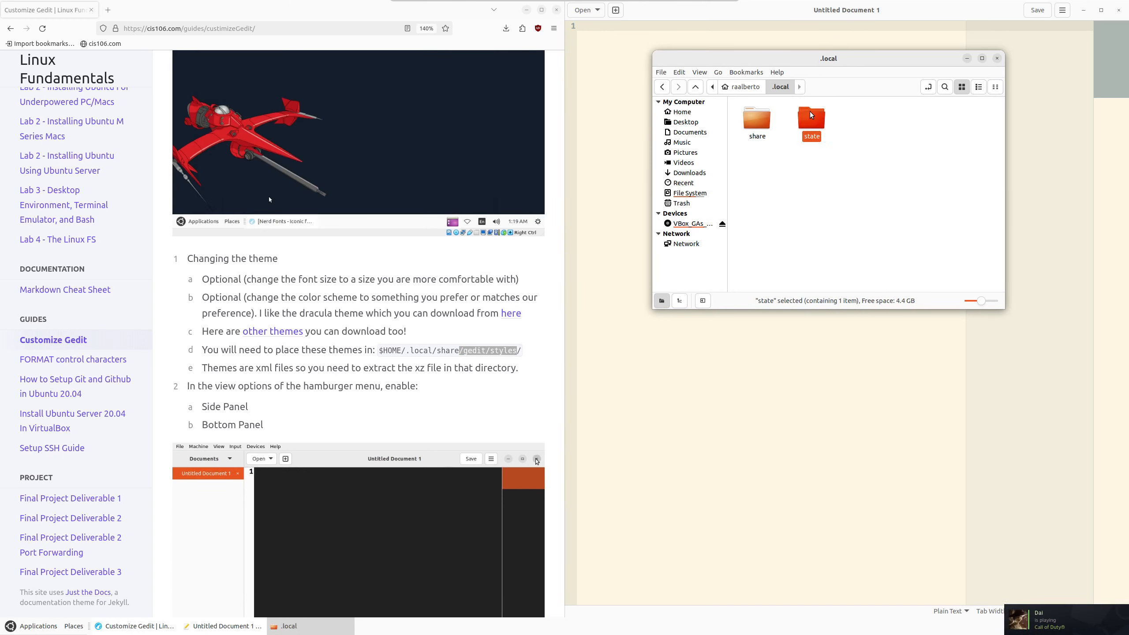
pyautogui.doubleClick(763, 123)
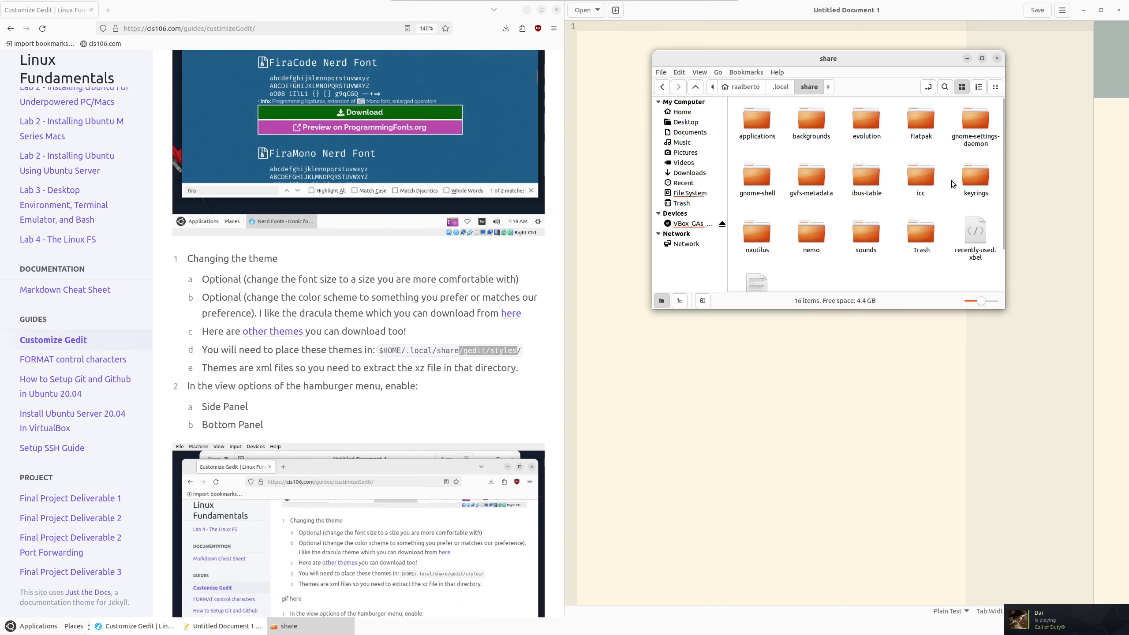
# Create a new folder named 'gedit' inside share
pyautogui.rightClick(857, 266)
pyautogui.click(895, 275)
pyautogui.write('gedit')
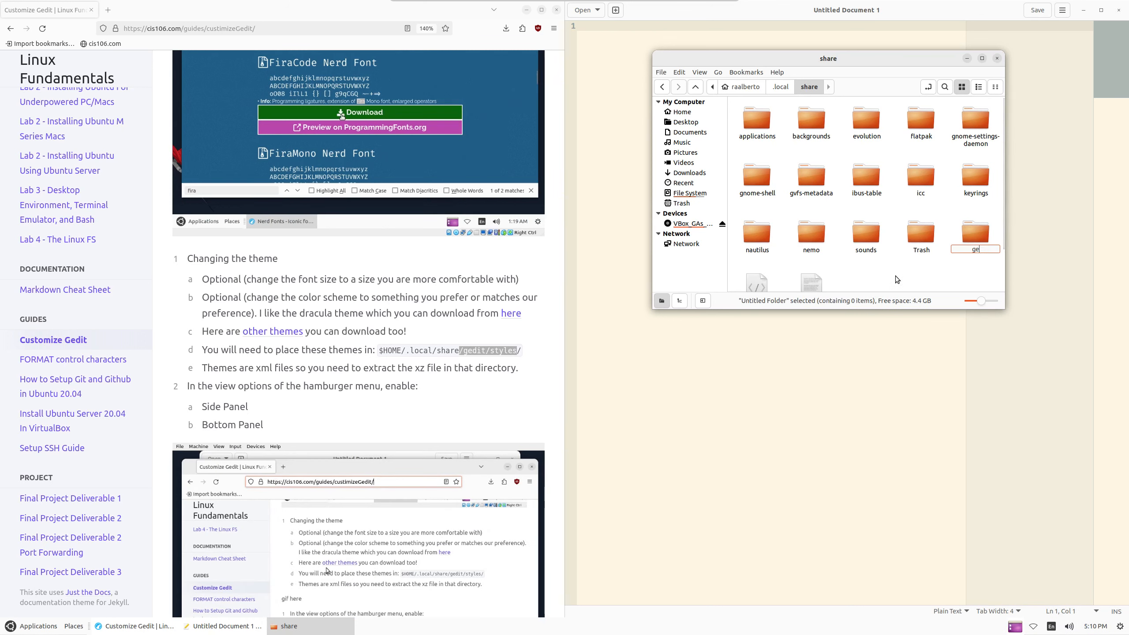
pyautogui.press('Return')
pyautogui.press('Return')
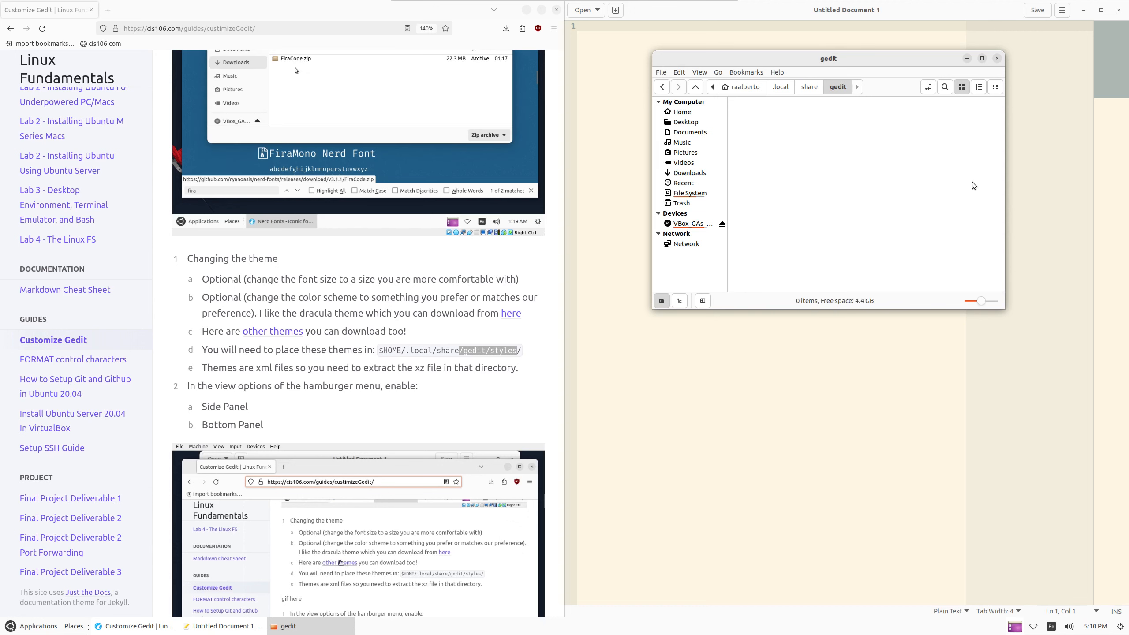
# Create a 'styles' folder inside gedit and maximize the styles window
pyautogui.rightClick(894, 154)
pyautogui.click(925, 158)
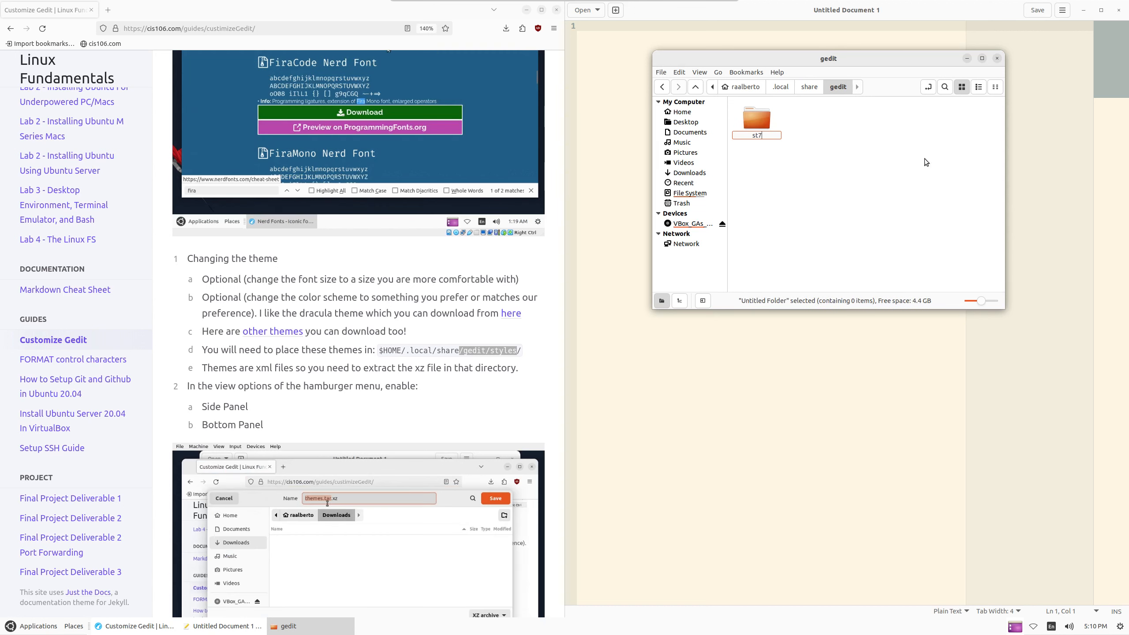
pyautogui.write('styles')
pyautogui.press('Return')
pyautogui.press('Return')
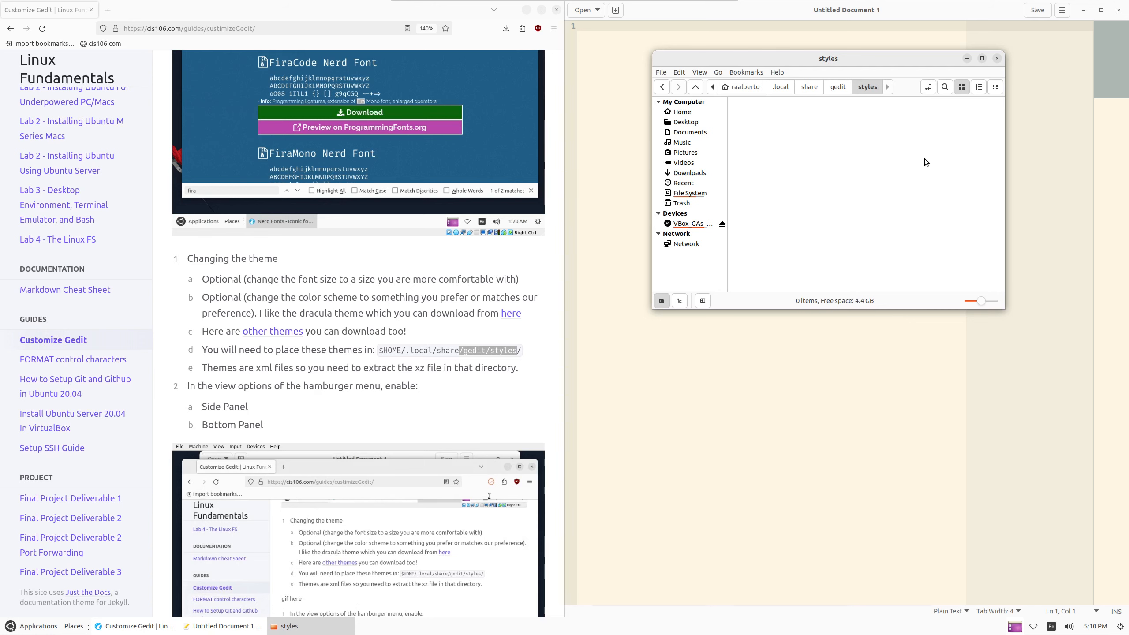
pyautogui.doubleClick(844, 58)
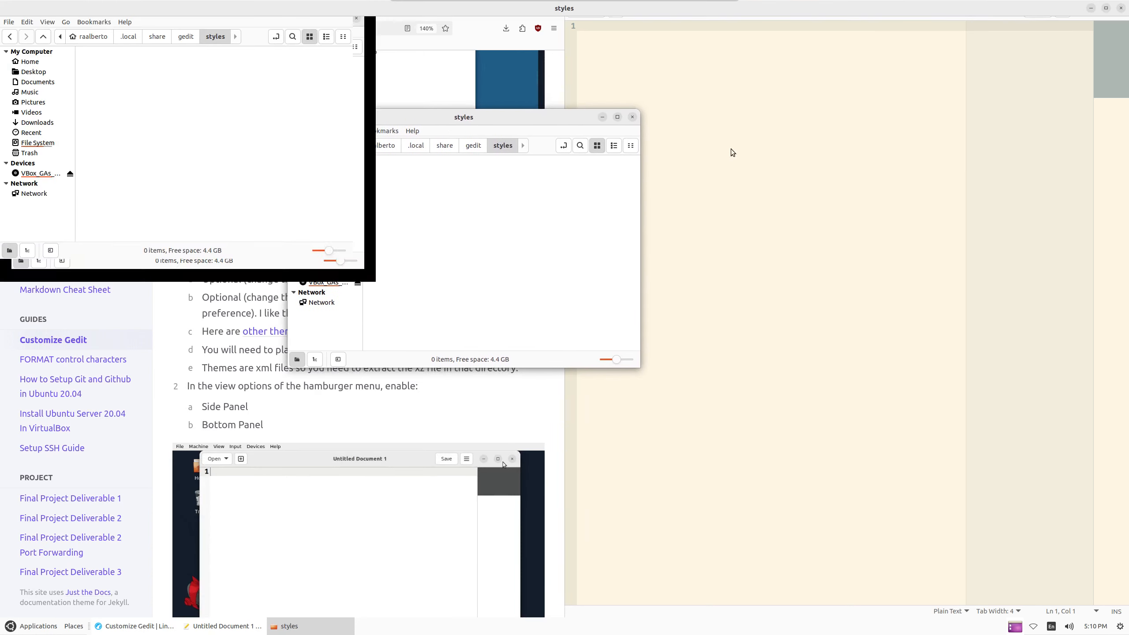
# Restore and move the styles window over the editor, then open Downloads in a new tab
pyautogui.doubleClick(795, 11)
pyautogui.moveTo(429, 113); pyautogui.dragTo(800, 78)
pyautogui.rightClick(675, 161)
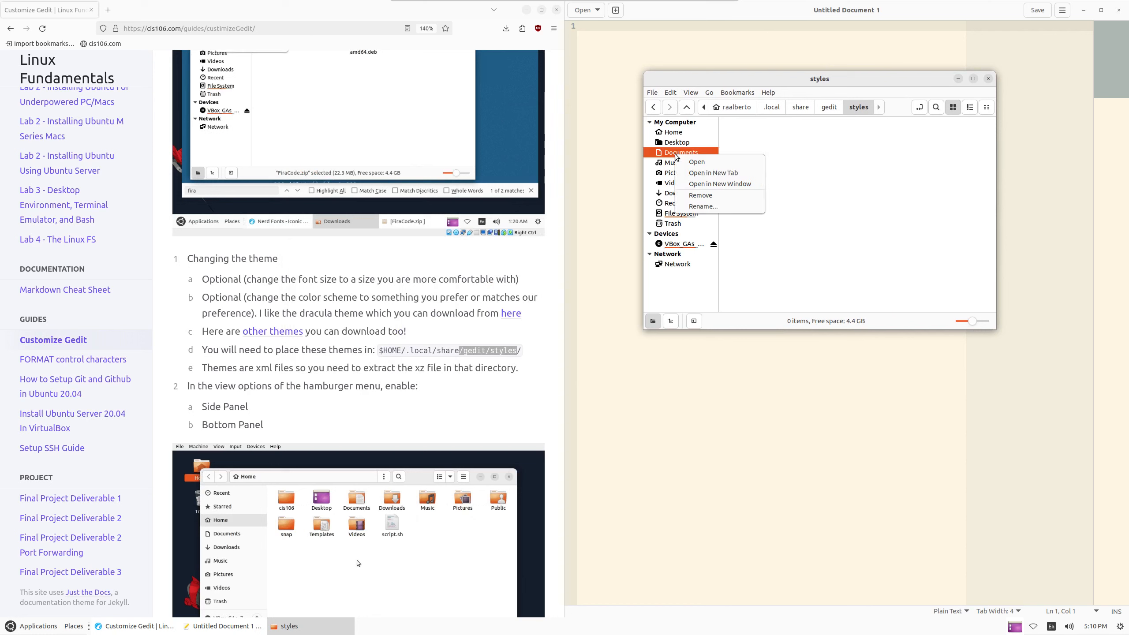
pyautogui.click(859, 202)
pyautogui.rightClick(680, 193)
pyautogui.click(726, 212)
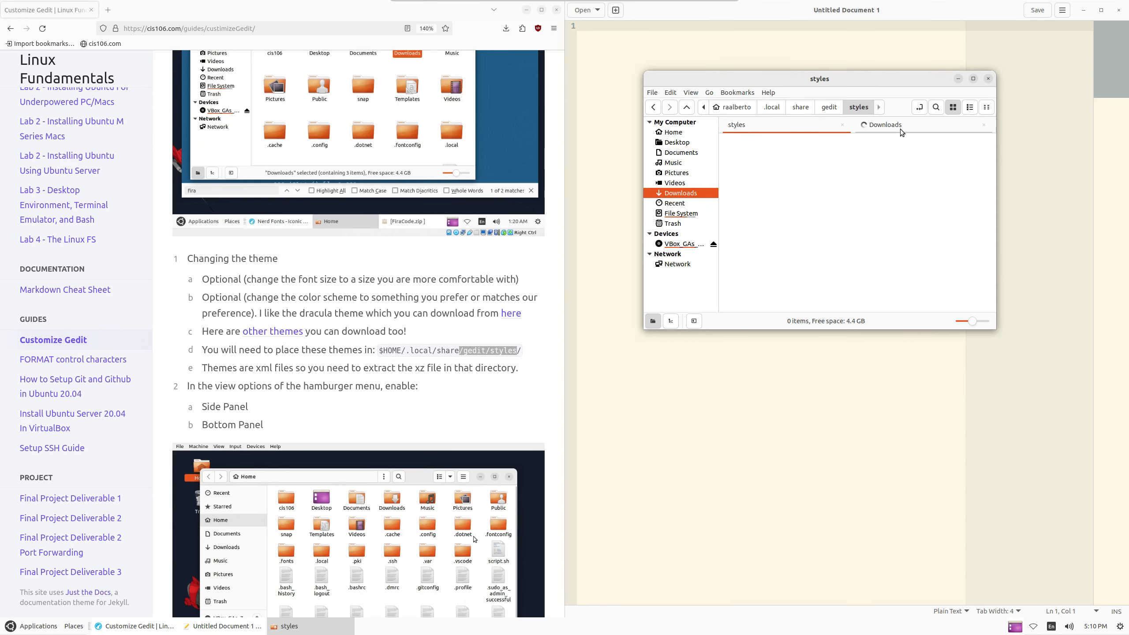
# Drag every file from themes.tar.xz into the styles folder, then close the archive and folder windows
pyautogui.click(885, 124)
pyautogui.doubleClick(747, 158)
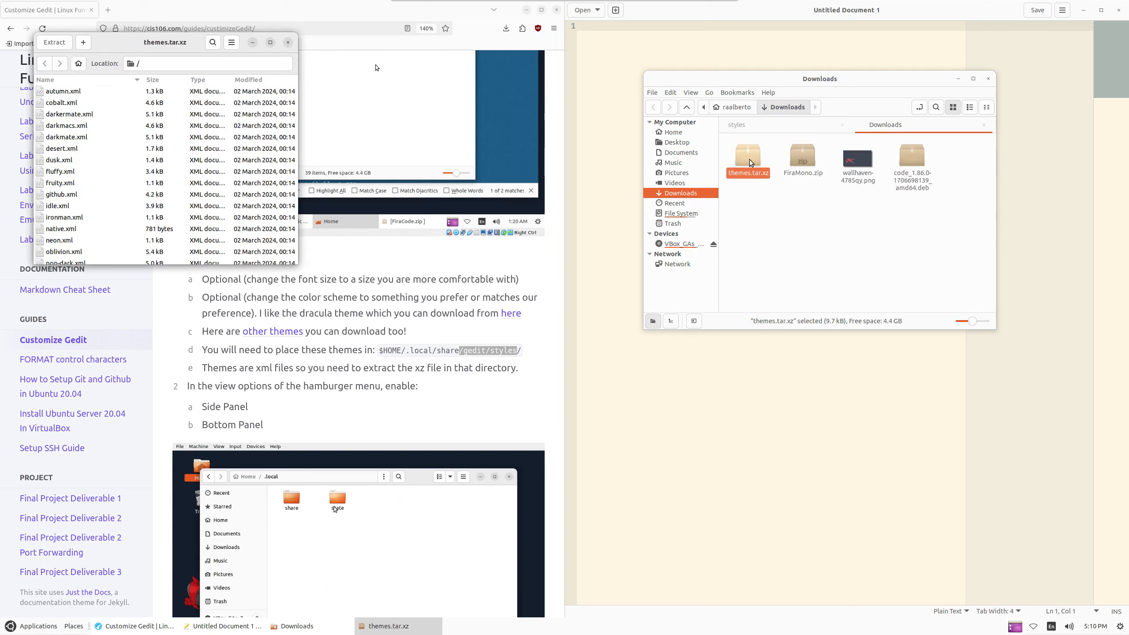
pyautogui.hotkey('ctrl', 'a')
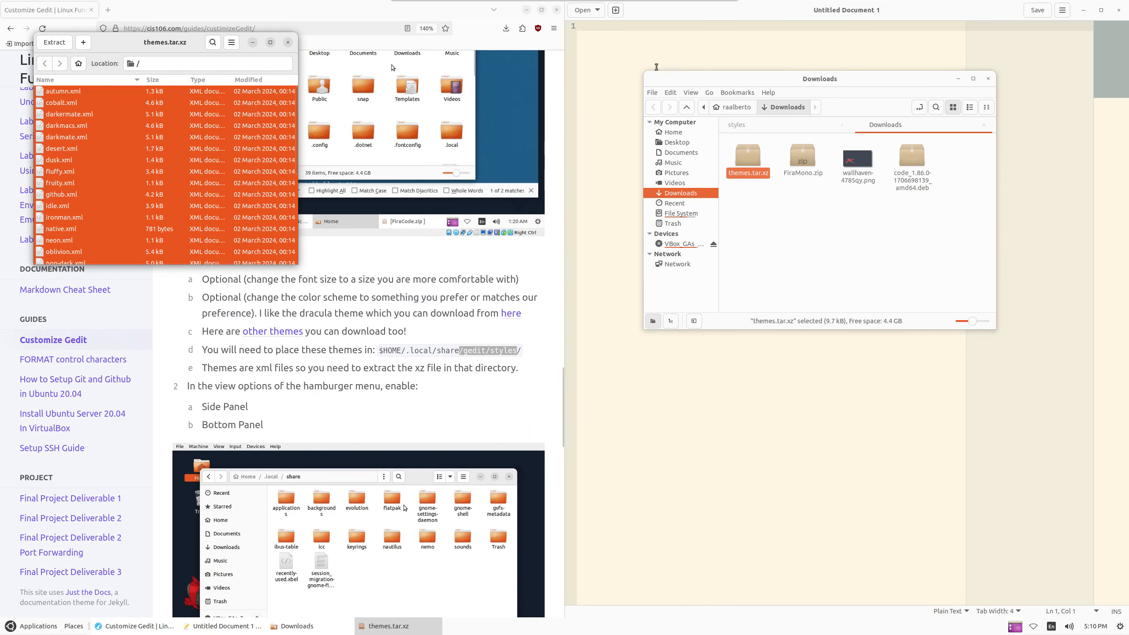
pyautogui.click(674, 132)
pyautogui.click(753, 125)
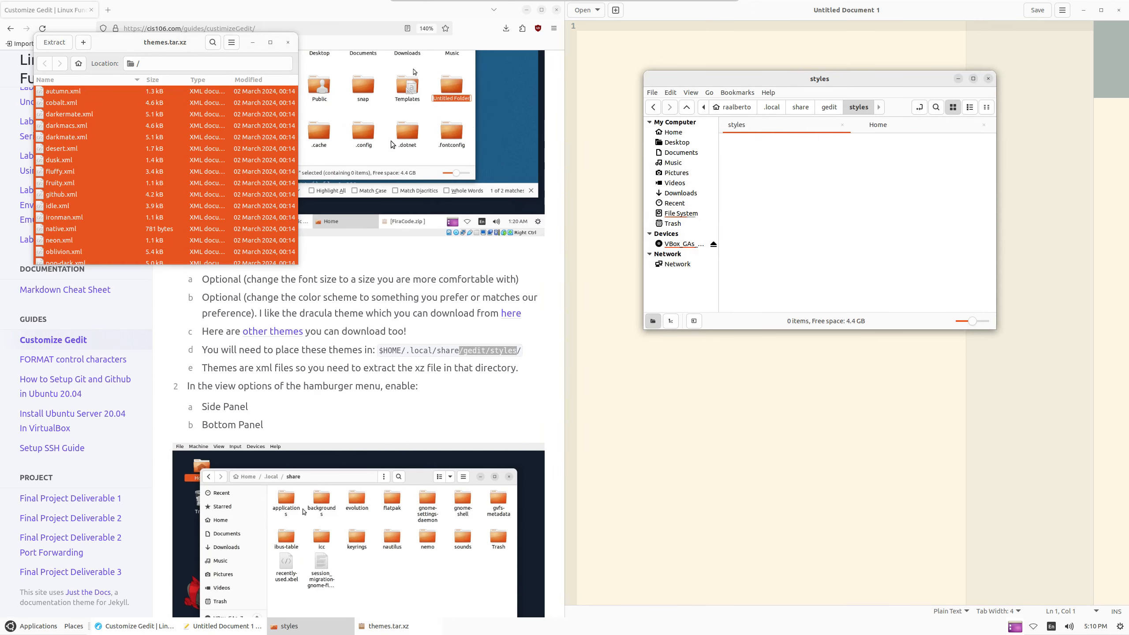
pyautogui.moveTo(66, 171); pyautogui.dragTo(780, 196)
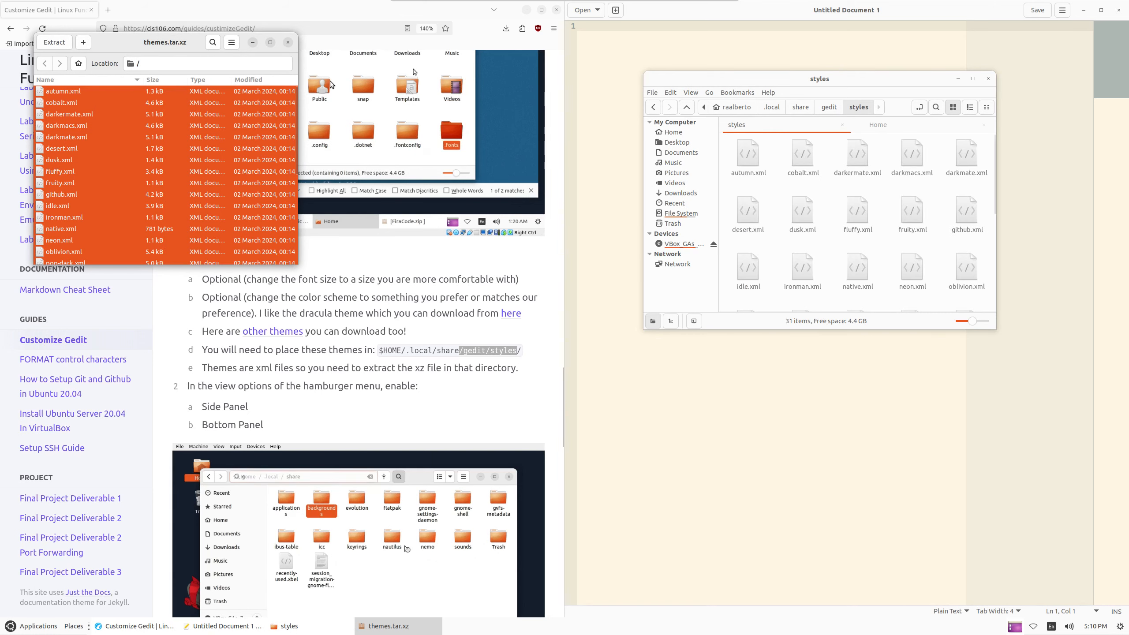
pyautogui.click(288, 43)
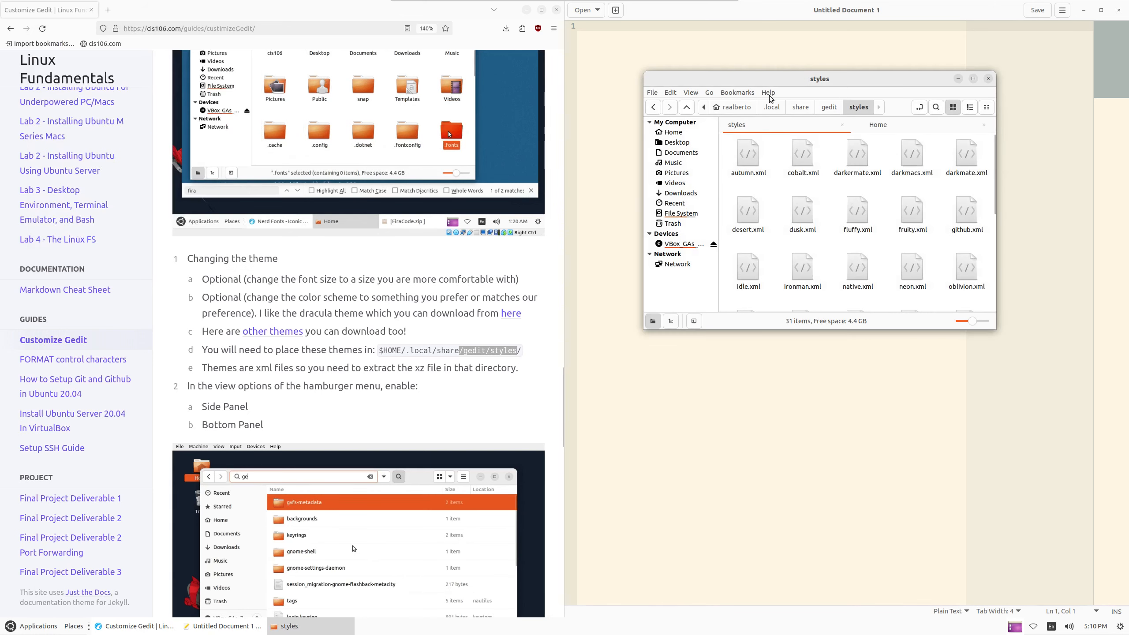
pyautogui.click(988, 78)
# Quit gedit, relaunch it from Accessories, and snap it to the right half
pyautogui.hotkey('ctrl', 'q')
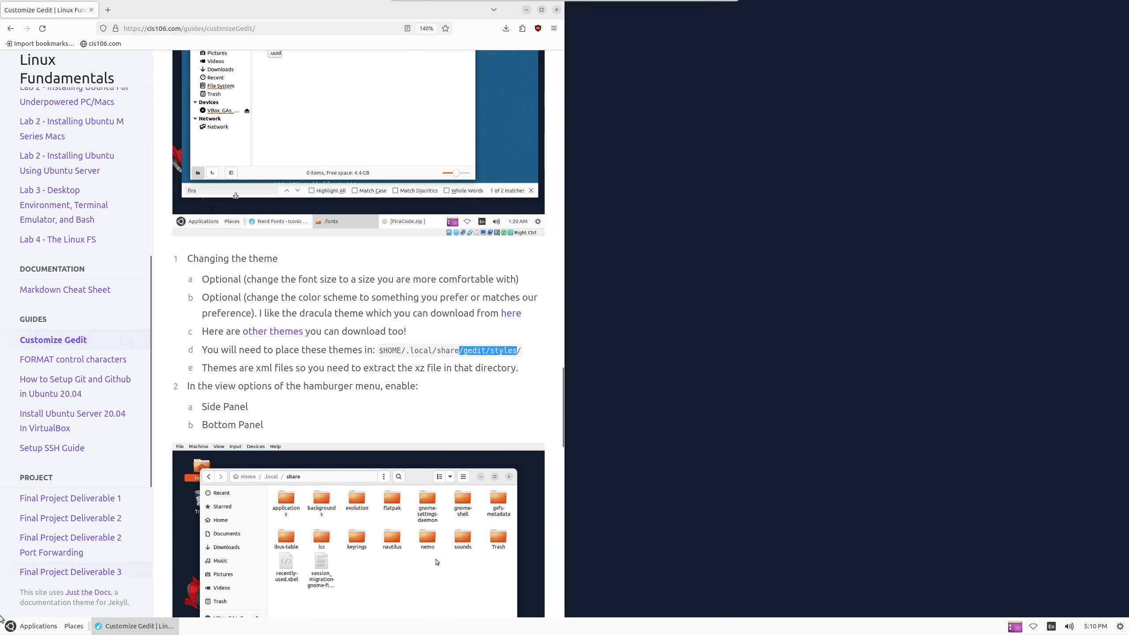
pyautogui.click(39, 626)
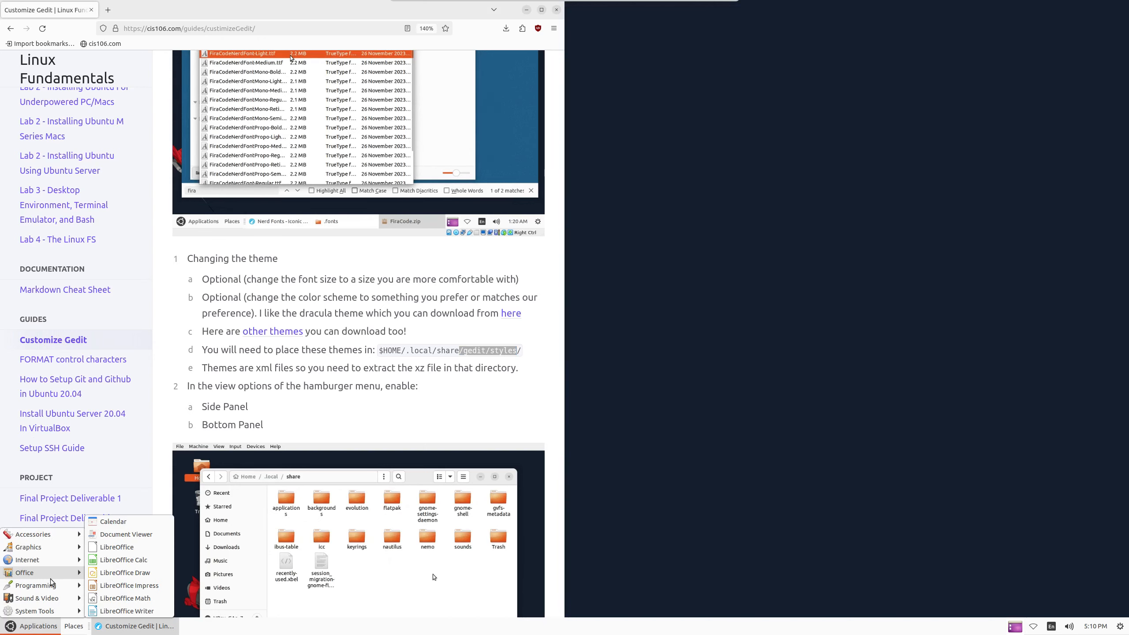
pyautogui.moveTo(73, 535)
pyautogui.click(138, 586)
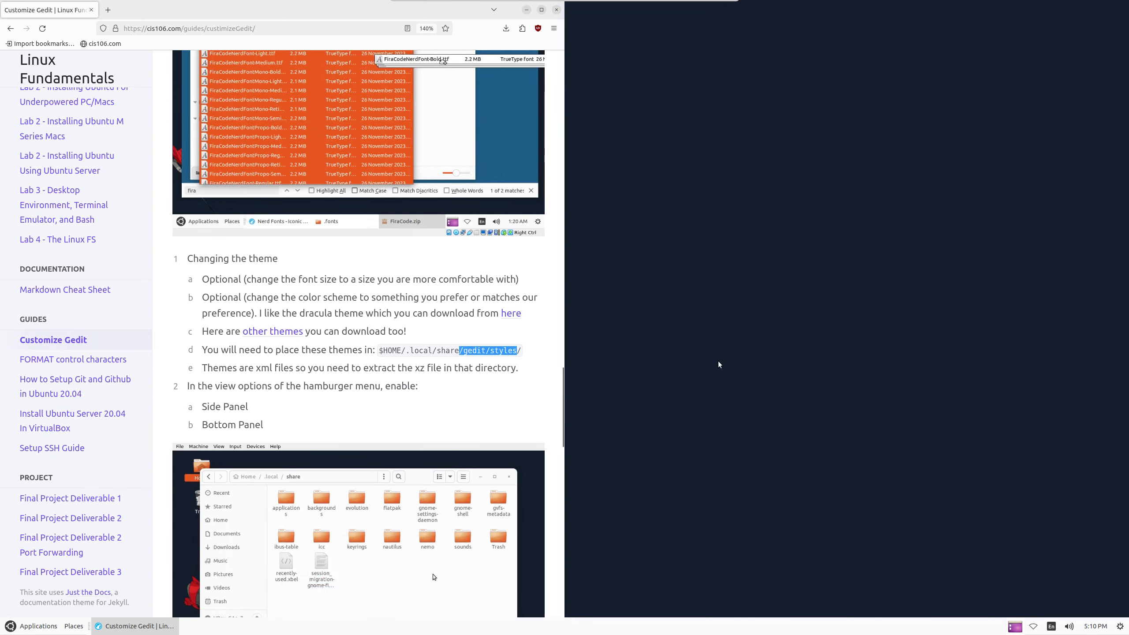
pyautogui.press('super+Right')
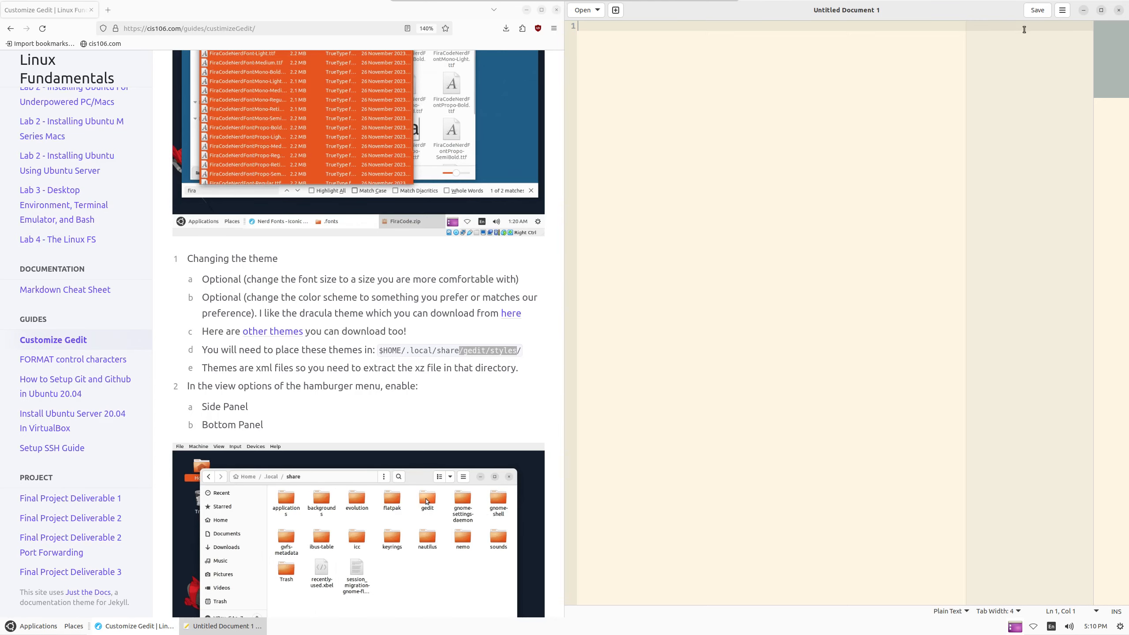
# In Preferences > Font & Colors, compare Pop Dark and apply the Pop Light color scheme
pyautogui.click(1062, 10)
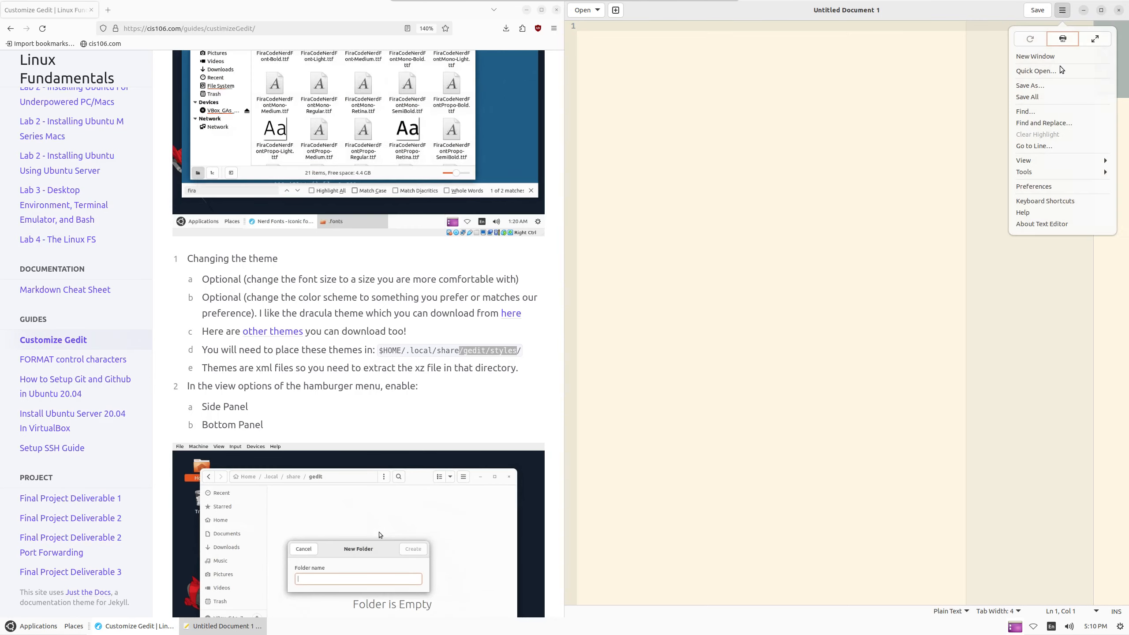
pyautogui.click(1049, 187)
pyautogui.click(860, 164)
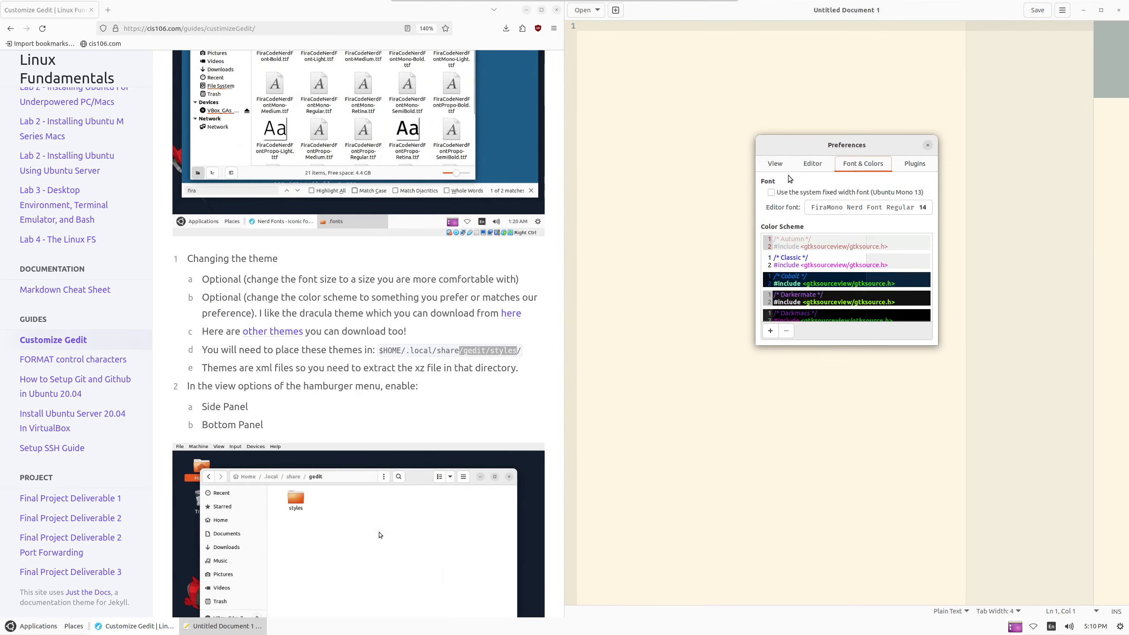
pyautogui.scroll(-5, 838, 278)
pyautogui.scroll(-10, 839, 279)
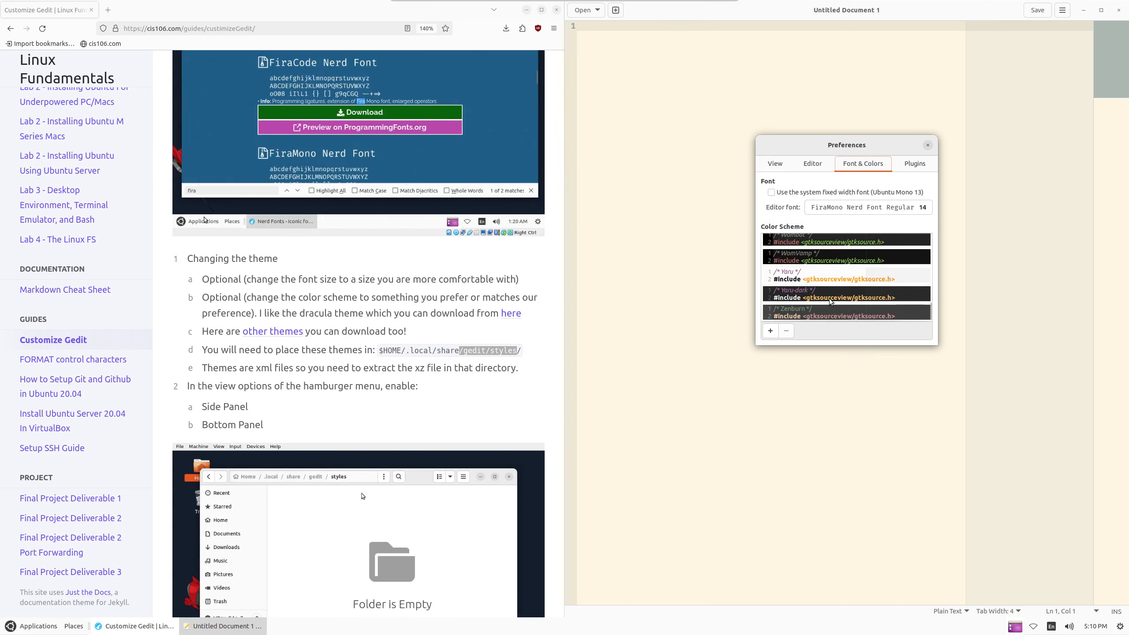
pyautogui.scroll(5, 828, 286)
pyautogui.scroll(-1, 823, 251)
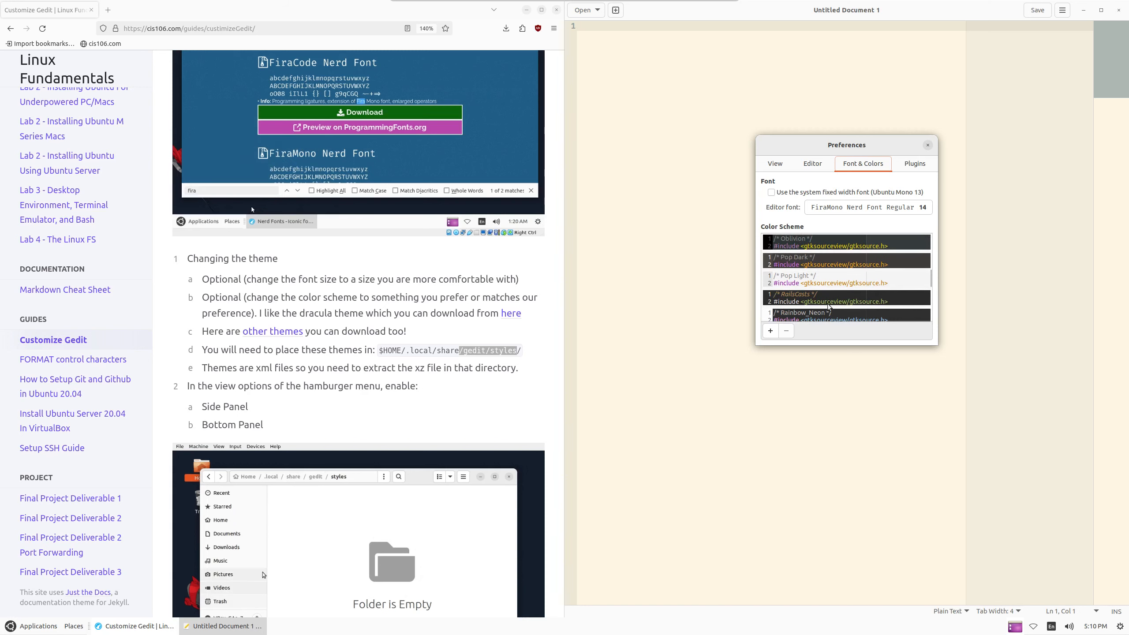
pyautogui.click(866, 279)
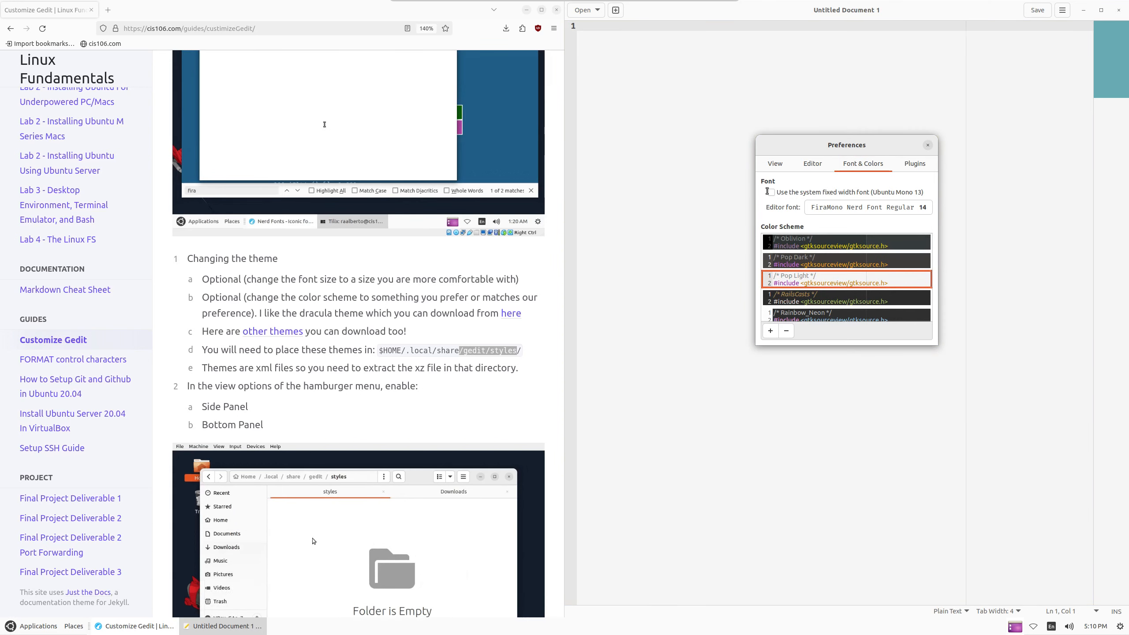
pyautogui.click(829, 262)
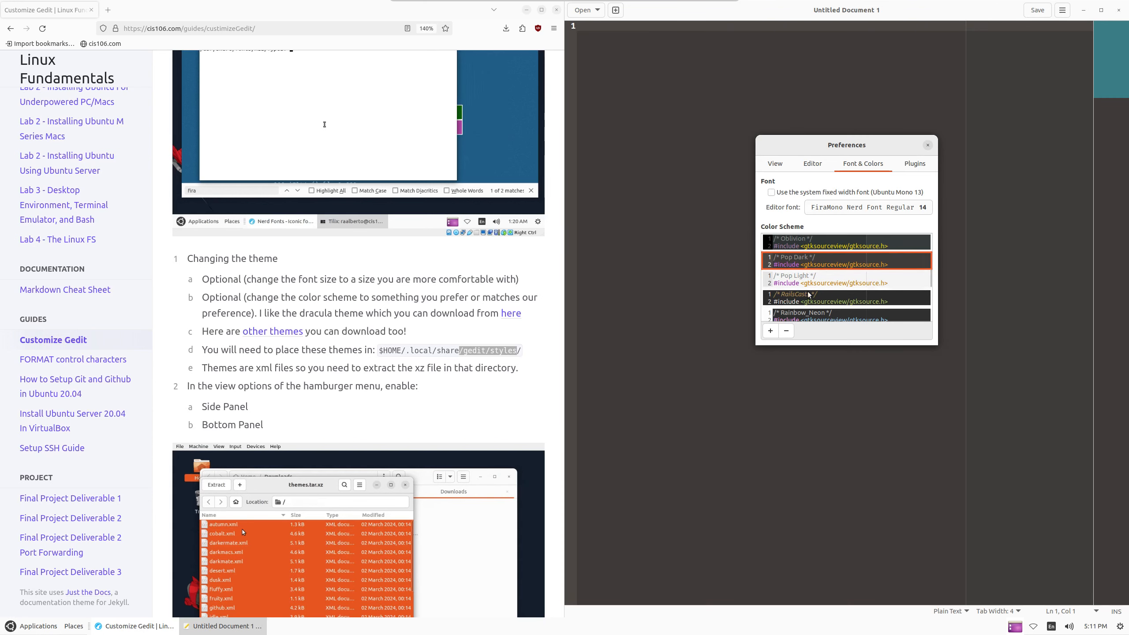
pyautogui.click(773, 278)
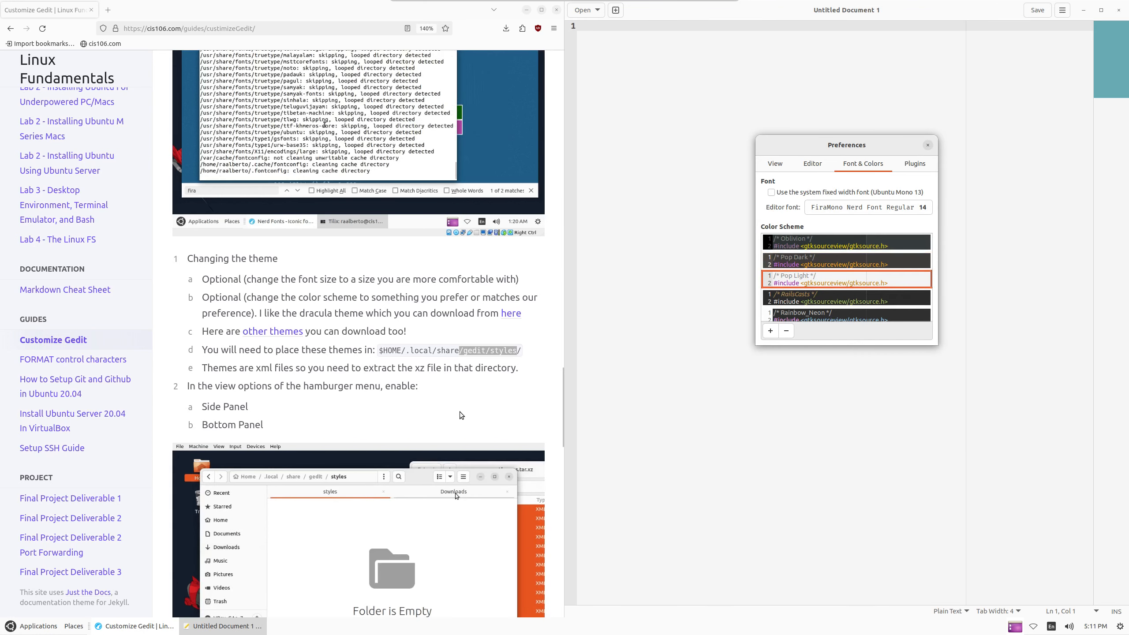
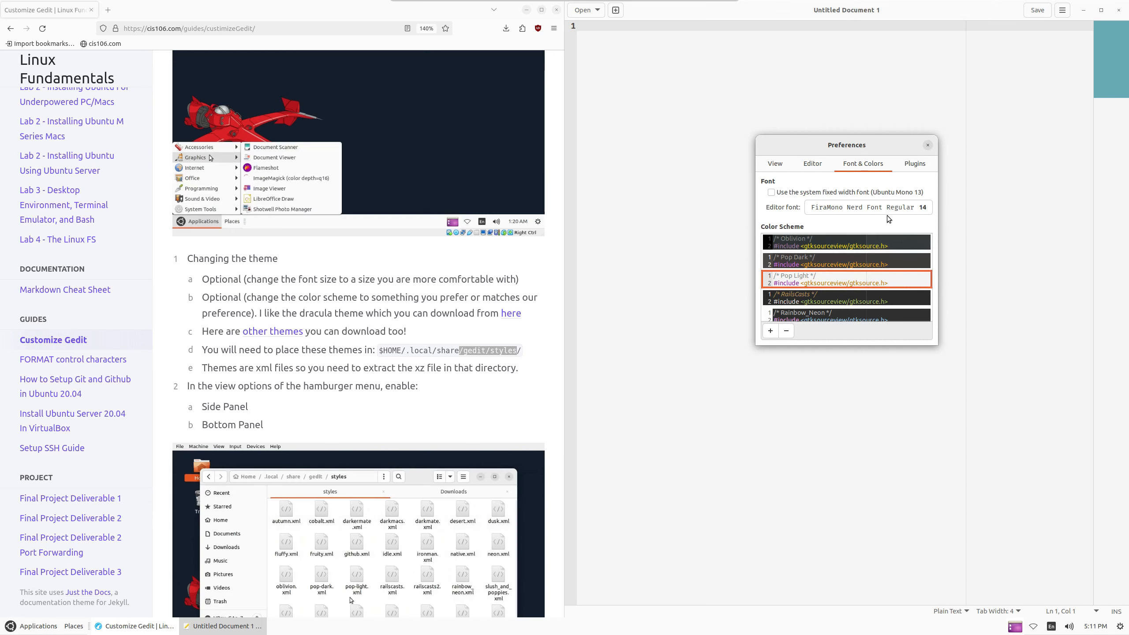
# Close Preferences, leaving the empty Untitled Document 1 in FiraMono Nerd Font 14 and Pop Light
pyautogui.click(927, 144)
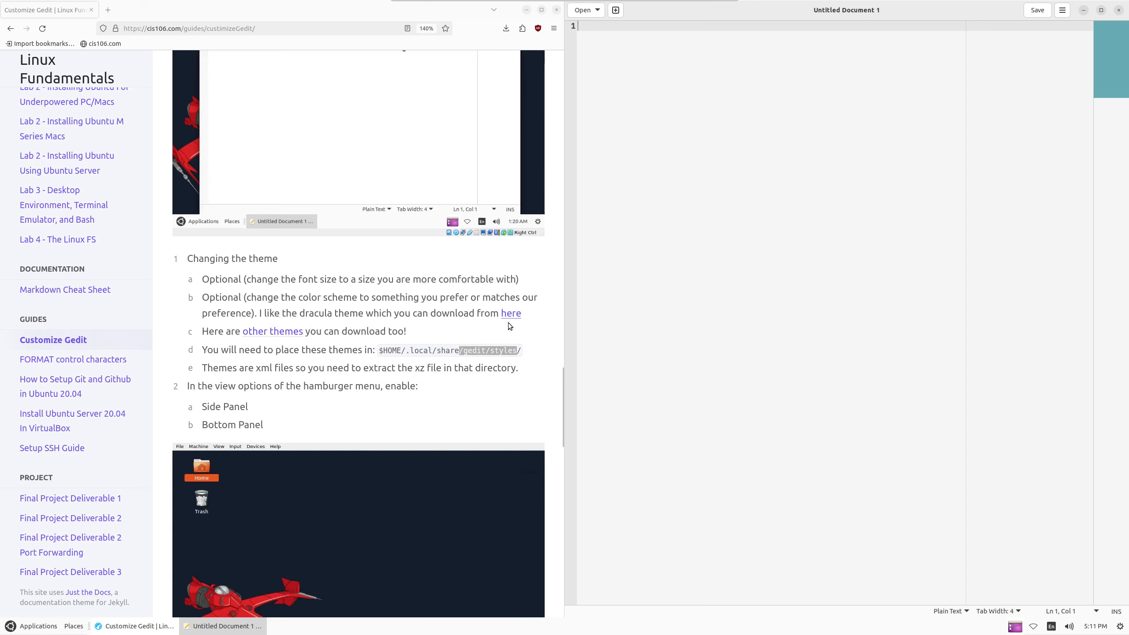
pyautogui.scroll(-10, 371, 360)
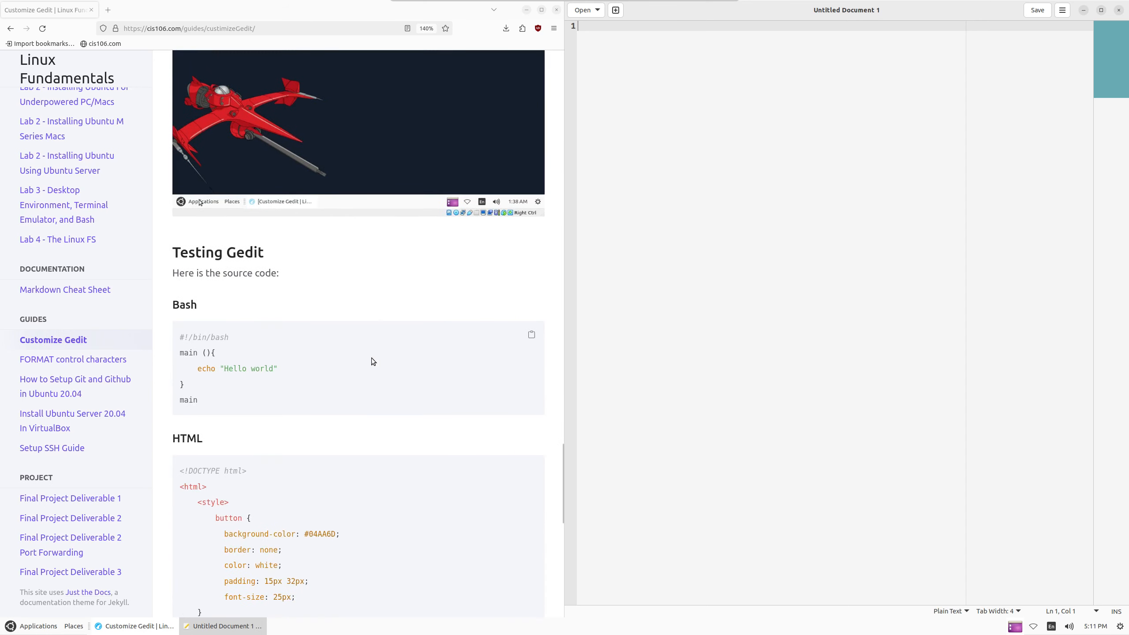
pyautogui.scroll(-2, 373, 361)
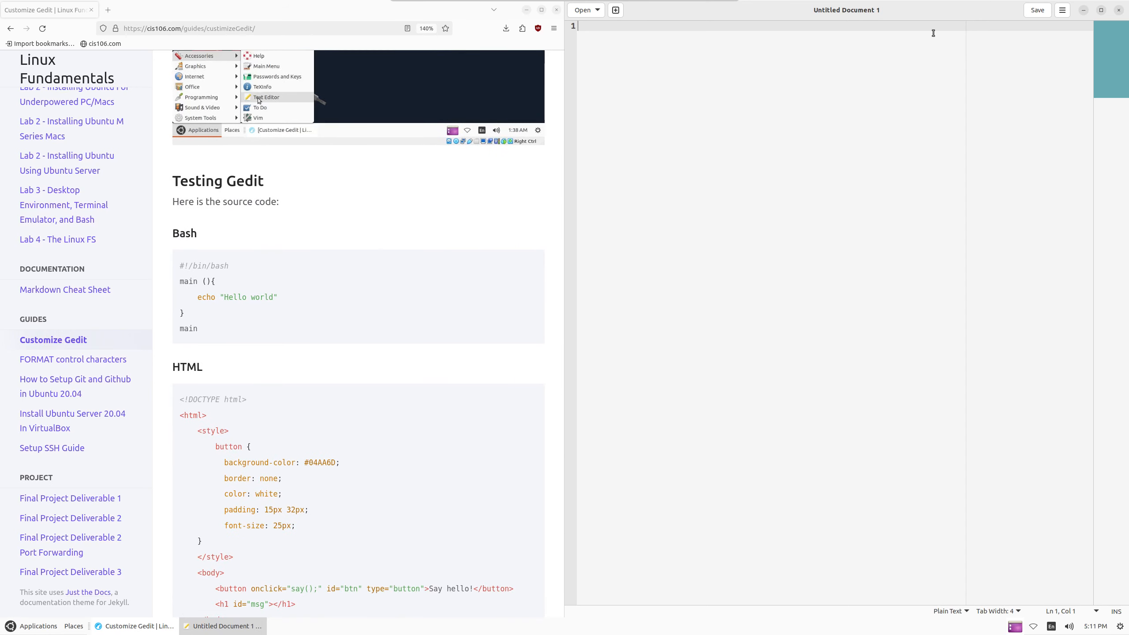
# Turn on the side panel and switch it to the File Browser view
pyautogui.click(1063, 10)
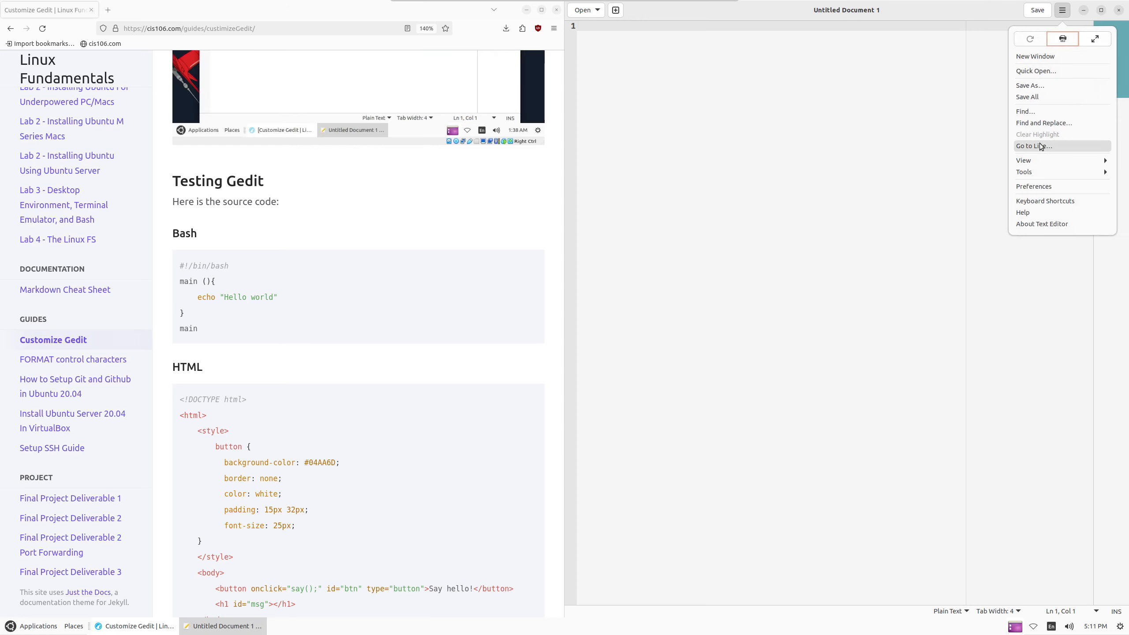
pyautogui.click(1049, 160)
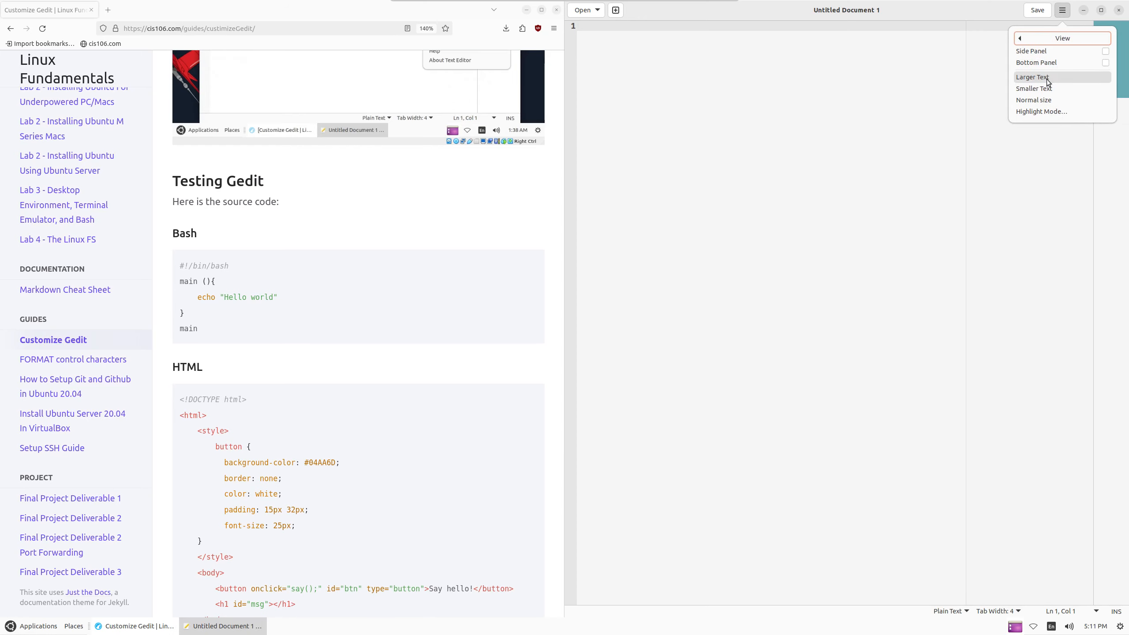
pyautogui.click(1097, 50)
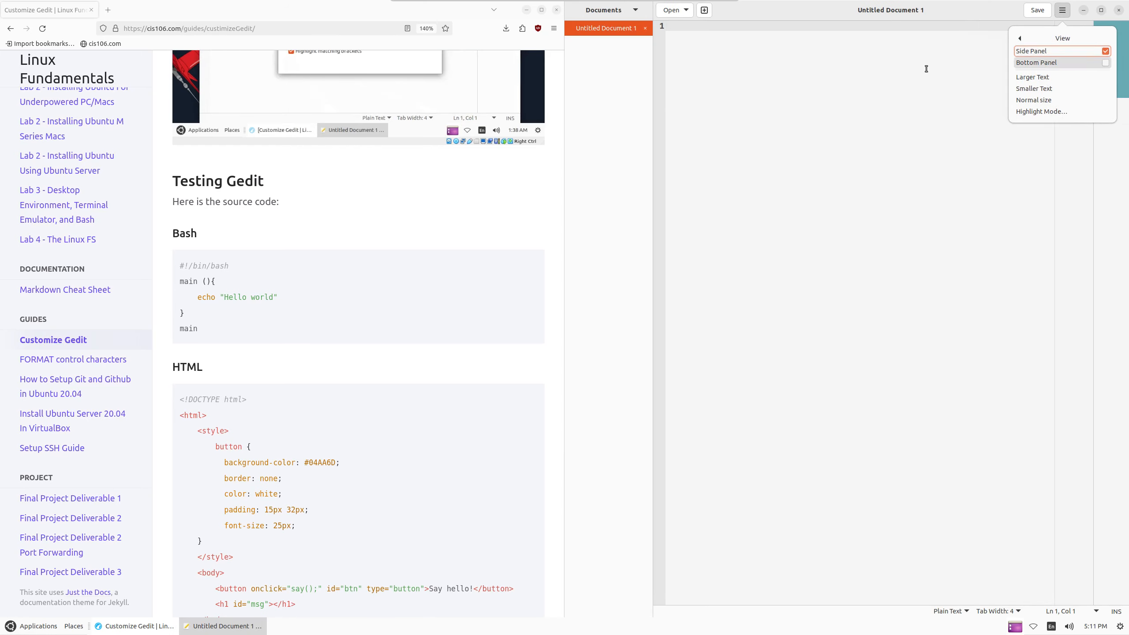
pyautogui.click(638, 10)
pyautogui.click(637, 10)
pyautogui.click(612, 56)
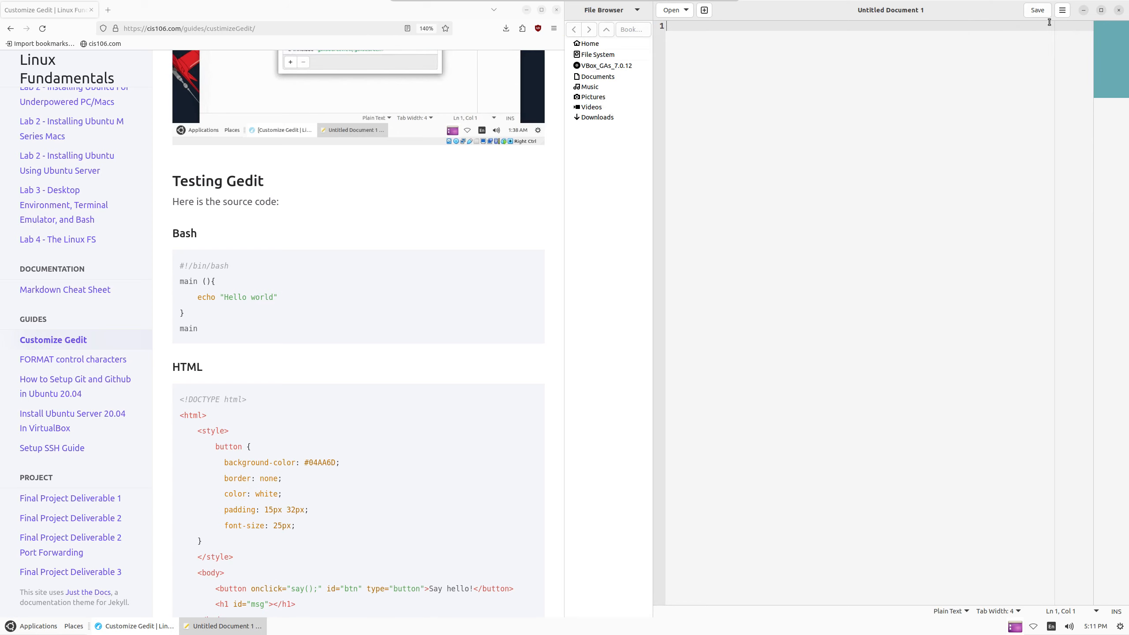
# Turn on the bottom panel to show the embedded terminal
pyautogui.click(1062, 10)
pyautogui.click(1053, 160)
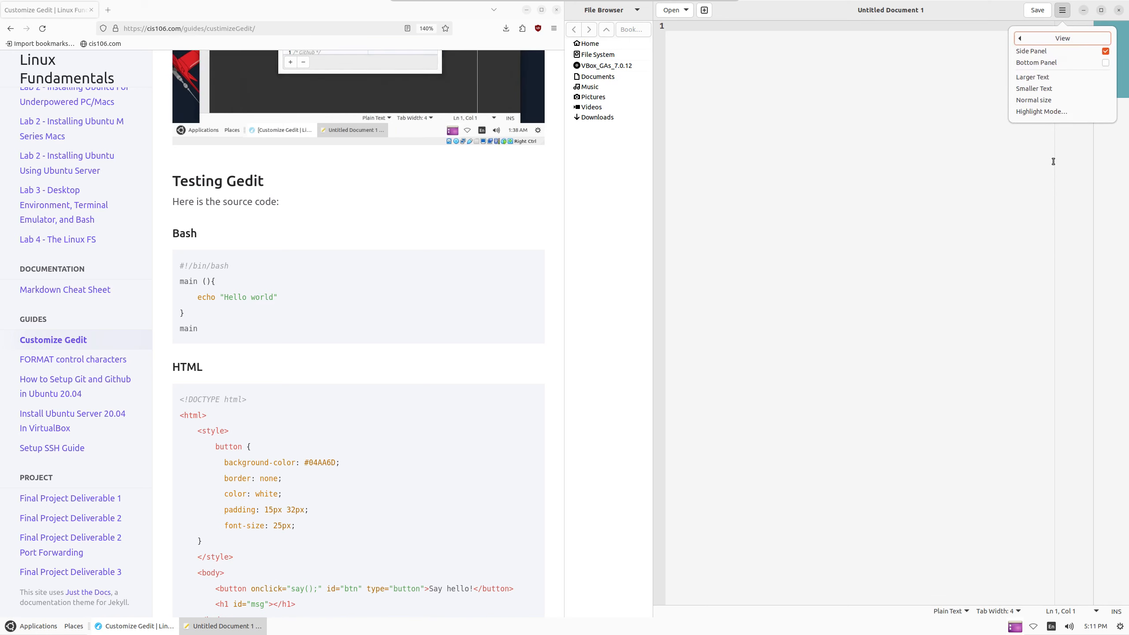
pyautogui.click(1061, 63)
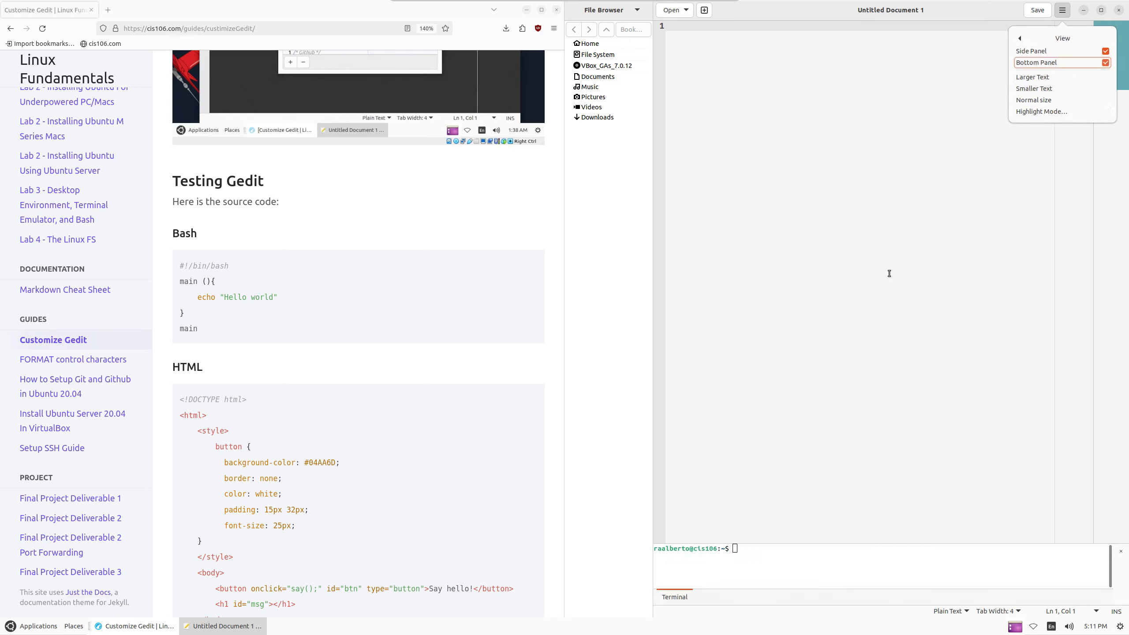
pyautogui.click(771, 462)
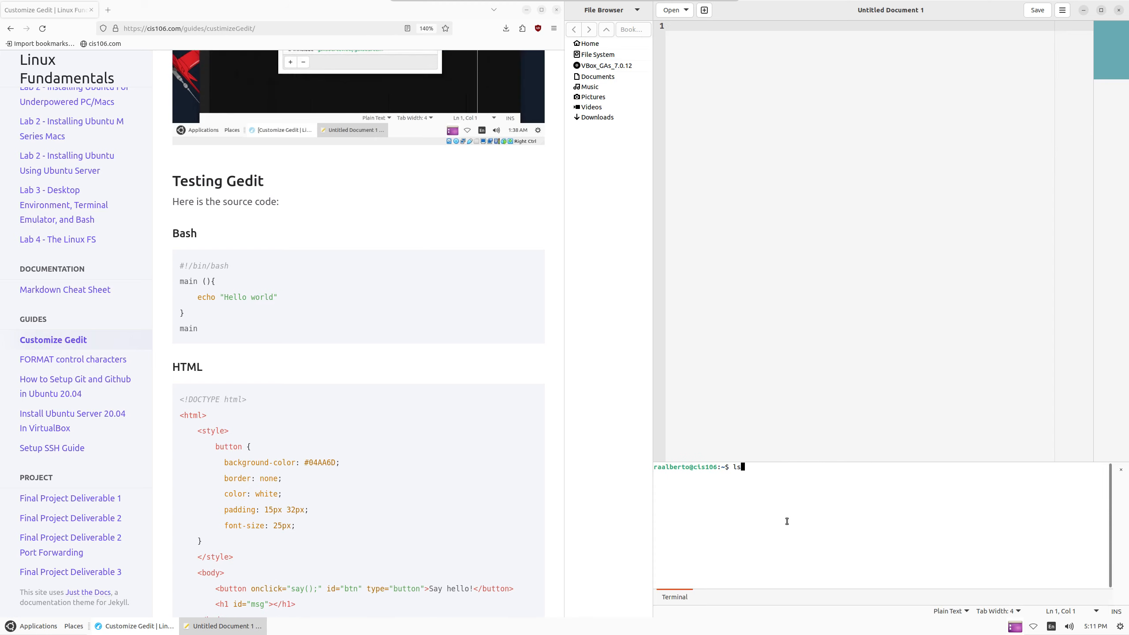
# Run ls in the embedded terminal and re-snap gedit to the right half of the screen
pyautogui.press('Return')
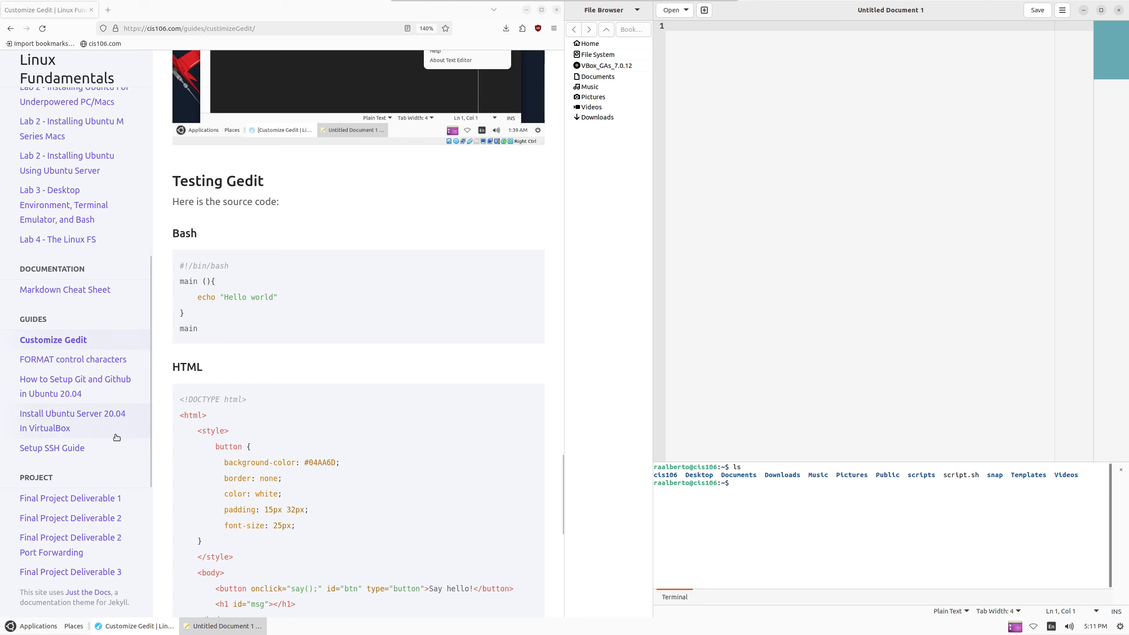
pyautogui.click(1063, 10)
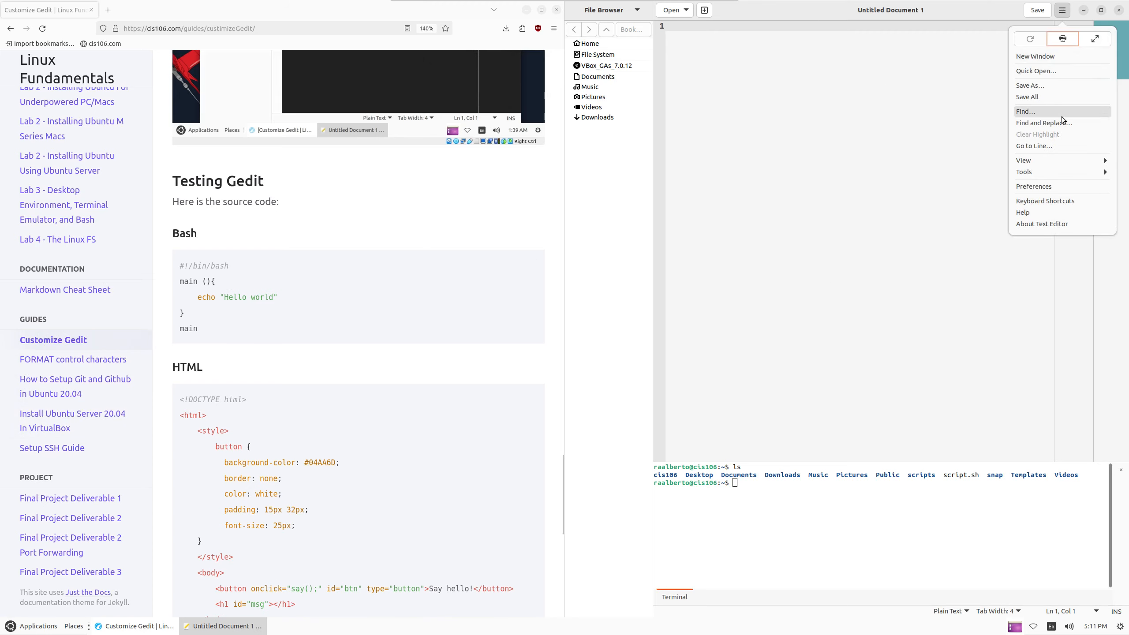
pyautogui.click(815, 209)
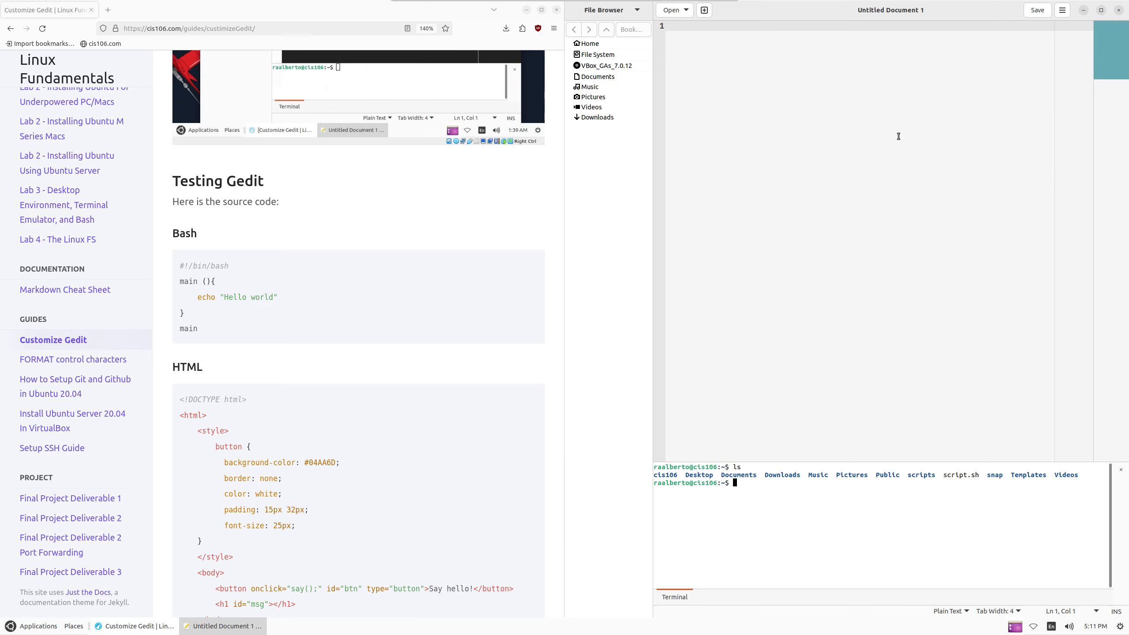
pyautogui.moveTo(874, 7); pyautogui.dragTo(682, 152)
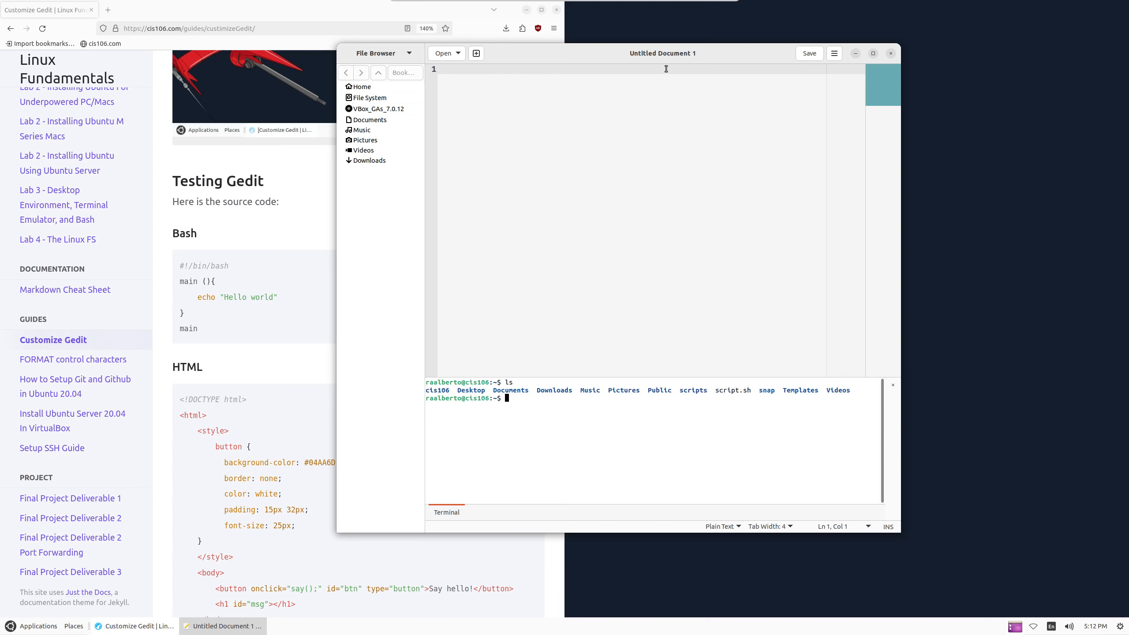
pyautogui.press('super+Right')
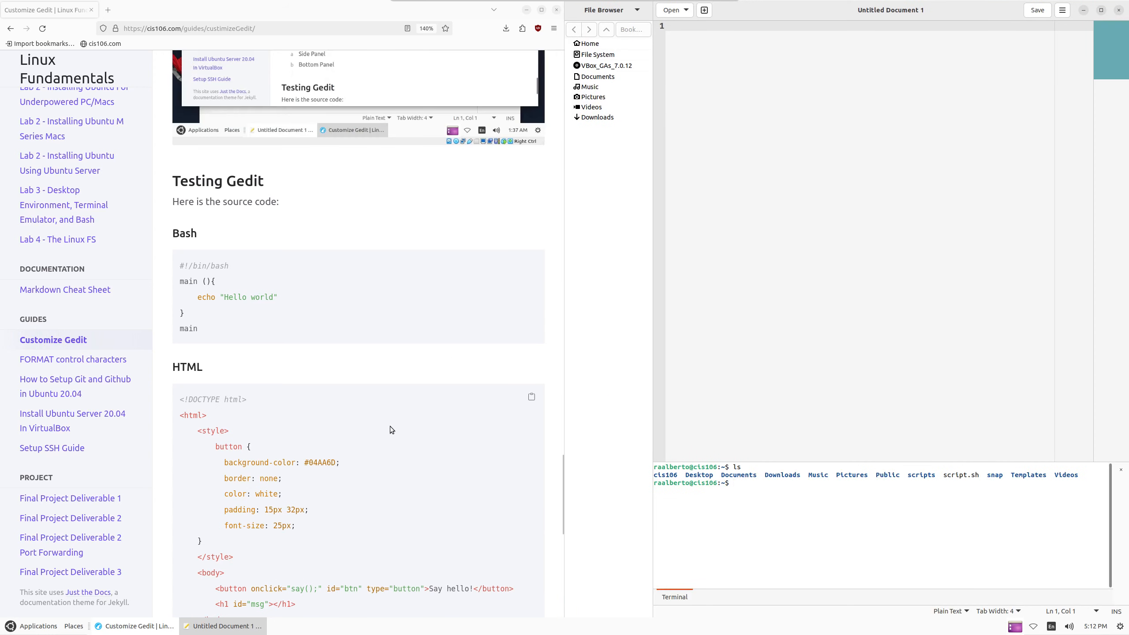
pyautogui.scroll(3, 409, 402)
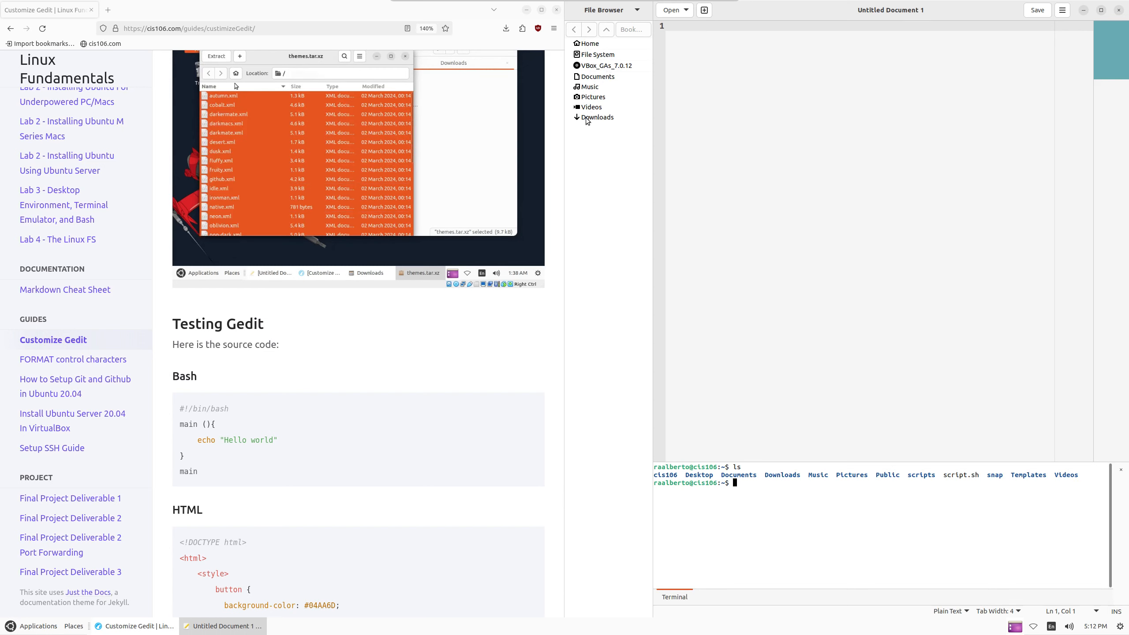
# Browse to Home > scripts in the file browser and create an empty file named hello.sh
pyautogui.click(591, 46)
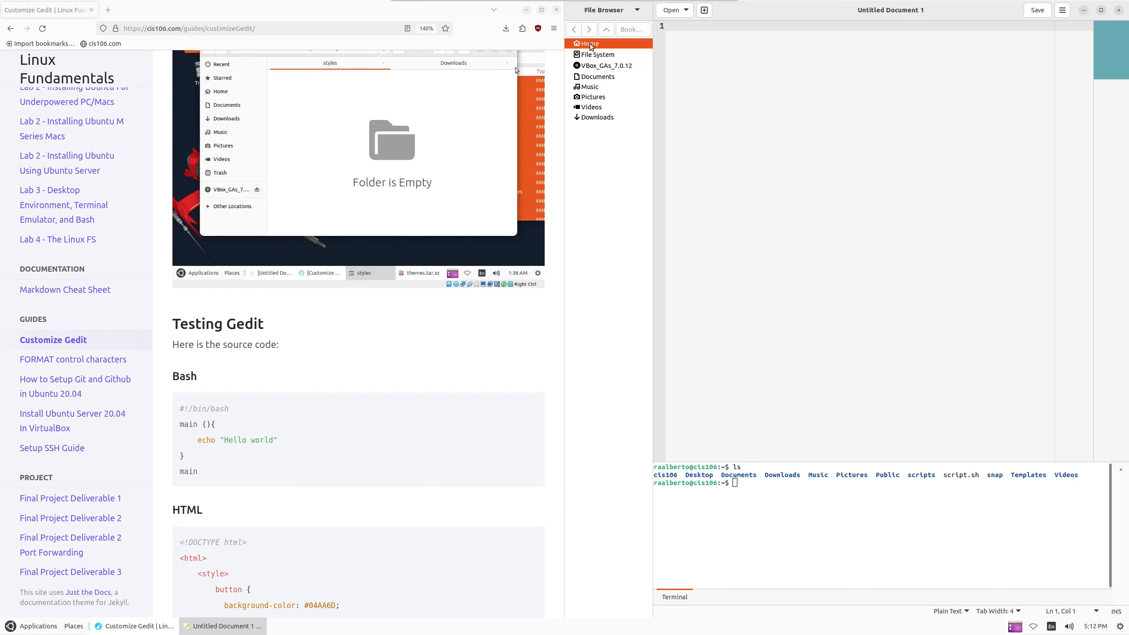
pyautogui.doubleClick(591, 45)
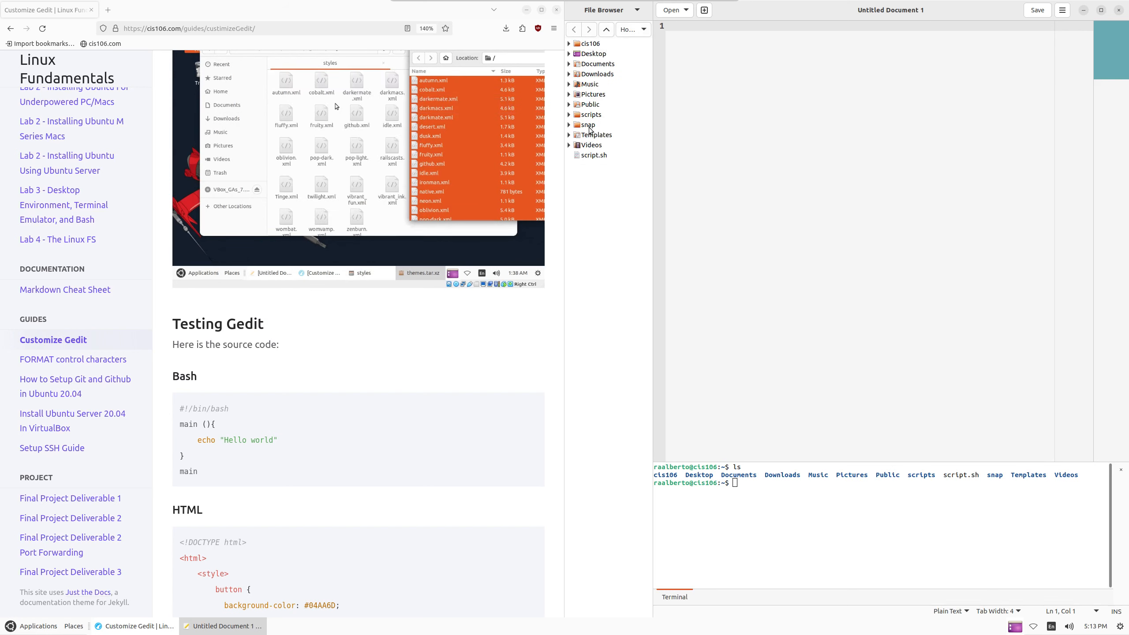
pyautogui.doubleClick(591, 115)
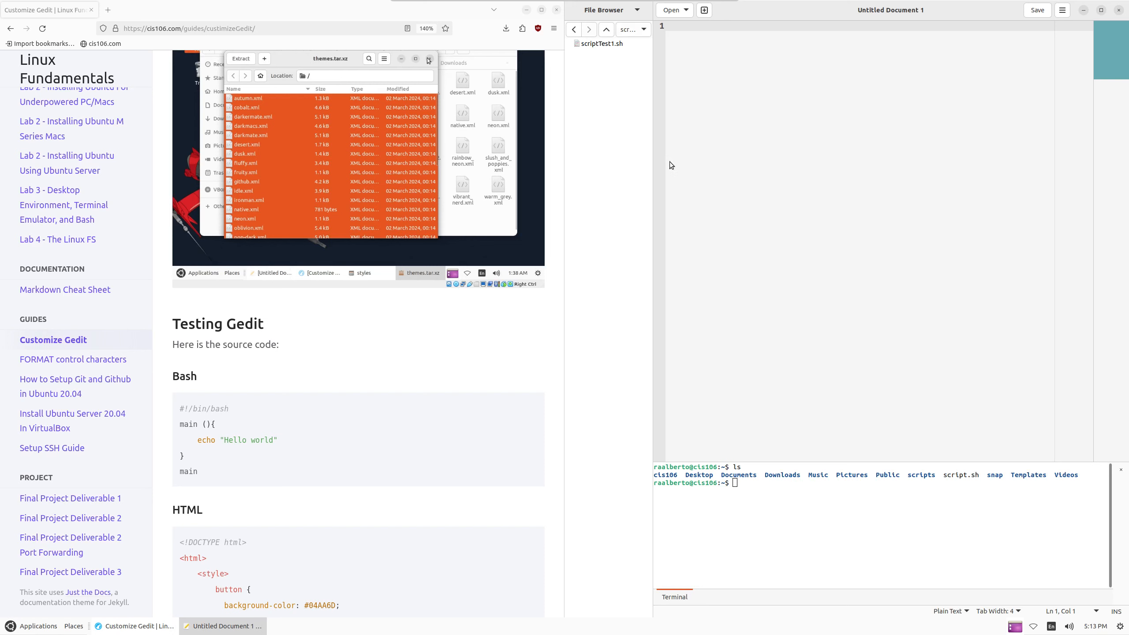
pyautogui.rightClick(590, 66)
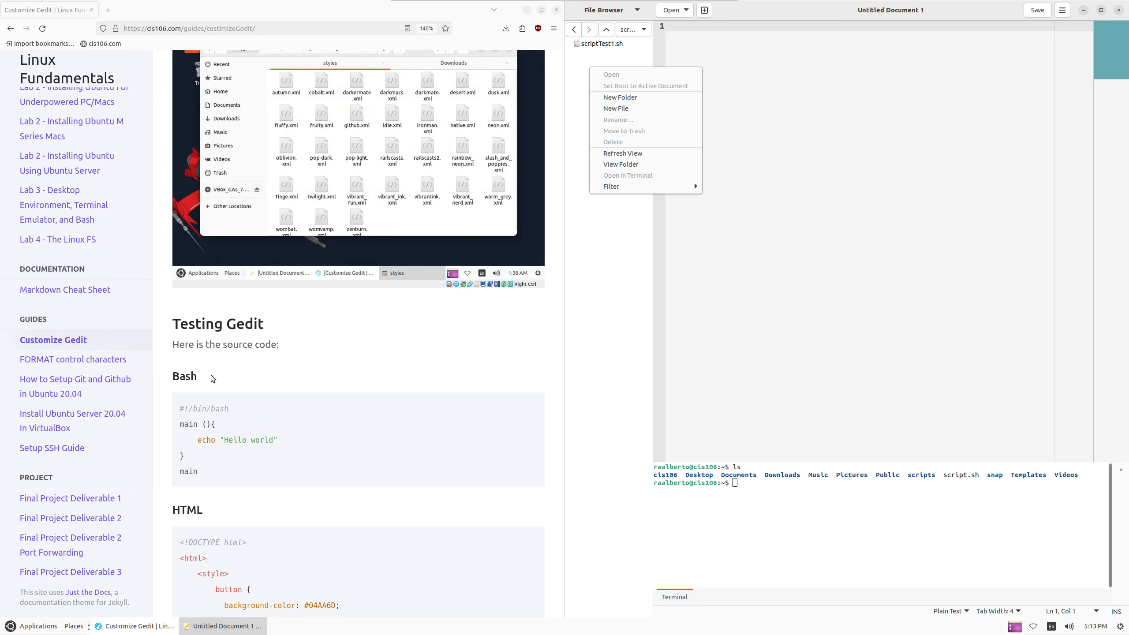
pyautogui.click(618, 107)
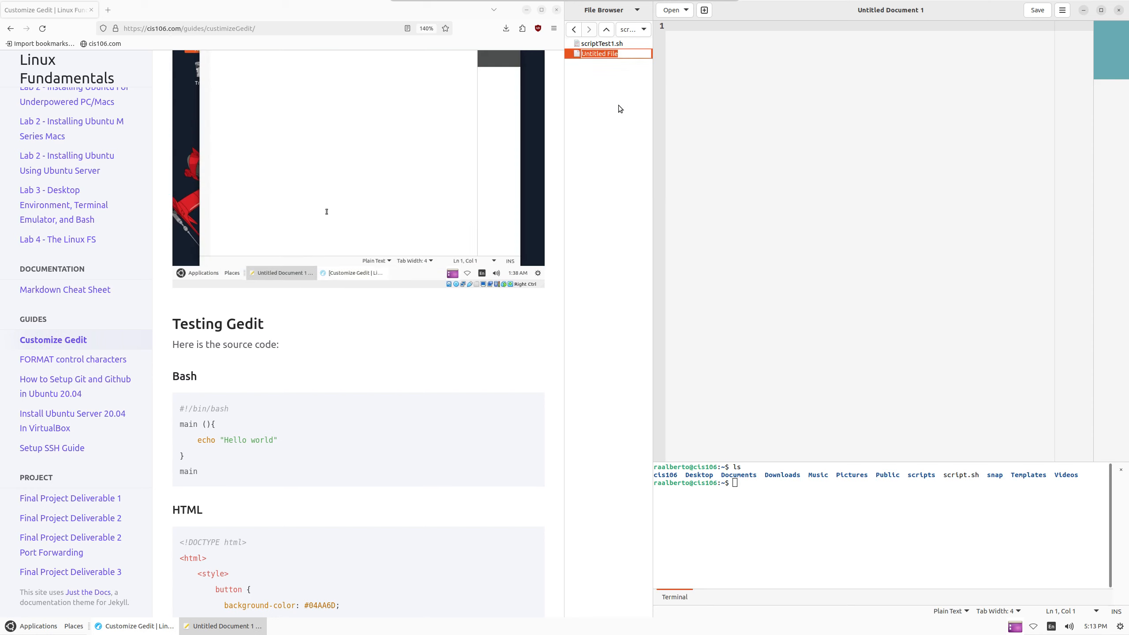
pyautogui.write('hello.')
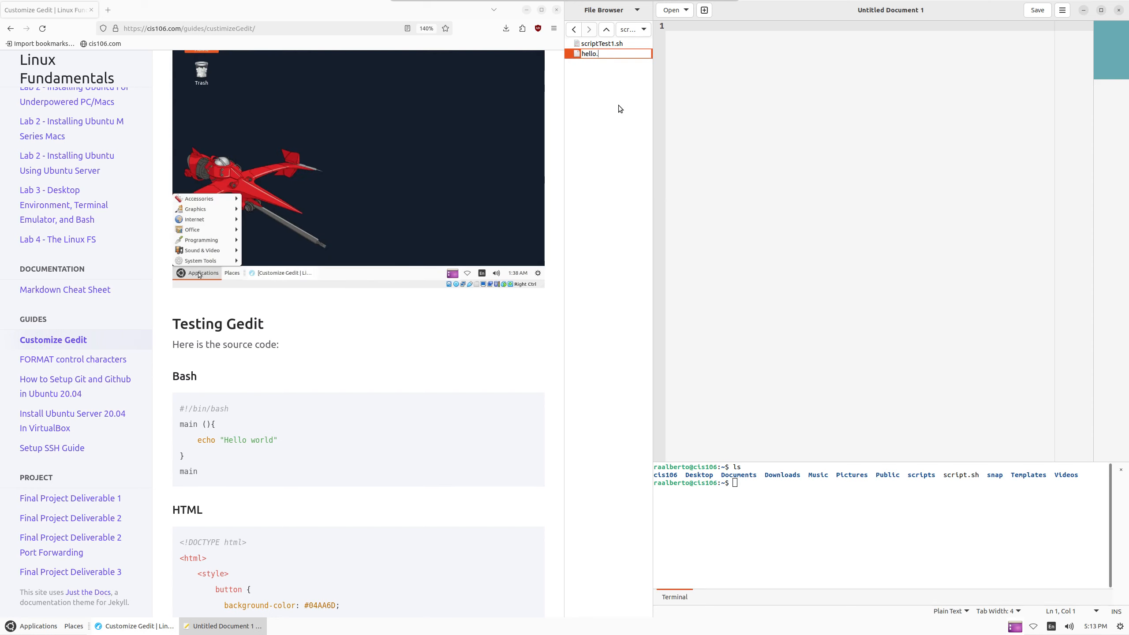
pyautogui.write('sh')
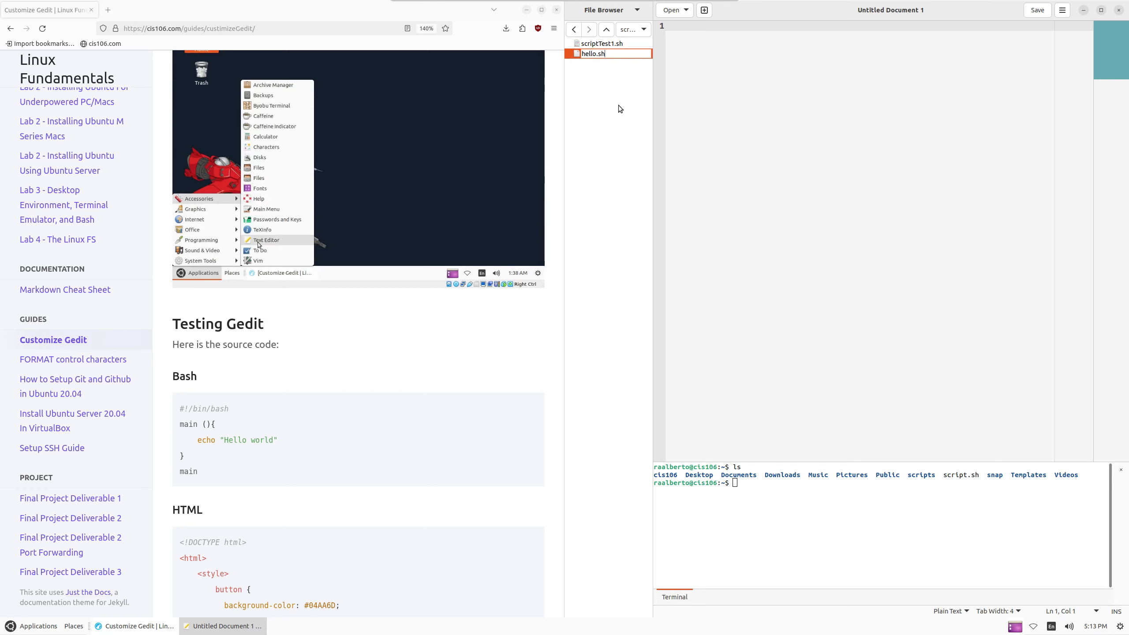
pyautogui.press('Return')
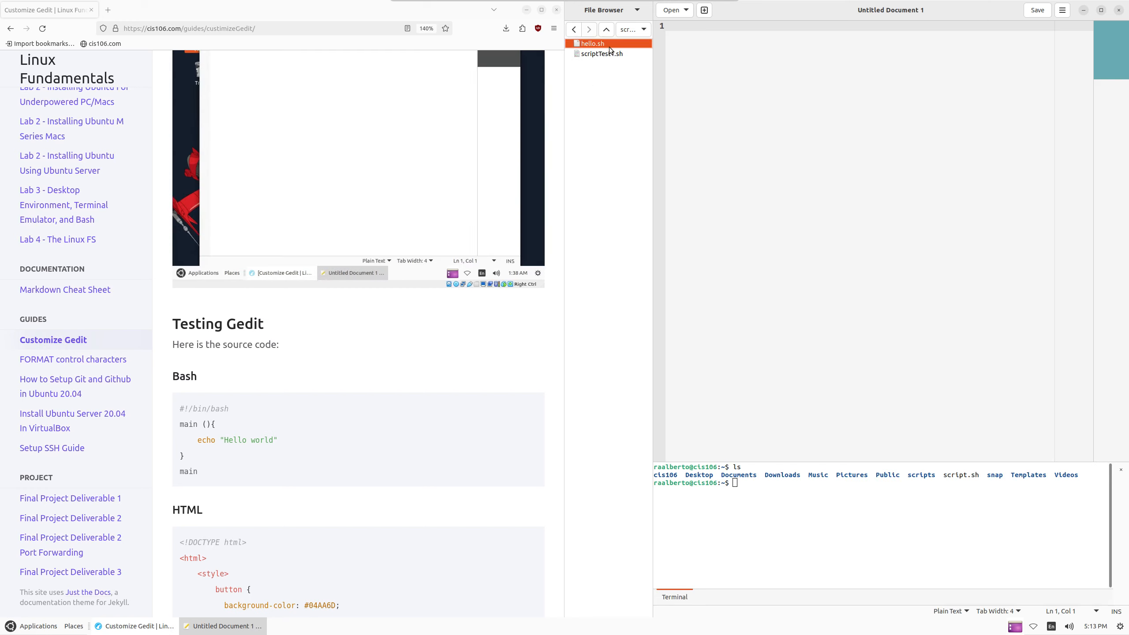
# Open hello.sh and write #!/bin/bash plus a main() function that echoes "hello world!"
pyautogui.doubleClick(607, 44)
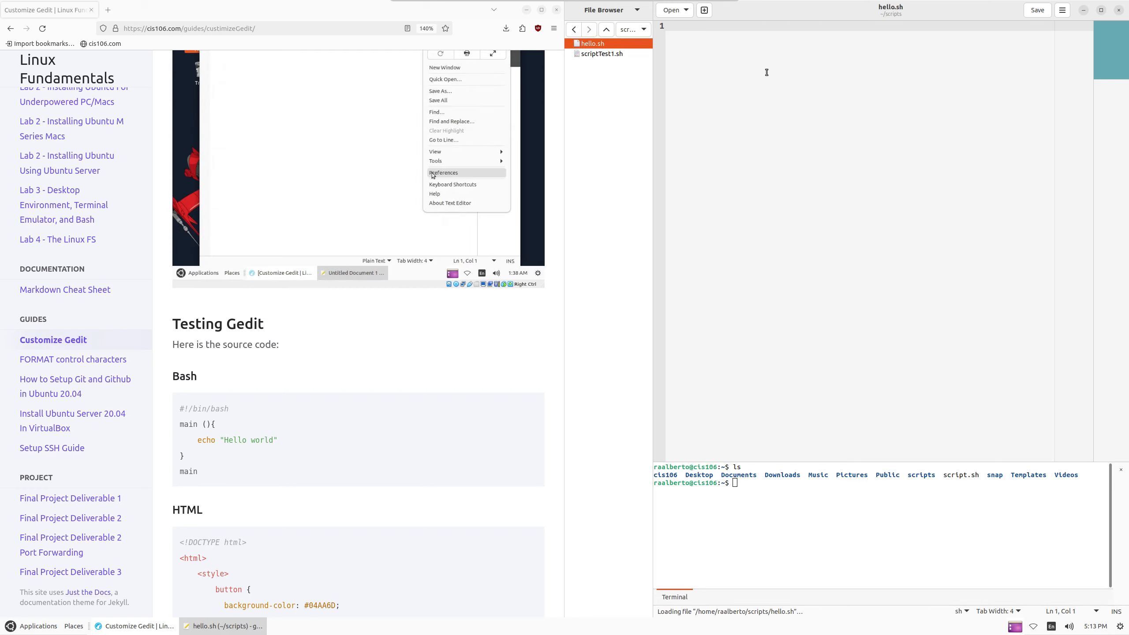
pyautogui.moveTo(199, 472); pyautogui.dragTo(169, 426)
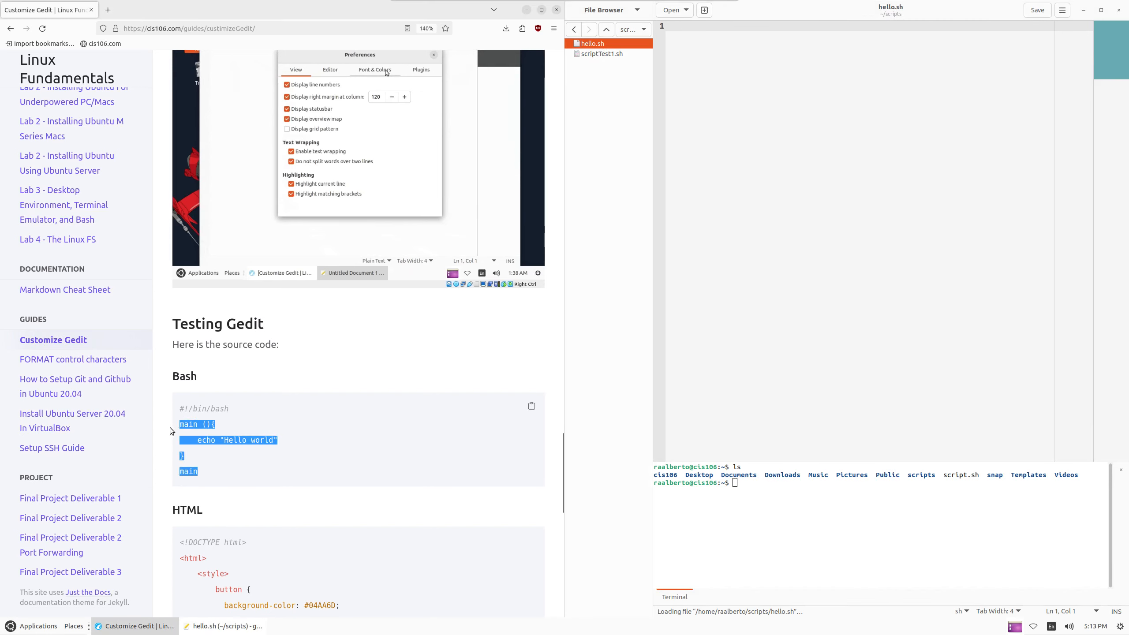
pyautogui.click(688, 236)
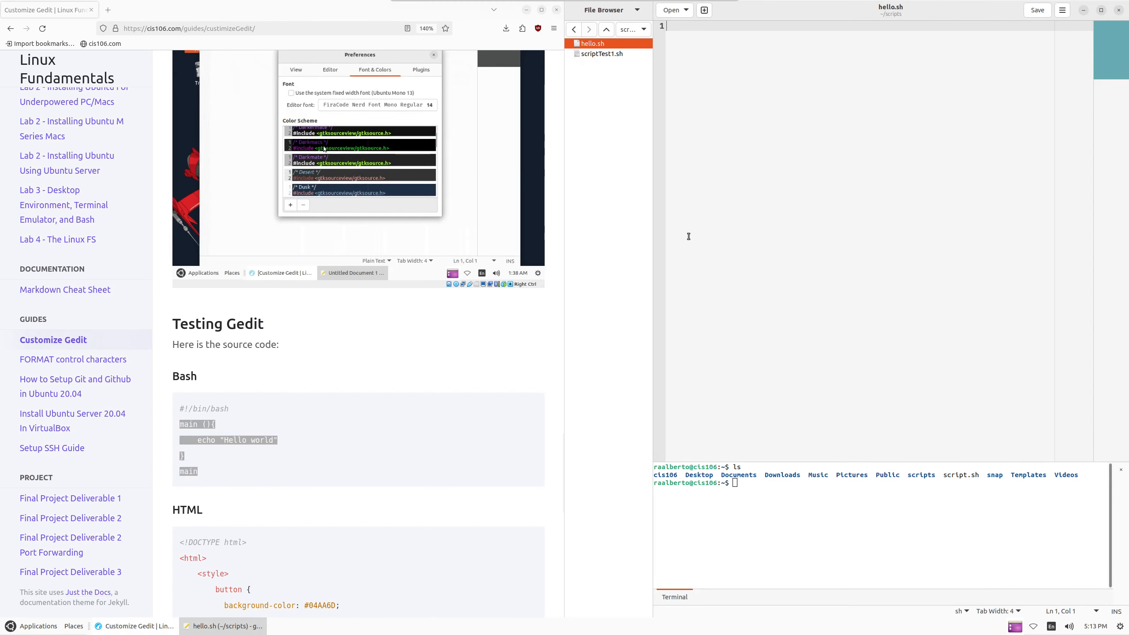
pyautogui.write('#!/bin/bash')
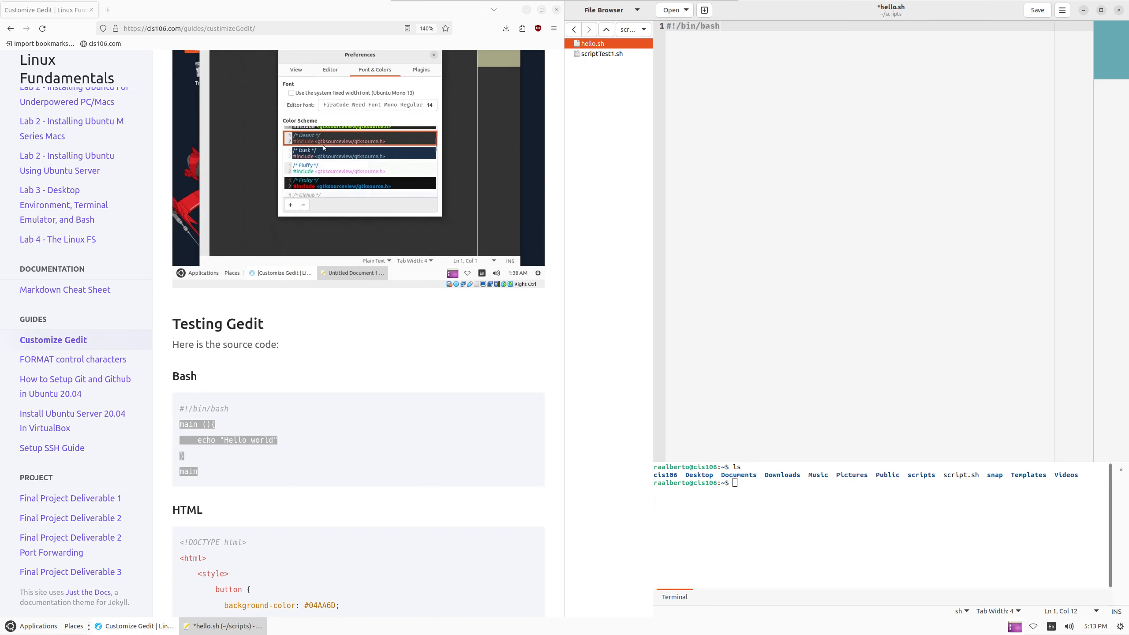
pyautogui.press('Return')
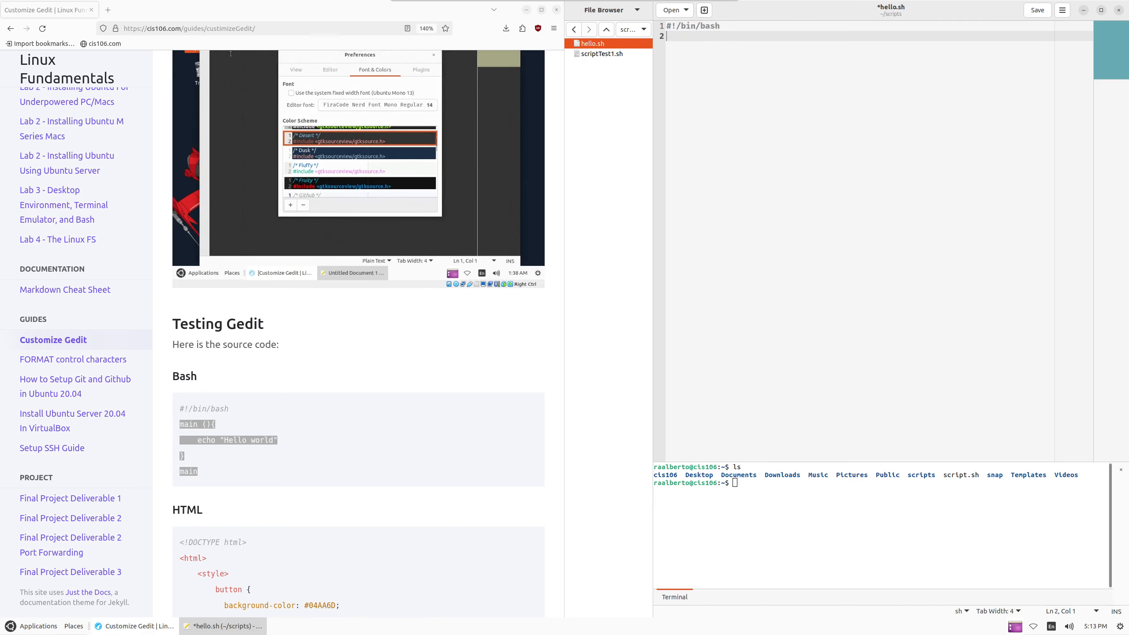
pyautogui.write('main(){')
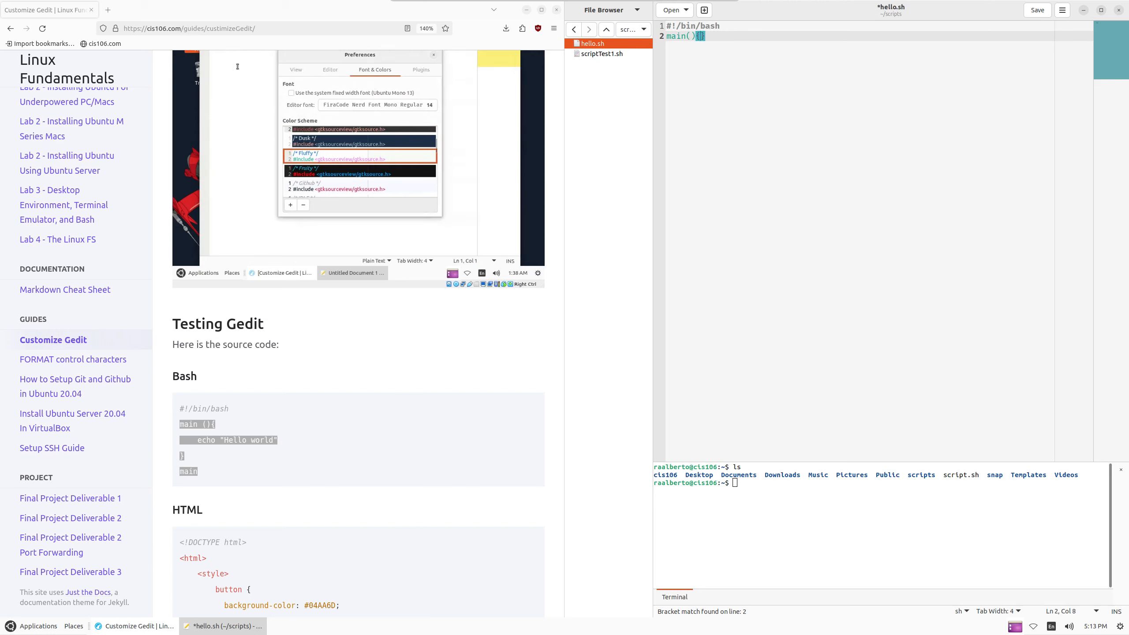
pyautogui.press('Return')
pyautogui.press('Return')
pyautogui.press('Up')
pyautogui.press('Tab')
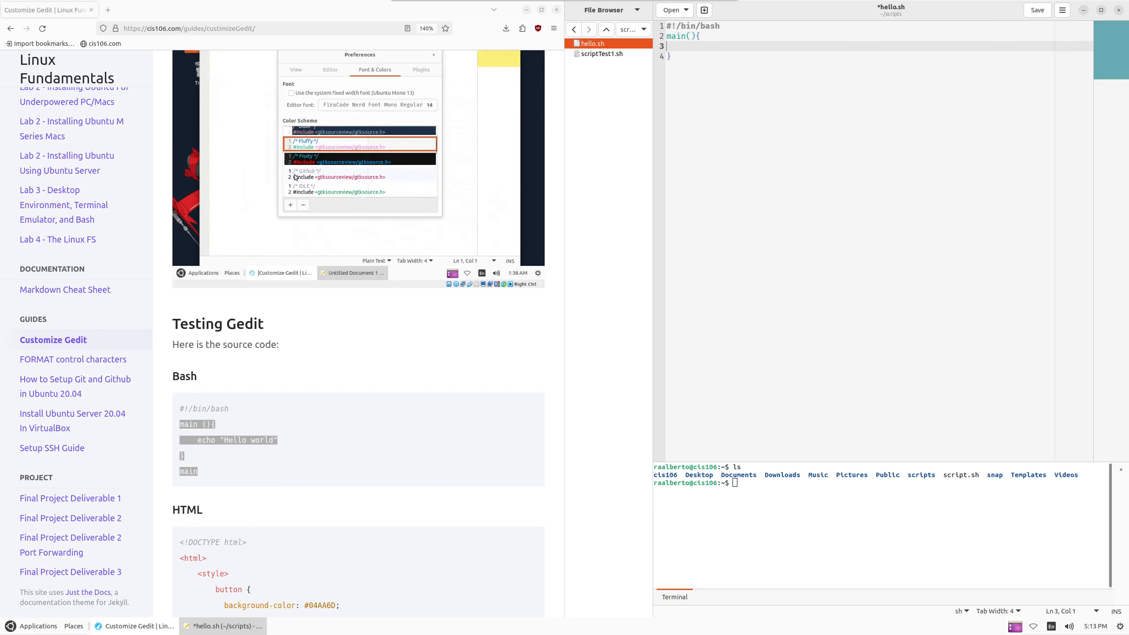
pyautogui.write('echo "')
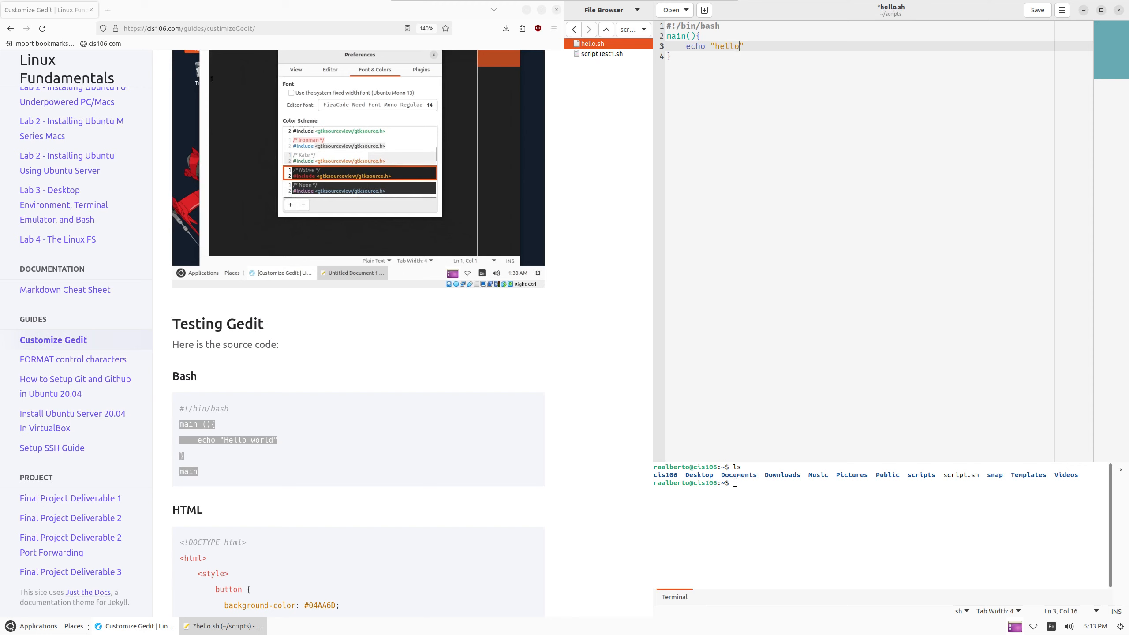
pyautogui.write('hello wop')
pyautogui.press('BackSpace')
pyautogui.write('rld!')
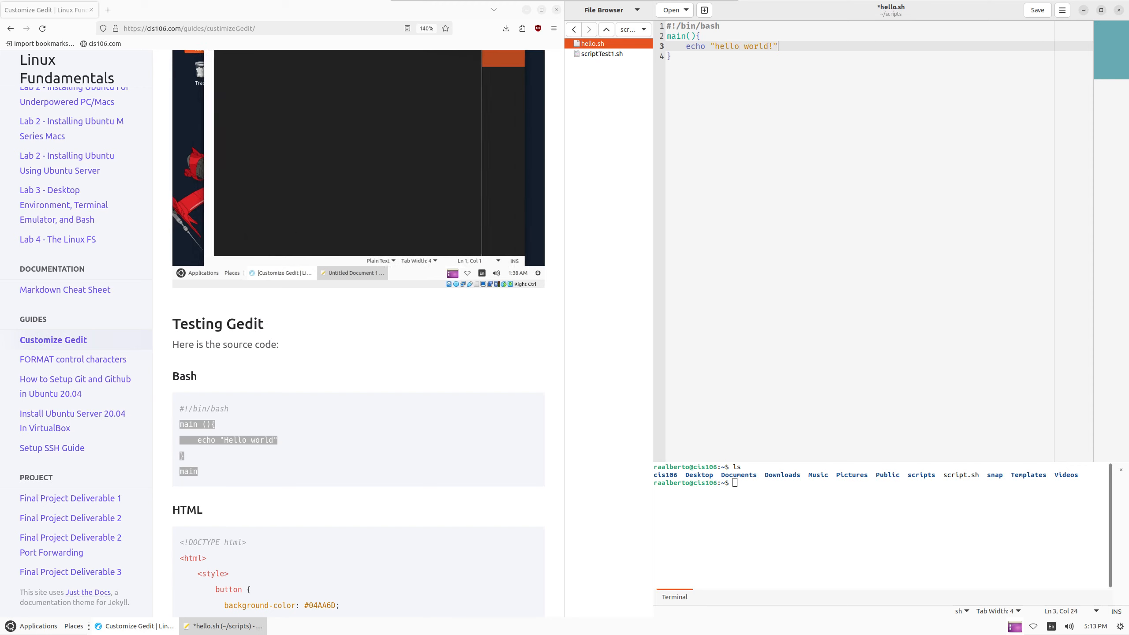
# Add a call to main below the function and save hello.sh
pyautogui.press('Down')
pyautogui.press('Return')
pyautogui.press('Return')
pyautogui.write('m')
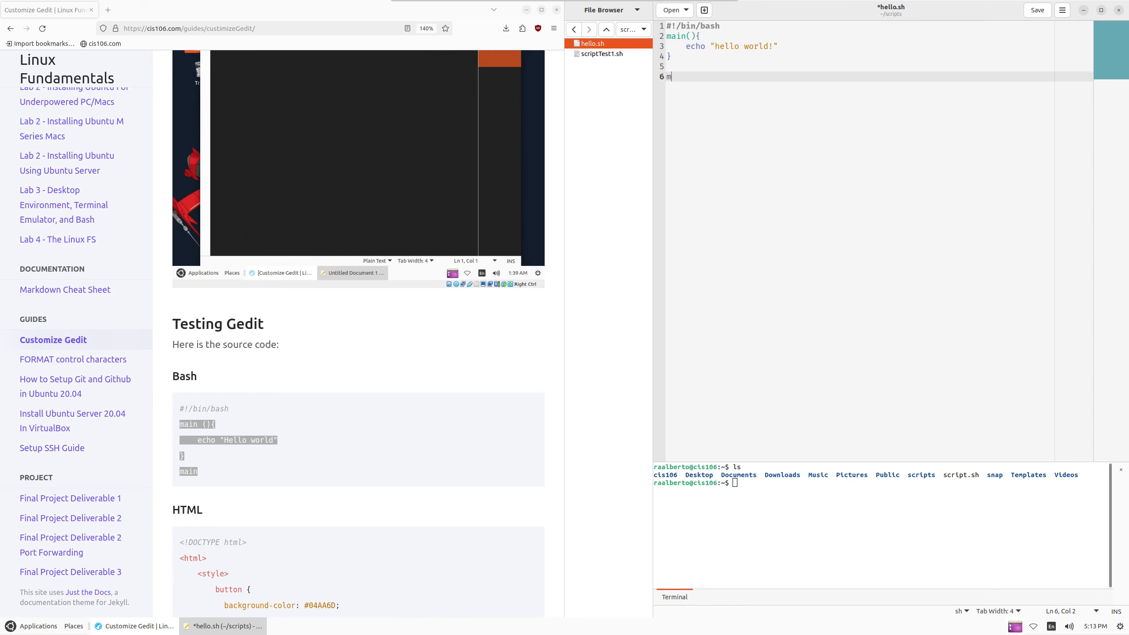
pyautogui.write('ain')
pyautogui.hotkey('ctrl', 's')
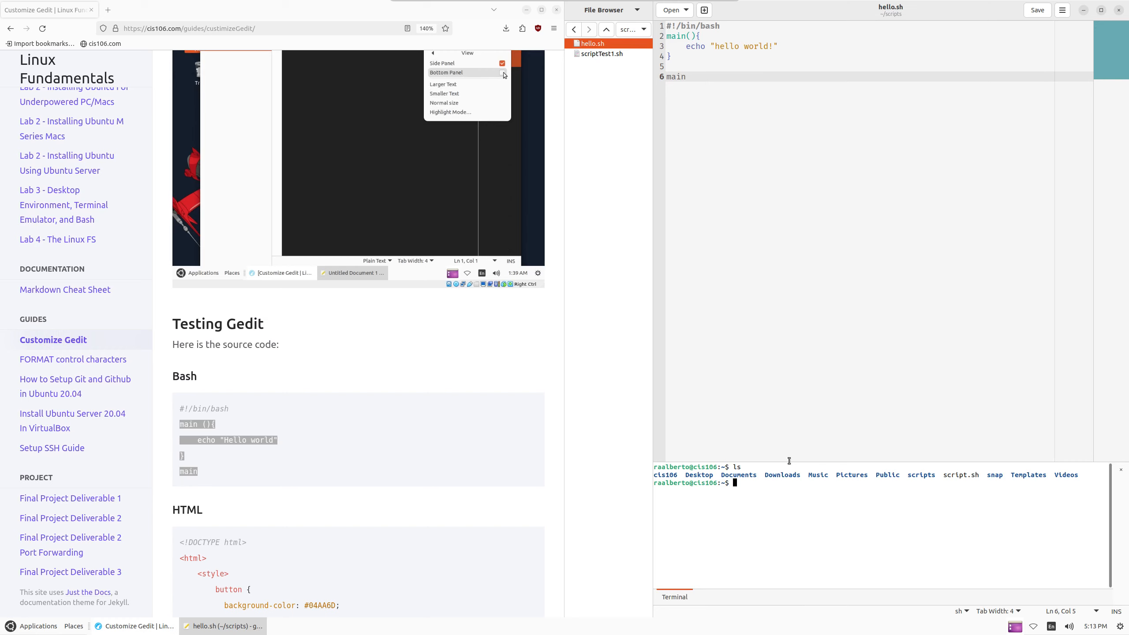
# In the terminal, cd into scripts, clear the screen, and run hello.sh with bash
pyautogui.write('cd ')
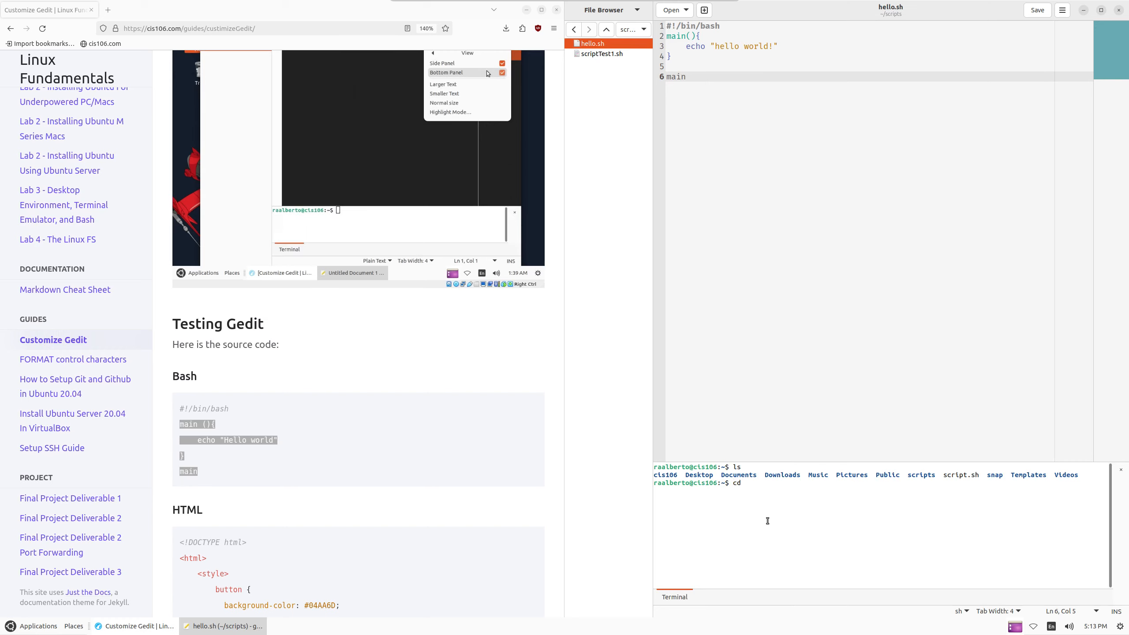
pyautogui.write('scripts/')
pyautogui.press('Return')
pyautogui.write('clear')
pyautogui.press('Return')
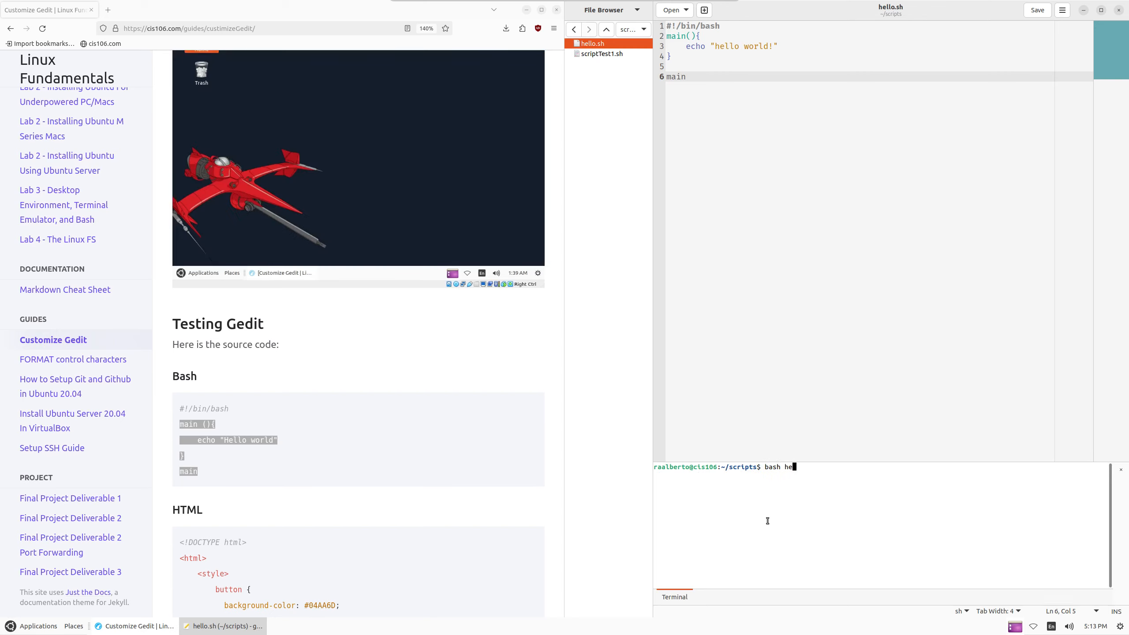
pyautogui.press('Return')
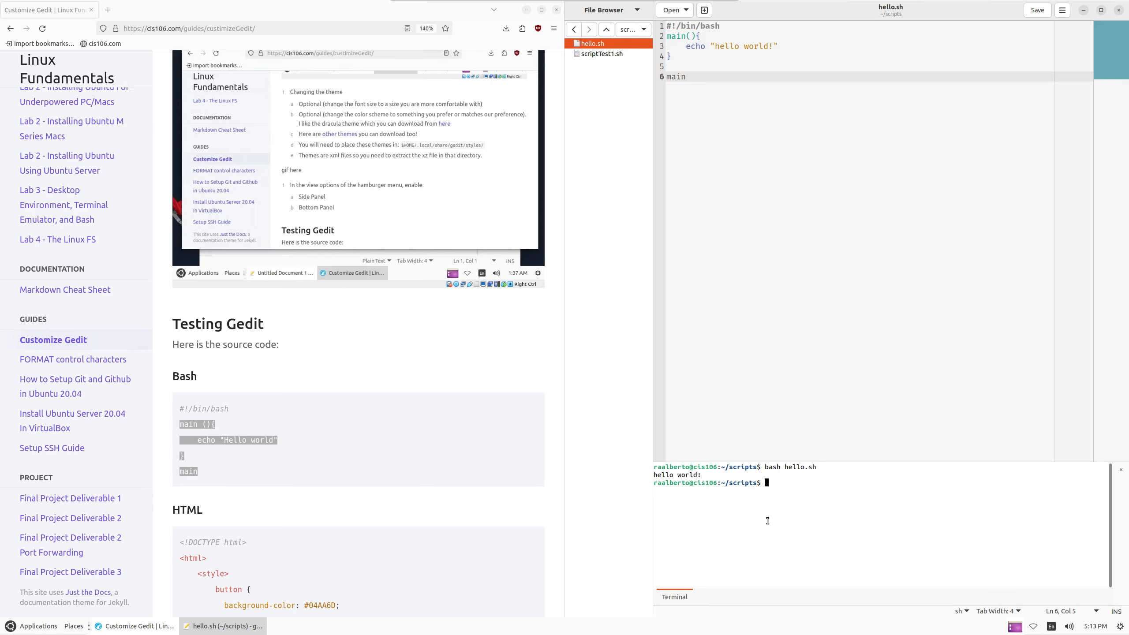
# Make hello.sh executable with chmod +x, list the folder, and run ./hello.sh
pyautogui.write('chmod')
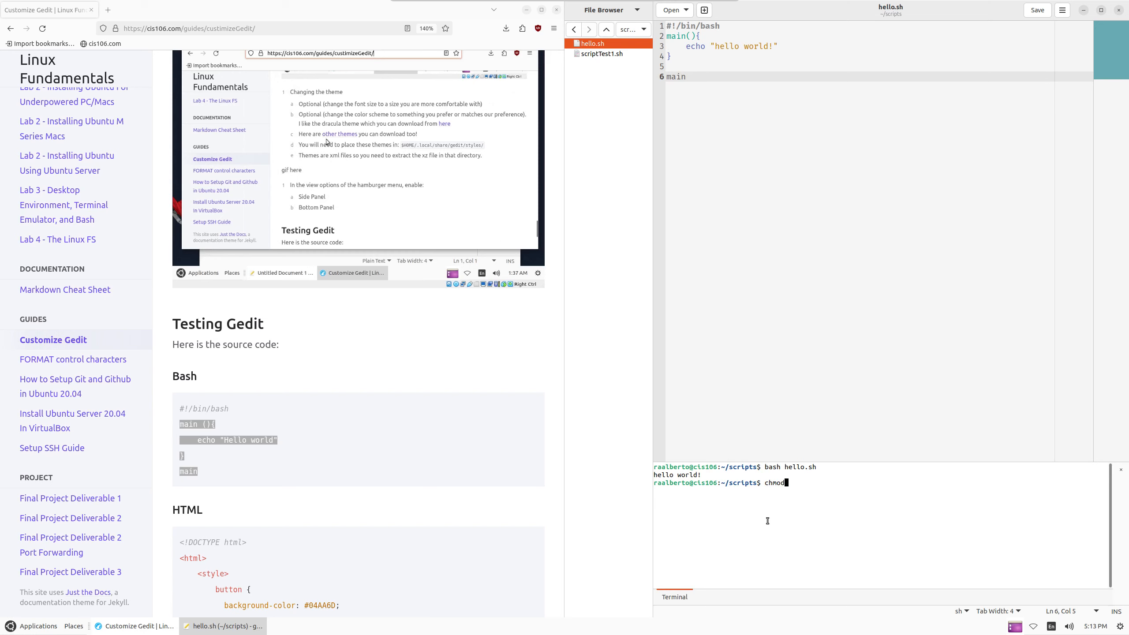
pyautogui.write(' +x hello.sh')
pyautogui.press('Return')
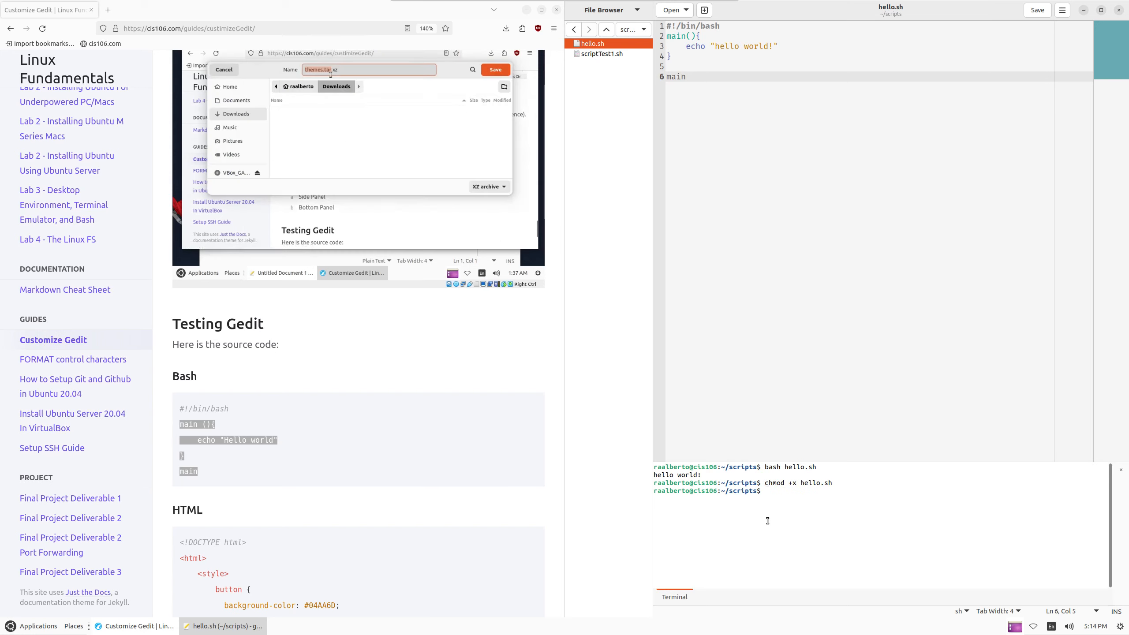
pyautogui.write('ls')
pyautogui.press('Return')
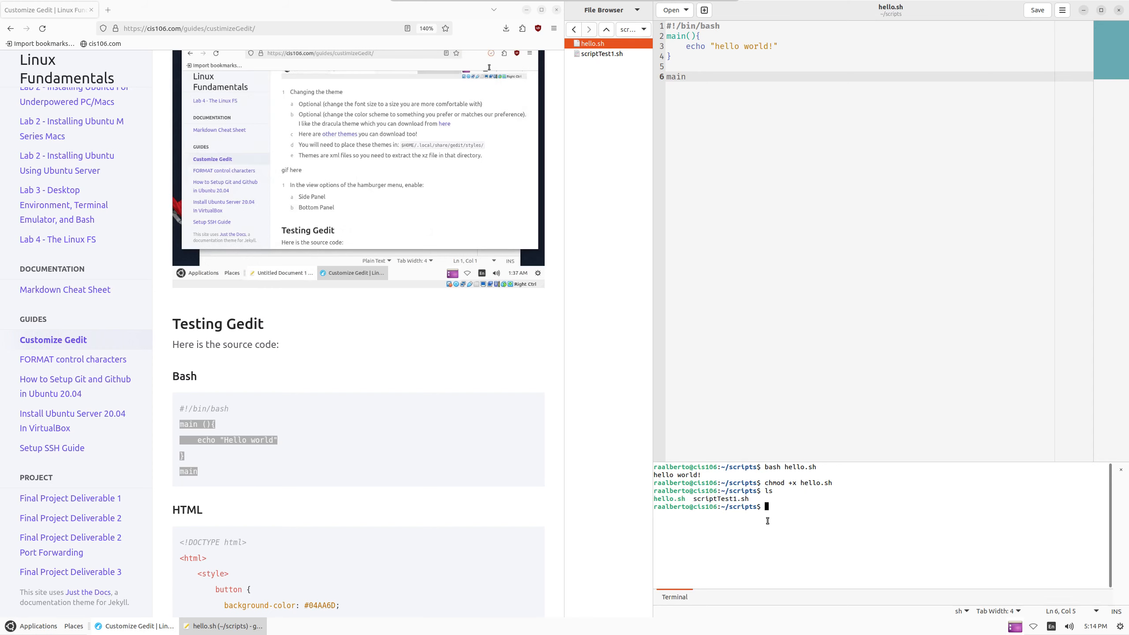
pyautogui.write('./')
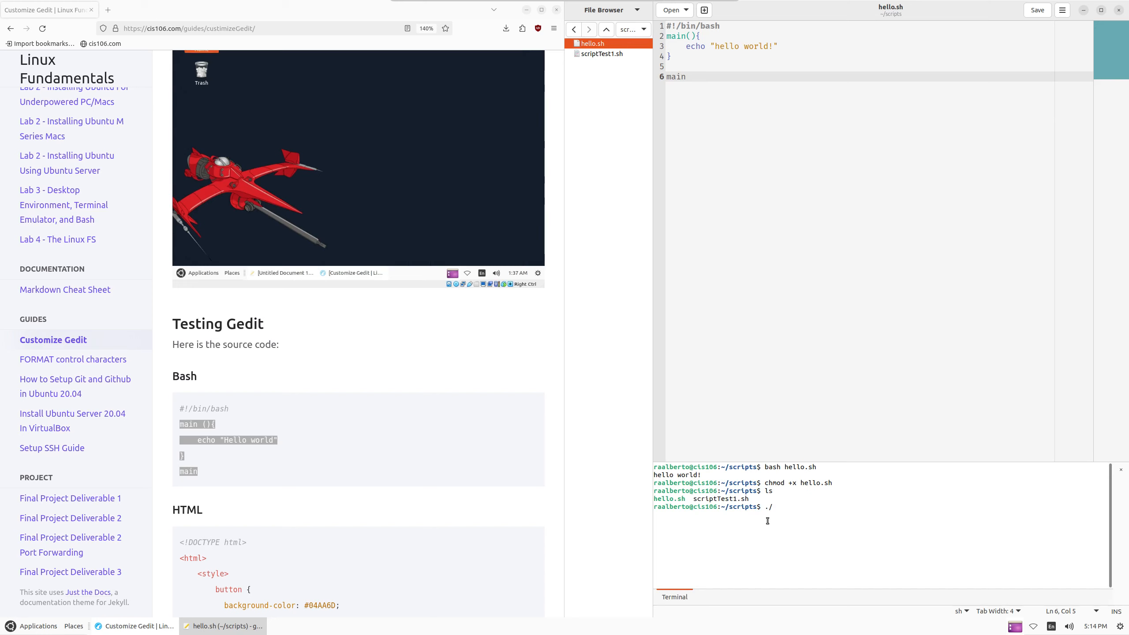
pyautogui.write('hello.sh')
pyautogui.press('Return')
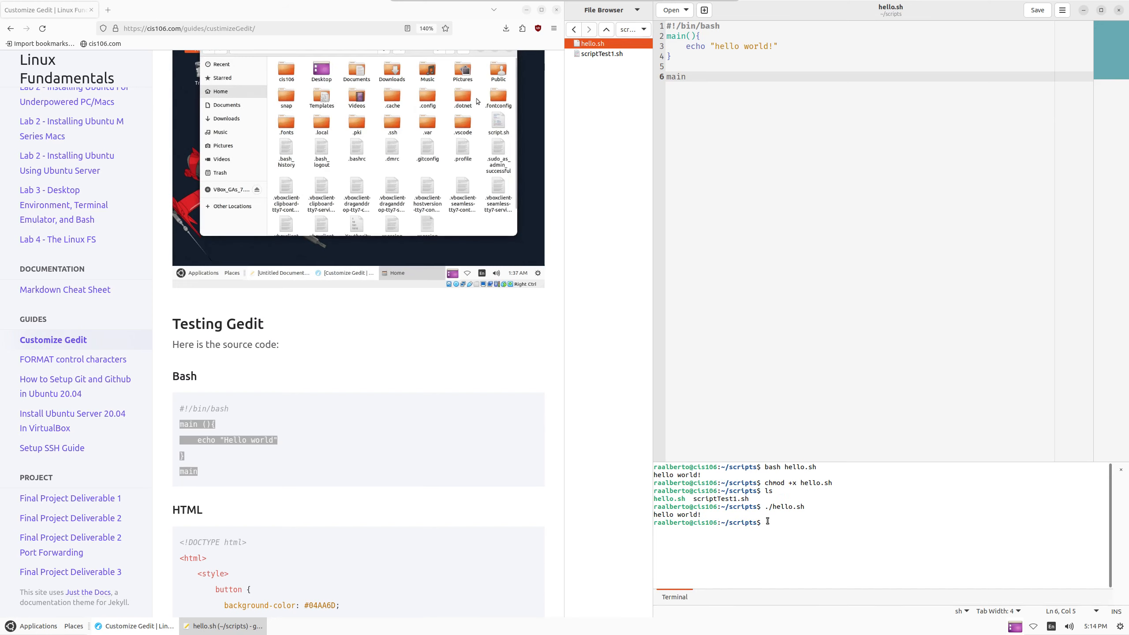
# Create a new file hello.html in the scripts folder and open it in its own tab
pyautogui.click(247, 447)
pyautogui.scroll(-3, 247, 446)
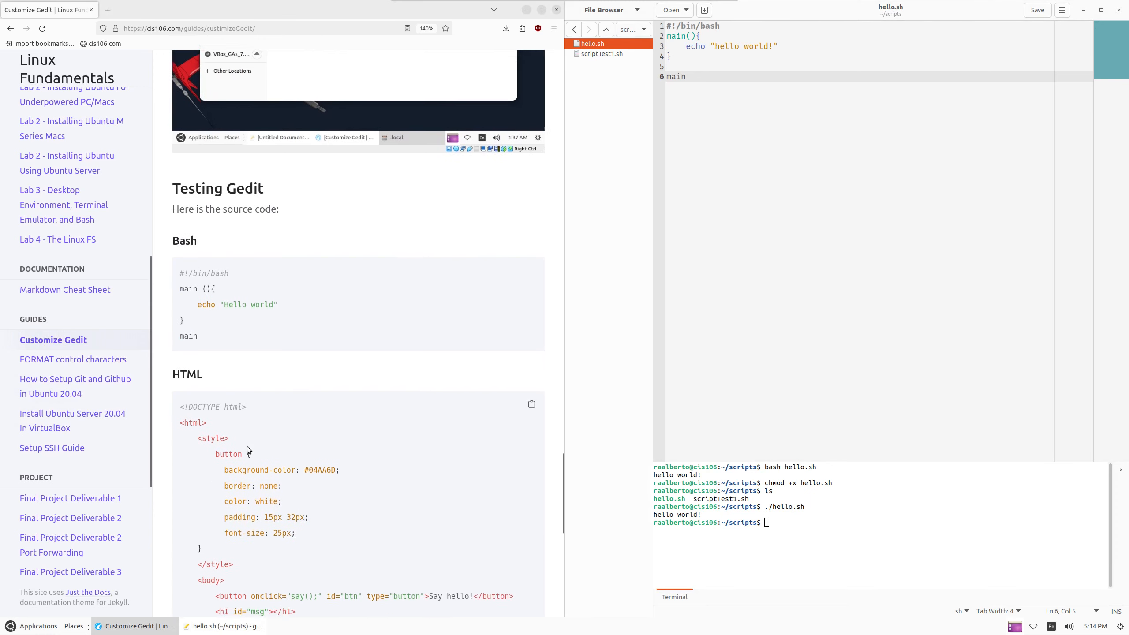
pyautogui.scroll(-5, 217, 392)
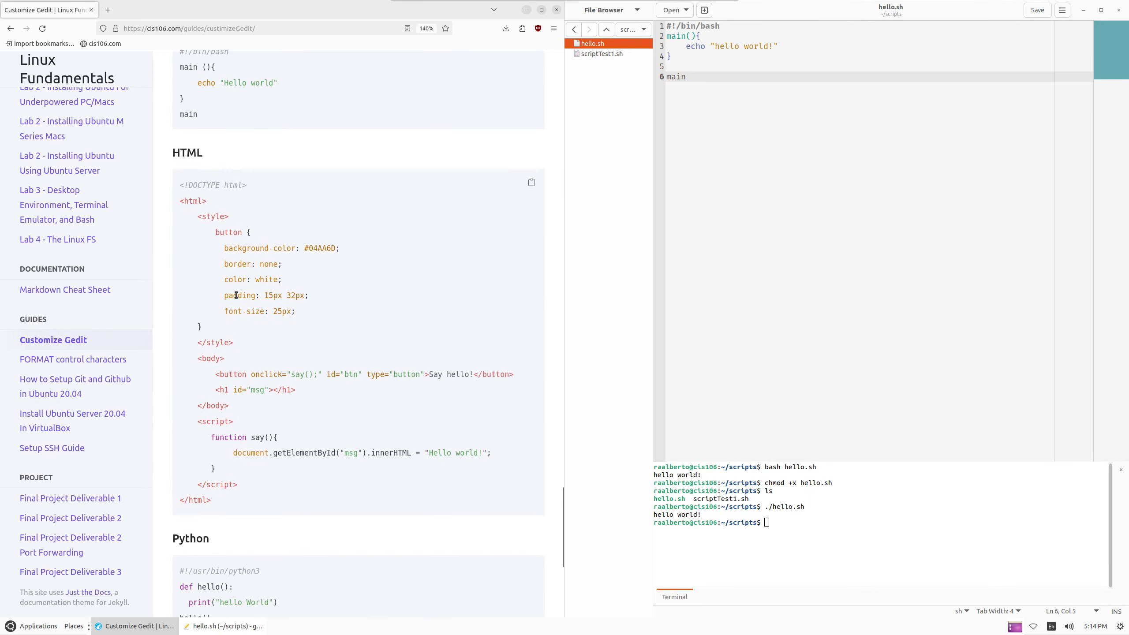
pyautogui.click(687, 111)
pyautogui.rightClick(585, 69)
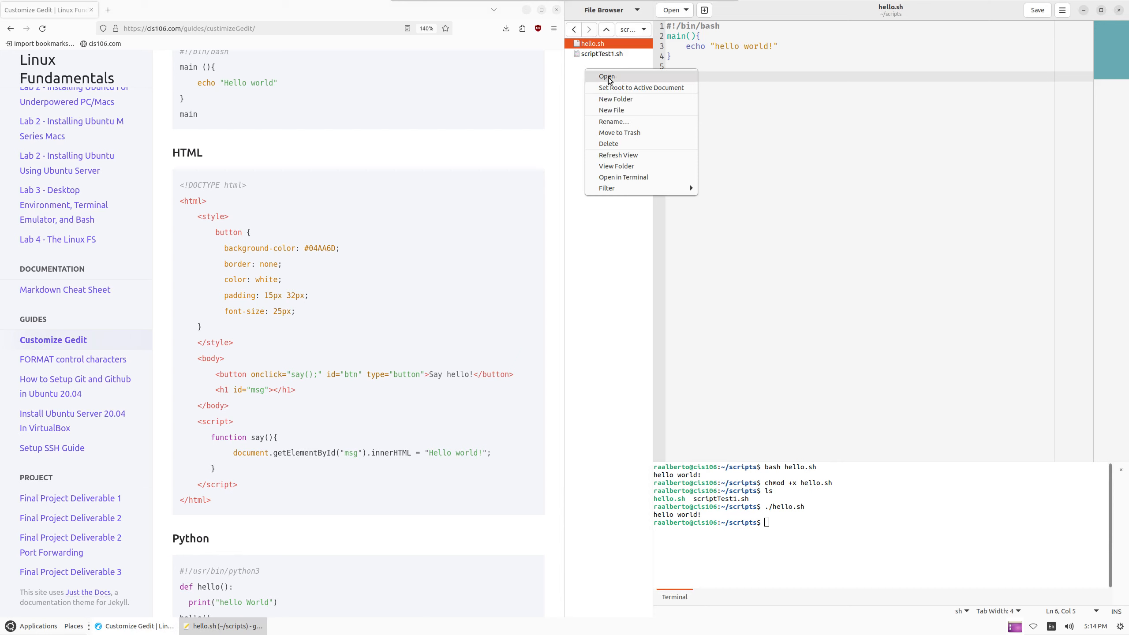
pyautogui.click(627, 111)
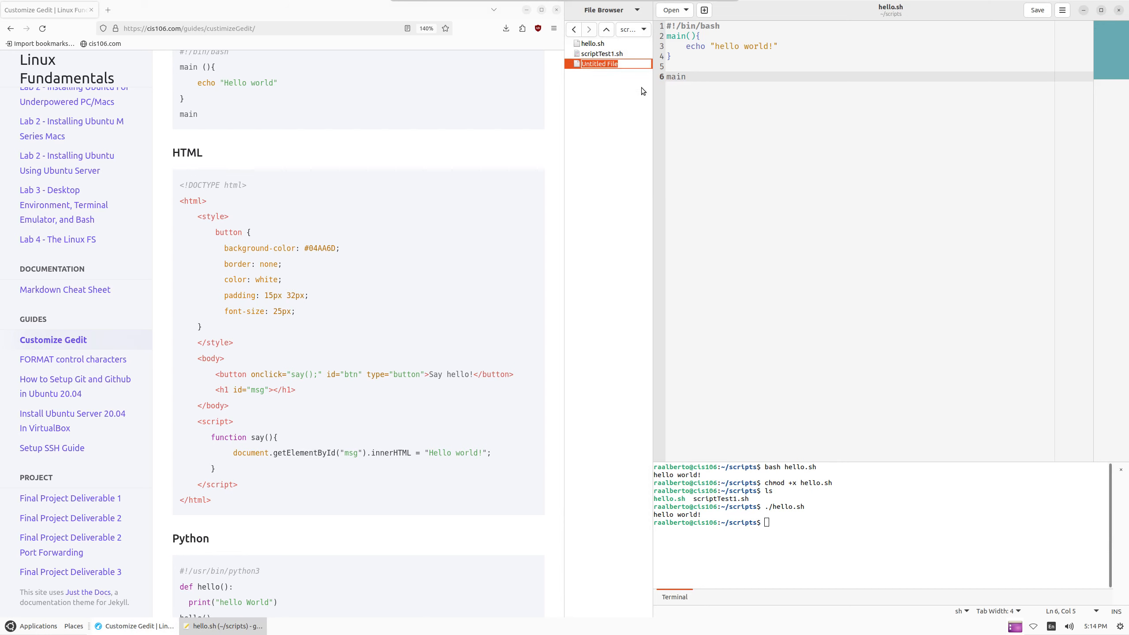
pyautogui.write('hello.html')
pyautogui.press('Return')
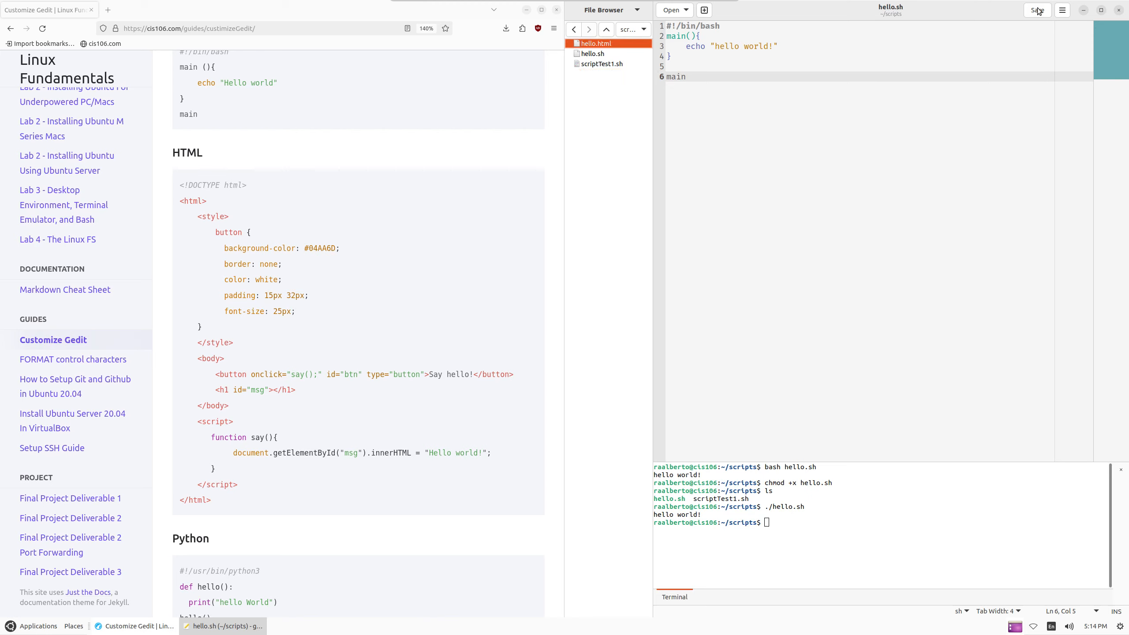
pyautogui.doubleClick(606, 44)
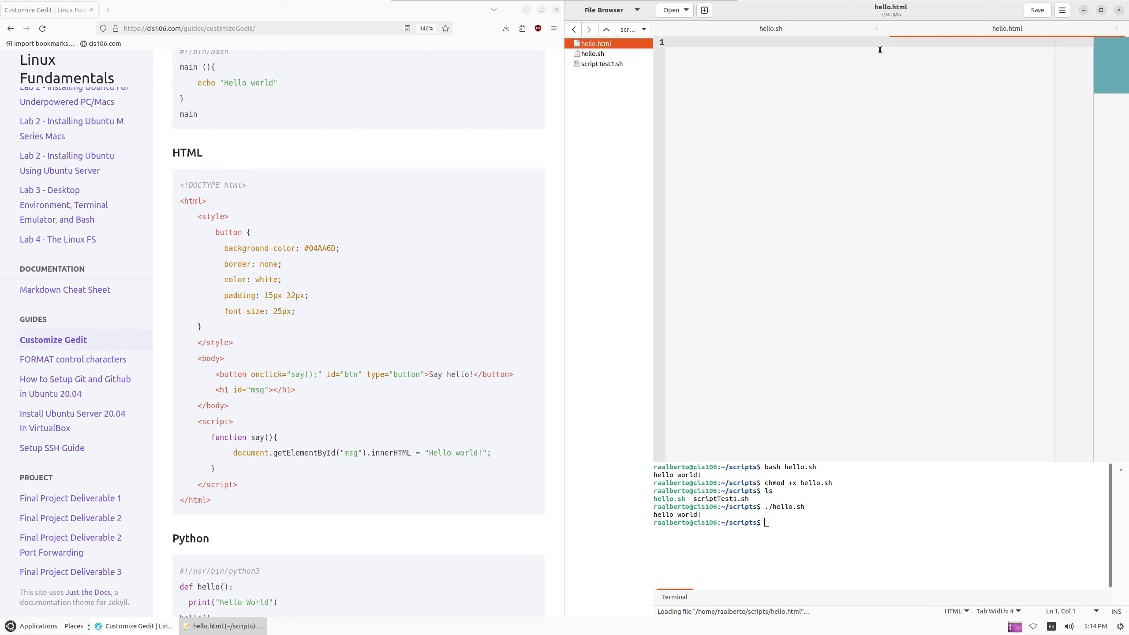
# Close hello.sh and type the <!DOCTYPE html>, <html> and <body></body> skeleton
pyautogui.click(877, 29)
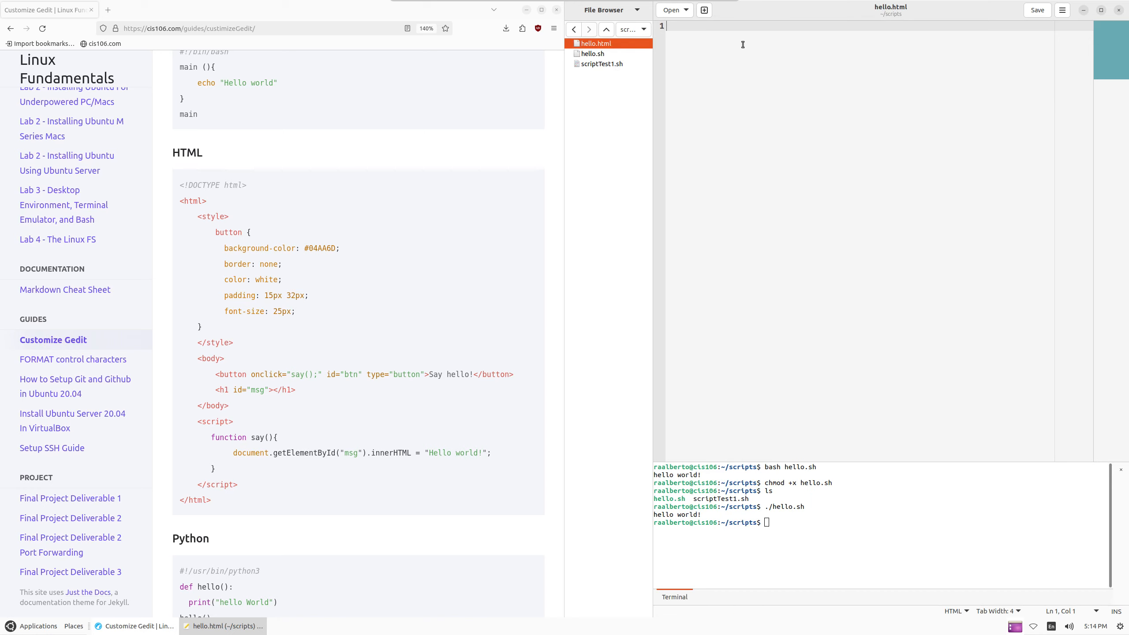
pyautogui.write('<!')
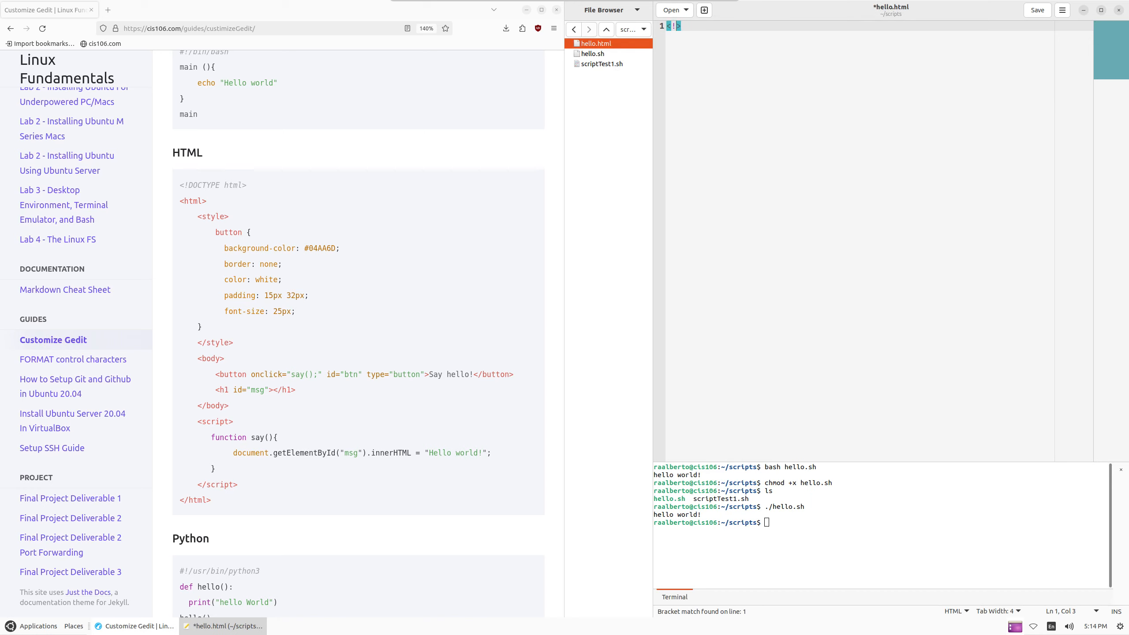
pyautogui.write('DOCTYPE html>')
pyautogui.press('Return')
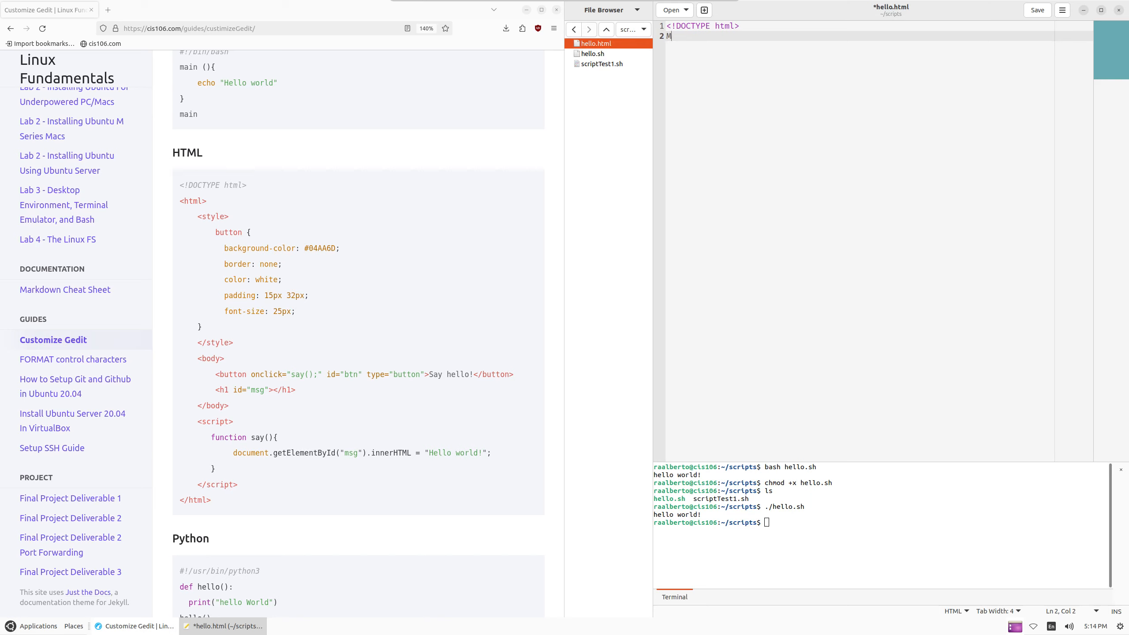
pyautogui.write('<')
pyautogui.press('Return')
pyautogui.press('Return')
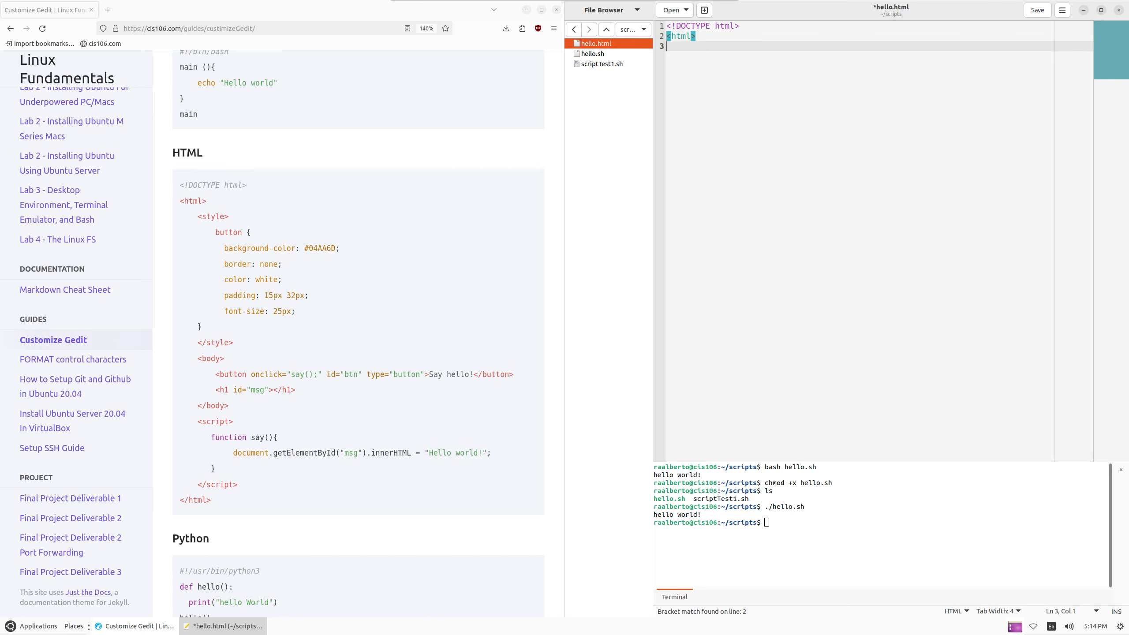
pyautogui.write('</html>')
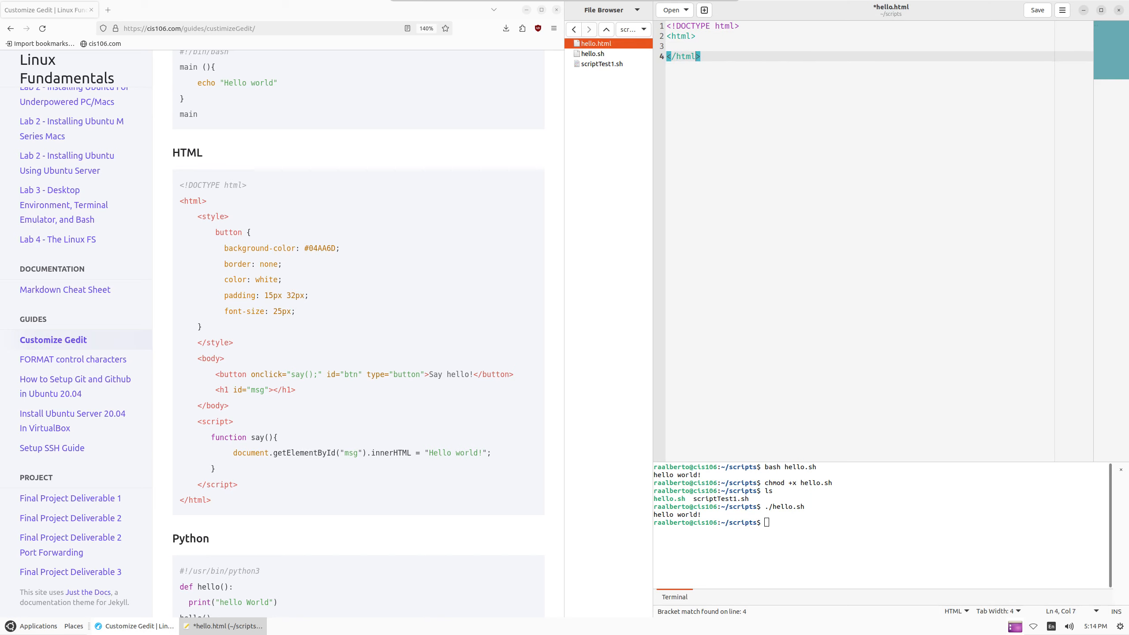
pyautogui.press('Up')
pyautogui.press('Up')
pyautogui.press('Down')
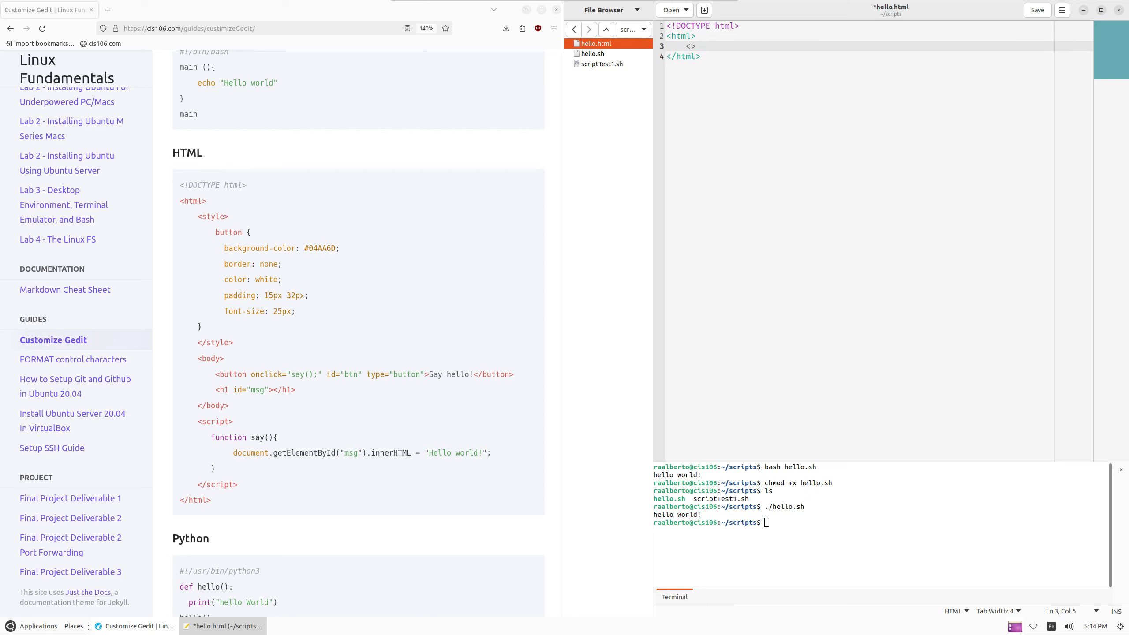
pyautogui.write('body>')
pyautogui.write('</body>')
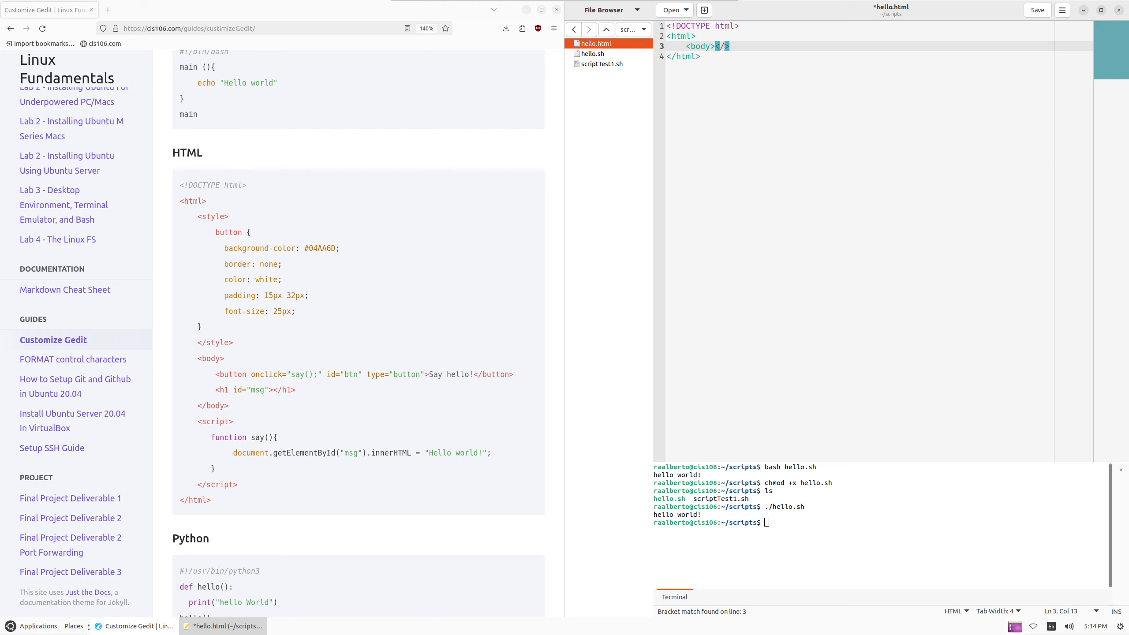
# Insert an indented <styles> opening tag above the body element
pyautogui.press('Up')
pyautogui.write('\\')
pyautogui.press('Return')
pyautogui.press('BackSpace')
pyautogui.press('BackSpace')
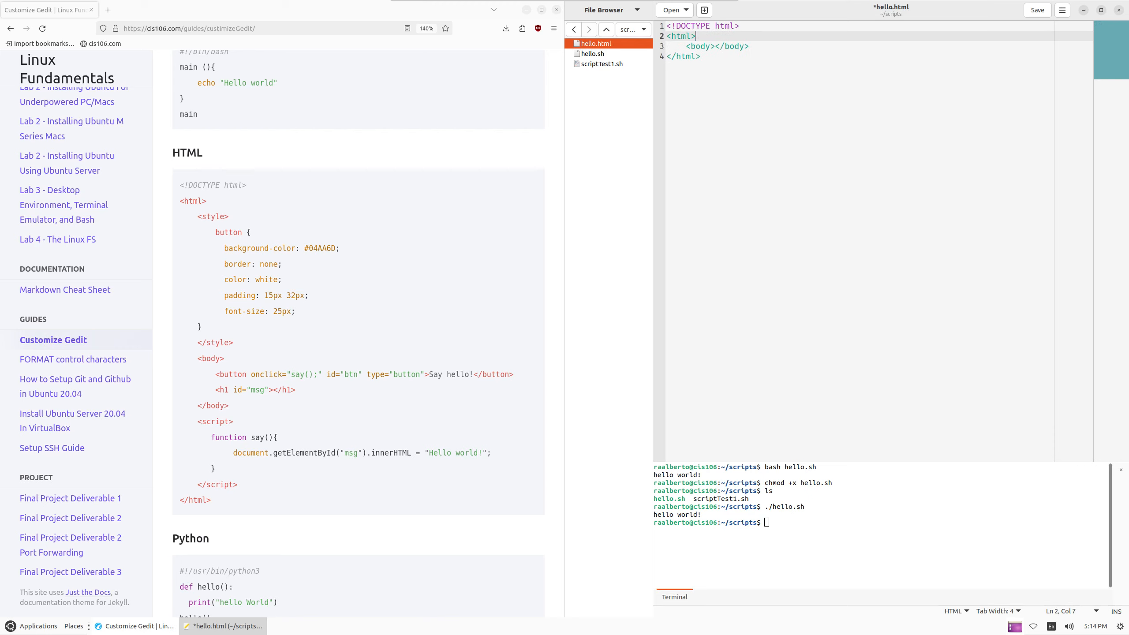
pyautogui.press('Return')
pyautogui.press('Tab')
pyautogui.write('<d')
pyautogui.press('BackSpace')
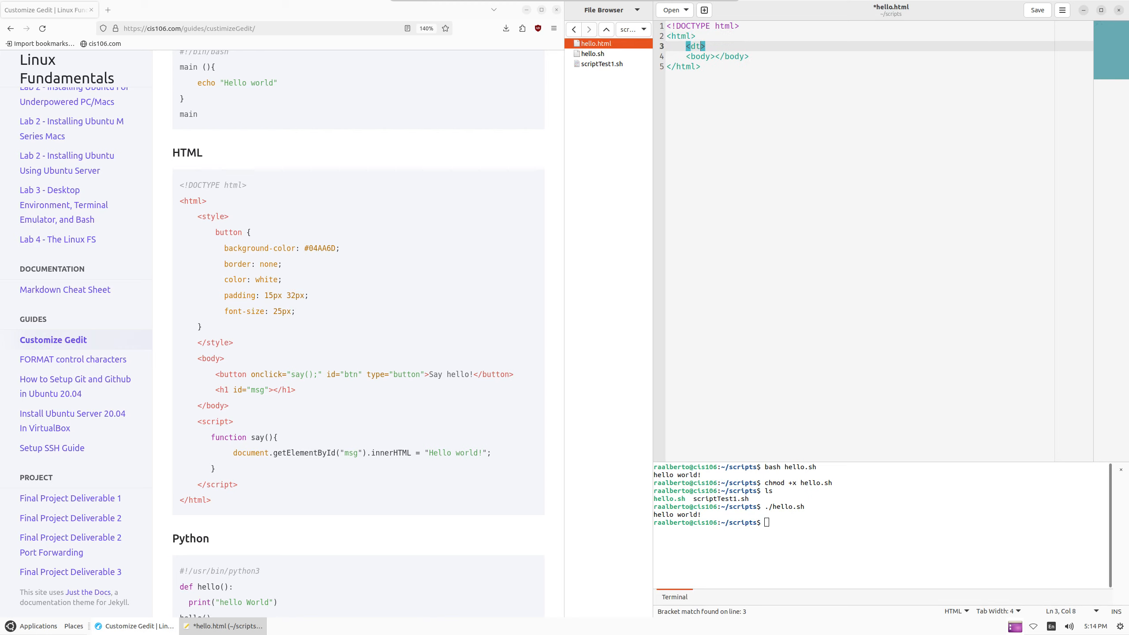
pyautogui.write('sty;le')
pyautogui.press('BackSpace')
pyautogui.press('BackSpace')
pyautogui.press('BackSpace')
pyautogui.write('les')
# Add the closing </styles> tag below it and enlarge the editor text
pyautogui.press('Return')
pyautogui.write('<s')
pyautogui.press('BackSpace')
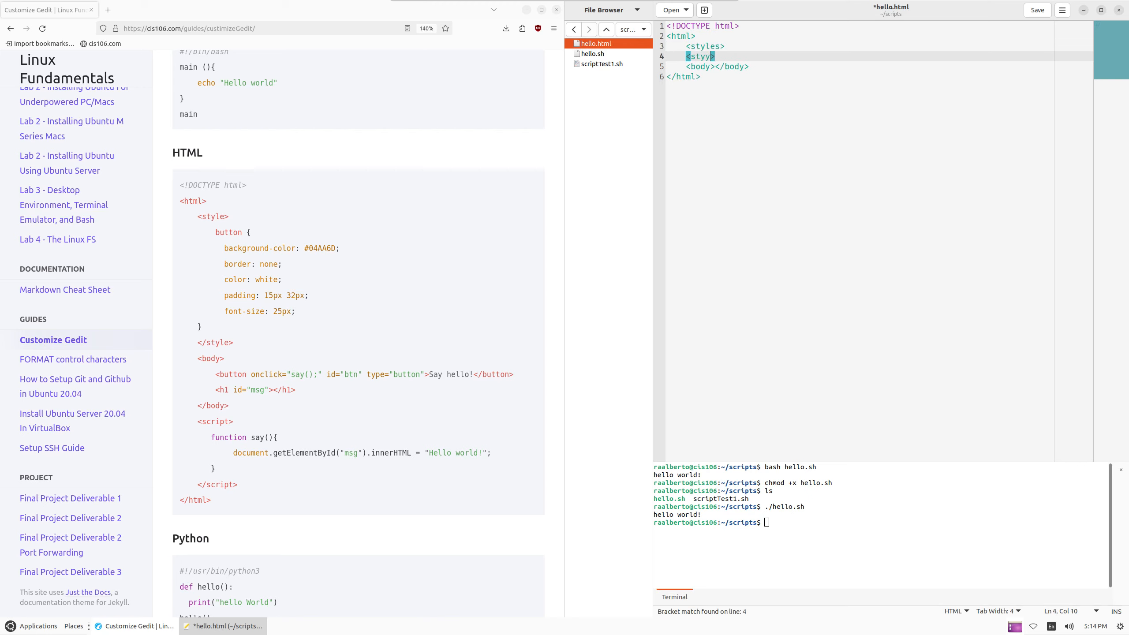
pyautogui.write('/')
pyautogui.hotkey('ctrl', '+')
pyautogui.hotkey('ctrl', '+')
pyautogui.hotkey('ctrl', '+')
pyautogui.hotkey('ctrl', '+')
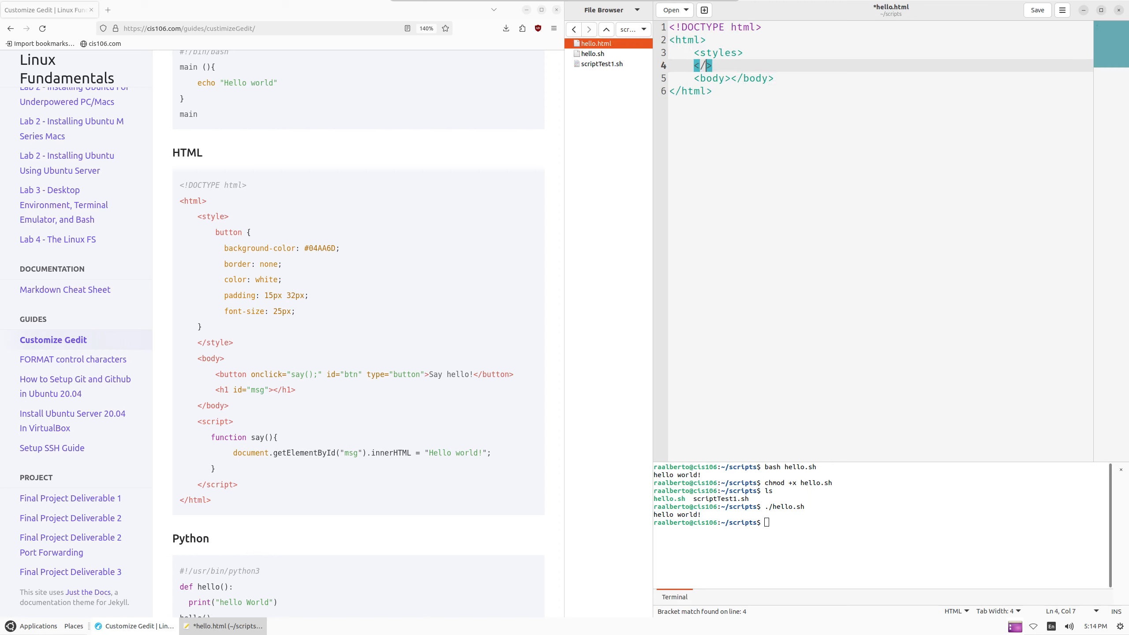
pyautogui.write('tyu')
pyautogui.press('BackSpace')
pyautogui.press('BackSpace')
pyautogui.press('BackSpace')
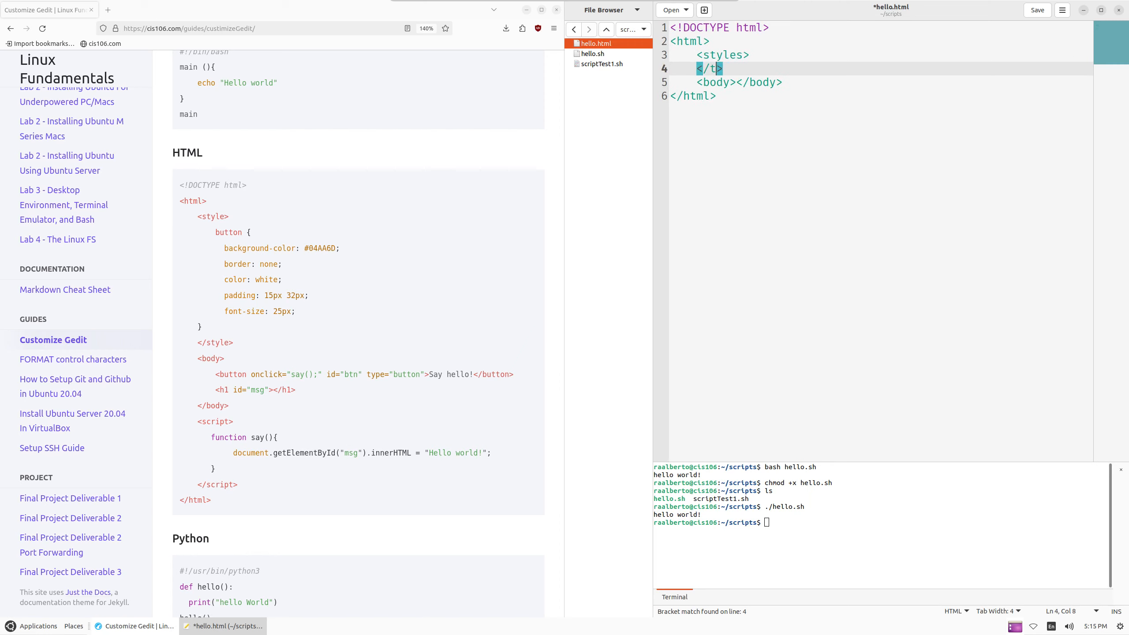
pyautogui.write('styles')
# Put </body> on its own line and add a <script></script> block after it, split onto two lines
pyautogui.press('Down')
pyautogui.press('Left')
pyautogui.press('Left')
pyautogui.press('Left')
pyautogui.press('Return')
pyautogui.press('Right')
pyautogui.press('Right')
pyautogui.press('Right')
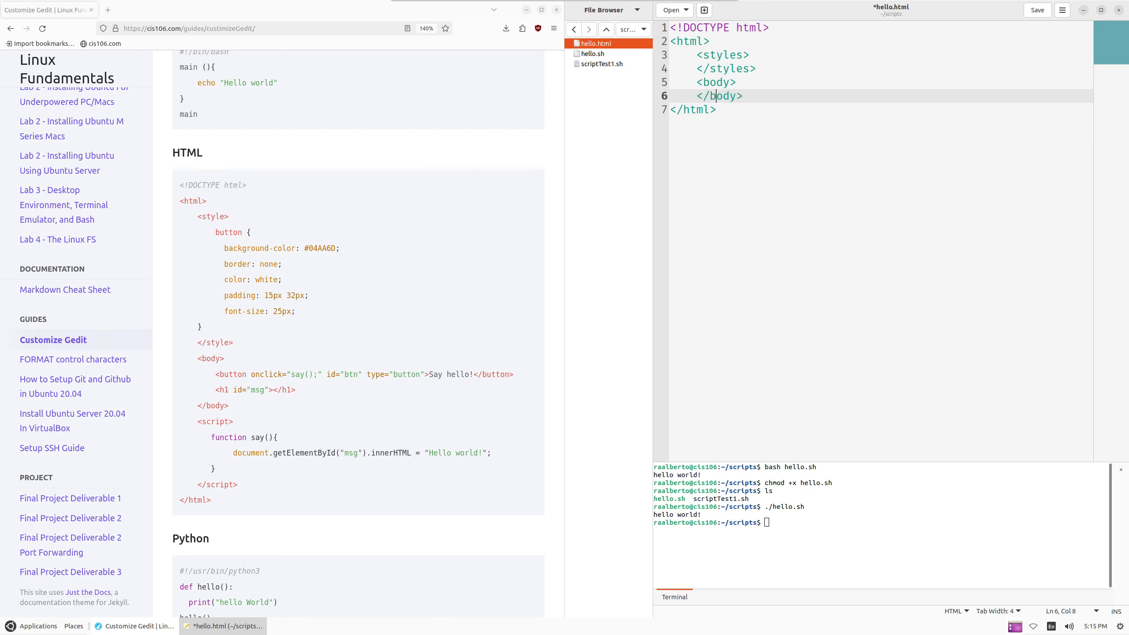
pyautogui.press('End')
pyautogui.press('Return')
pyautogui.write('<scr')
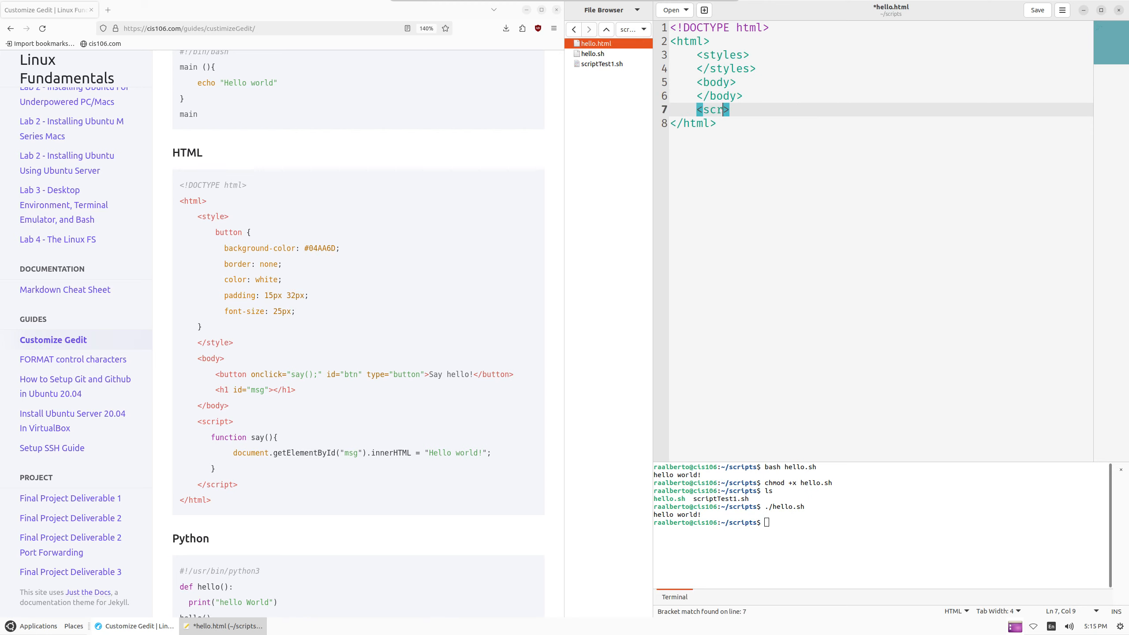
pyautogui.write('ipt></script>')
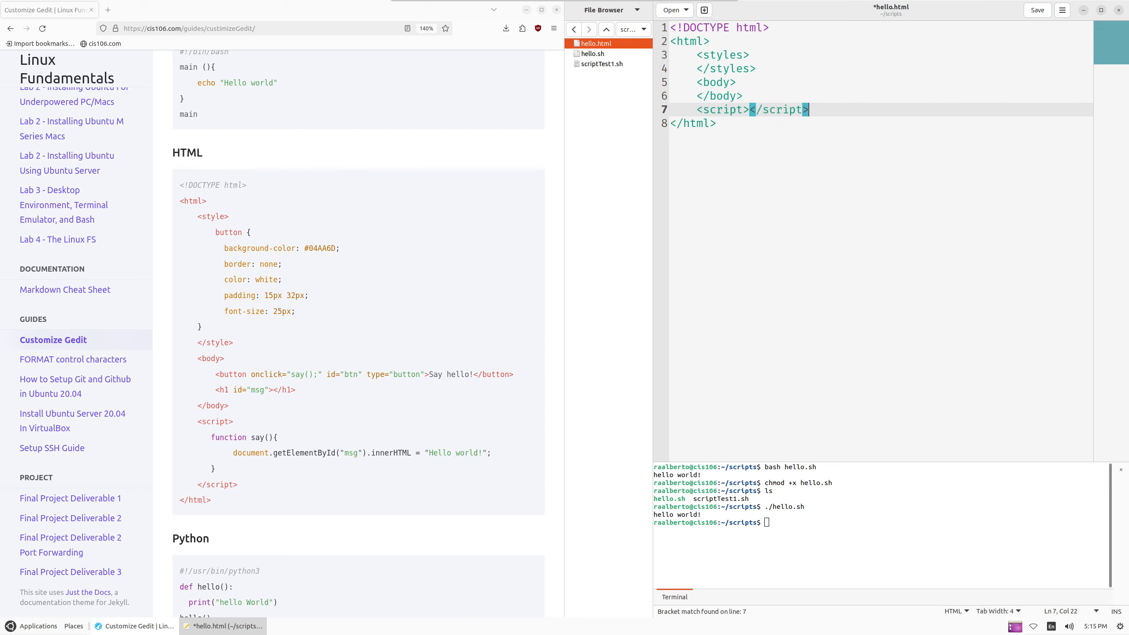
pyautogui.press('Left')
pyautogui.press('Left')
pyautogui.press('Left')
pyautogui.press('Left')
pyautogui.press('Left')
pyautogui.press('Left')
pyautogui.press('Left')
pyautogui.press('Left')
pyautogui.press('Left')
pyautogui.press('Return')
# Open blank indented lines inside the styles, body and script sections
pyautogui.press('Up')
pyautogui.press('Up')
pyautogui.press('Up')
pyautogui.press('Up')
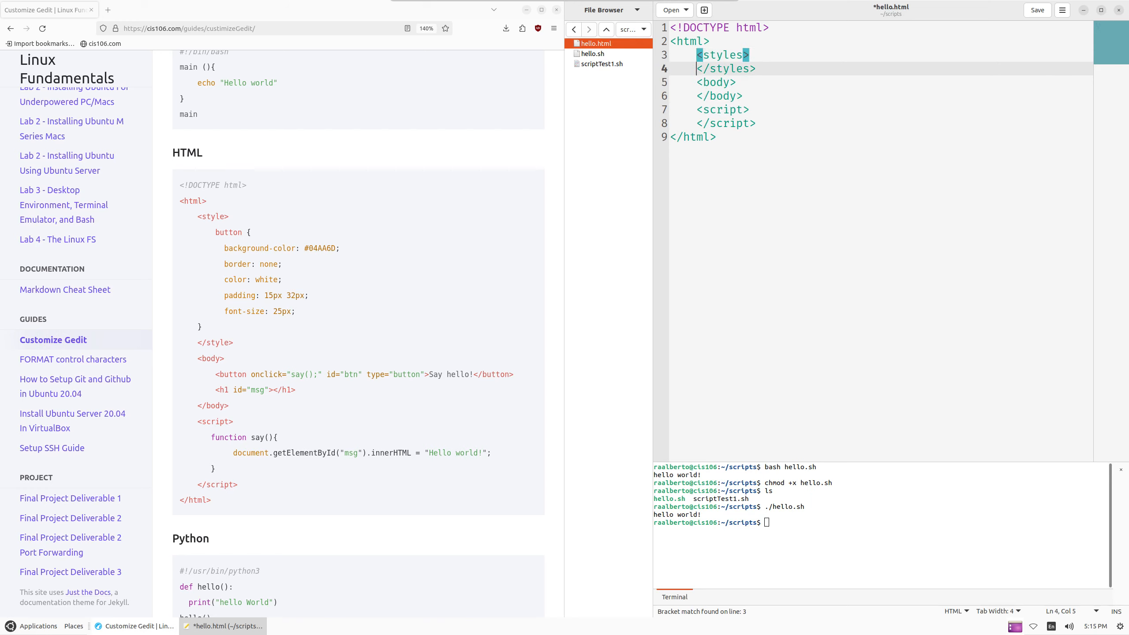
pyautogui.press('Return')
pyautogui.press('BackSpace')
pyautogui.press('Down')
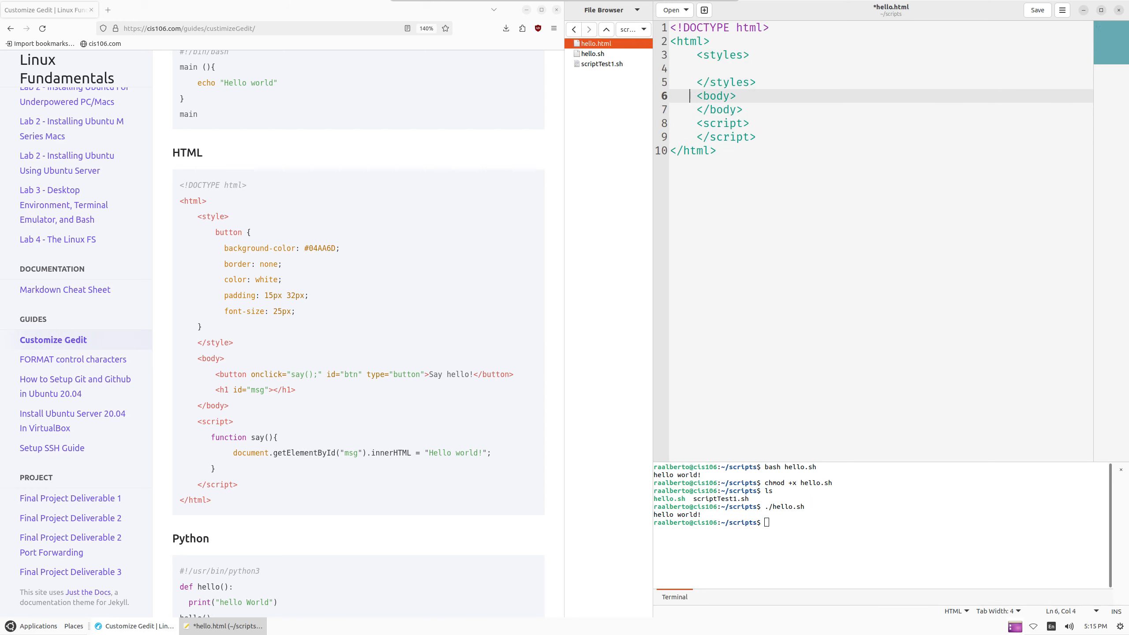
pyautogui.press('Down')
pyautogui.press('Return')
pyautogui.press('Down')
pyautogui.press('Down')
pyautogui.press('Return')
pyautogui.press('Up')
pyautogui.press('Up')
pyautogui.press('Up')
pyautogui.press('Up')
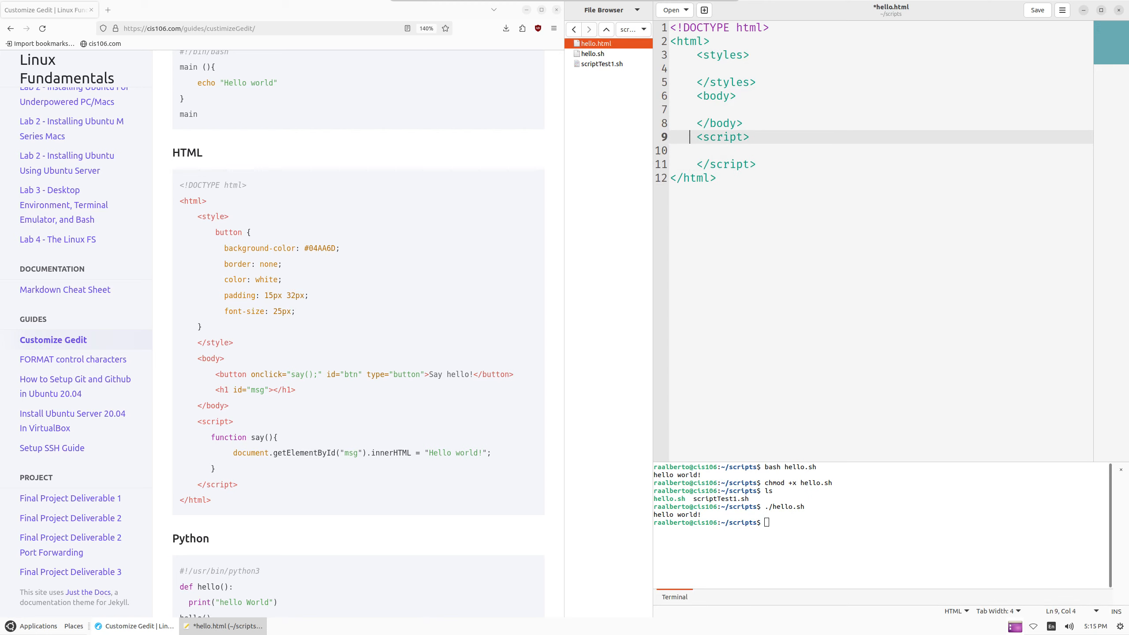
pyautogui.press('Tab')
pyautogui.press('Tab')
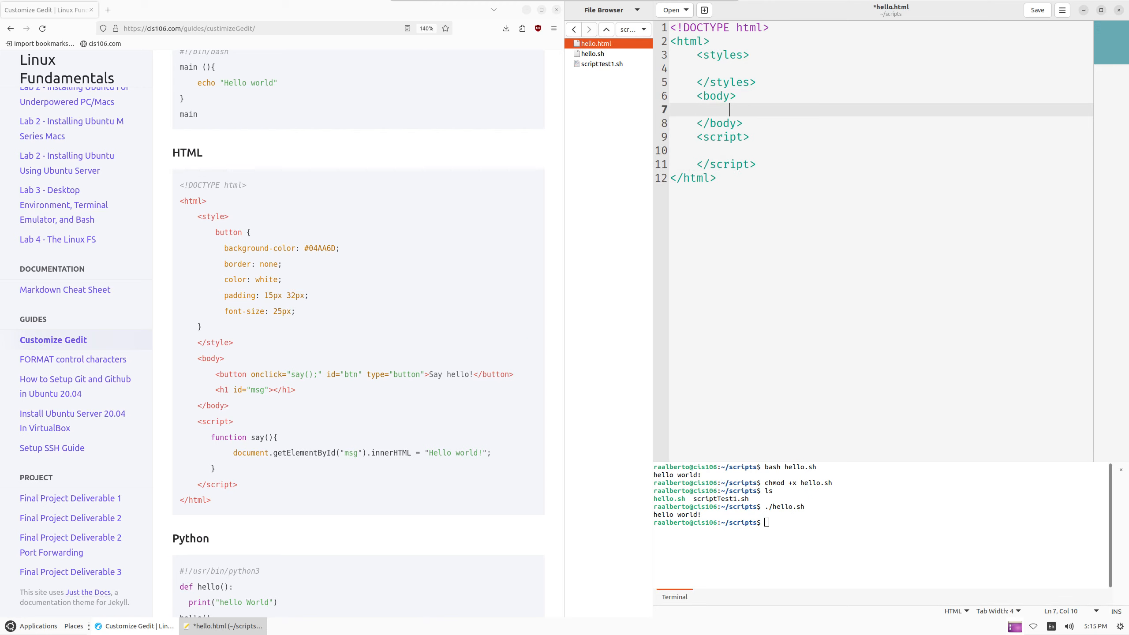
# Add a <button> element labelled Say Hello! on the body line
pyautogui.press('BackSpace')
pyautogui.write('<button')
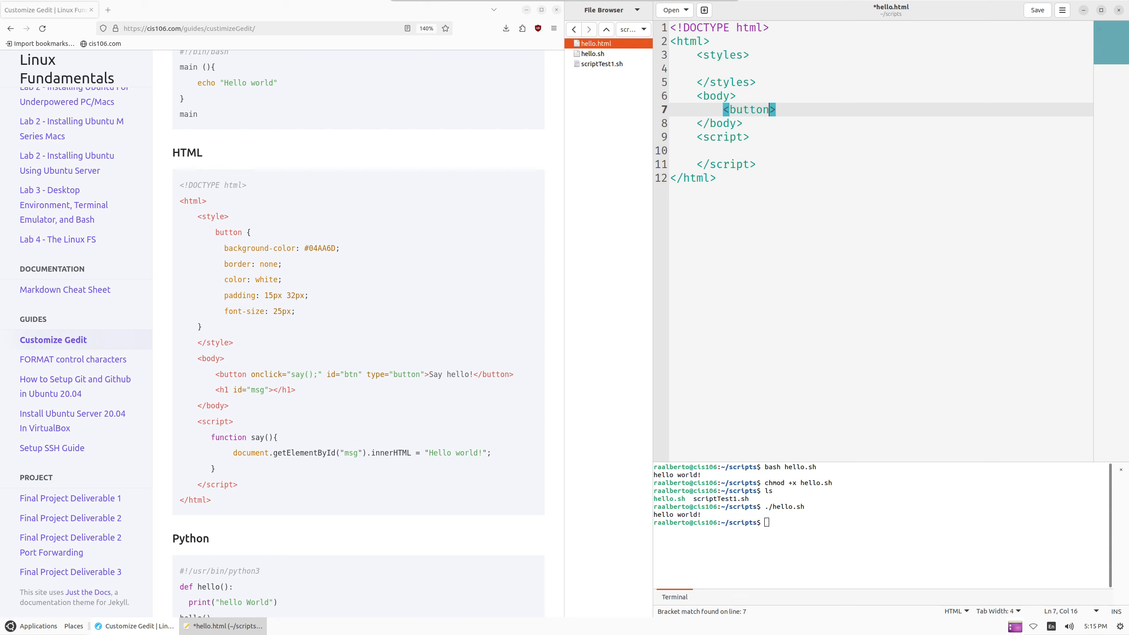
pyautogui.write('></button')
pyautogui.press('Left')
pyautogui.press('Left')
pyautogui.press('Left')
pyautogui.press('Left')
pyautogui.press('Left')
pyautogui.press('Left')
pyautogui.press('Left')
pyautogui.press('Left')
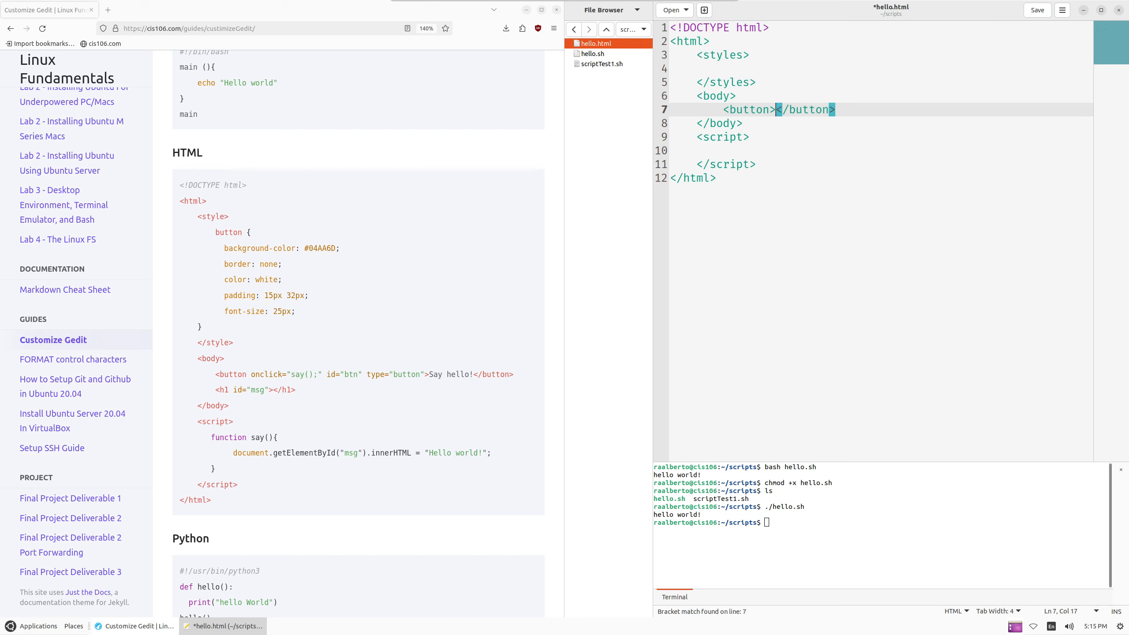
pyautogui.write('Say Hello')
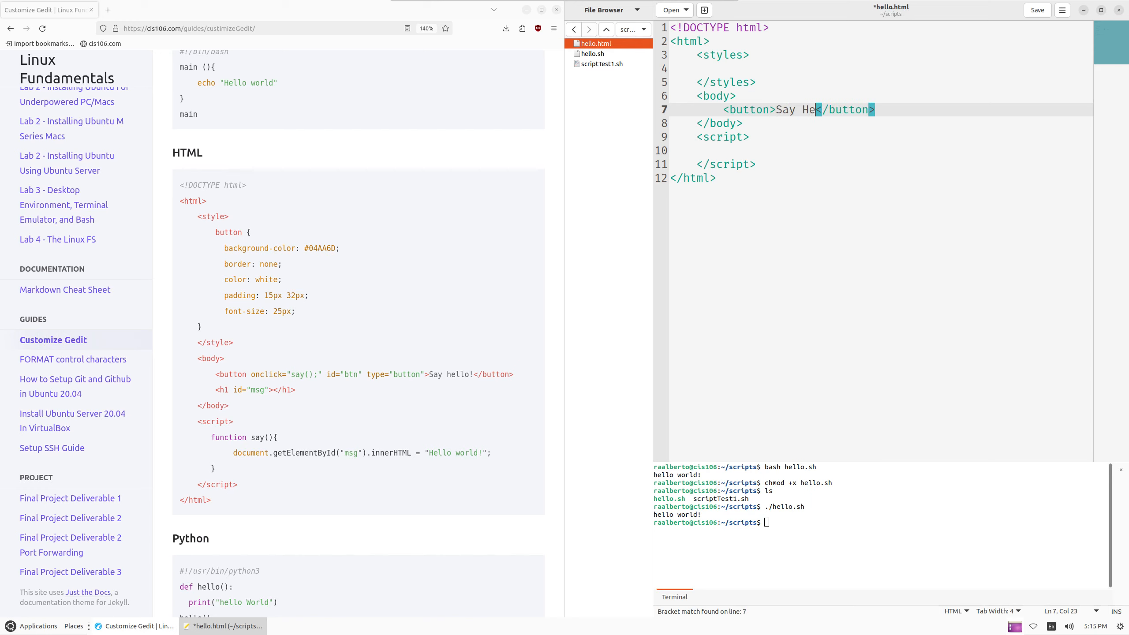
pyautogui.write('!')
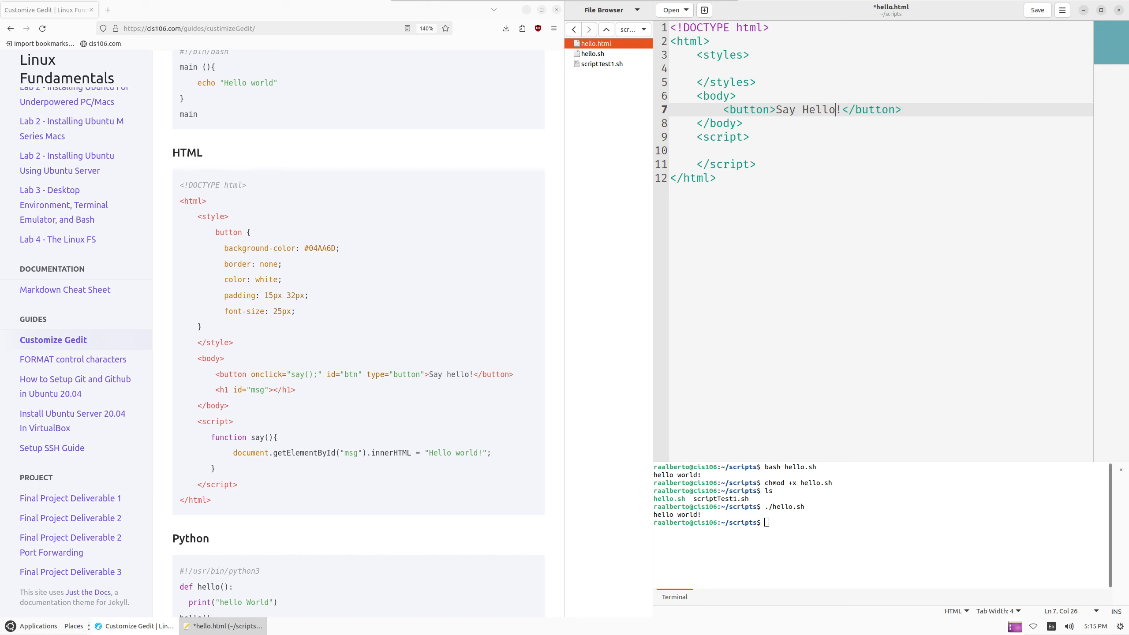
# Give the button id="btn" and onclick="say();" attributes
pyautogui.press('Left')
pyautogui.press('Left')
pyautogui.press('Left')
pyautogui.write('id')
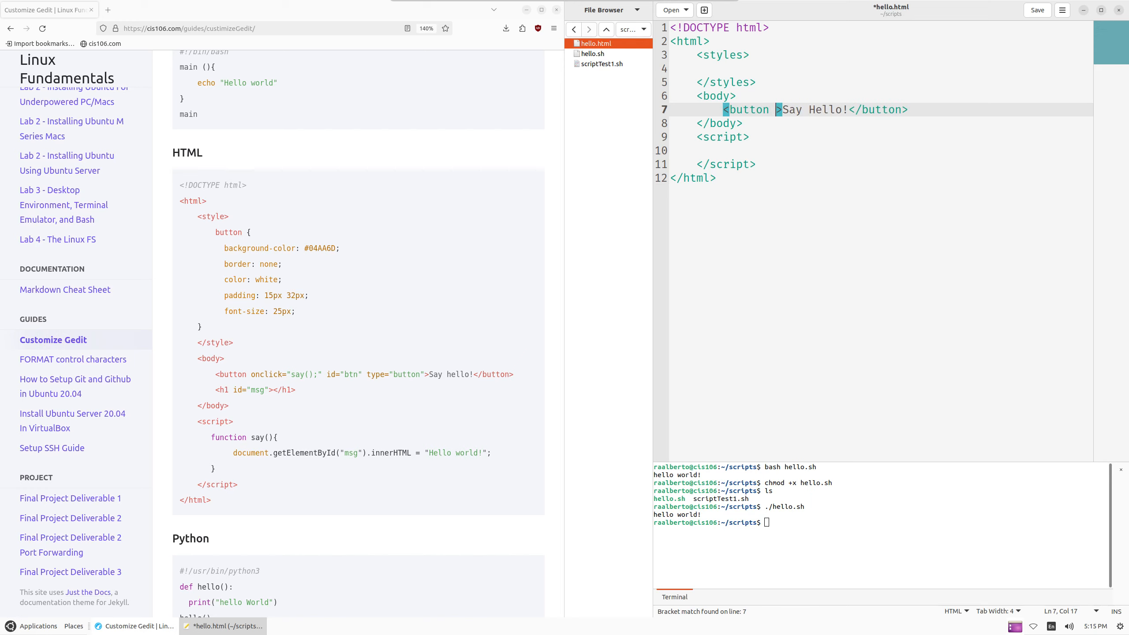
pyautogui.write('=')
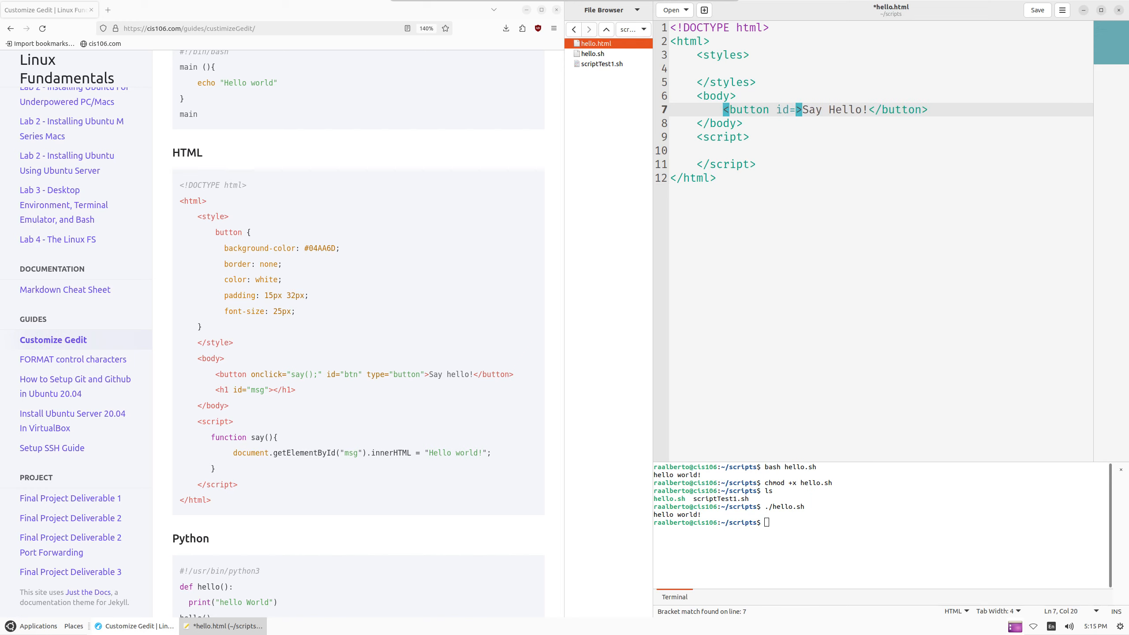
pyautogui.write('"btnm')
pyautogui.press('BackSpace')
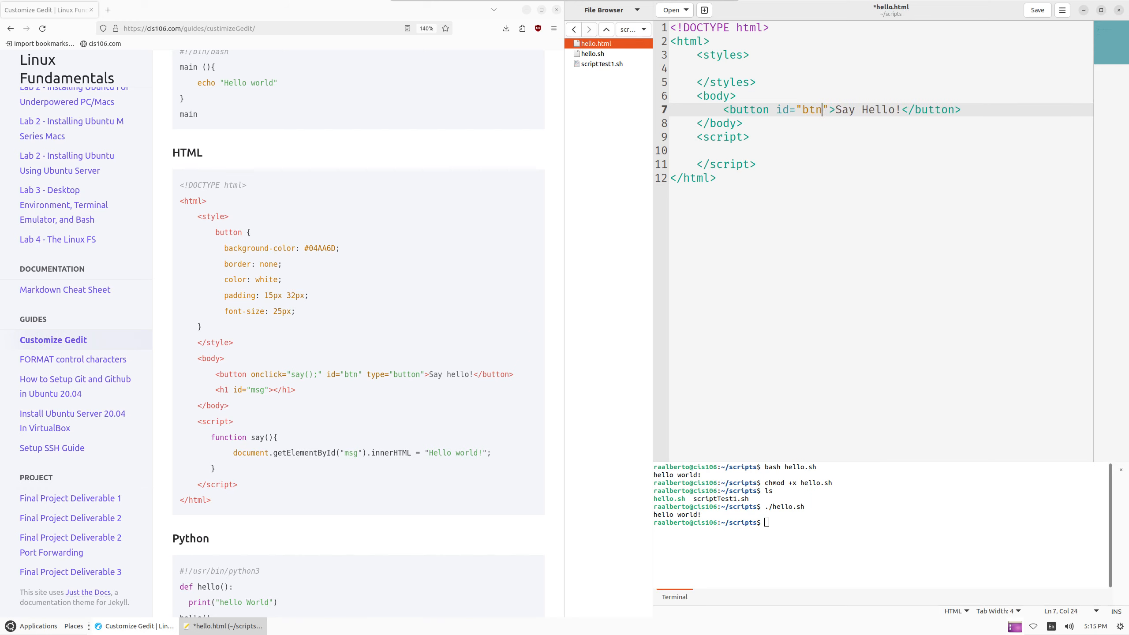
pyautogui.press('Right')
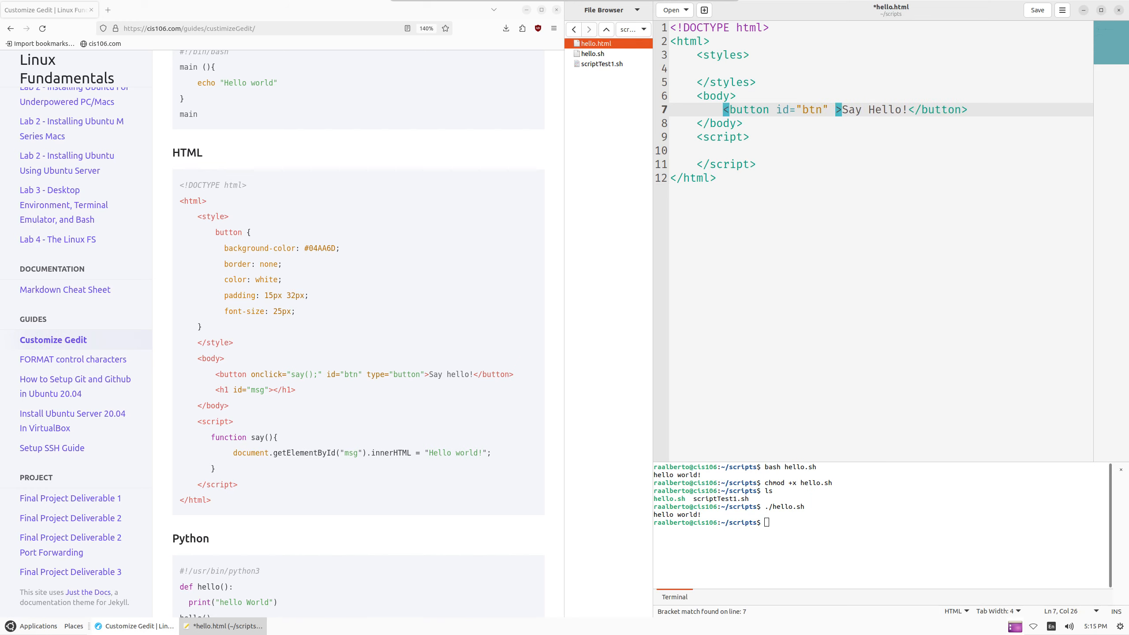
pyautogui.write('onc')
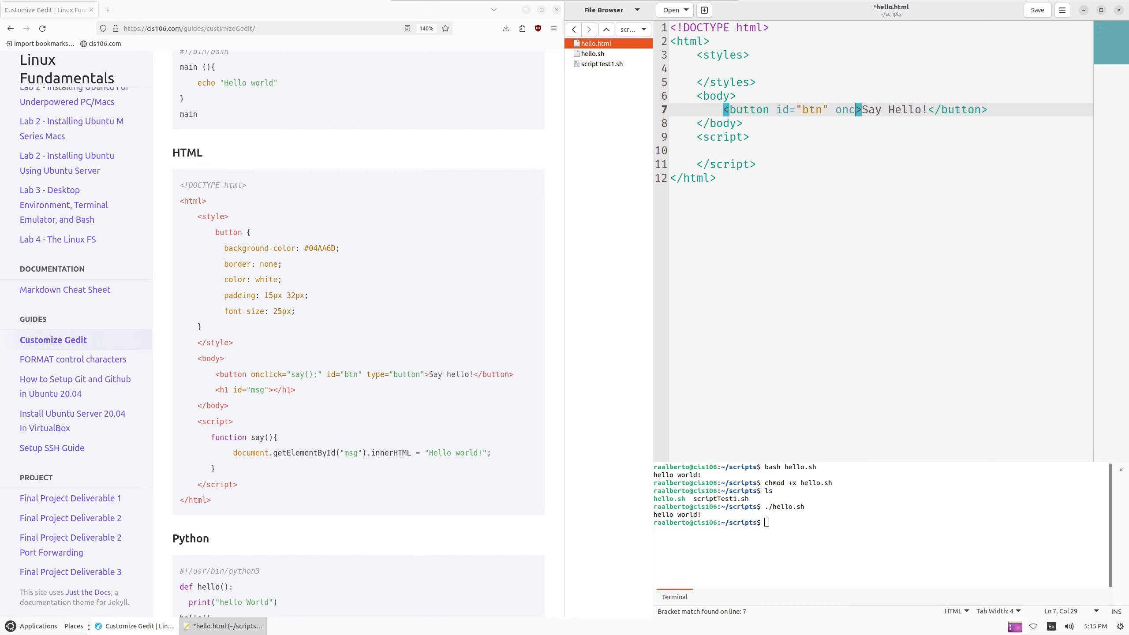
pyautogui.write('ilck')
pyautogui.press('BackSpace')
pyautogui.press('BackSpace')
pyautogui.press('BackSpace')
pyautogui.press('BackSpace')
pyautogui.write('lick')
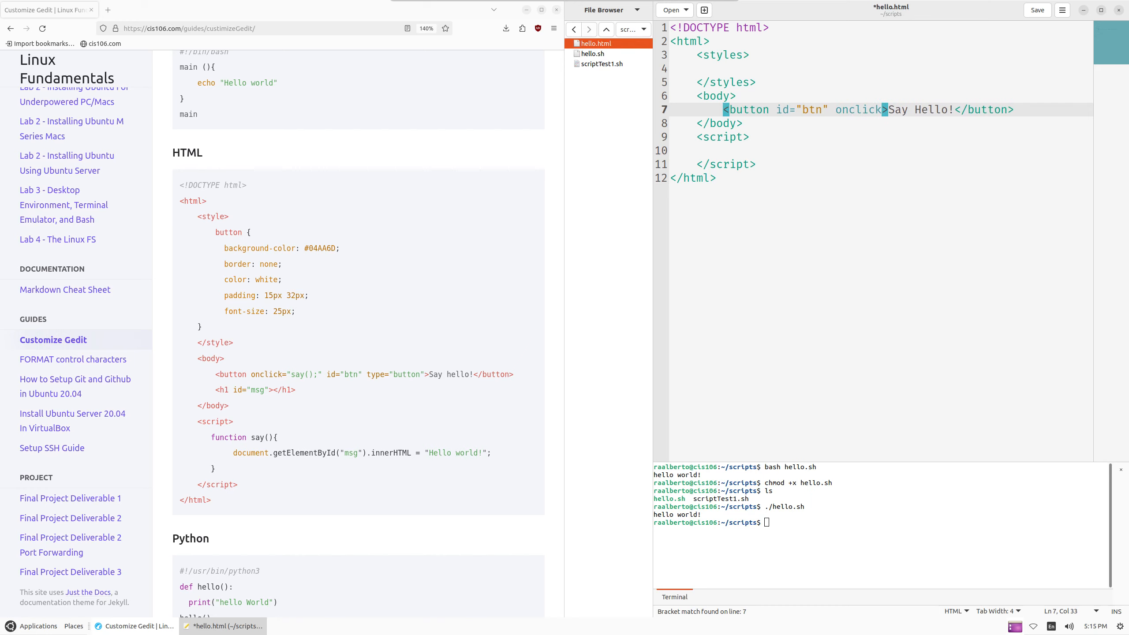
pyautogui.write('="say')
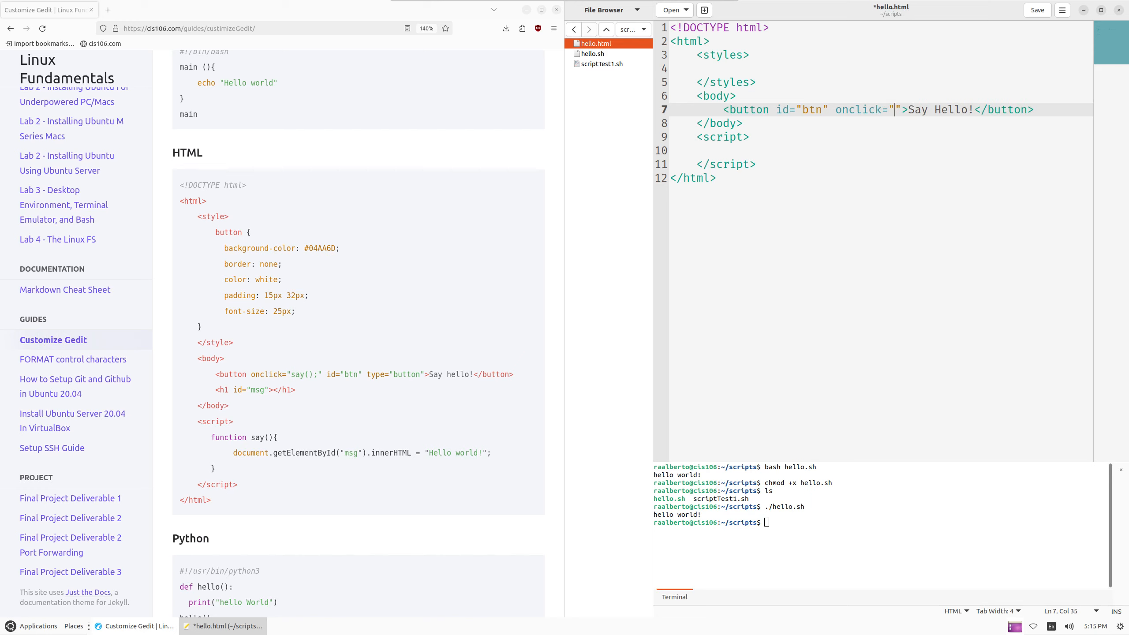
pyautogui.write('*')
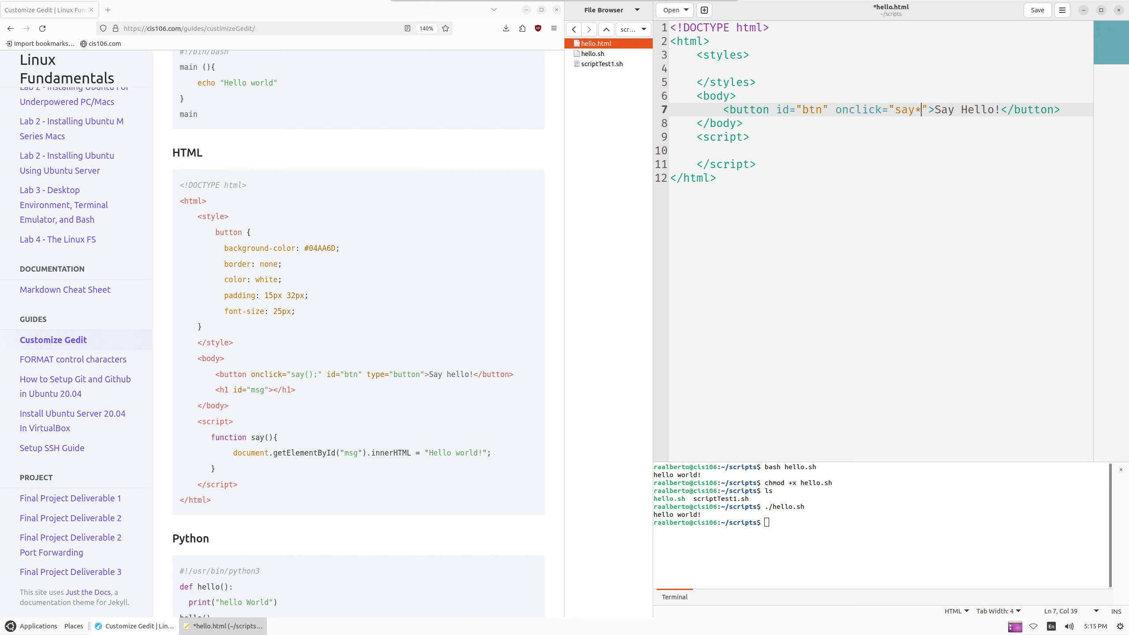
pyautogui.press('BackSpace')
pyautogui.write('();')
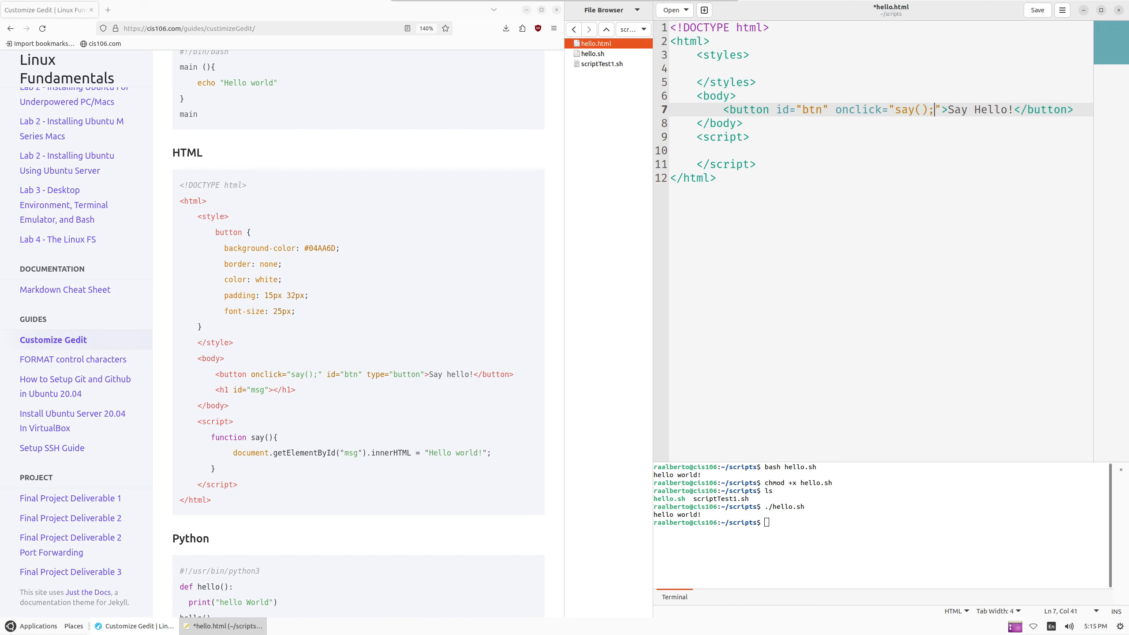
# Add type="button" to the button and shrink the editor text back down
pyautogui.click(947, 109)
pyautogui.write('tyt')
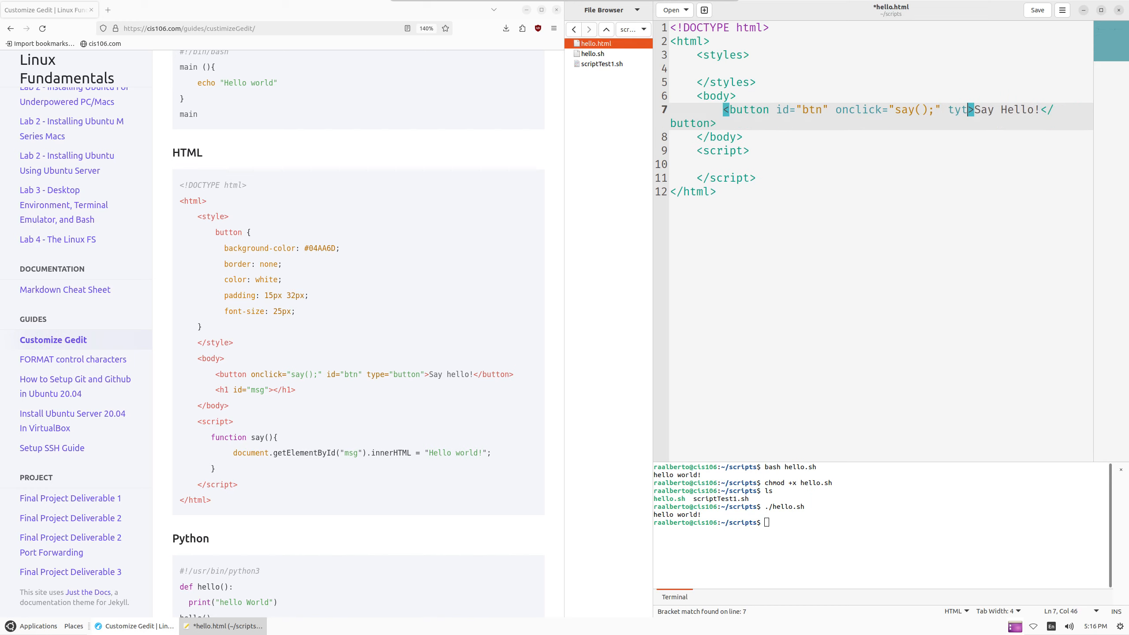
pyautogui.write('pe=')
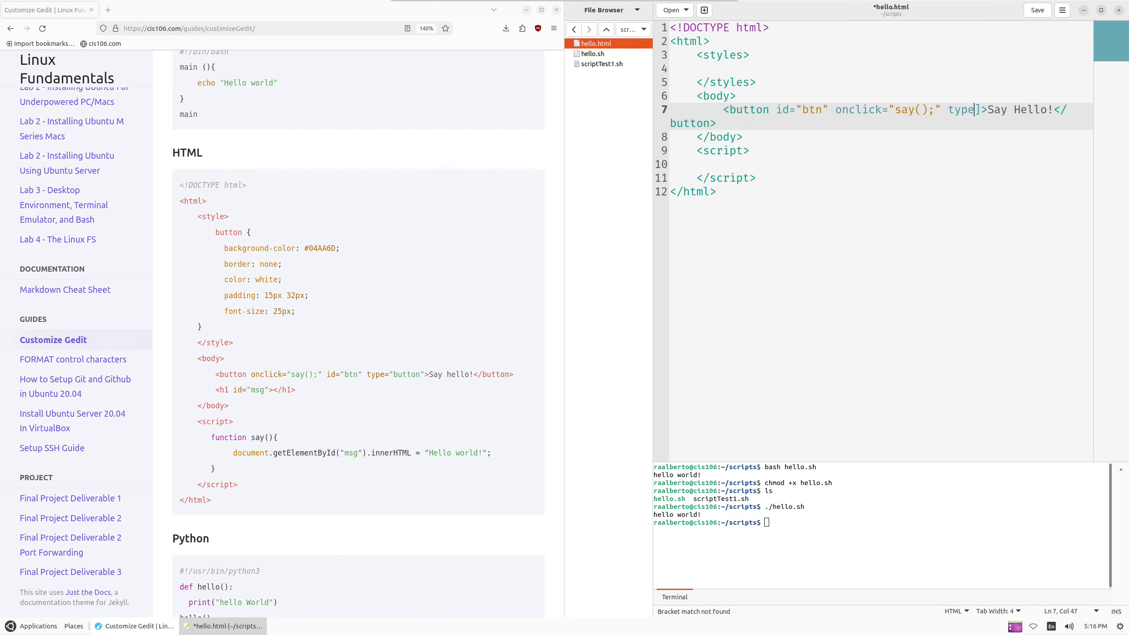
pyautogui.write('"')
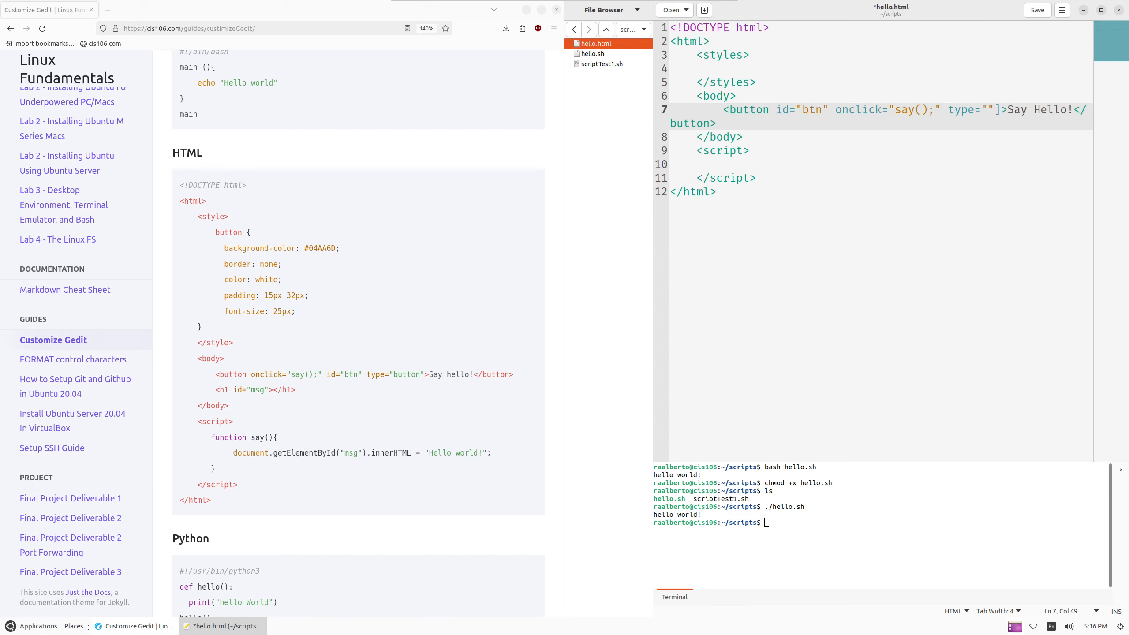
pyautogui.press('Right')
pyautogui.press('Delete')
pyautogui.press('Left')
pyautogui.write('button')
pyautogui.press('Down')
pyautogui.press('Down')
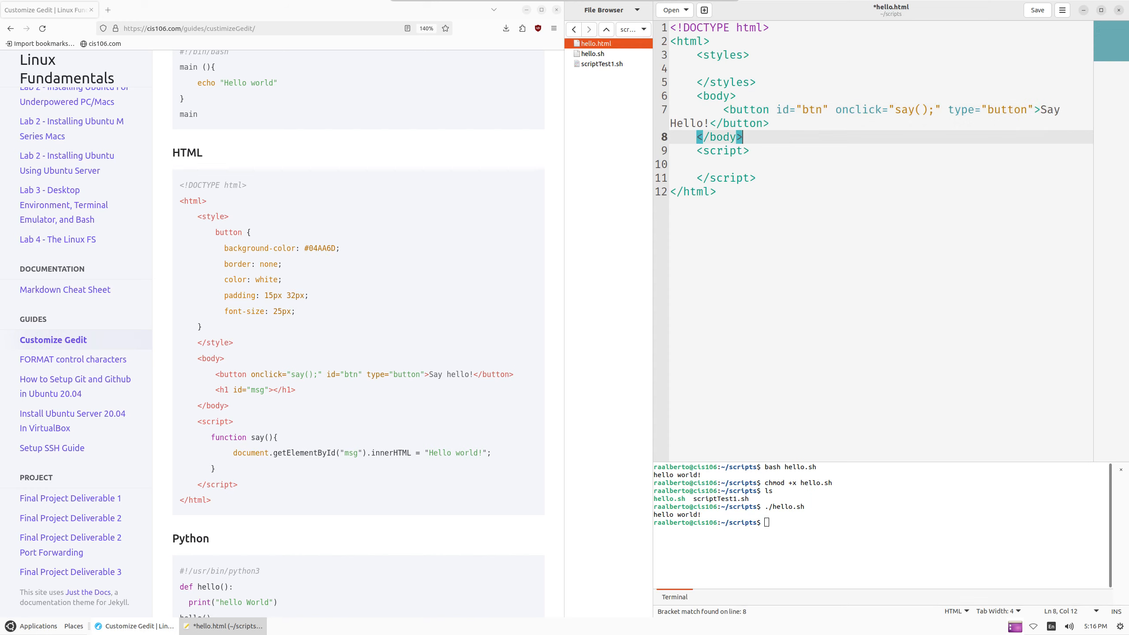
pyautogui.press('Up')
pyautogui.press('Up')
pyautogui.hotkey('ctrl', '-')
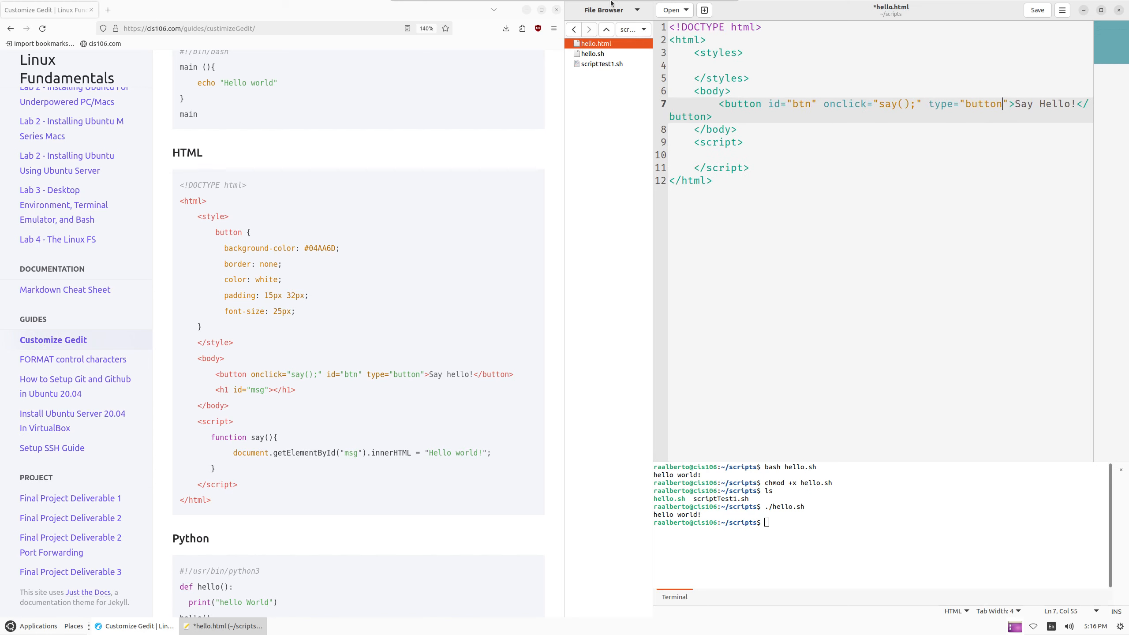
# Start a new line directly below the Say Hello! button line in hello.html
pyautogui.moveTo(653, 76); pyautogui.dragTo(630, 79)
pyautogui.click(850, 152)
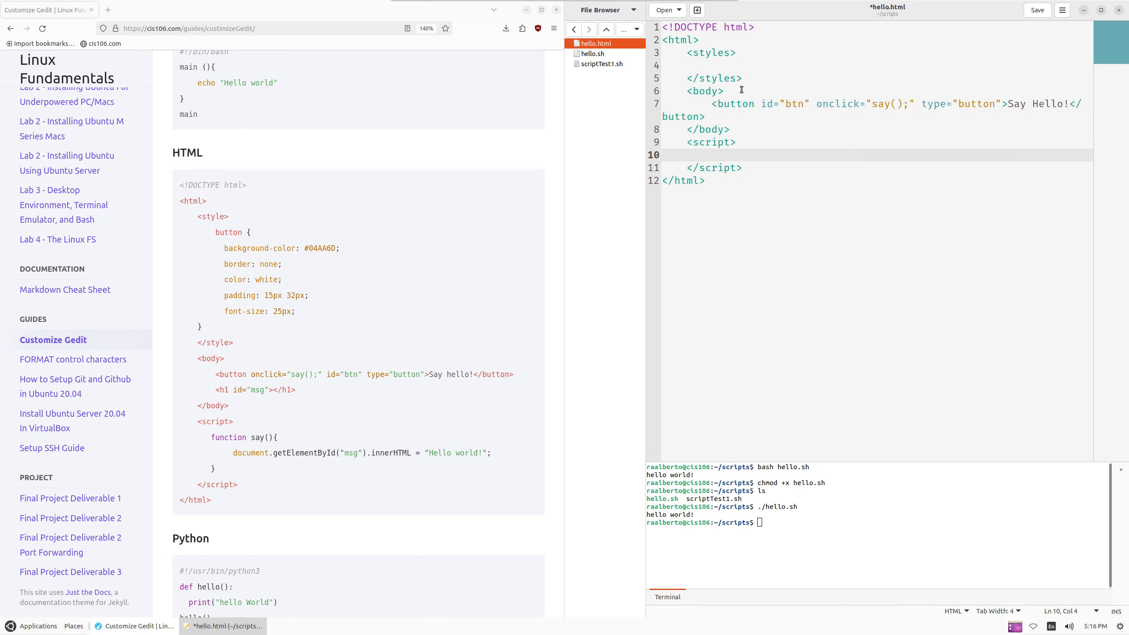
pyautogui.moveTo(779, 102); pyautogui.dragTo(871, 100)
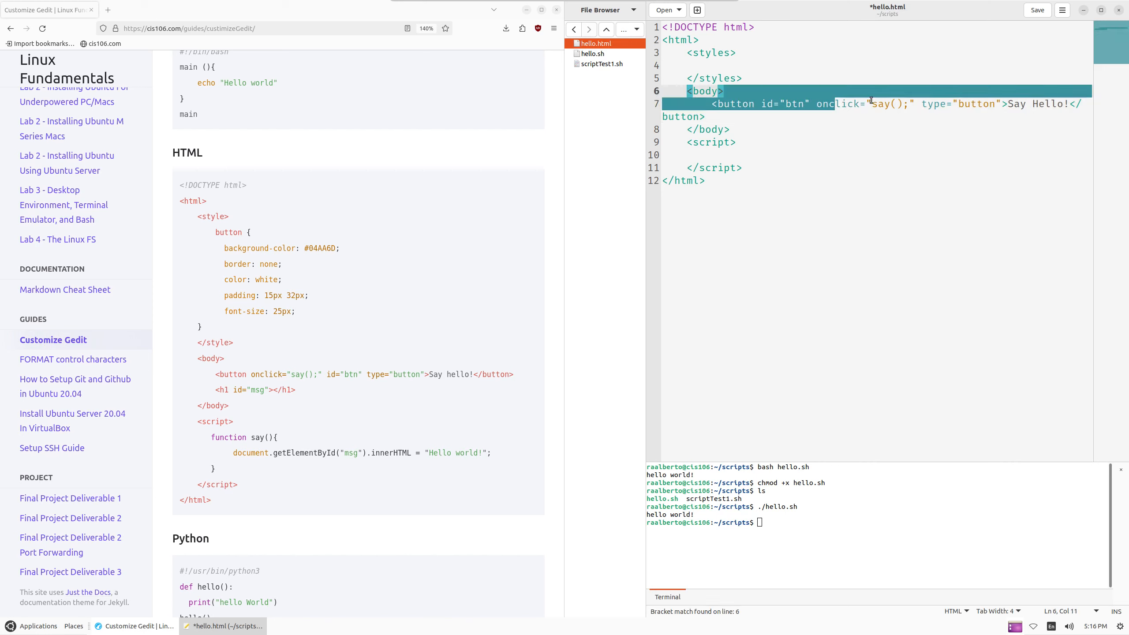
pyautogui.click(874, 125)
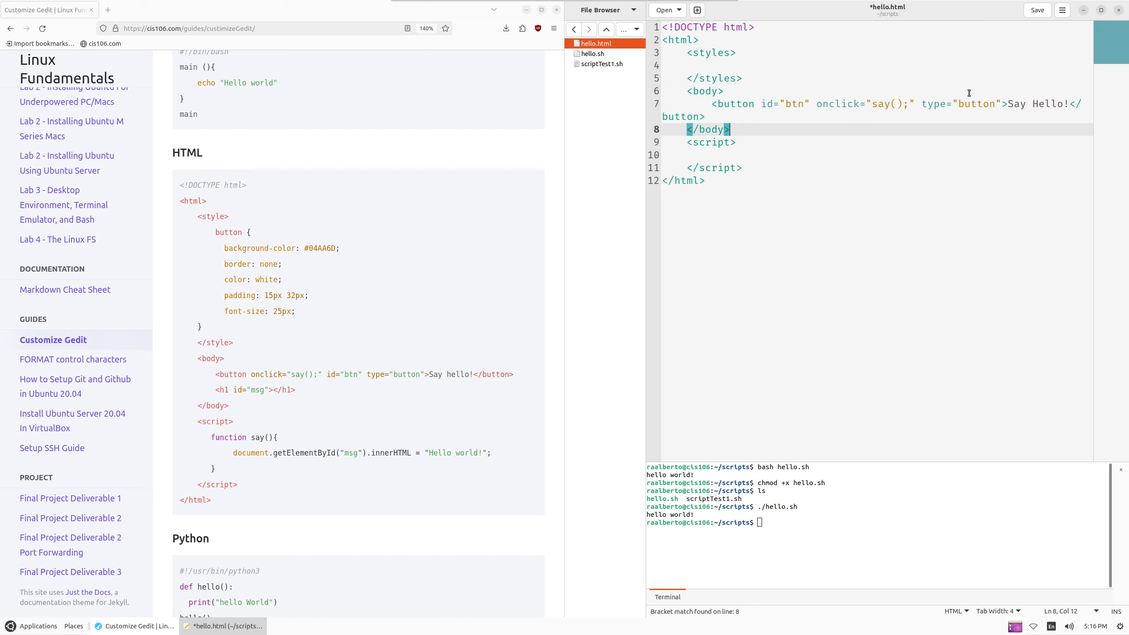
pyautogui.click(791, 117)
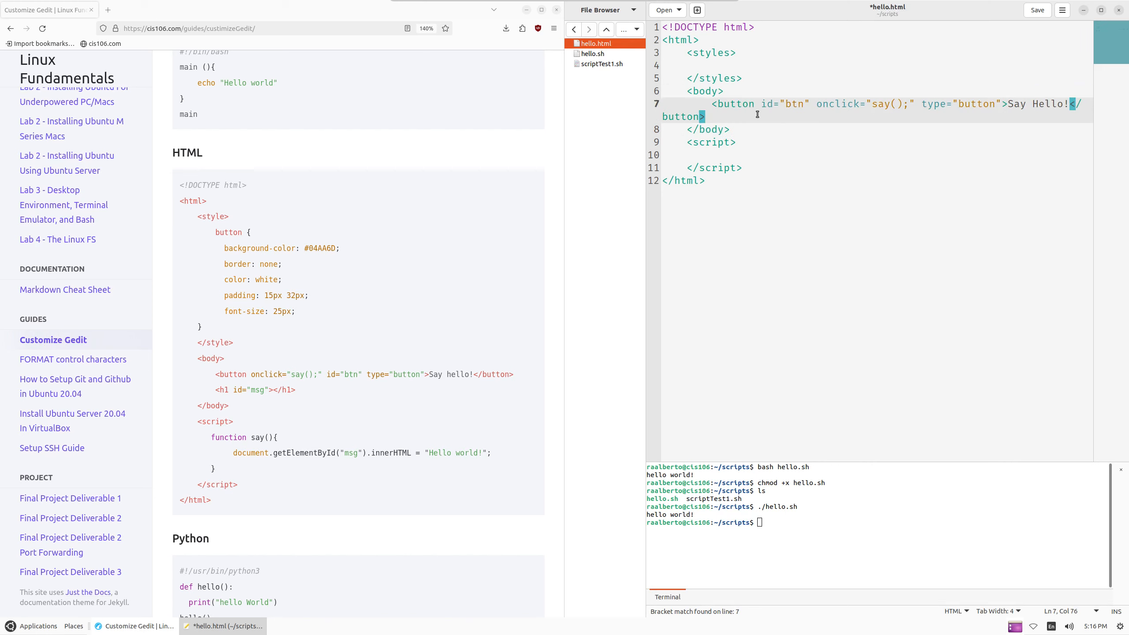
pyautogui.press('Up')
pyautogui.press('Down')
pyautogui.press('Left')
pyautogui.press('Left')
pyautogui.press('Left')
pyautogui.press('Left')
pyautogui.press('Up')
pyautogui.press('End')
pyautogui.press('Return')
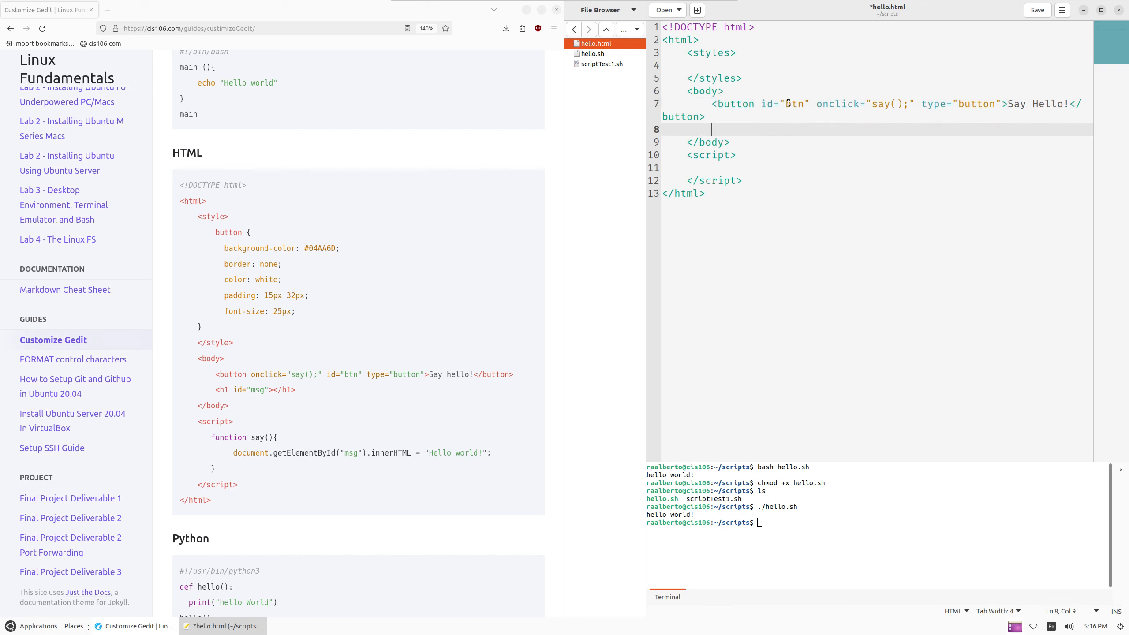
# Write an empty <h1 id="msg"></h1> heading on that new line
pyautogui.write('h1')
pyautogui.press('BackSpace')
pyautogui.press('BackSpace')
pyautogui.write('<h1>')
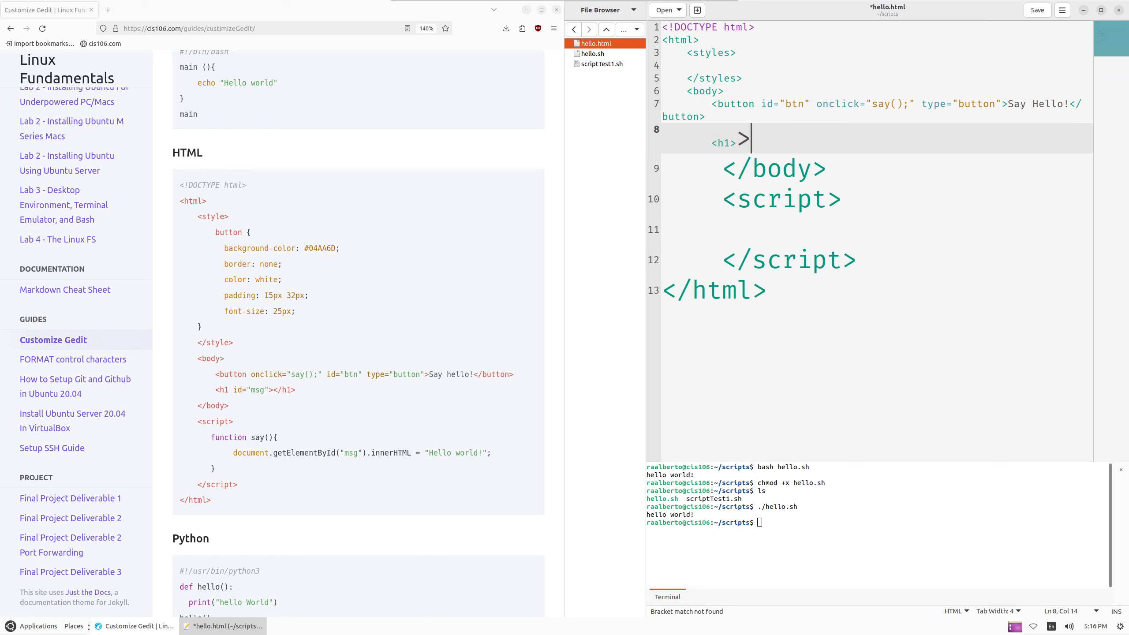
pyautogui.write('<')
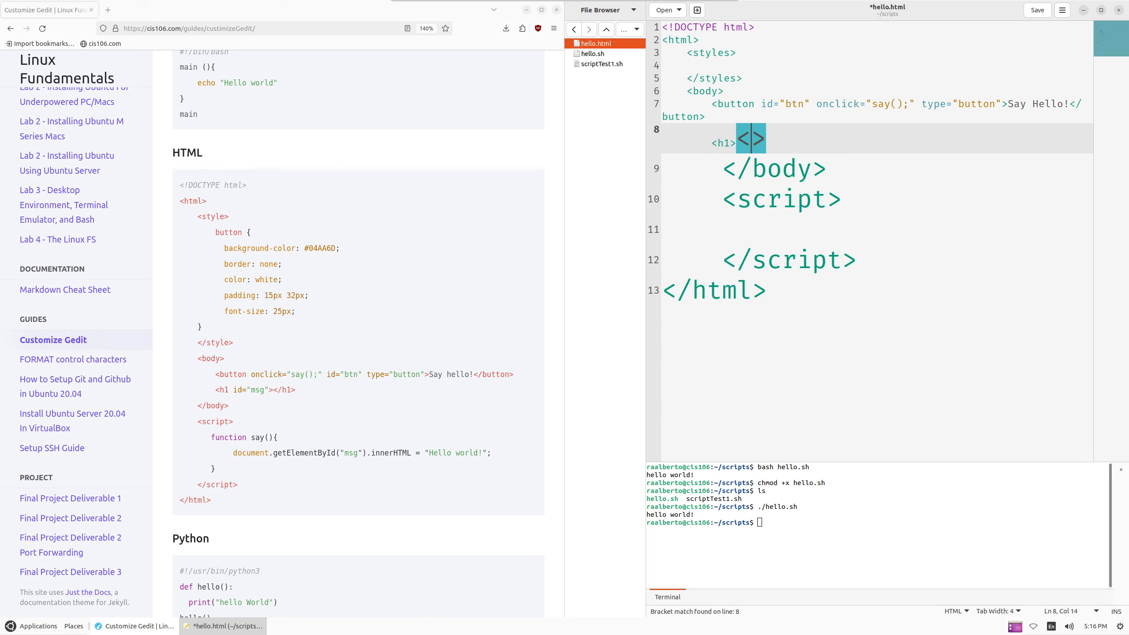
pyautogui.write('/h1')
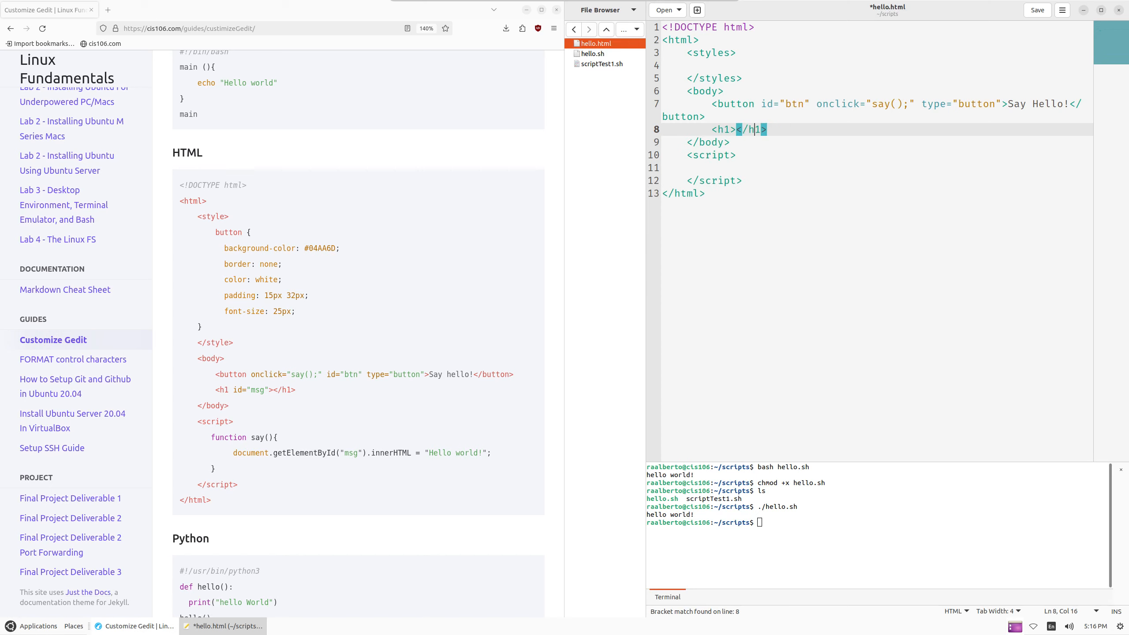
pyautogui.press('Left')
pyautogui.press('Left')
pyautogui.press('Left')
pyautogui.press('Left')
pyautogui.write('if')
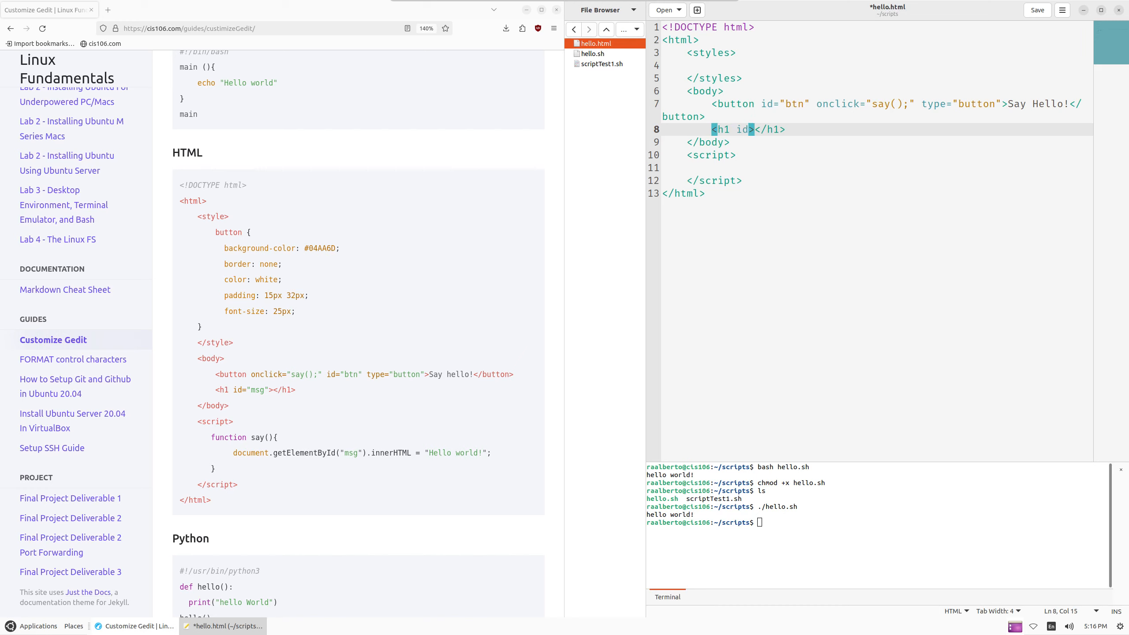
pyautogui.write('="msg')
pyautogui.press('Right')
pyautogui.press('Right')
pyautogui.press('Right')
pyautogui.press('Right')
pyautogui.press('Right')
pyautogui.press('Right')
pyautogui.press('Right')
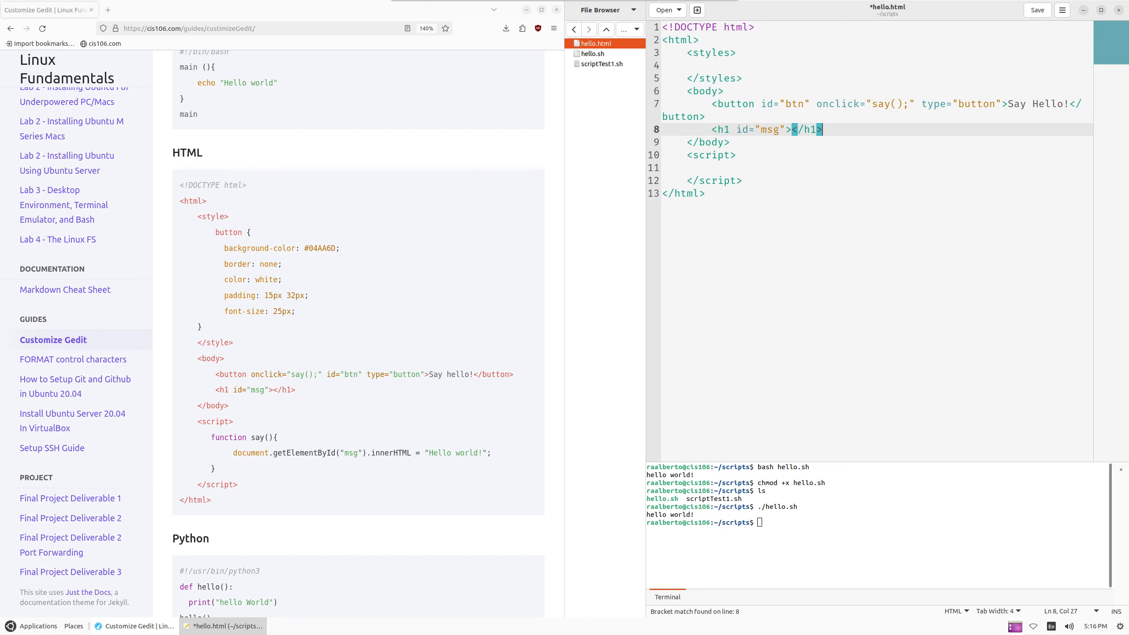
pyautogui.press('Left')
pyautogui.press('Left')
pyautogui.press('Left')
pyautogui.press('Left')
pyautogui.press('Left')
pyautogui.click(744, 167)
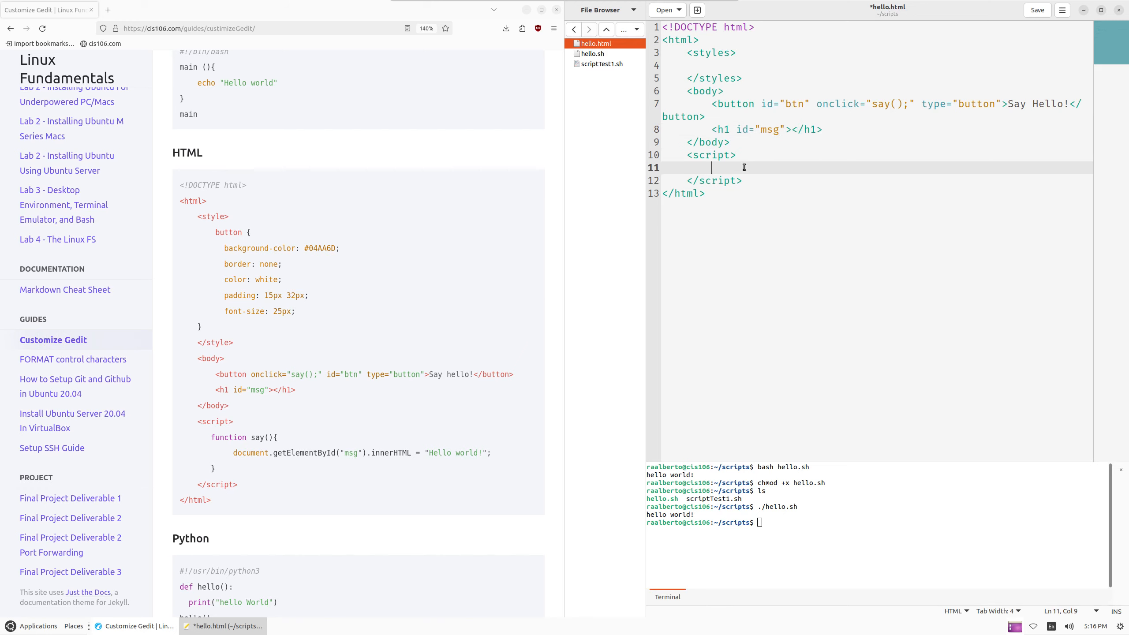
# Begin a say() function with an opening brace in the script block
pyautogui.write('function sayt()')
pyautogui.press('Down')
pyautogui.press('Left')
pyautogui.press('Left')
pyautogui.press('Up')
pyautogui.press('BackSpace')
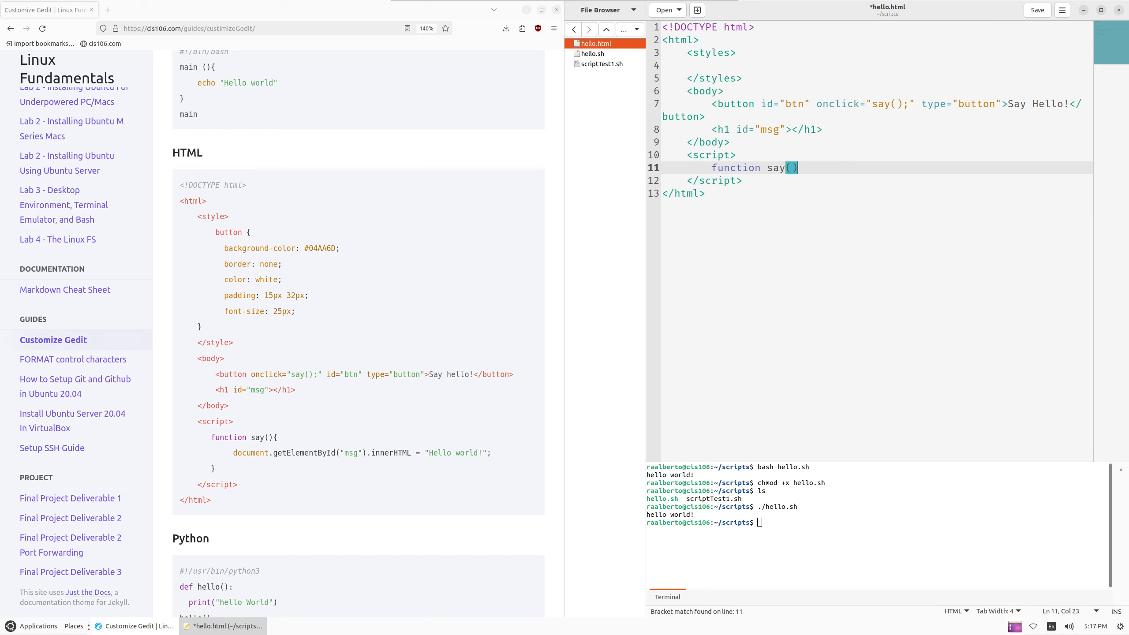
pyautogui.write('{')
pyautogui.press('Return')
pyautogui.press('Return')
pyautogui.press('Tab')
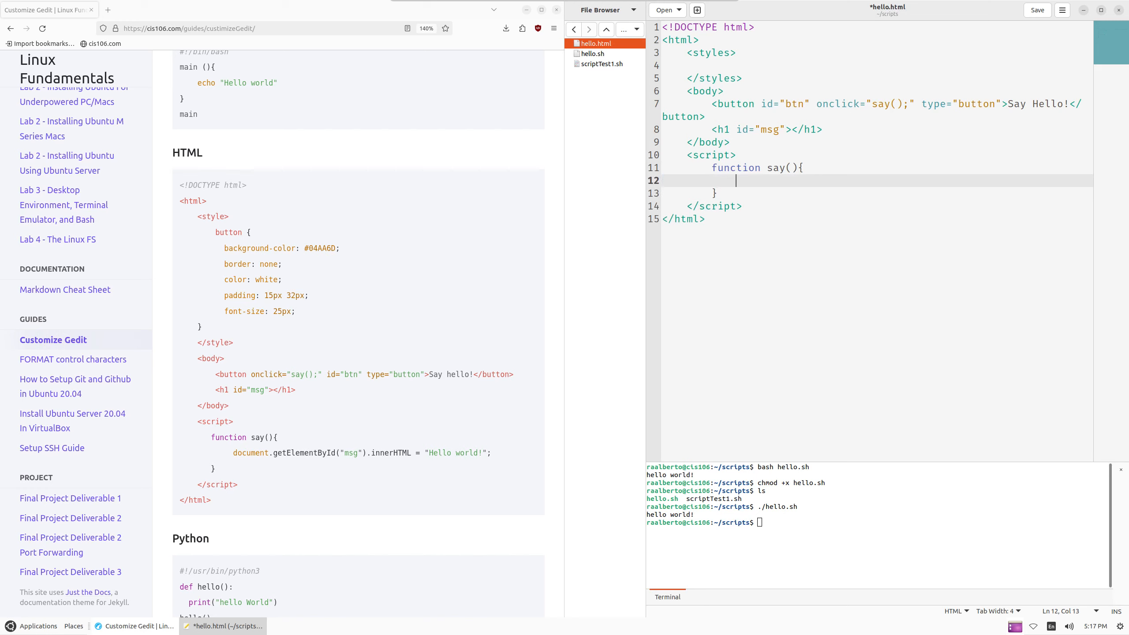
# Make say() set getElementById("msg").innerHTML to "Hello World!", then save hello.html
pyautogui.write('document.,getElementBy')
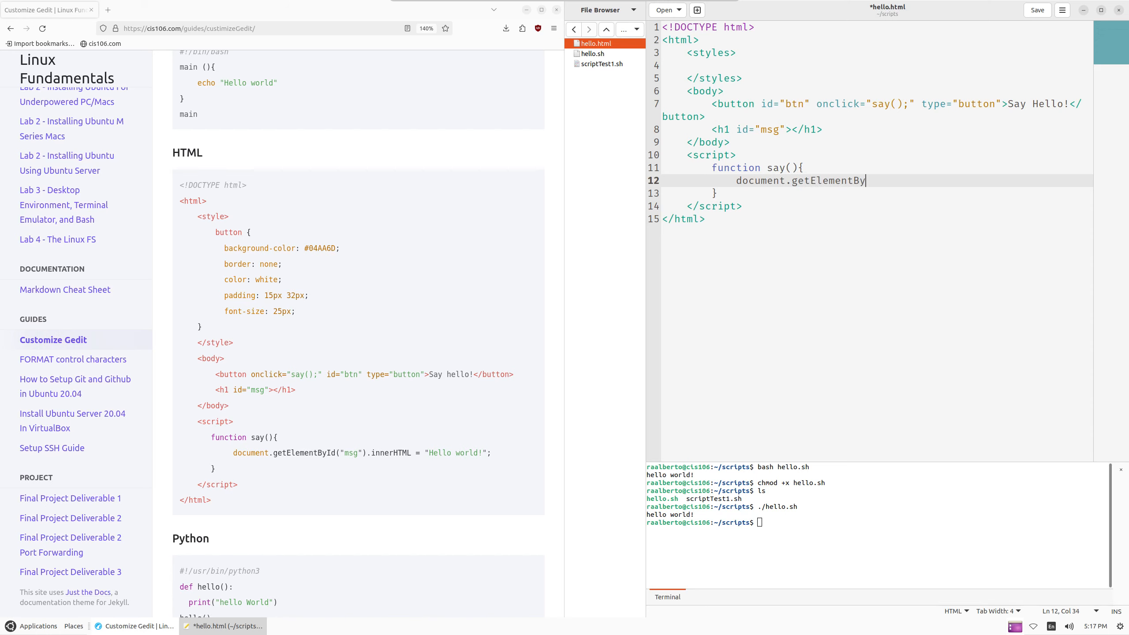
pyautogui.write('Id("msg')
pyautogui.doubleClick(772, 132)
pyautogui.click(927, 180)
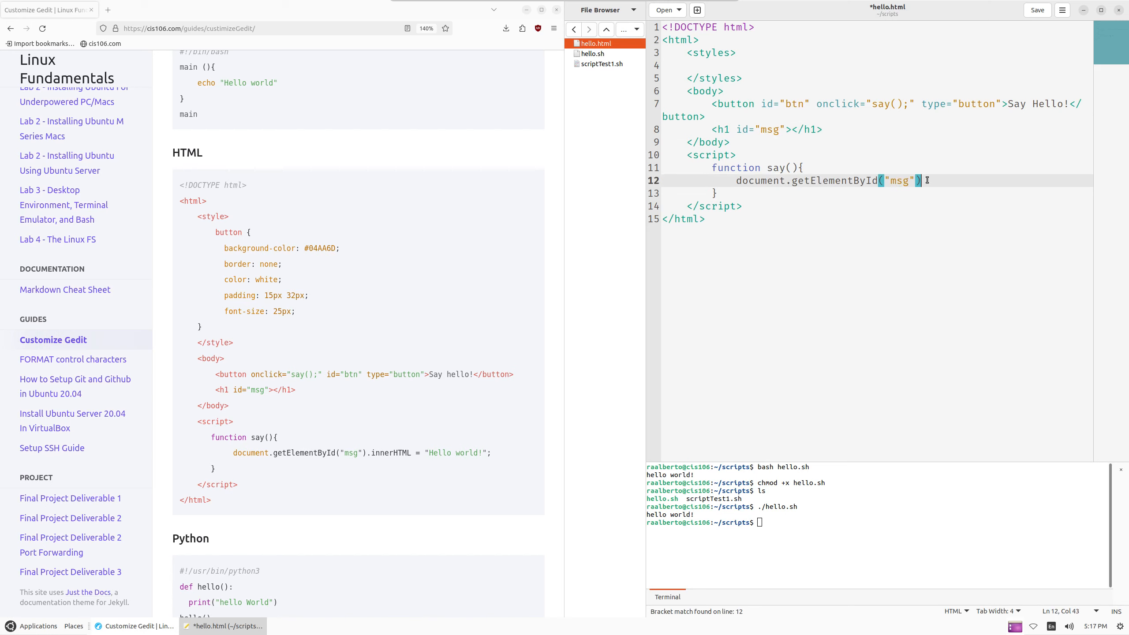
pyautogui.write('.innet')
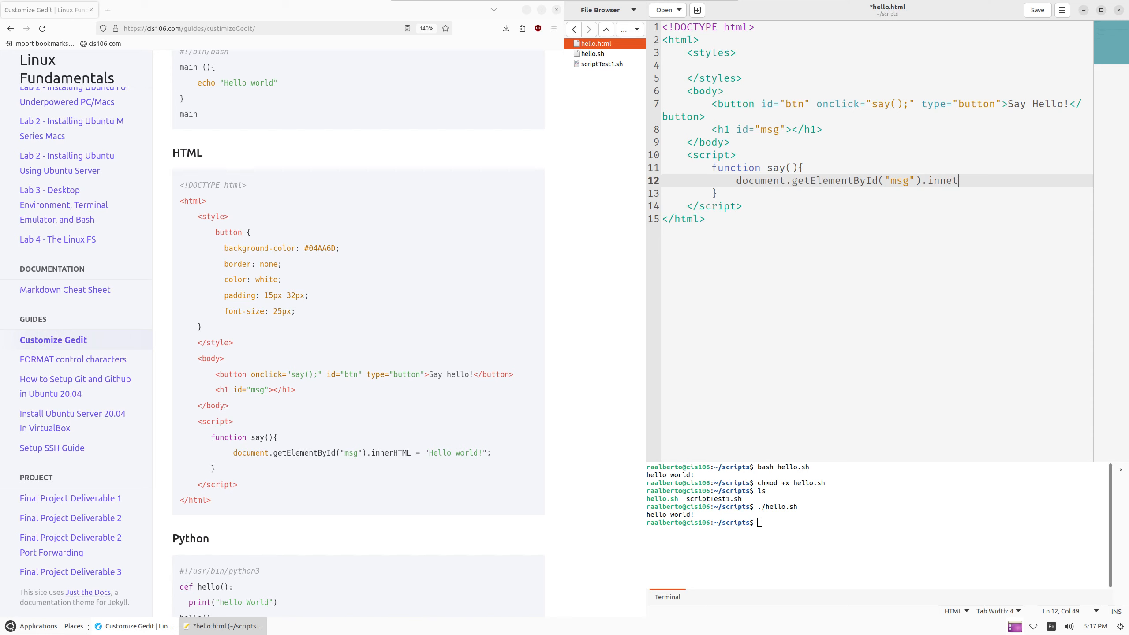
pyautogui.press('BackSpace')
pyautogui.write('rHTML = "Hello World!";')
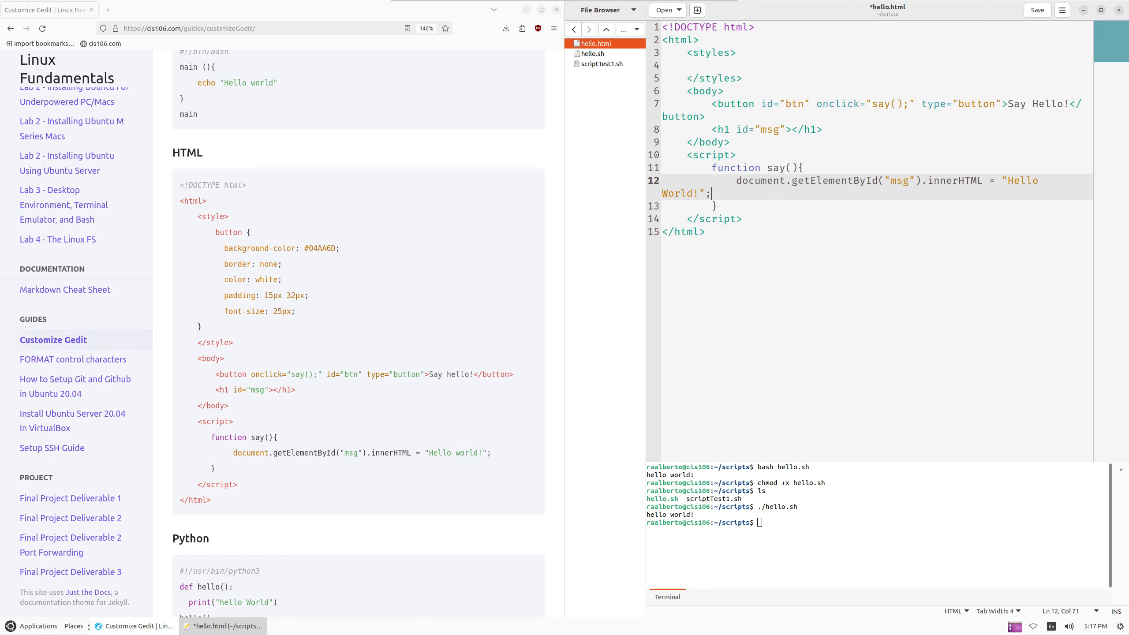
pyautogui.press('Down')
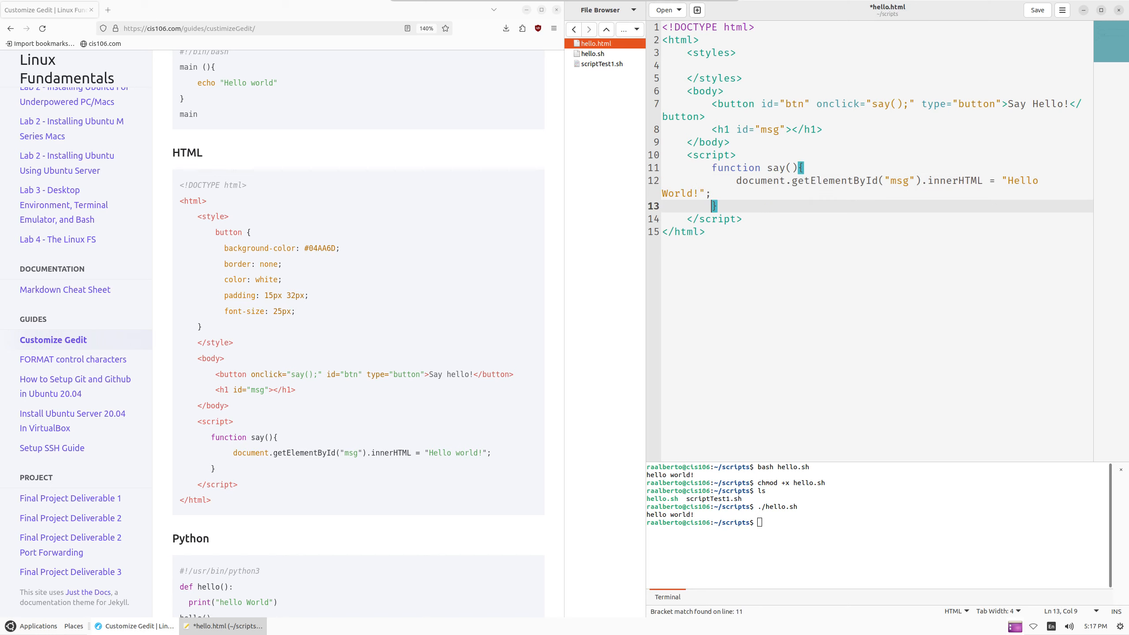
pyautogui.press('End')
pyautogui.hotkey('shift', 'Down')
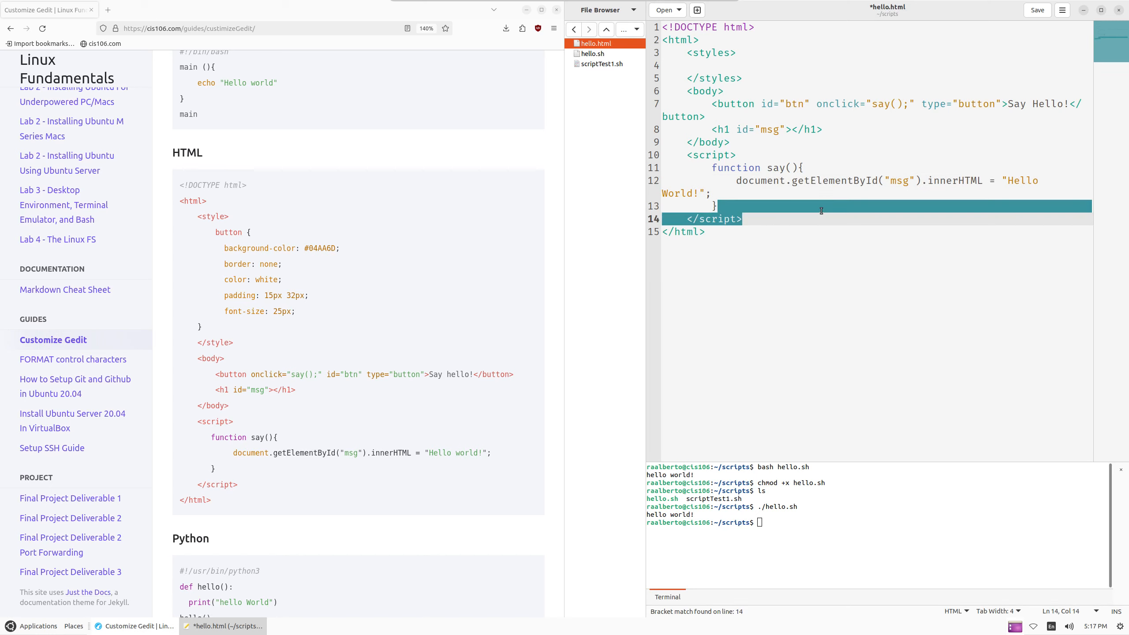
pyautogui.hotkey('ctrl', 's')
pyautogui.click(794, 553)
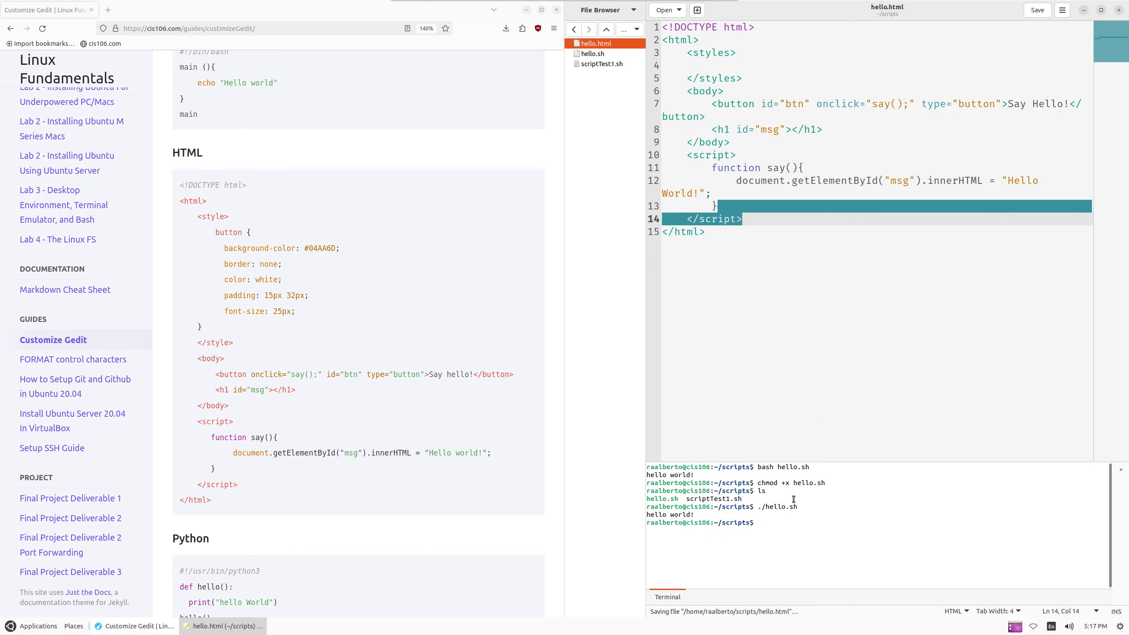
# Open hello.html in Firefox with xdg-open and confirm Say Hello! reveals Hello World!
pyautogui.write('xdg-open')
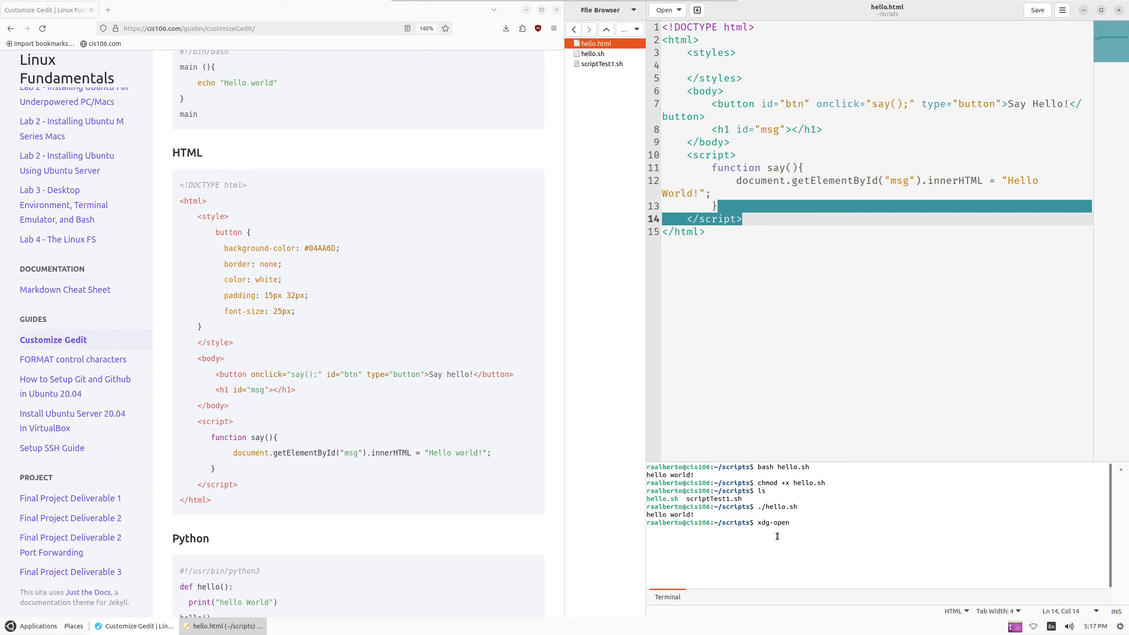
pyautogui.write(' hello.html')
pyautogui.press('Return')
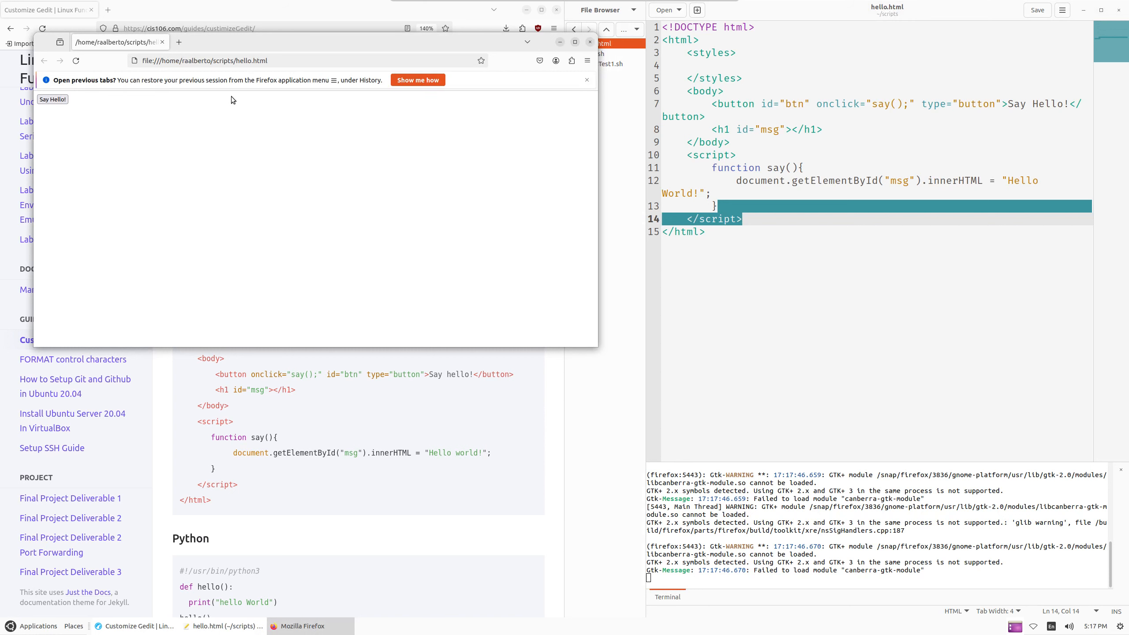
pyautogui.moveTo(288, 44); pyautogui.dragTo(390, 65)
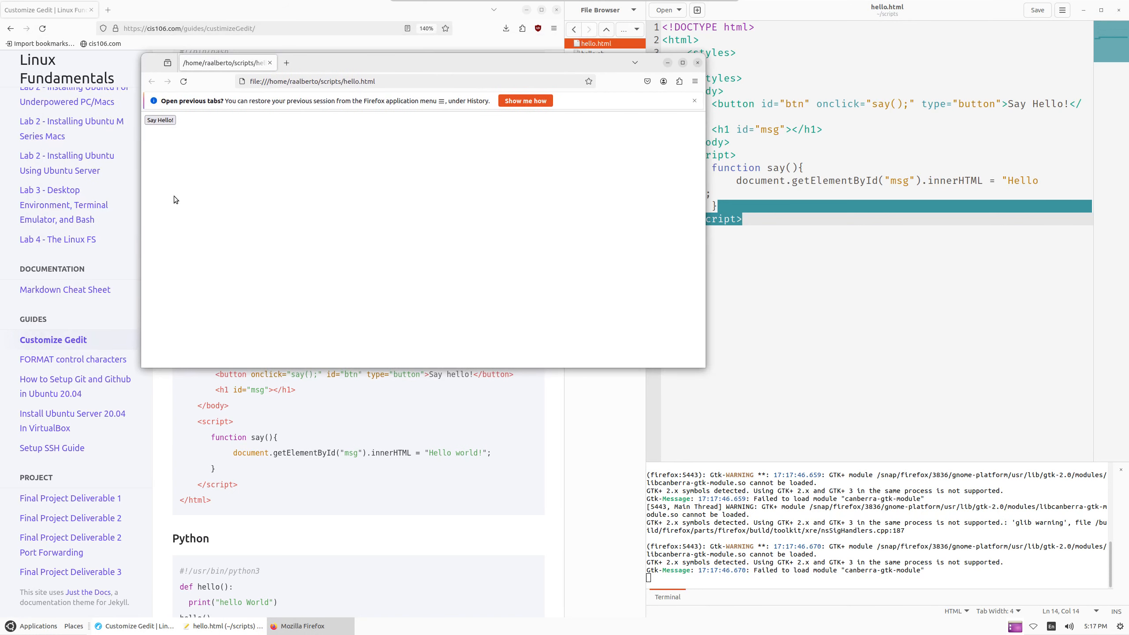
pyautogui.click(160, 120)
pyautogui.moveTo(267, 145); pyautogui.dragTo(196, 188)
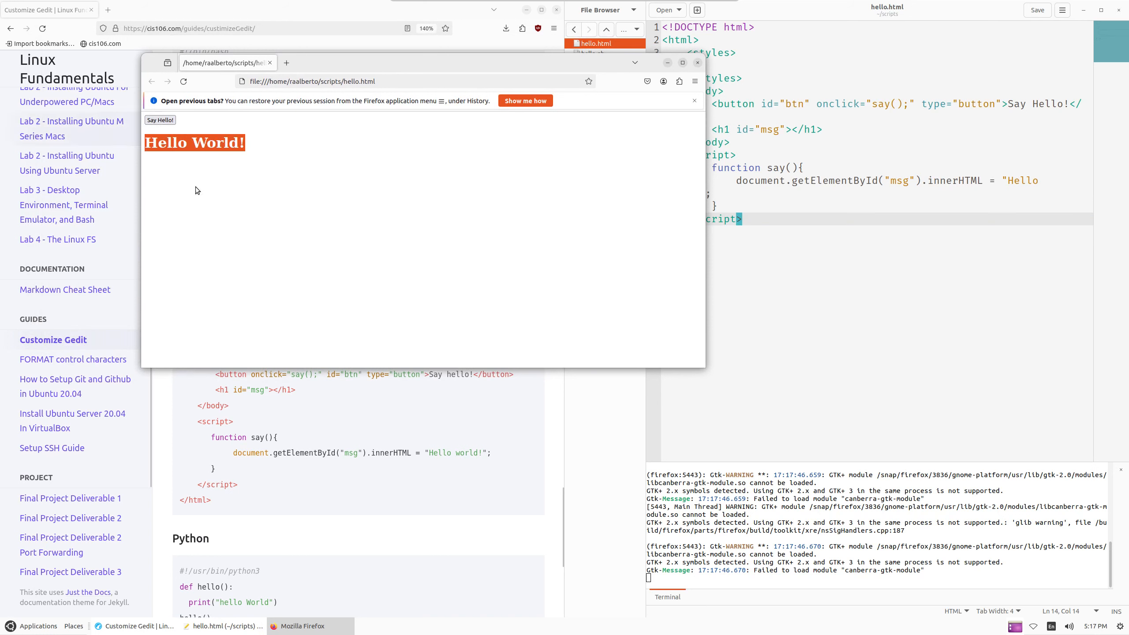
# Close the browser test window and start a button{ } rule inside the styles block
pyautogui.click(697, 62)
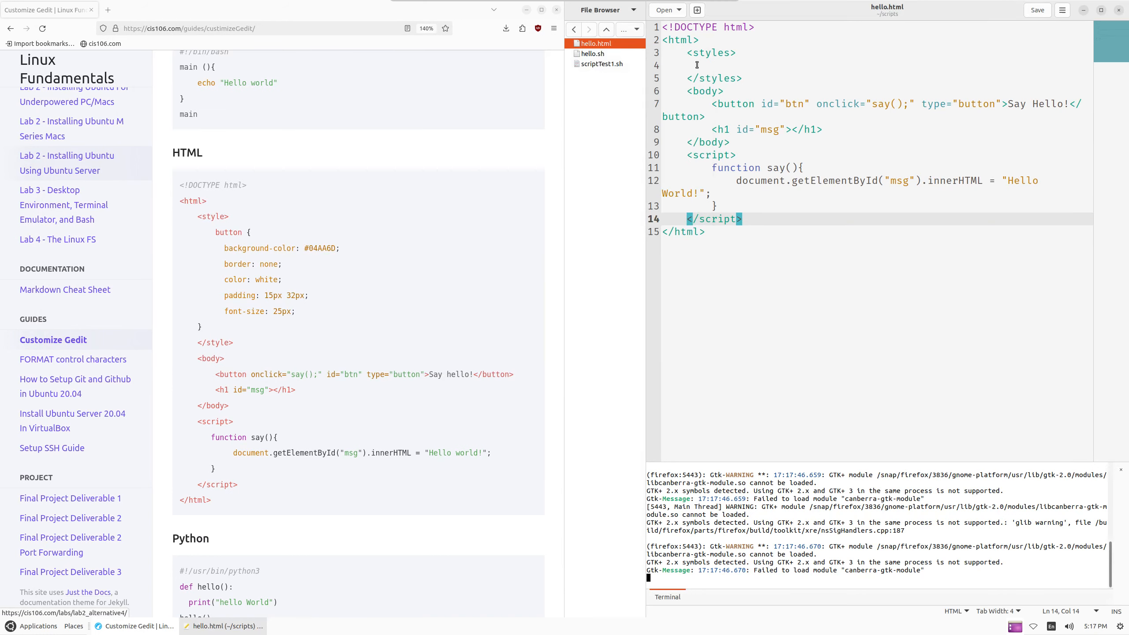
pyautogui.click(687, 65)
pyautogui.moveTo(211, 233); pyautogui.dragTo(246, 324)
pyautogui.click(305, 314)
pyautogui.click(758, 65)
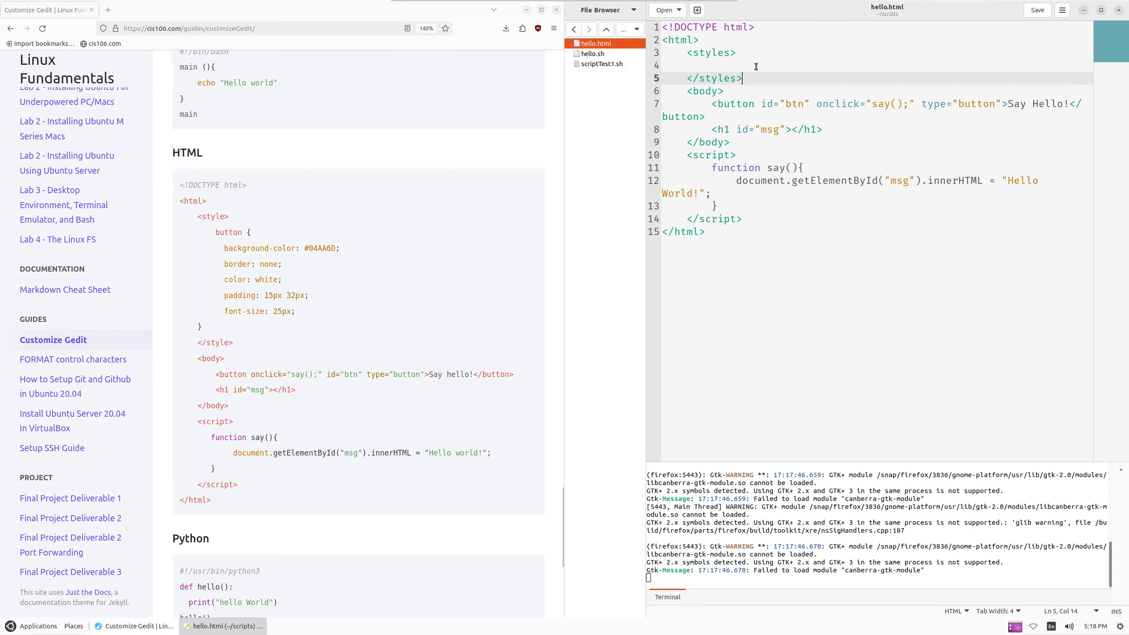
pyautogui.press('Tab')
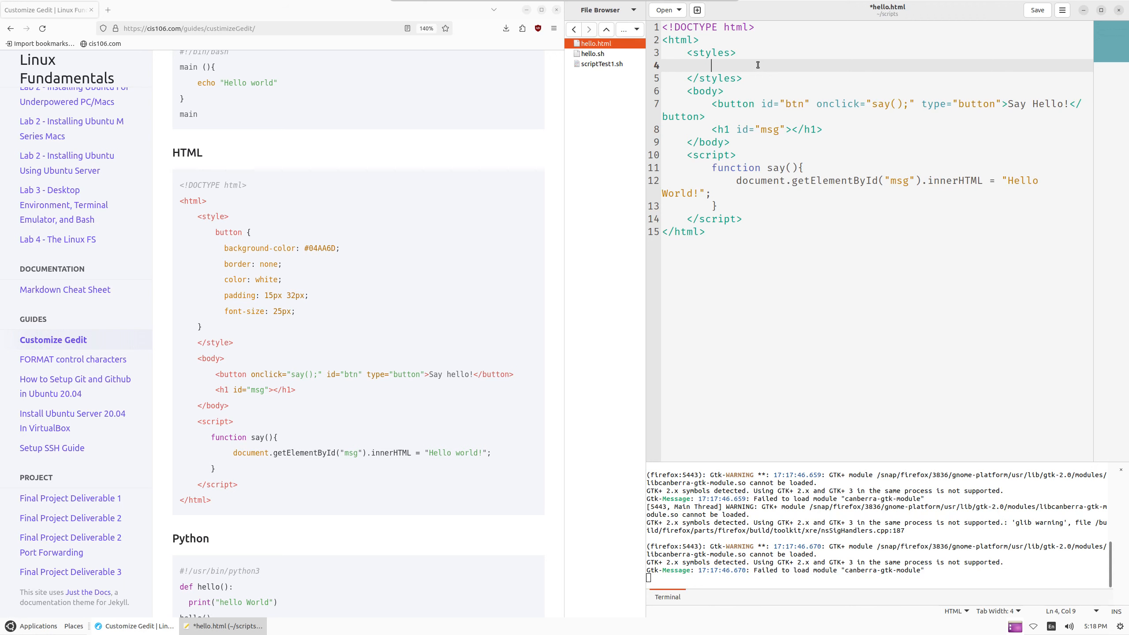
pyautogui.write('button{')
pyautogui.press('Return')
pyautogui.press('Return')
pyautogui.press('Up')
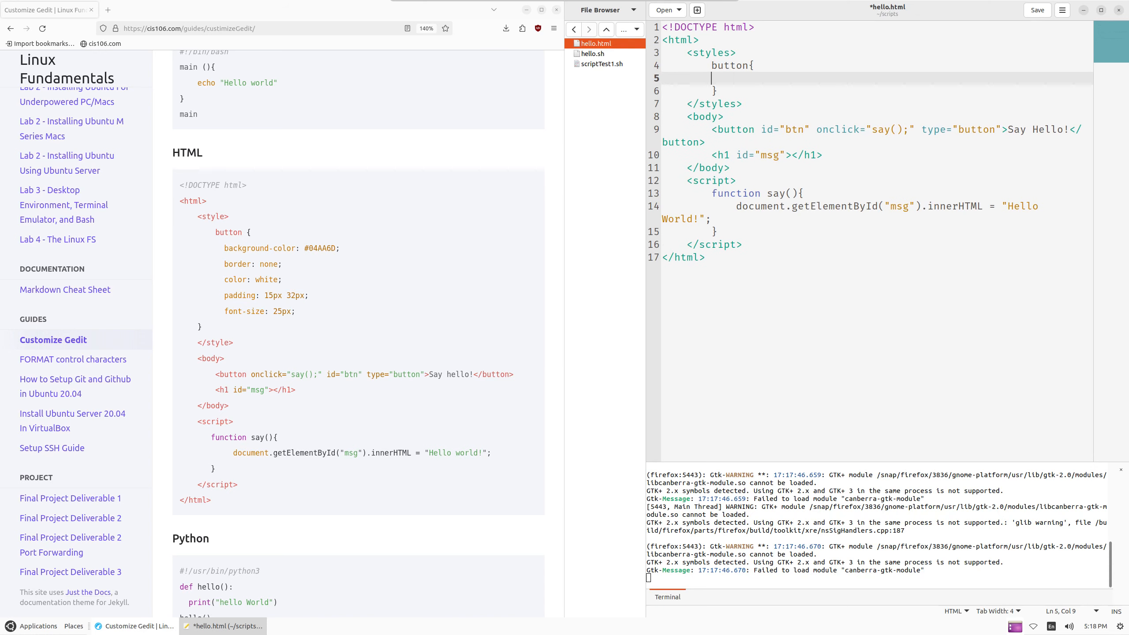
pyautogui.press('Tab')
# Give the button rule background-color #04aa6d and border: none
pyautogui.write('background-color: #0')
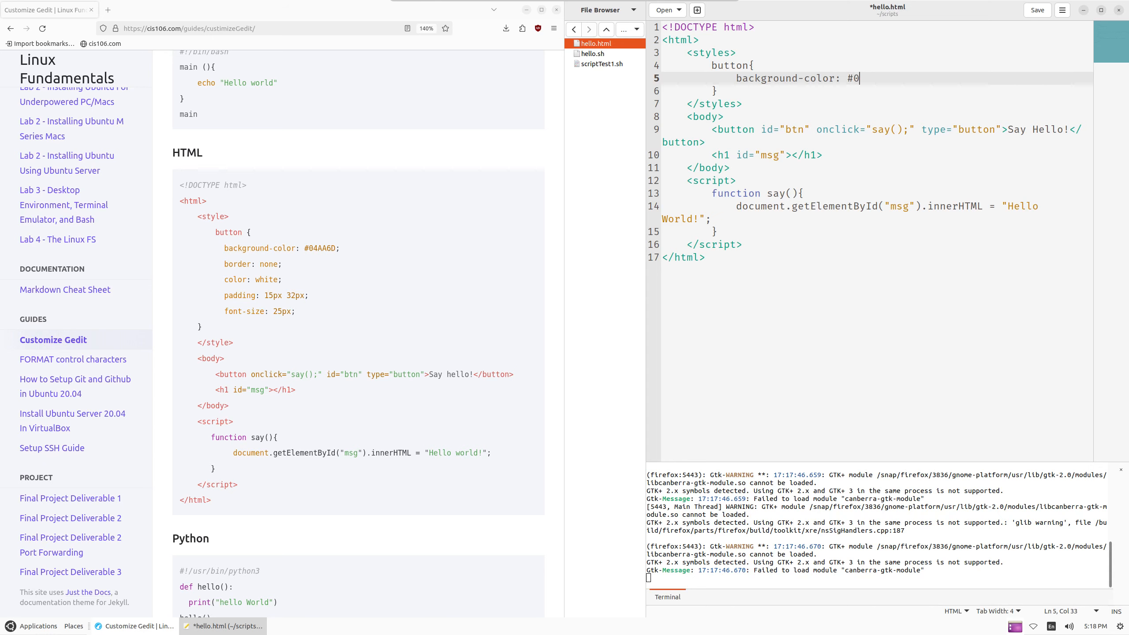
pyautogui.write('4aa6d')
pyautogui.press('Return')
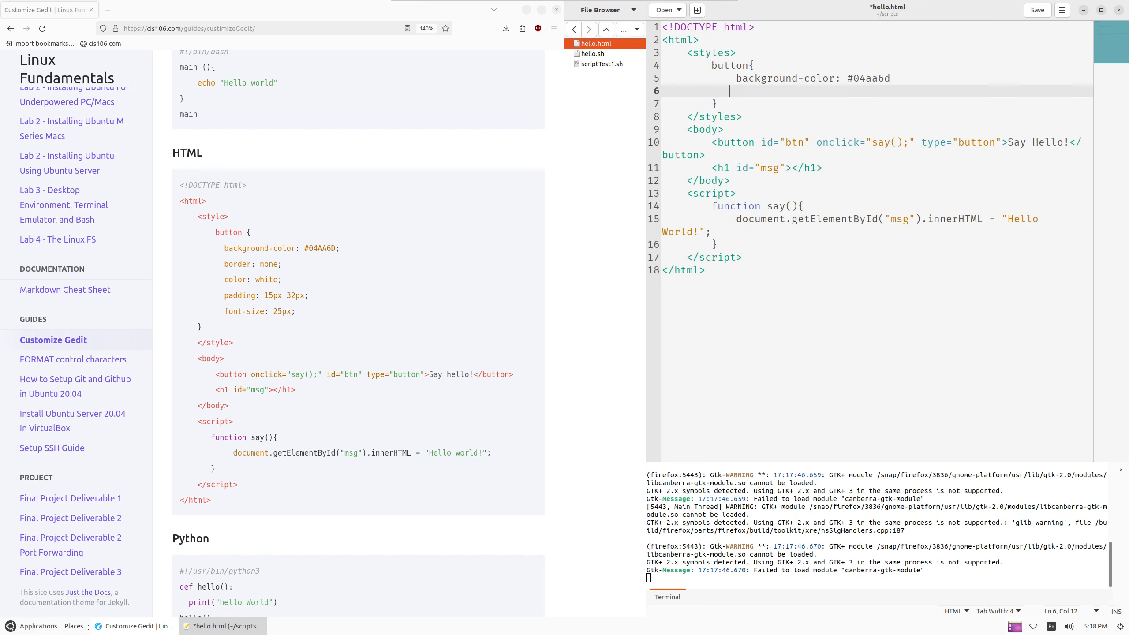
pyautogui.hotkey('ctrl', 'Left')
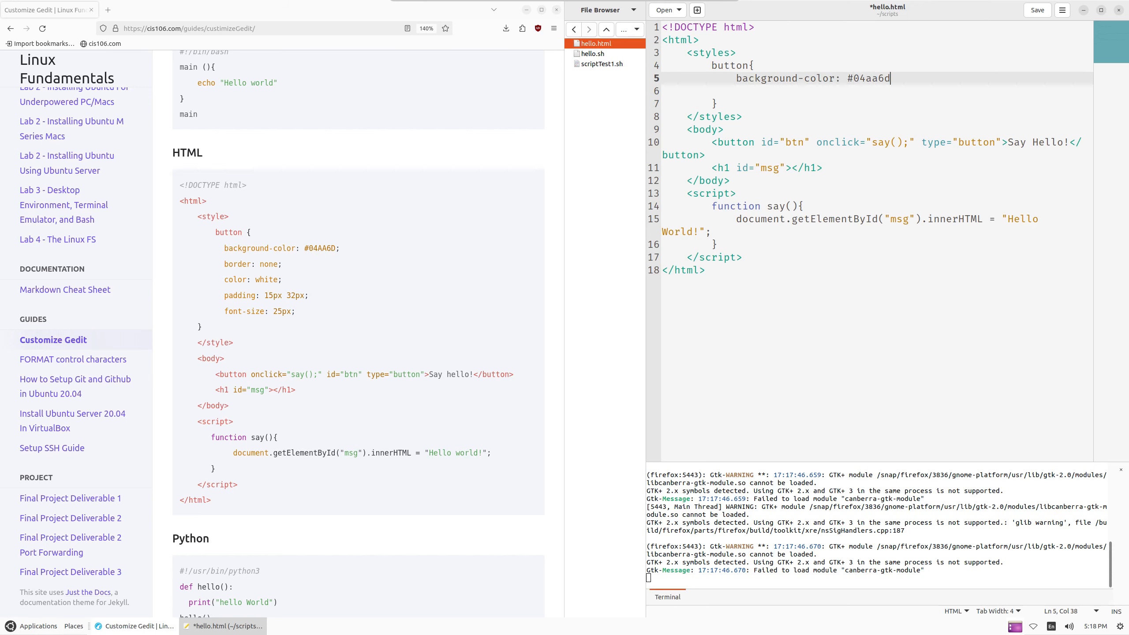
pyautogui.press('Return')
pyautogui.write('boder')
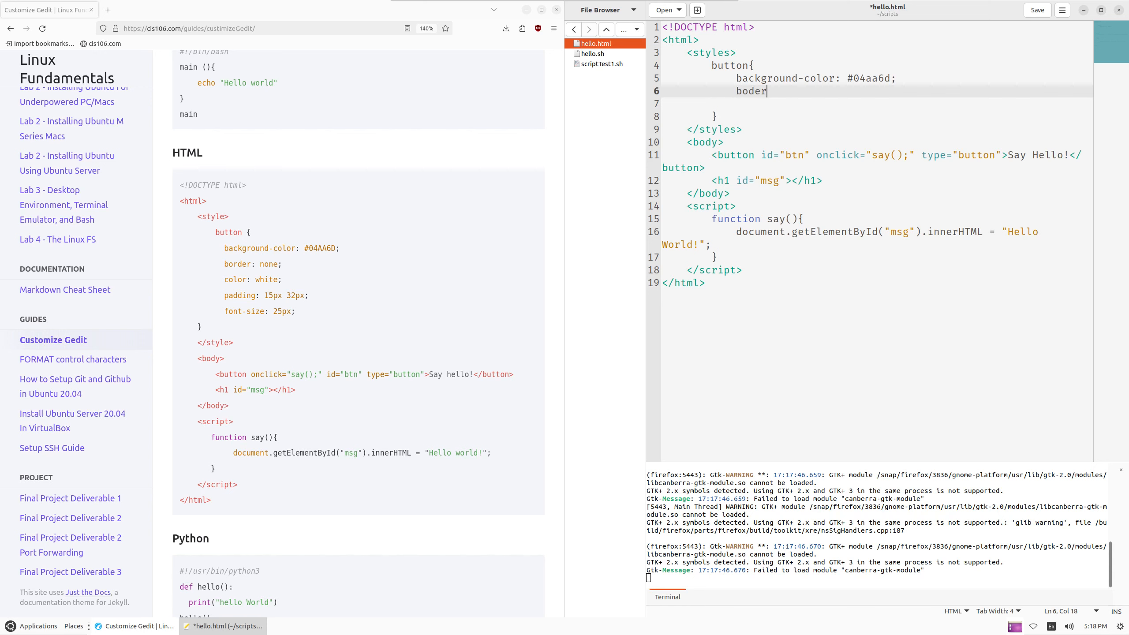
pyautogui.write(': none;')
pyautogui.press('Return')
# Add color: white, padding: 15px 32px and font-size: 25px to the button rule
pyautogui.write('color:')
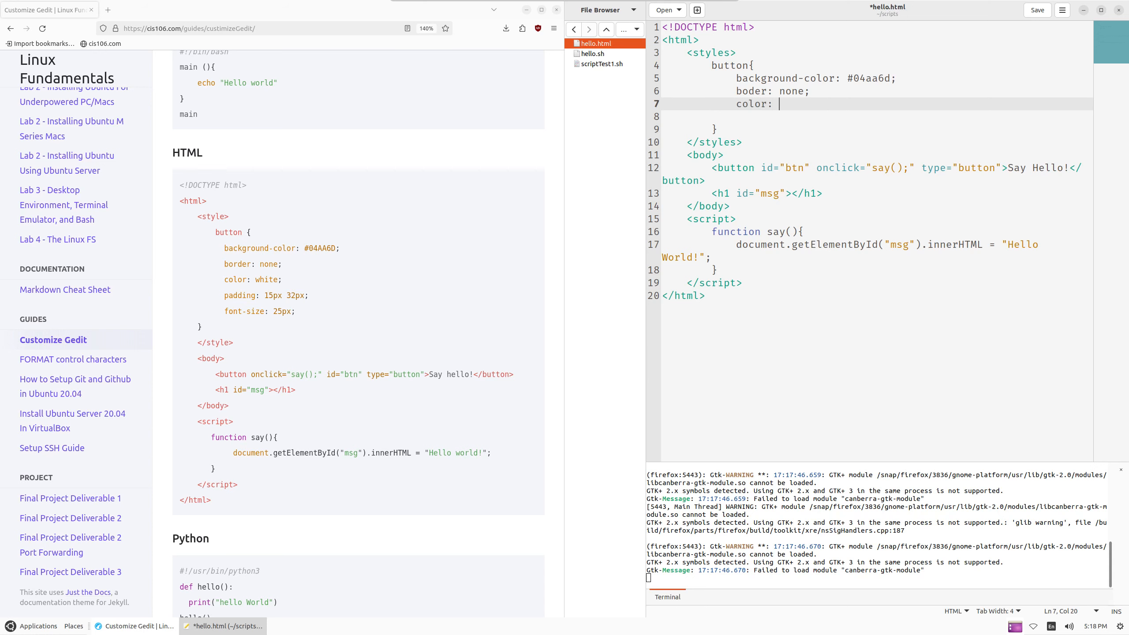
pyautogui.write(' whitel;')
pyautogui.press('BackSpace')
pyautogui.press('BackSpace')
pyautogui.write(';')
pyautogui.press('Return')
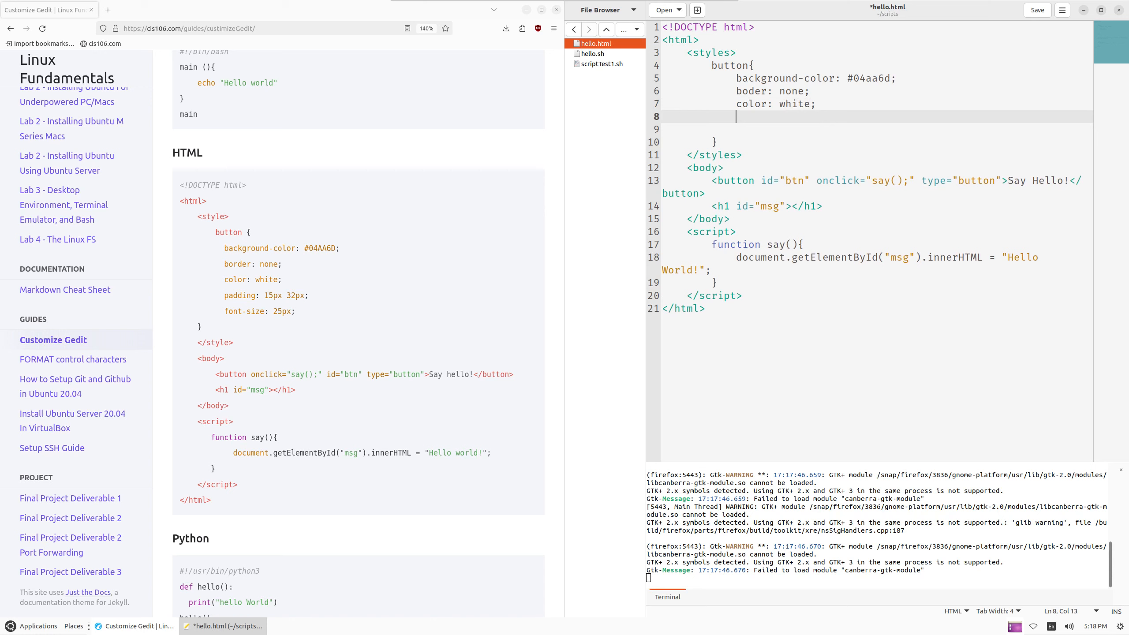
pyautogui.write('padding: 15px 32px;')
pyautogui.press('Return')
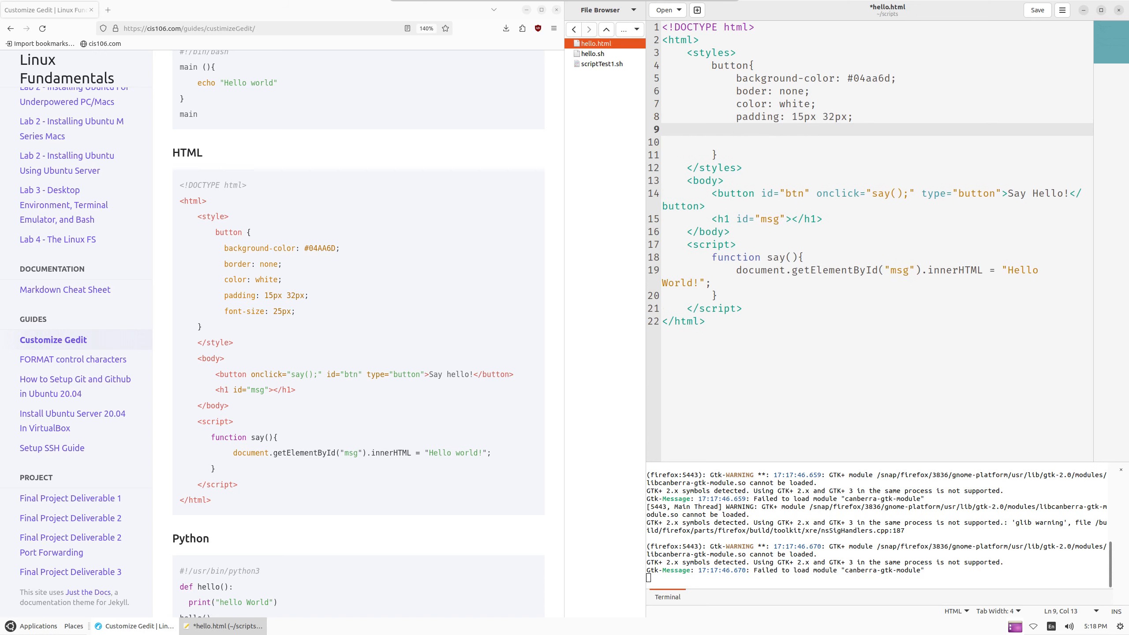
pyautogui.write('gfo')
pyautogui.press('BackSpace')
pyautogui.press('BackSpace')
pyautogui.press('BackSpace')
pyautogui.write('font-size: 25px')
# Save hello.html and reopen it in the browser with xdg-open hello.html
pyautogui.hotkey('ctrl', 's')
pyautogui.click(807, 527)
pyautogui.write('xdg-open hello.html')
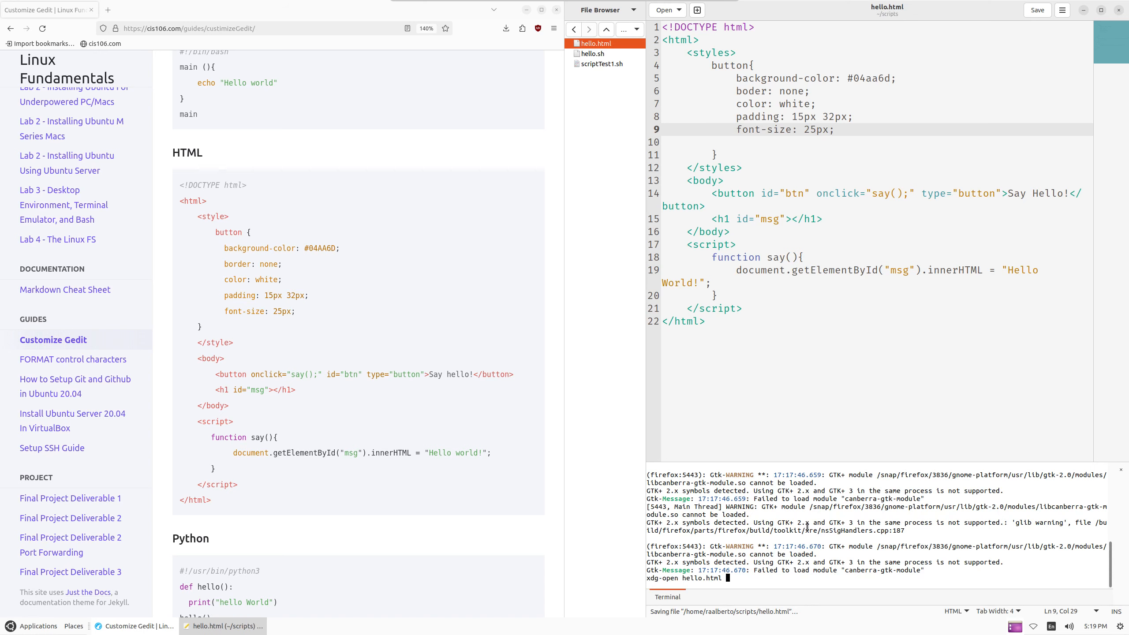
pyautogui.press('Return')
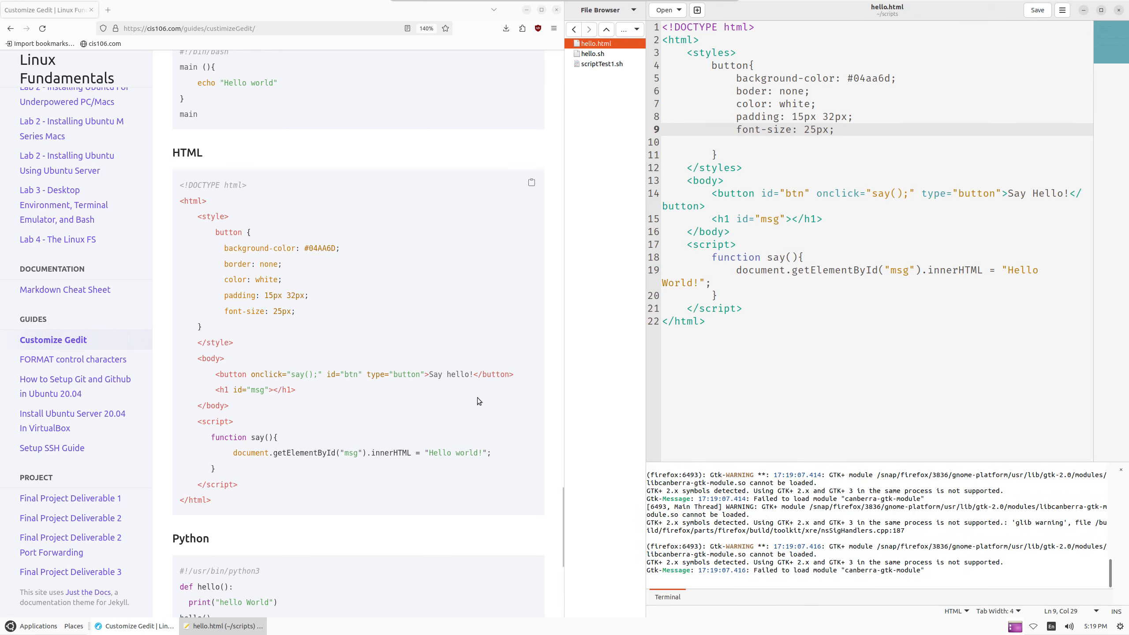
# Minimize the Firefox page showing raw CSS and put the caret in the <styles> tag
pyautogui.click(801, 150)
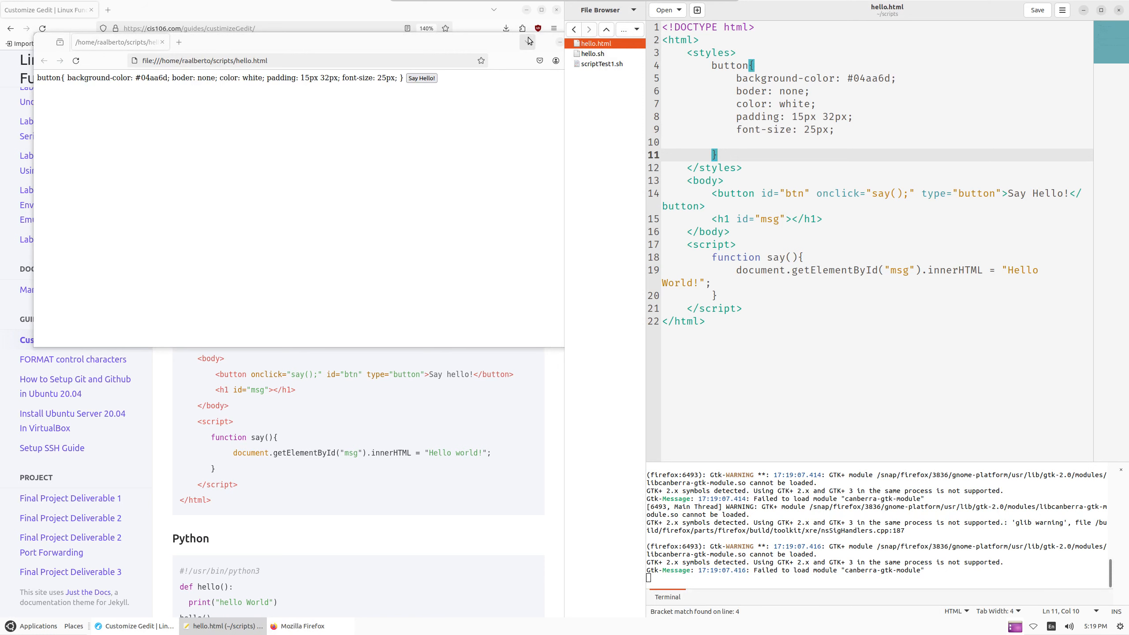
pyautogui.moveTo(503, 43); pyautogui.dragTo(481, 136)
pyautogui.click(539, 135)
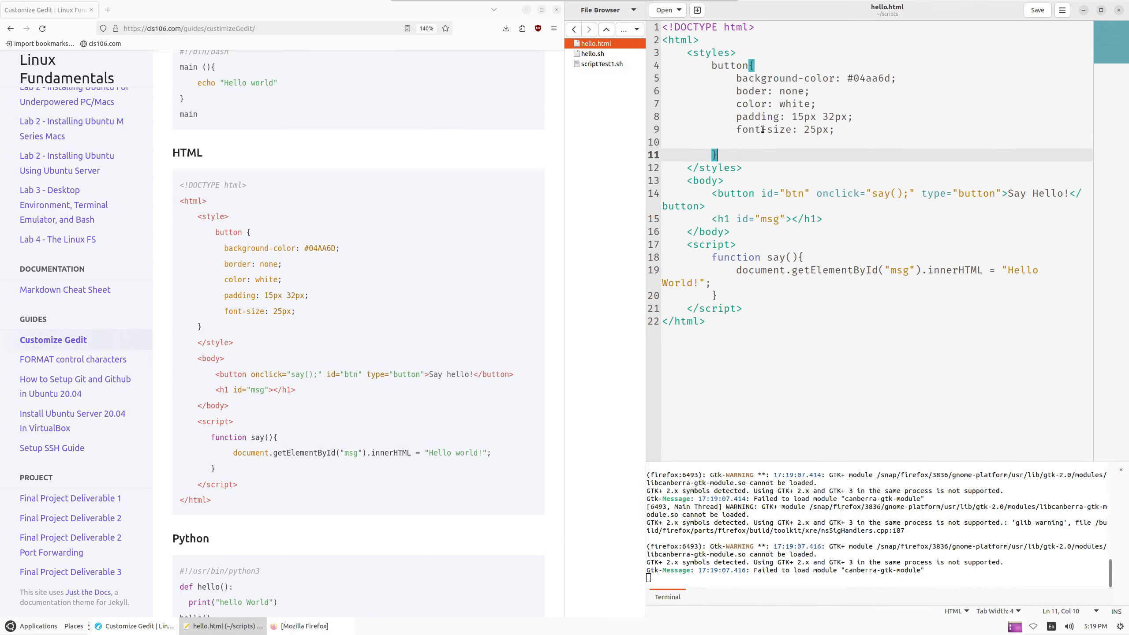
pyautogui.moveTo(687, 65); pyautogui.dragTo(795, 91)
pyautogui.moveTo(730, 206); pyautogui.dragTo(755, 194)
pyautogui.moveTo(749, 78); pyautogui.dragTo(831, 75)
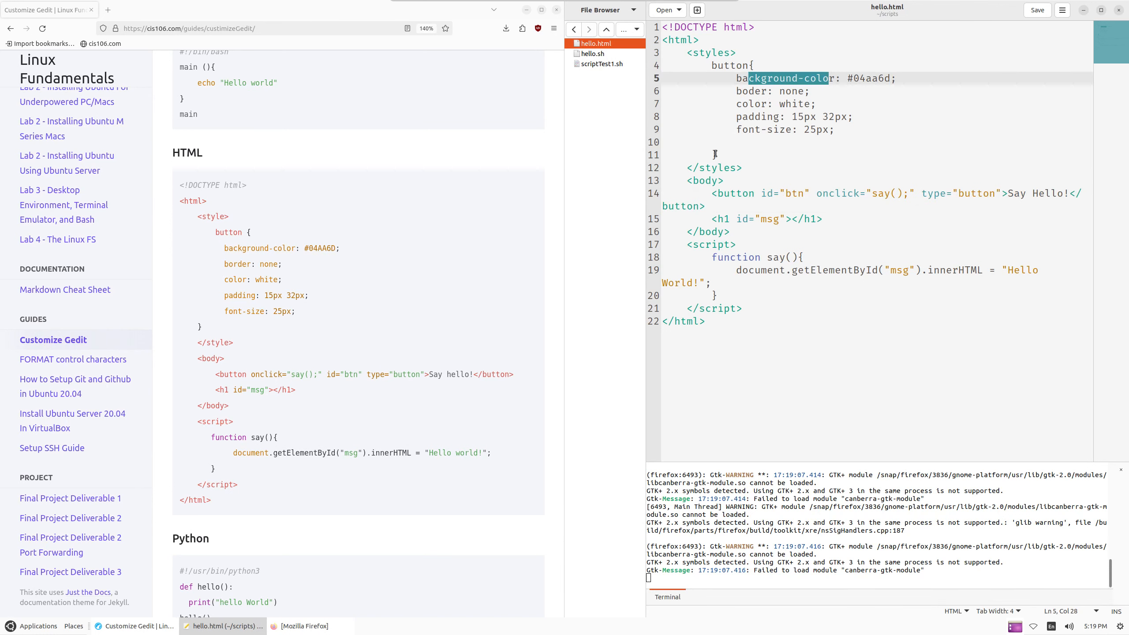
pyautogui.click(731, 54)
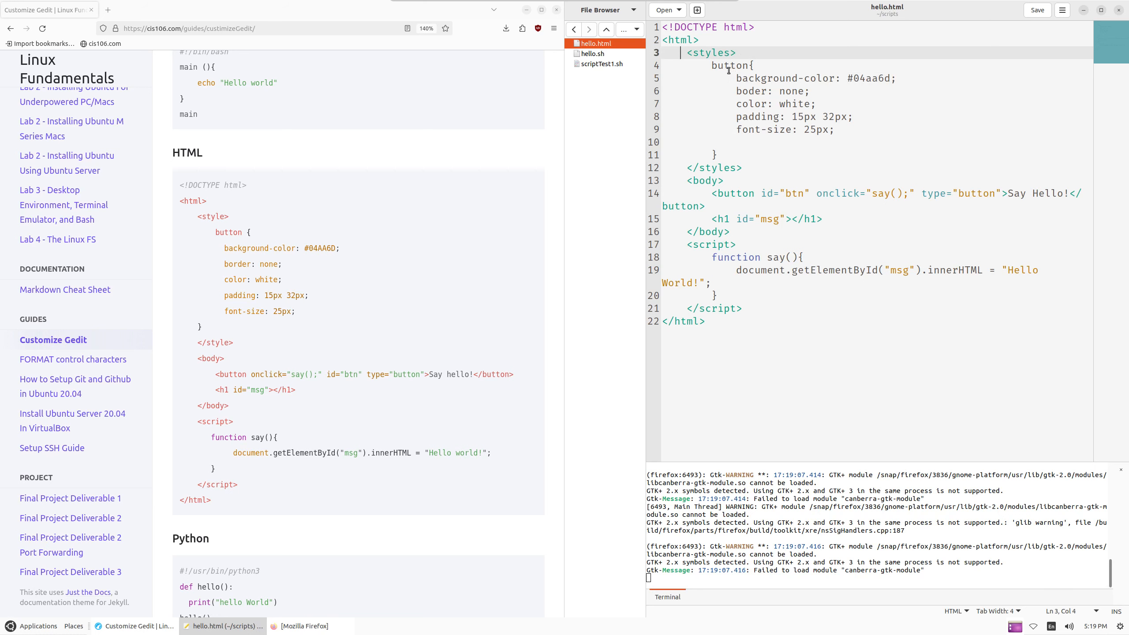
# Change <styles> and </styles> to <style> and </style> and save hello.html
pyautogui.press('BackSpace')
pyautogui.press('Down')
pyautogui.press('Down')
pyautogui.press('Down')
pyautogui.press('Down')
pyautogui.press('Down')
pyautogui.press('Down')
pyautogui.press('Down')
pyautogui.press('Down')
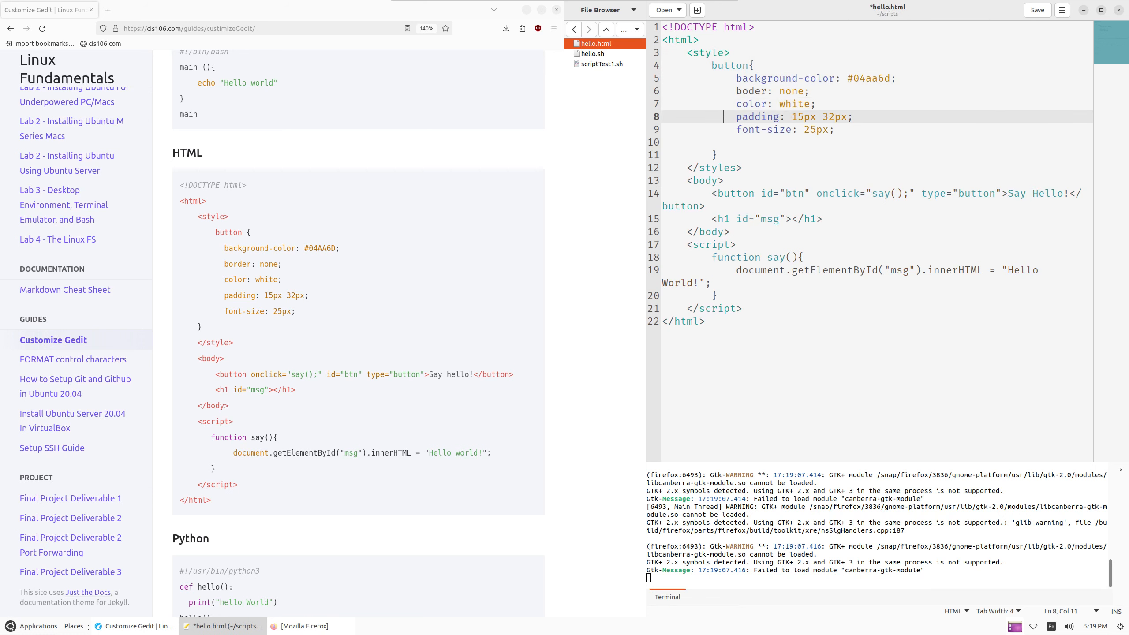
pyautogui.press('Down')
pyautogui.press('Right')
pyautogui.press('Right')
pyautogui.press('BackSpace')
pyautogui.write('\\')
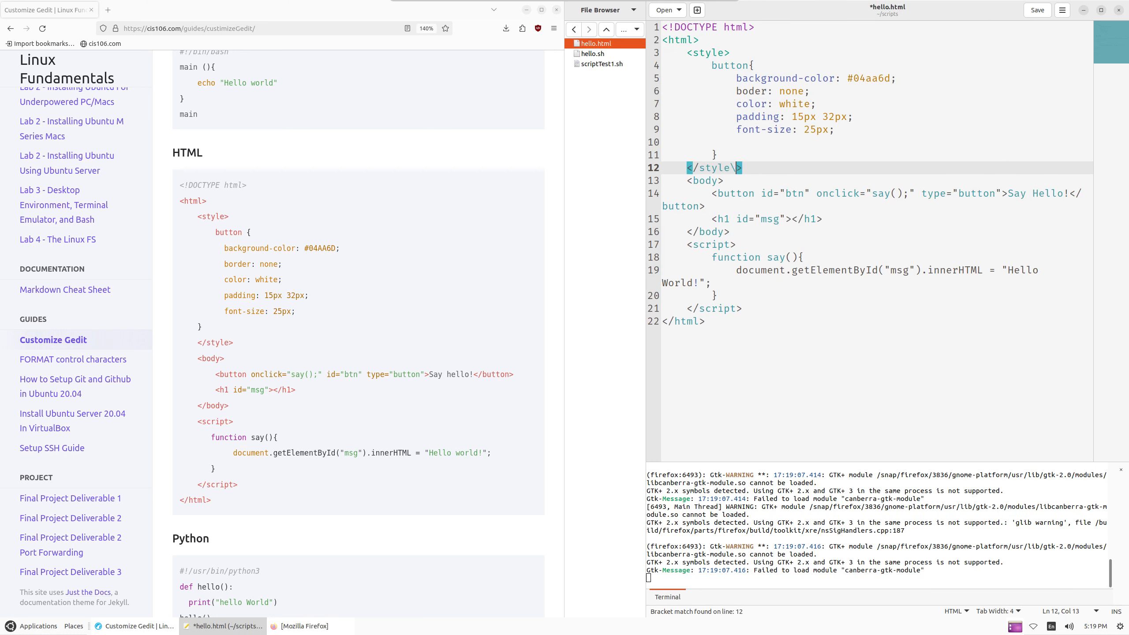
pyautogui.press('BackSpace')
pyautogui.hotkey('ctrl', 's')
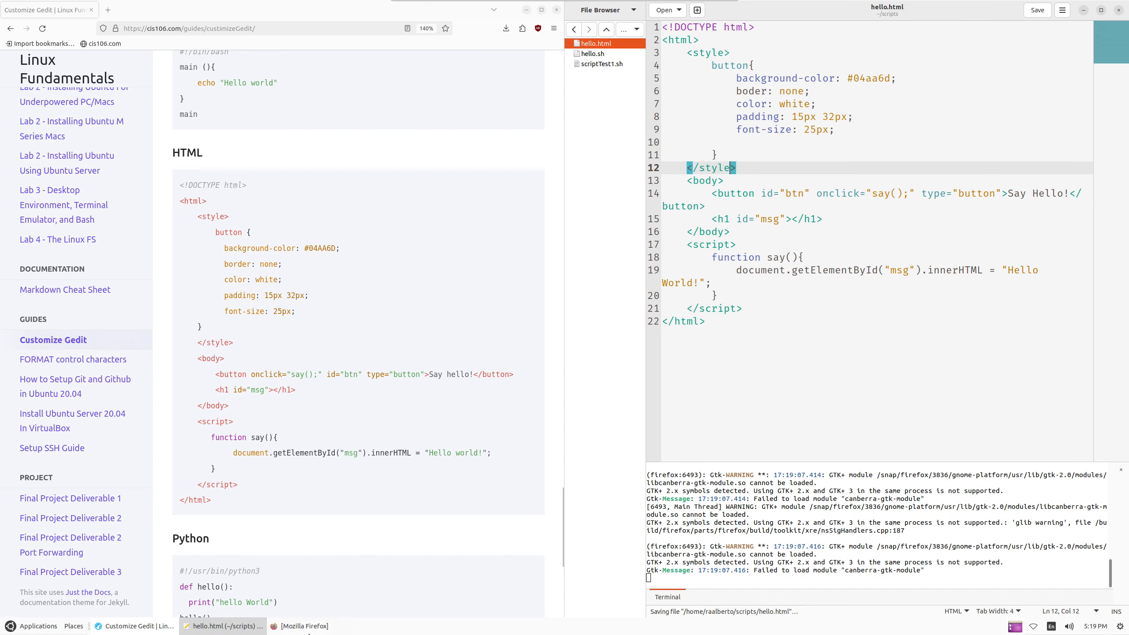
# Reload the page in Firefox, check the green Say Hello! button works, and close it
pyautogui.click(275, 626)
pyautogui.click(55, 155)
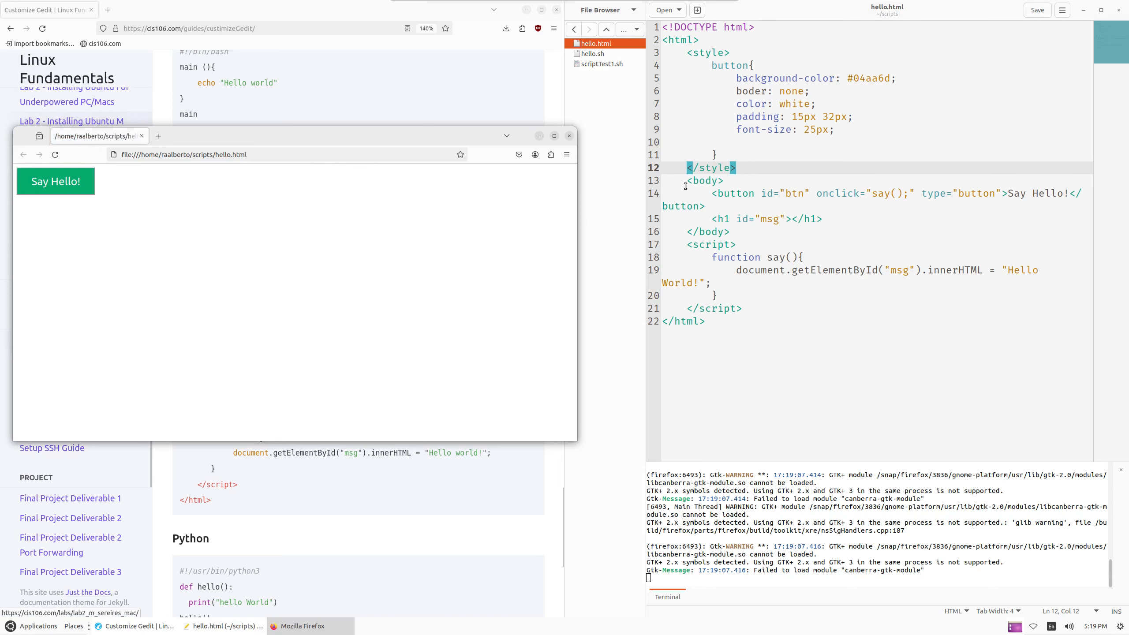
pyautogui.click(66, 189)
pyautogui.click(569, 136)
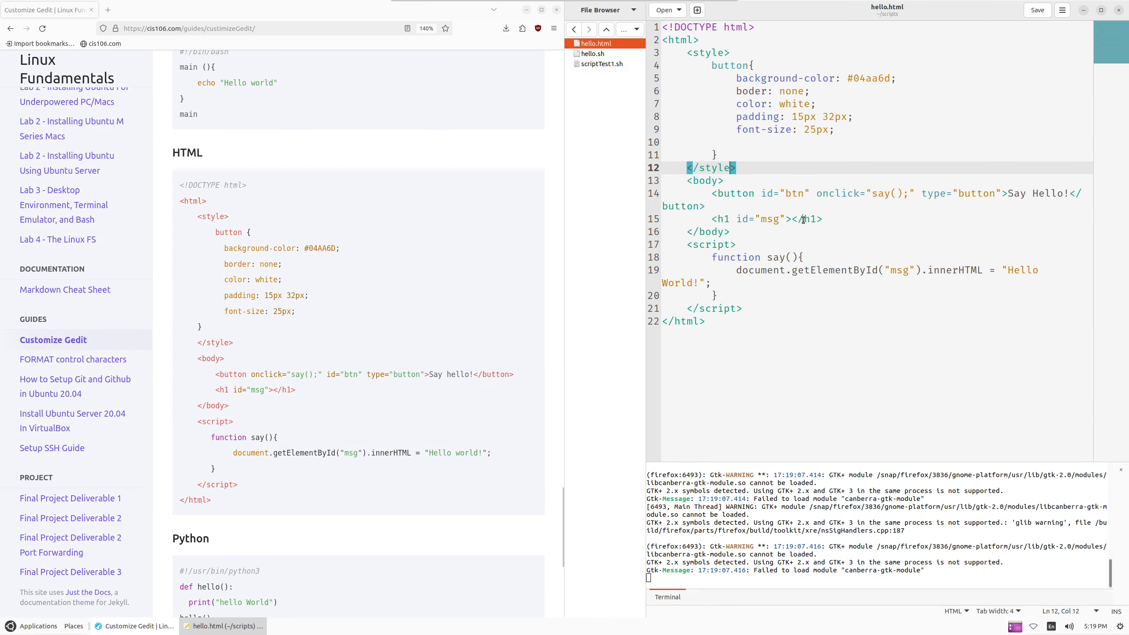
pyautogui.click(803, 219)
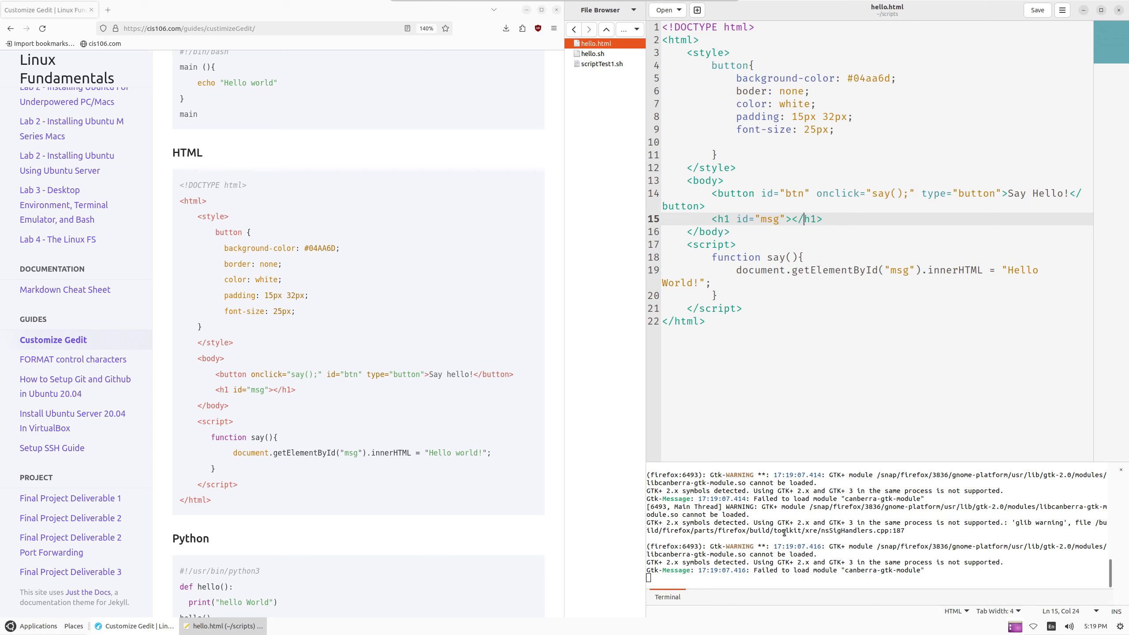
# Clear the embedded terminal with the clear command
pyautogui.click(810, 517)
pyautogui.write('clear')
pyautogui.press('Return')
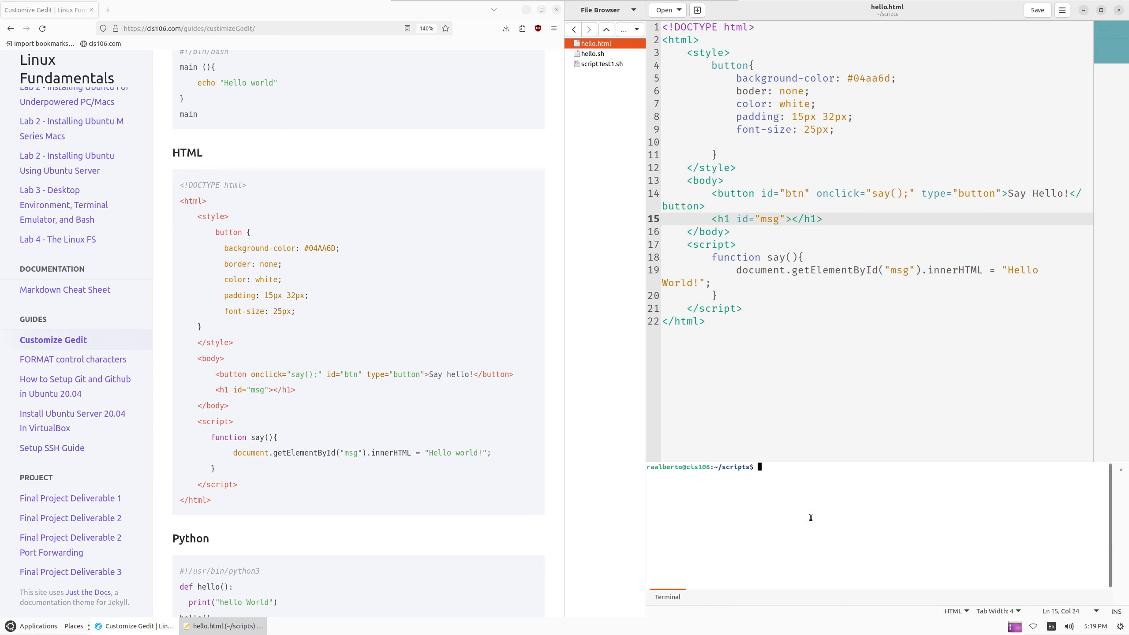
pyautogui.moveTo(831, 310); pyautogui.dragTo(830, 319)
pyautogui.scroll(-3, 267, 426)
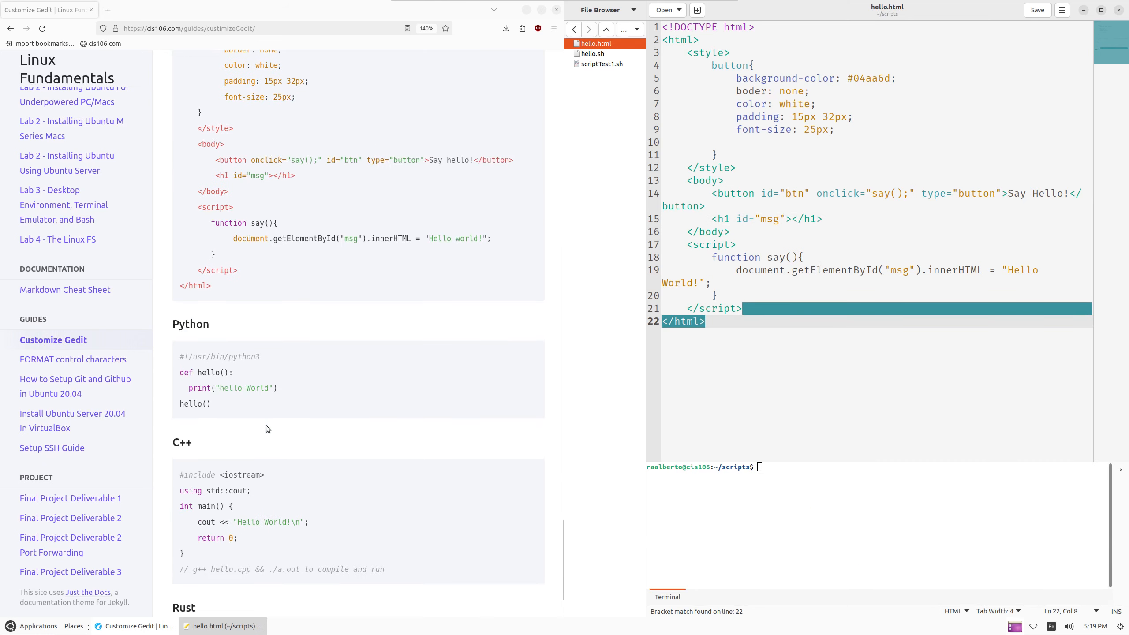
pyautogui.scroll(-3, 267, 425)
pyautogui.moveTo(177, 236); pyautogui.dragTo(283, 318)
pyautogui.moveTo(859, 271); pyautogui.dragTo(857, 261)
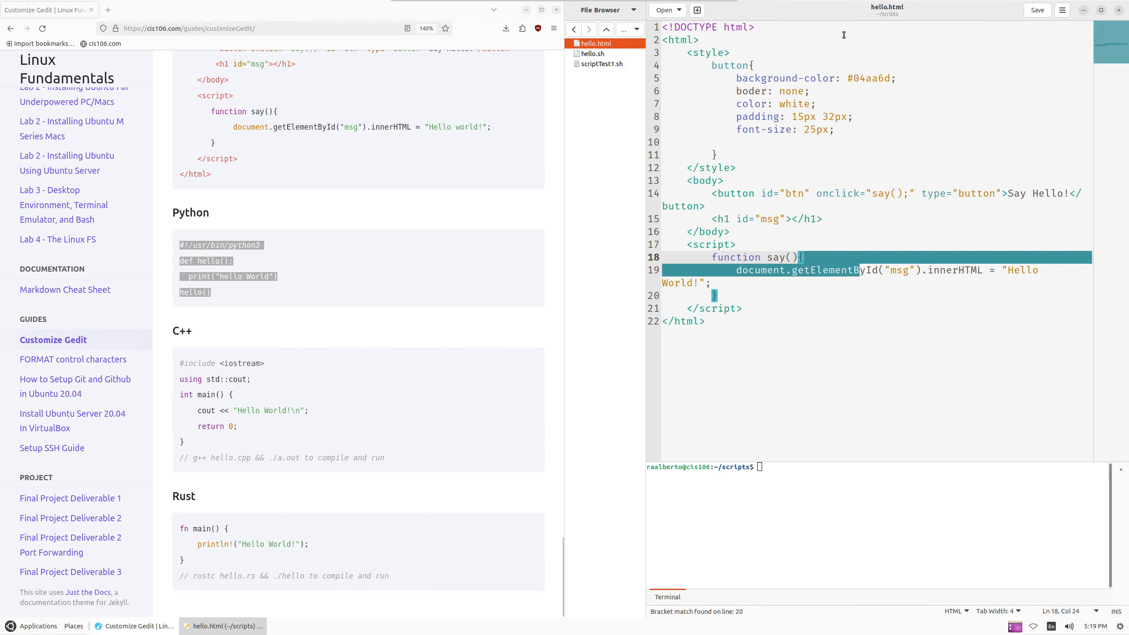
# Create a new file hello.py in the scripts folder from the File Browser and open it
pyautogui.rightClick(606, 80)
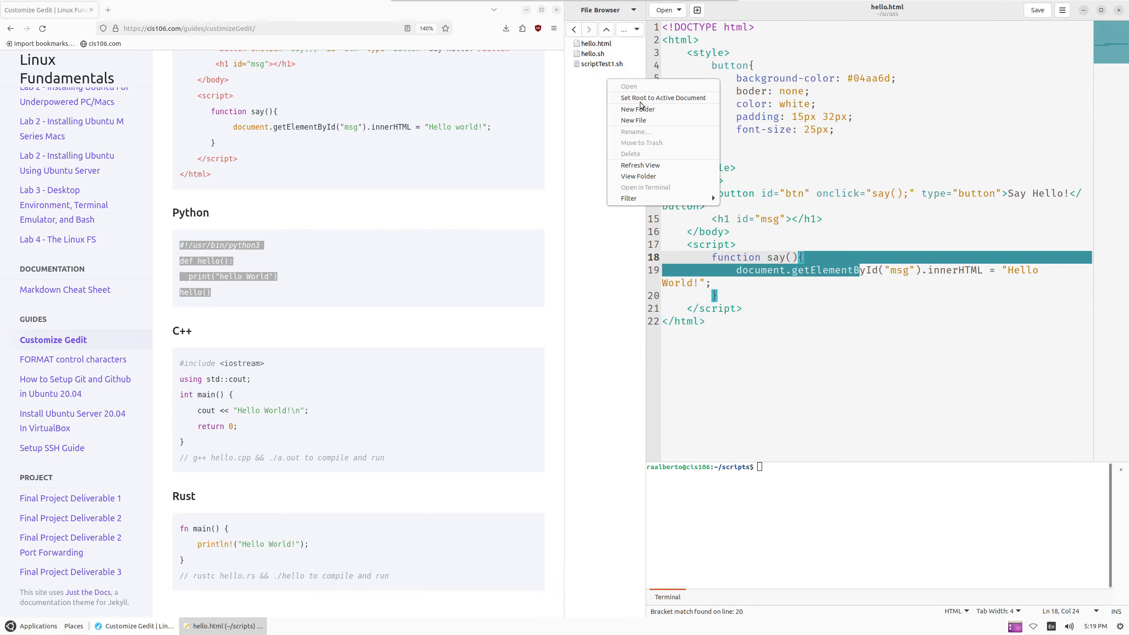
pyautogui.click(650, 122)
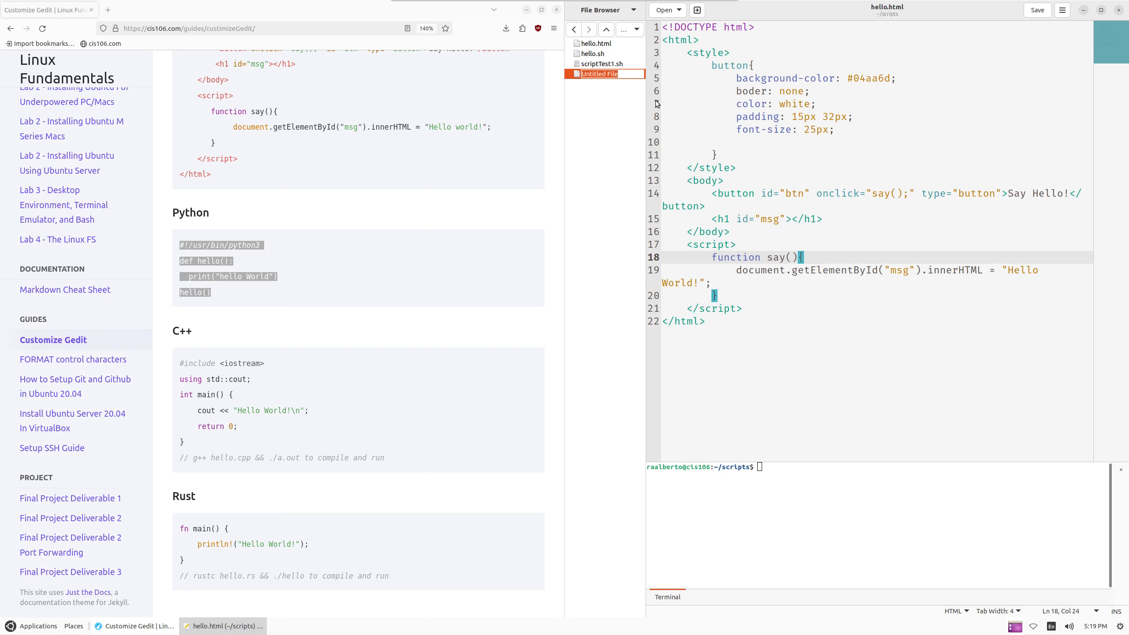
pyautogui.write('hello.py')
pyautogui.press('Return')
pyautogui.click(756, 77)
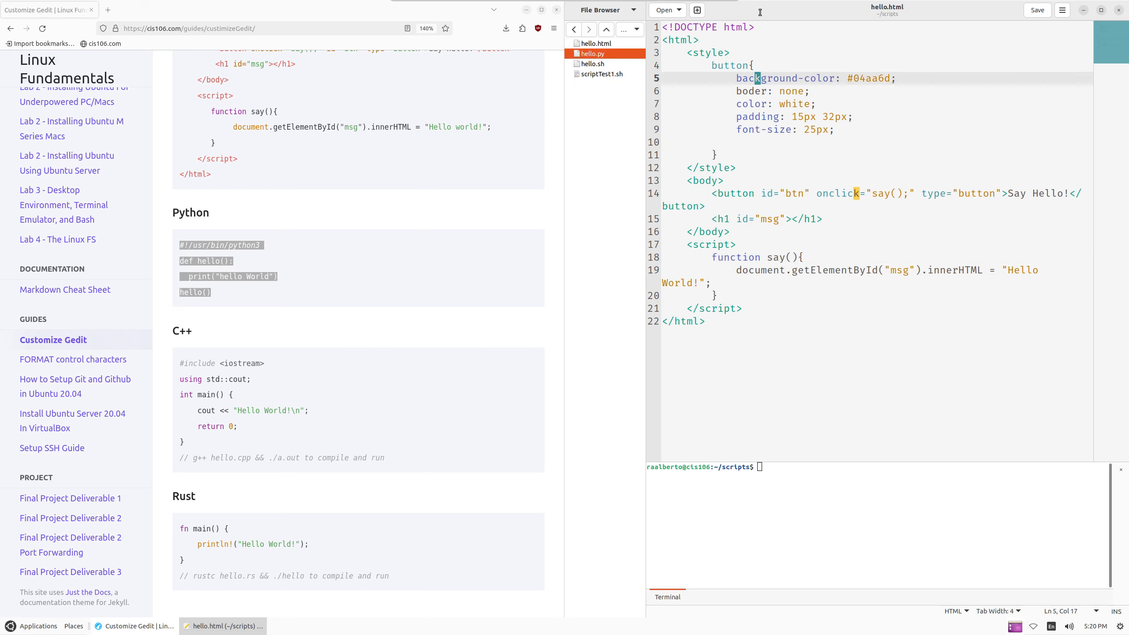
pyautogui.doubleClick(614, 55)
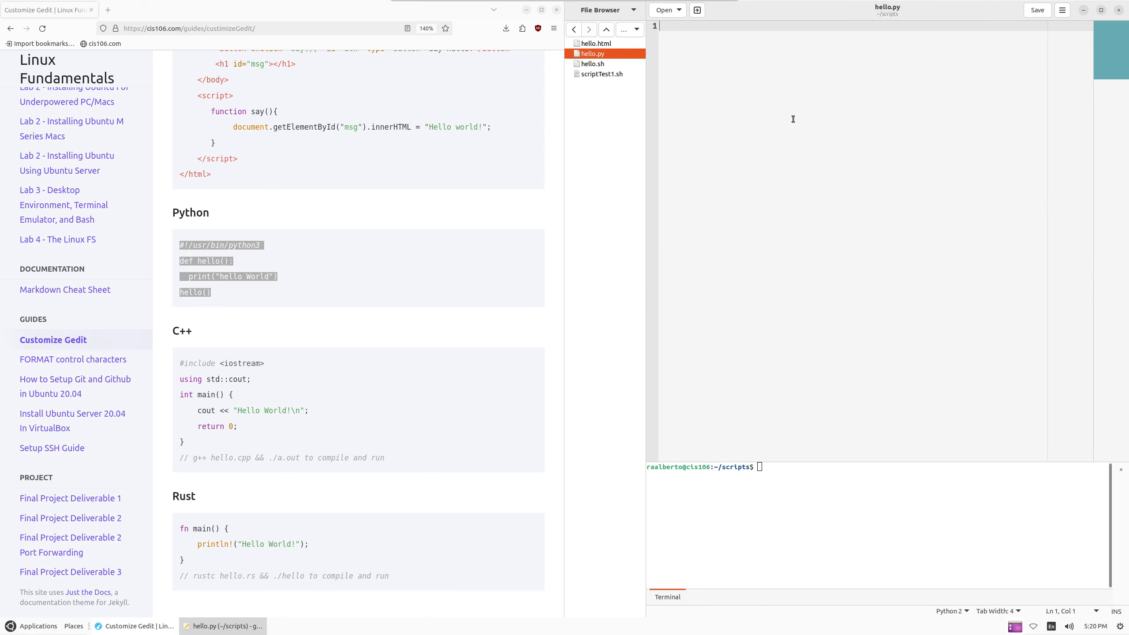
pyautogui.click(829, 512)
# Run whereis python3 in the terminal and copy the /usr/bin/python3 path
pyautogui.write('whereis python3')
pyautogui.press('Return')
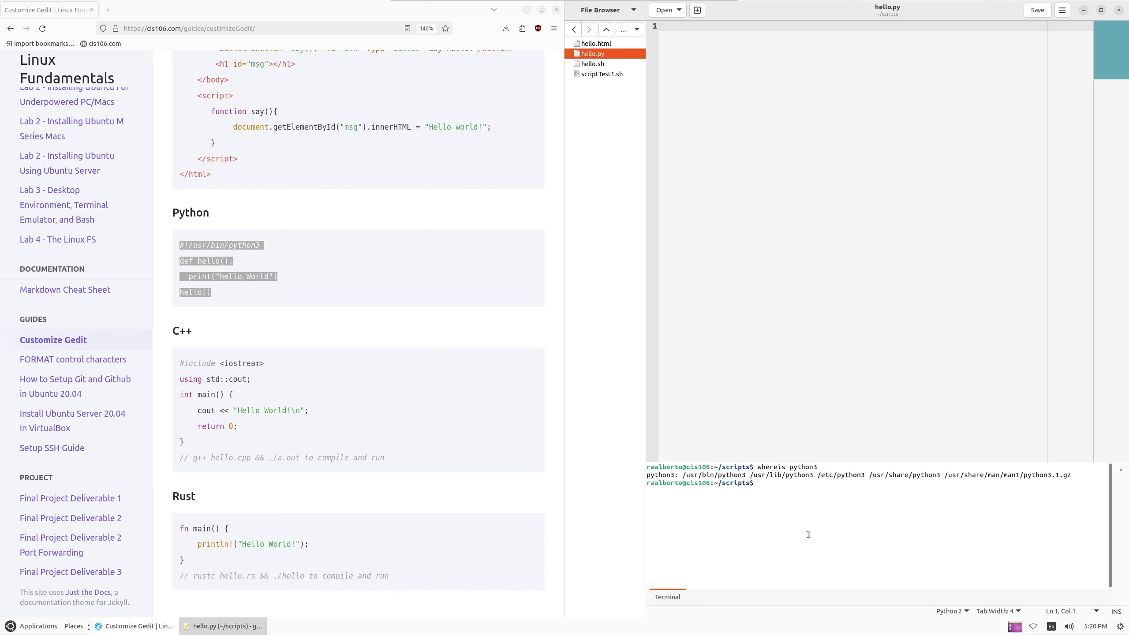
pyautogui.moveTo(682, 475); pyautogui.dragTo(745, 474)
pyautogui.rightClick(731, 478)
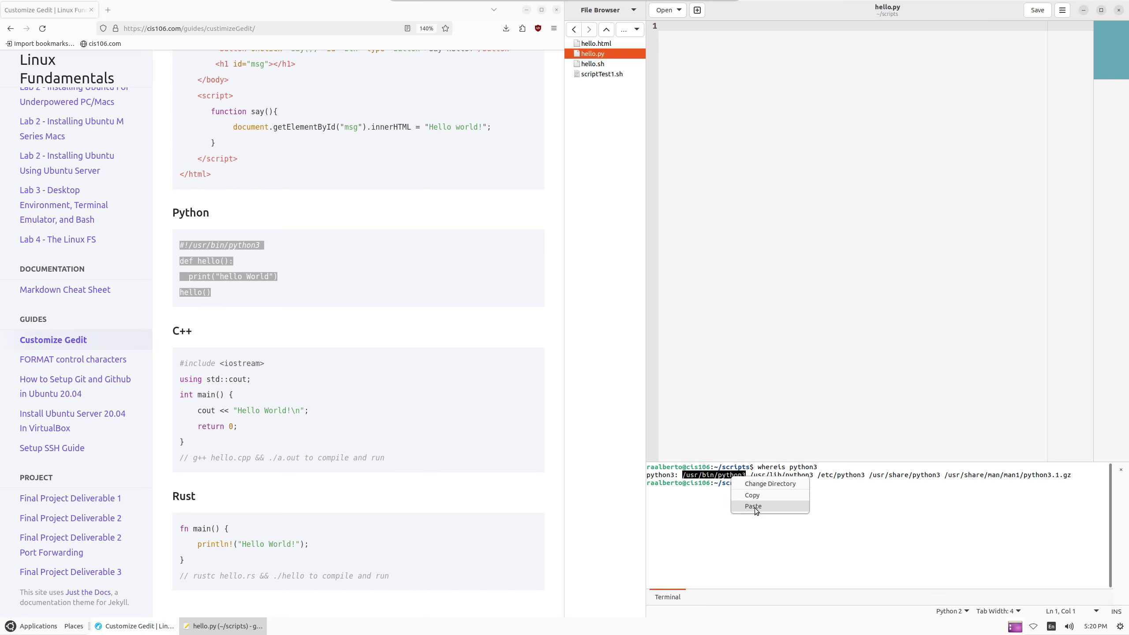
pyautogui.click(747, 502)
# Add the #!/usr/bin/python3 shebang as the first line of hello.py
pyautogui.click(714, 154)
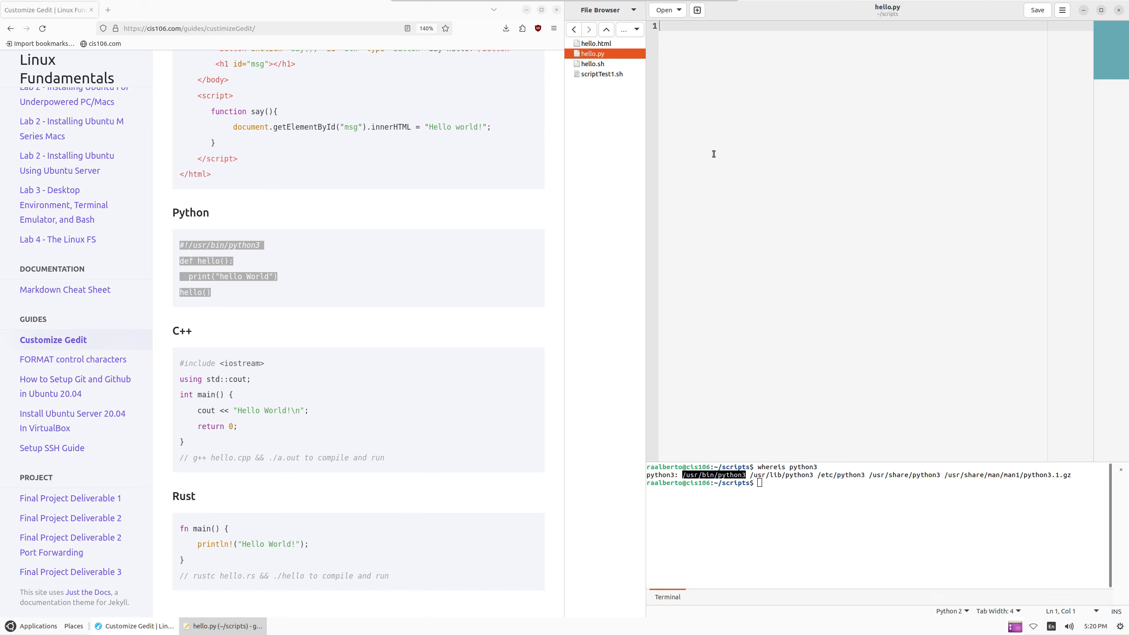
pyautogui.write('#!')
pyautogui.hotkey('ctrl', '+')
pyautogui.hotkey('ctrl', '+')
pyautogui.hotkey('ctrl', '+')
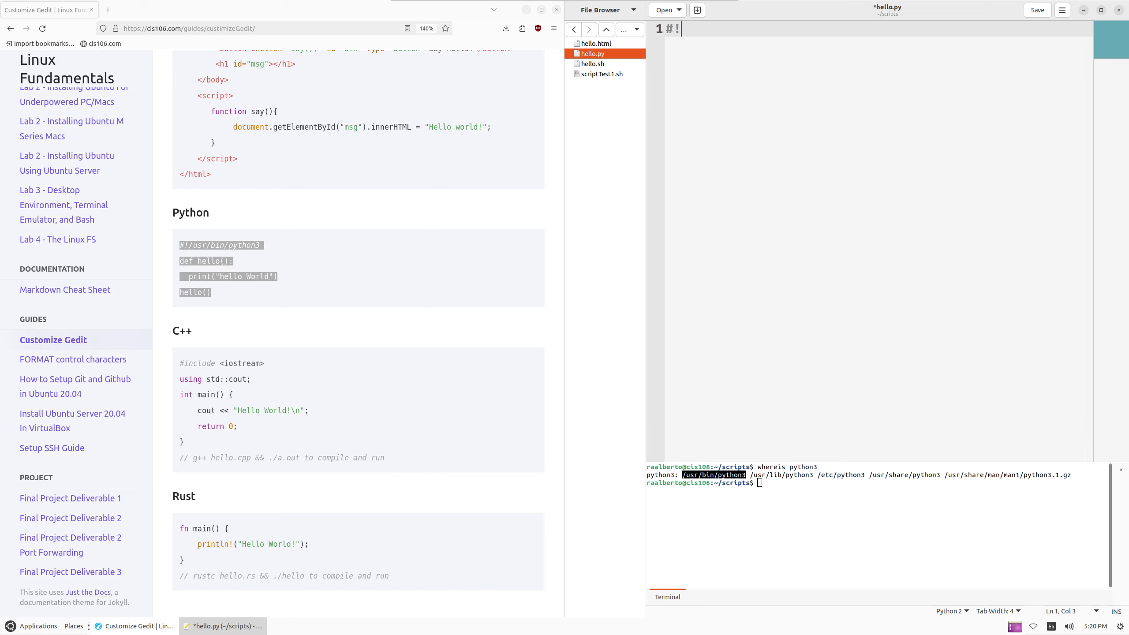
pyautogui.hotkey('ctrl', 'v')
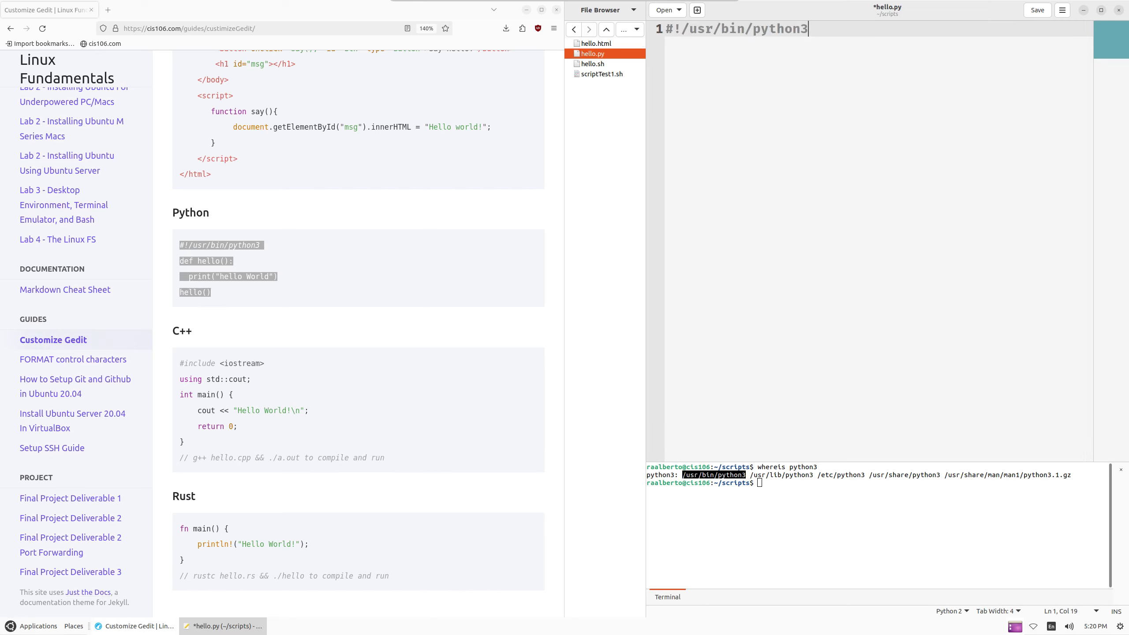
pyautogui.press('Return')
pyautogui.press('Return')
pyautogui.press('BackSpace')
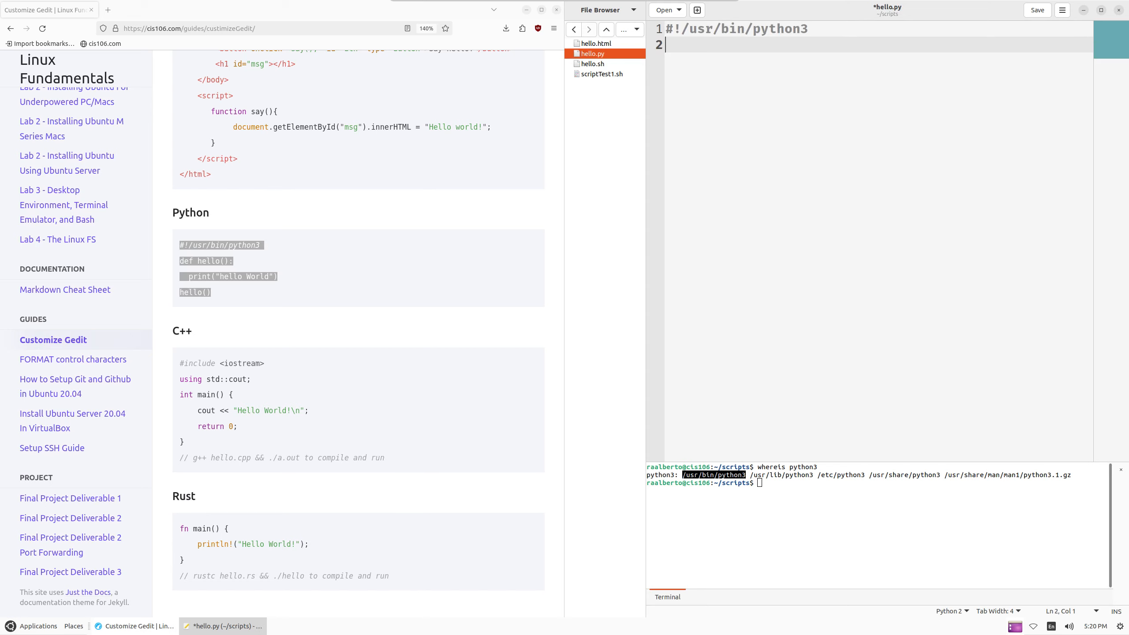
# Define a hello() function printing "hello world" and save hello.py
pyautogui.click(531, 243)
pyautogui.click(859, 105)
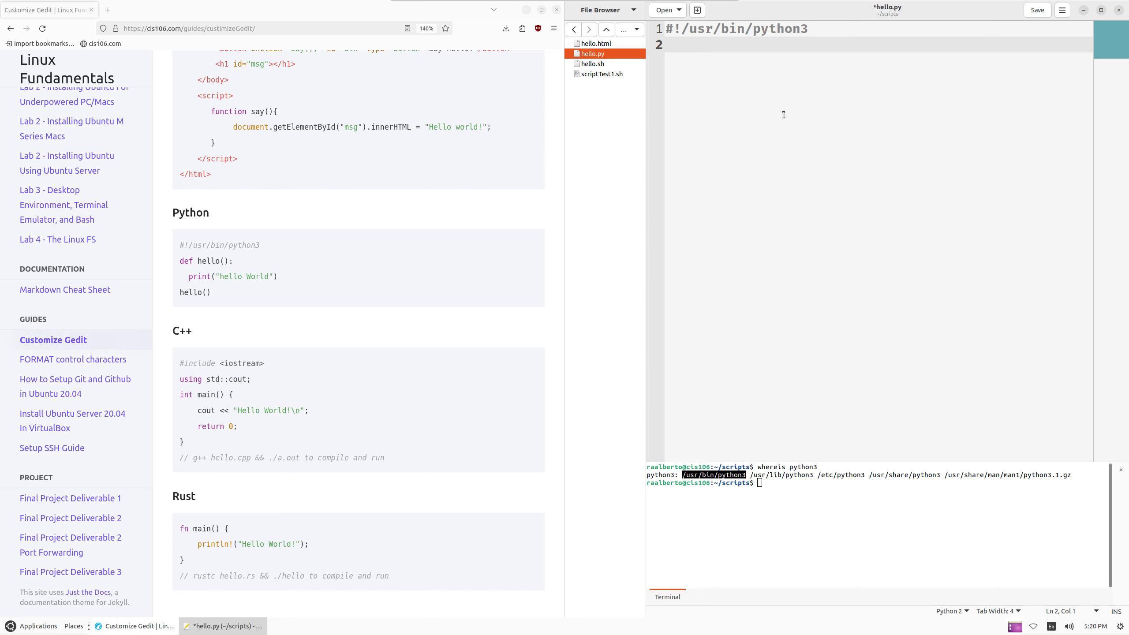
pyautogui.write('def hello()')
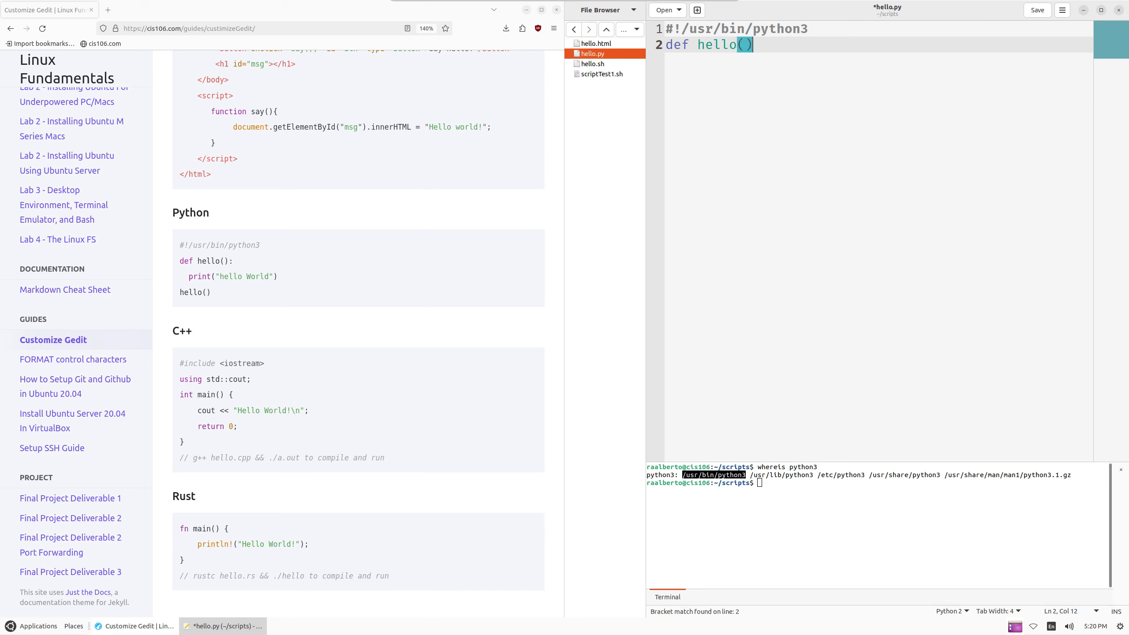
pyautogui.write(':')
pyautogui.press('Return')
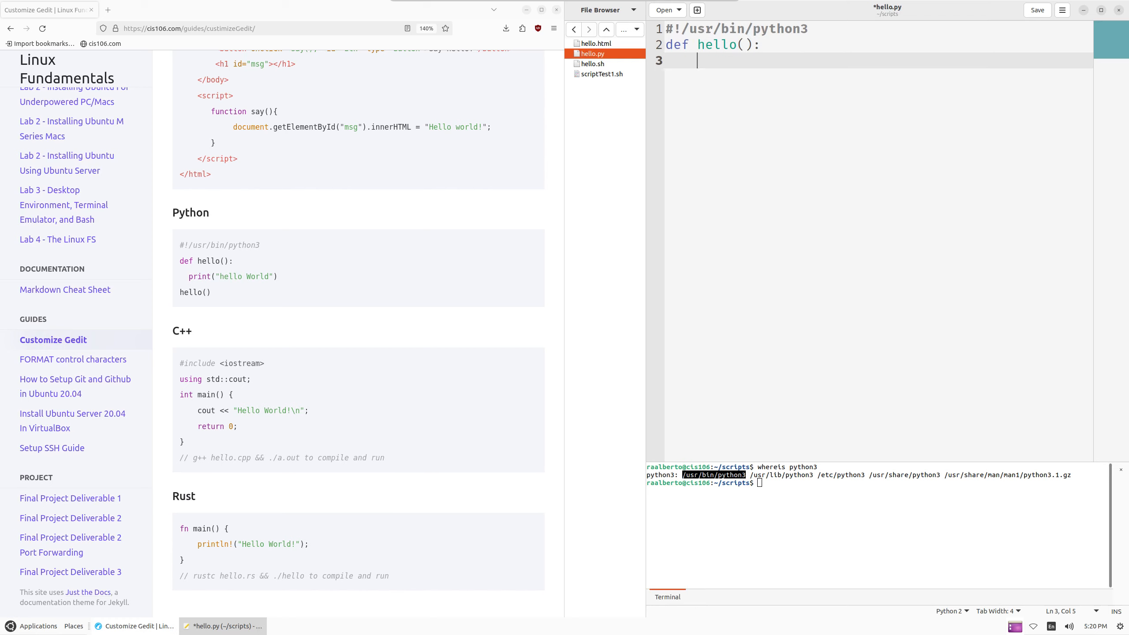
pyautogui.write('print')
pyautogui.write('("')
pyautogui.write('hello worl')
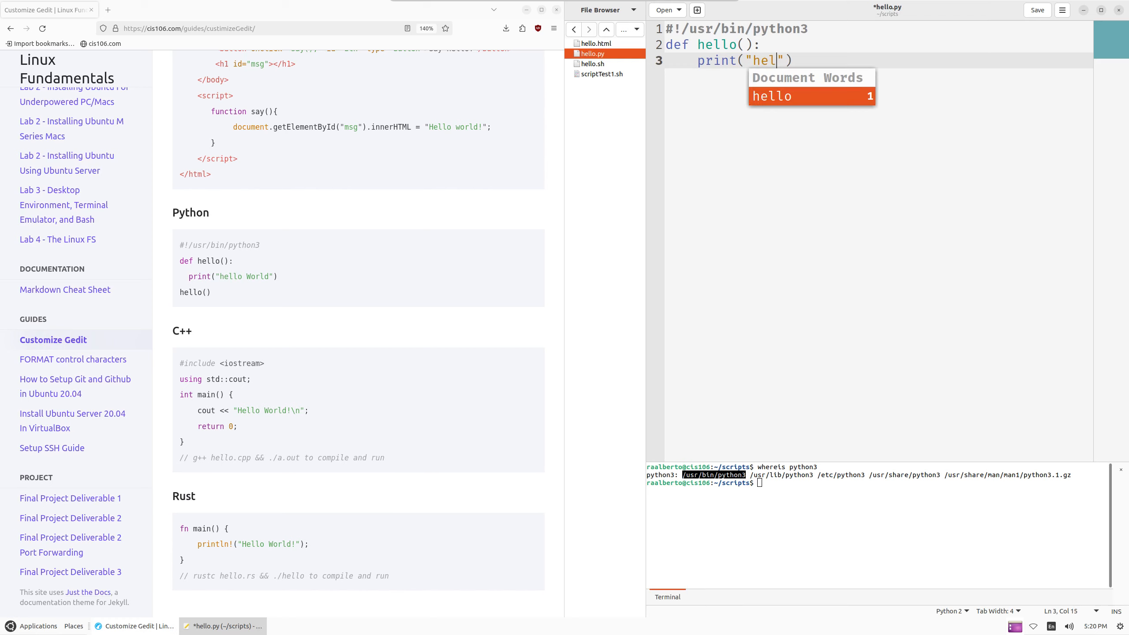
pyautogui.write('d')
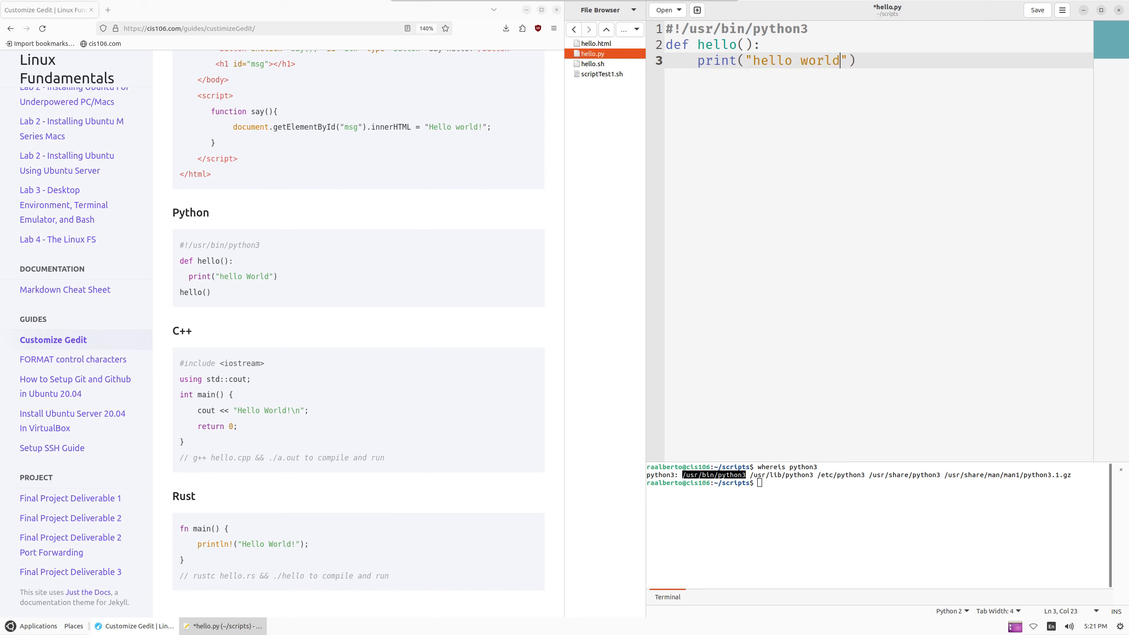
pyautogui.press('End')
pyautogui.press('Return')
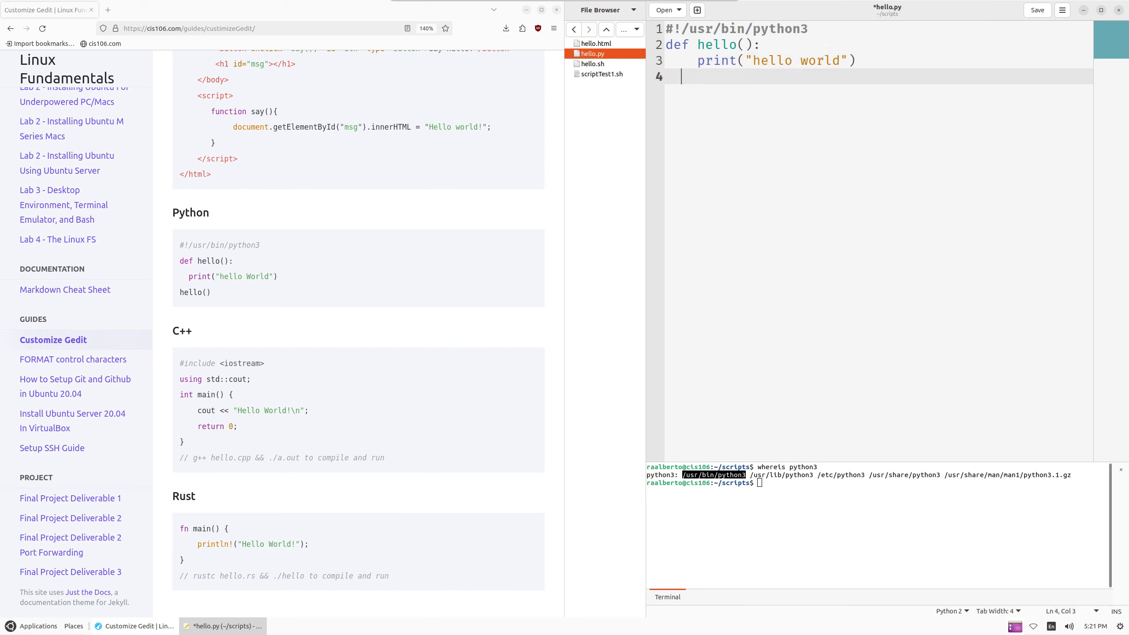
pyautogui.write('hello(')
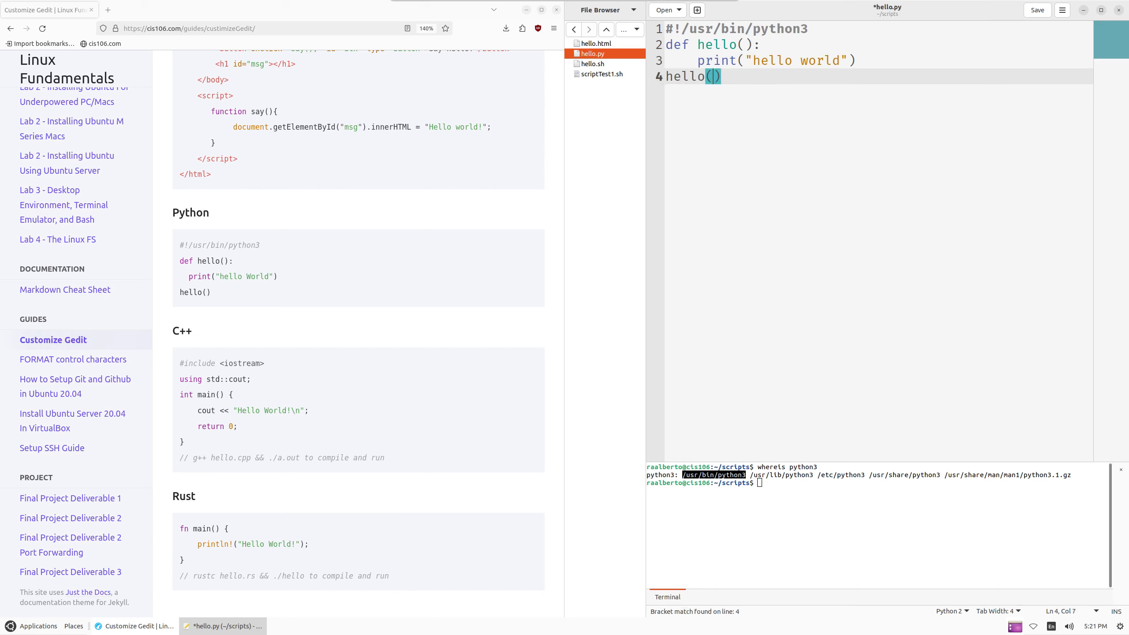
pyautogui.hotkey('ctrl', 's')
pyautogui.click(807, 530)
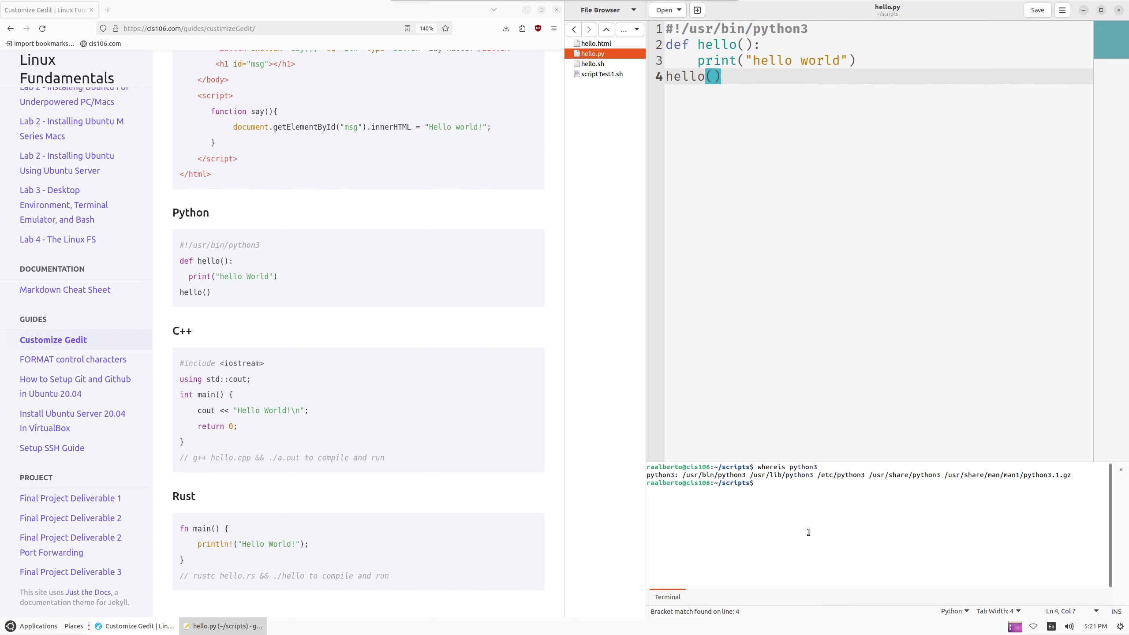
# Run hello.py with python3, then make it executable with chmod +x and list the folder
pyautogui.write('python3 hello.py')
pyautogui.press('Return')
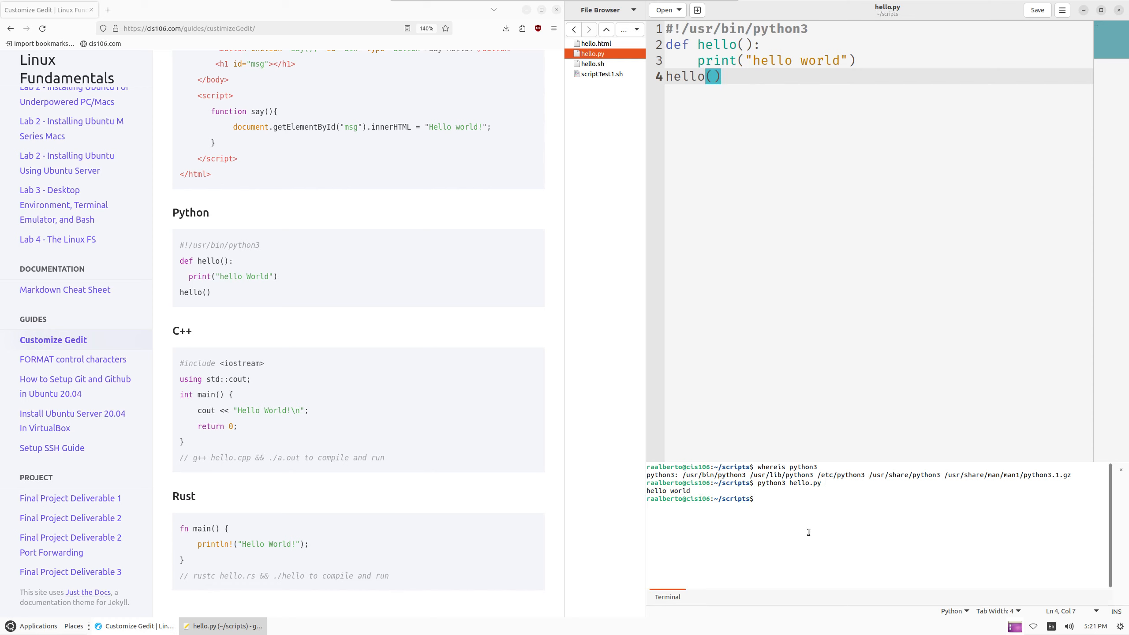
pyautogui.write('chmod +x hello.py')
pyautogui.press('Return')
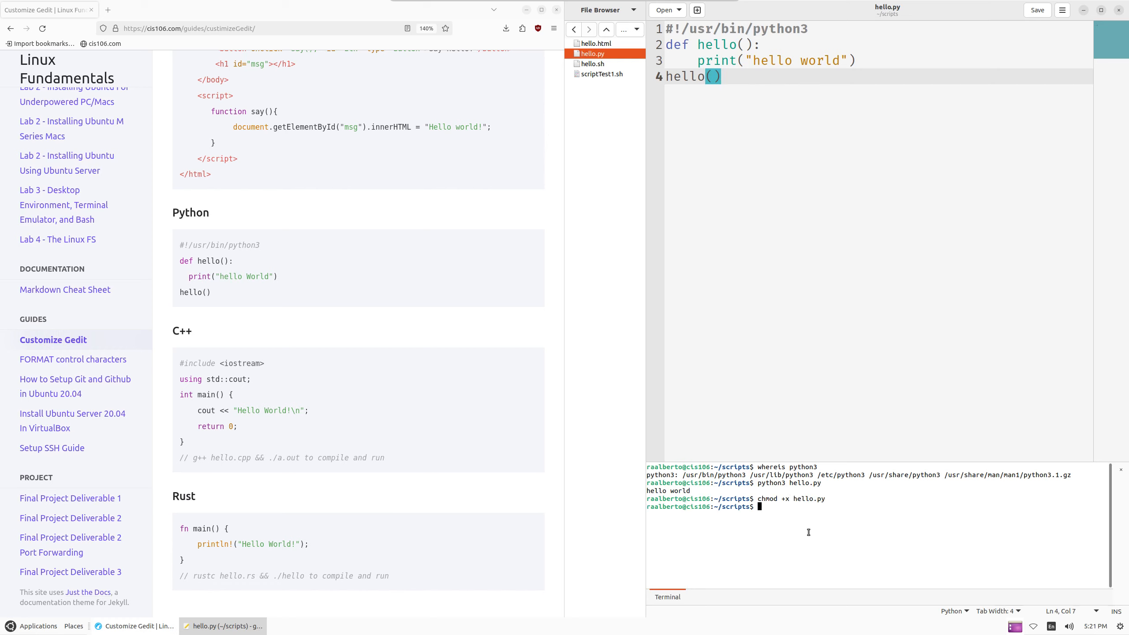
pyautogui.write('ls')
pyautogui.press('Return')
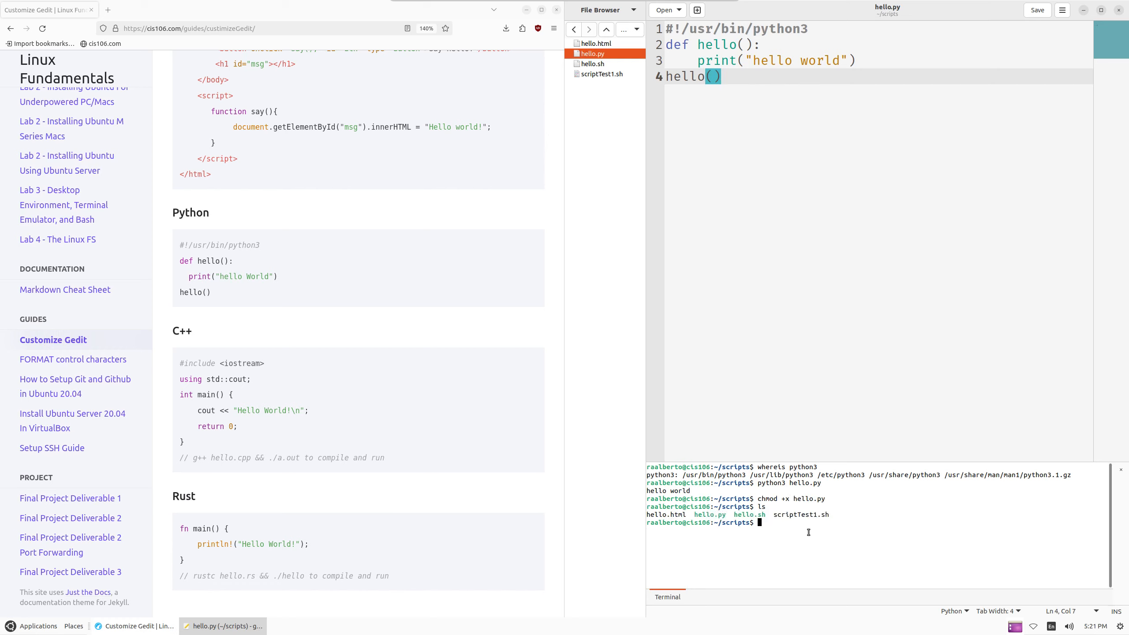
# Run the script directly as ./hello.py to print hello world
pyautogui.write('./hello.py')
pyautogui.press('Return')
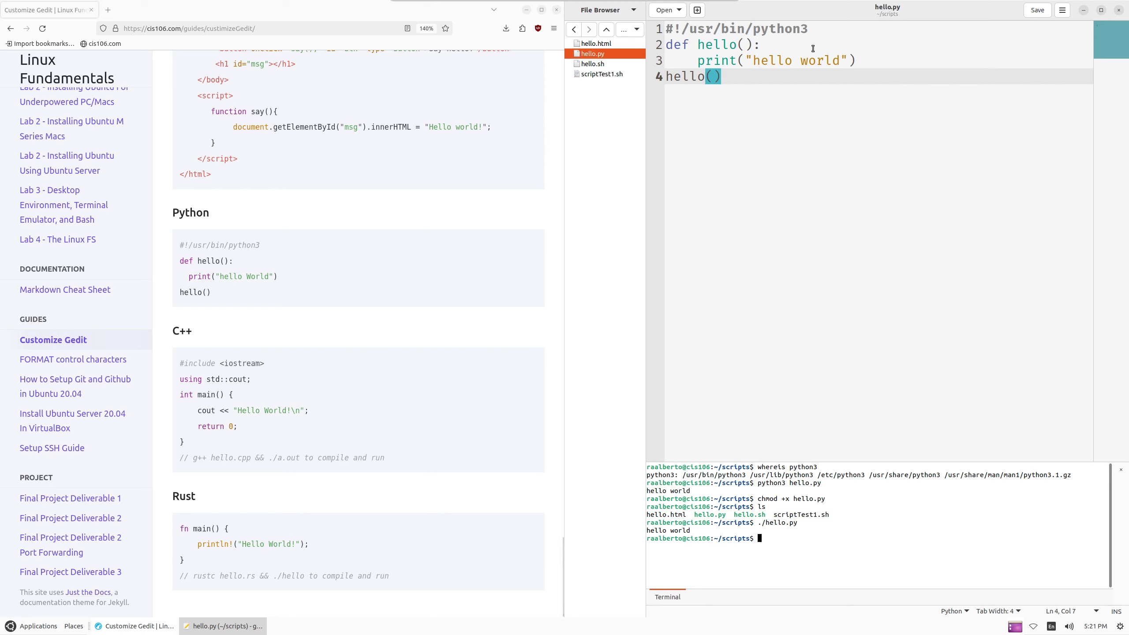
pyautogui.click(232, 303)
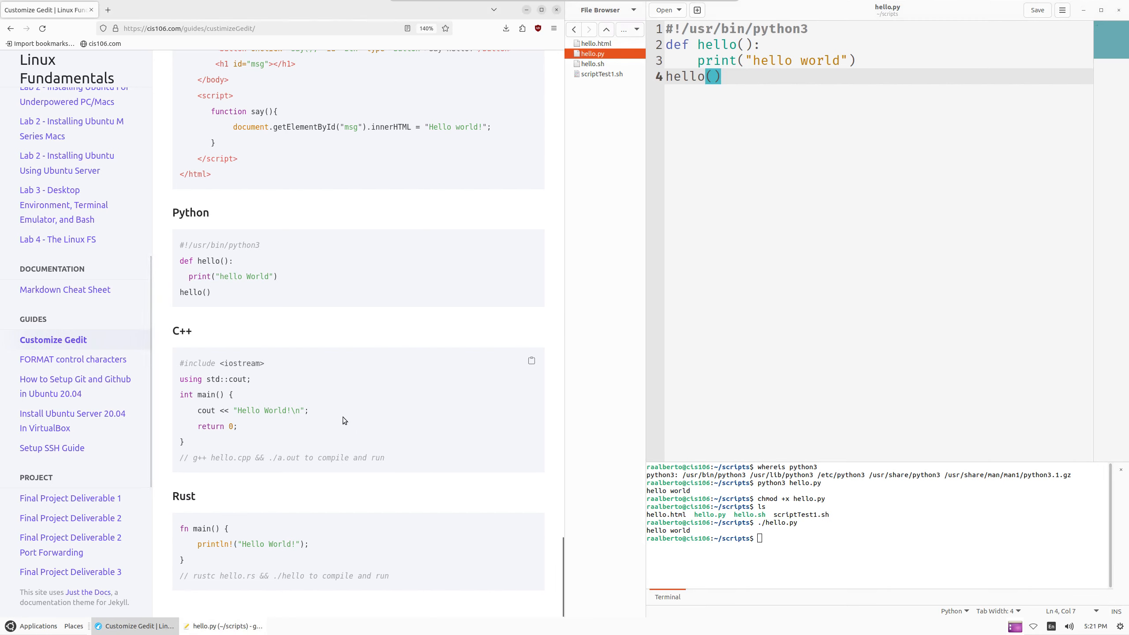
# Create hello.cpp in the scripts folder from the File Browser, open it, and close hello.py
pyautogui.click(764, 125)
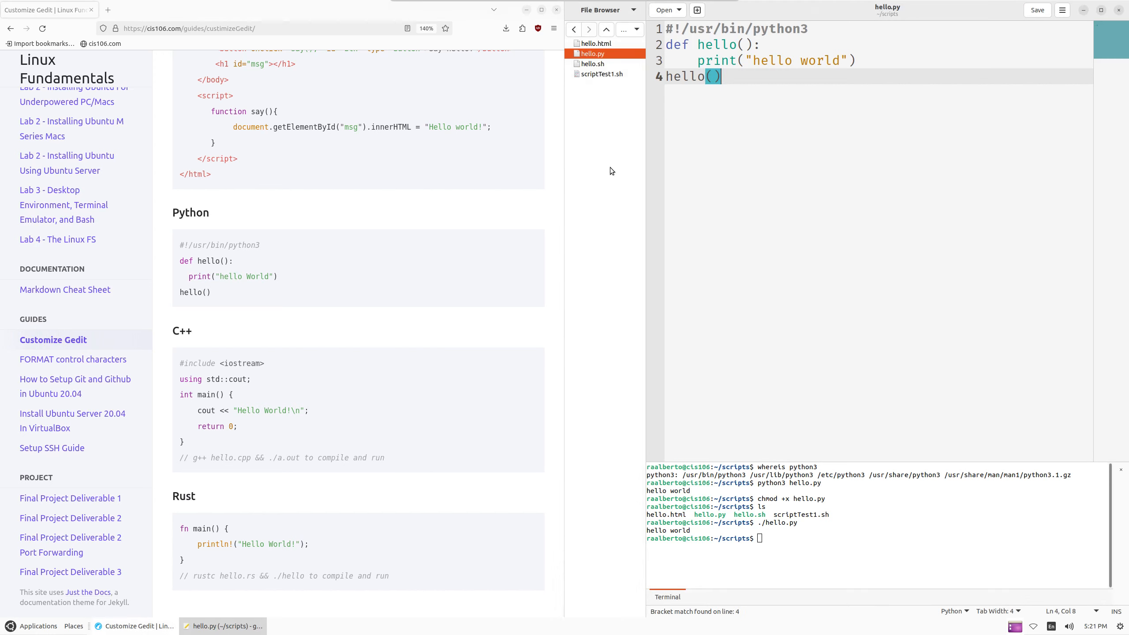
pyautogui.rightClick(600, 106)
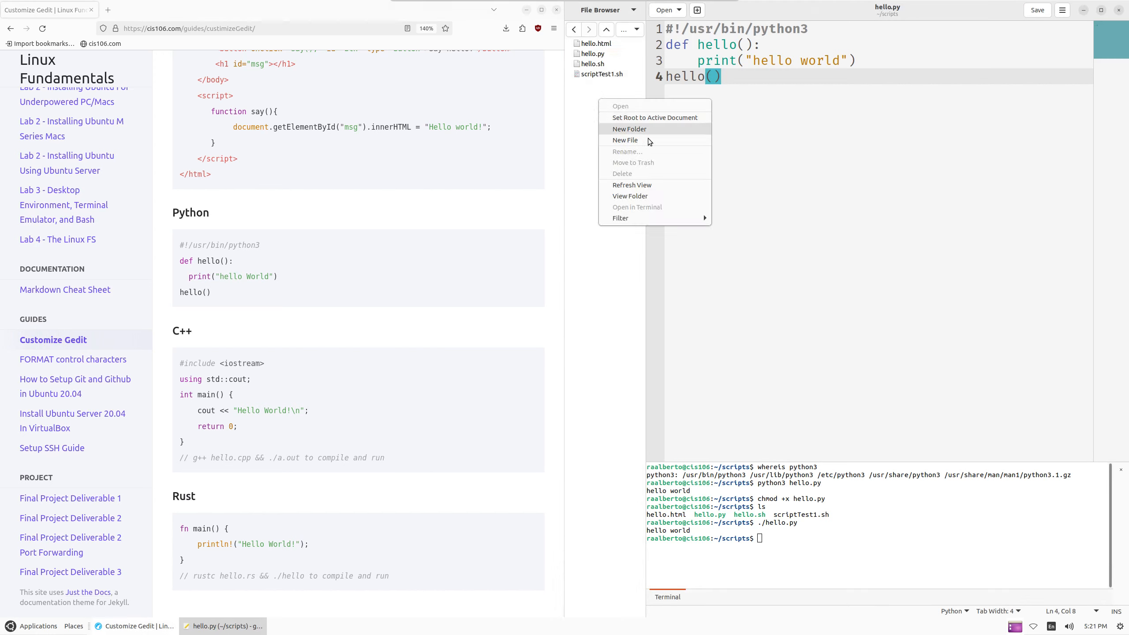
pyautogui.click(643, 140)
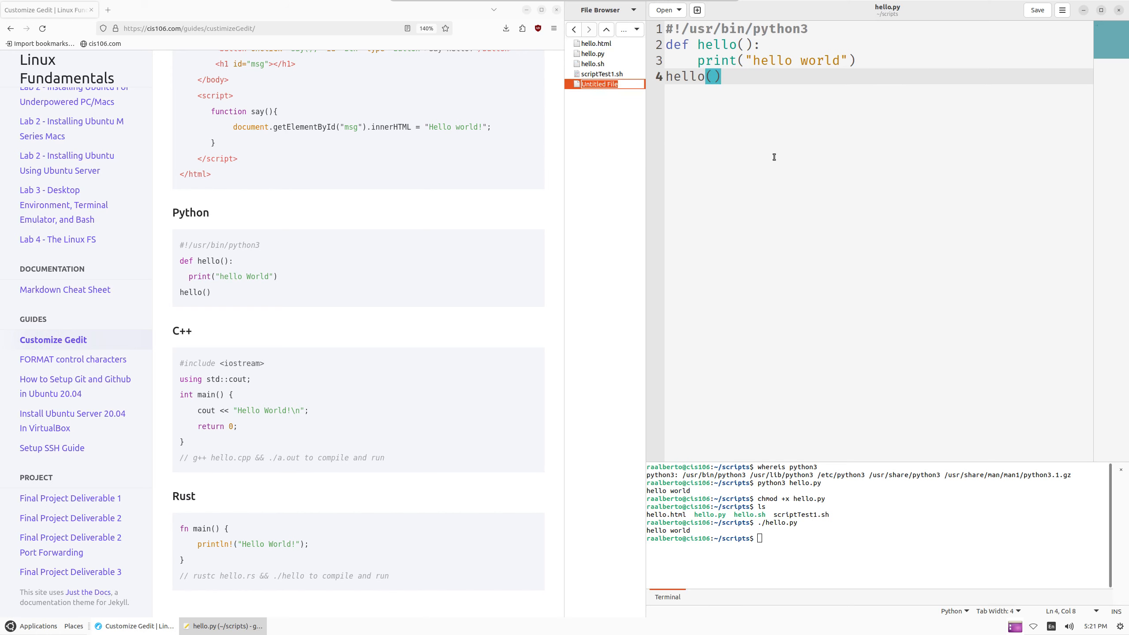
pyautogui.write('hello.')
pyautogui.write('cpo')
pyautogui.press('Return')
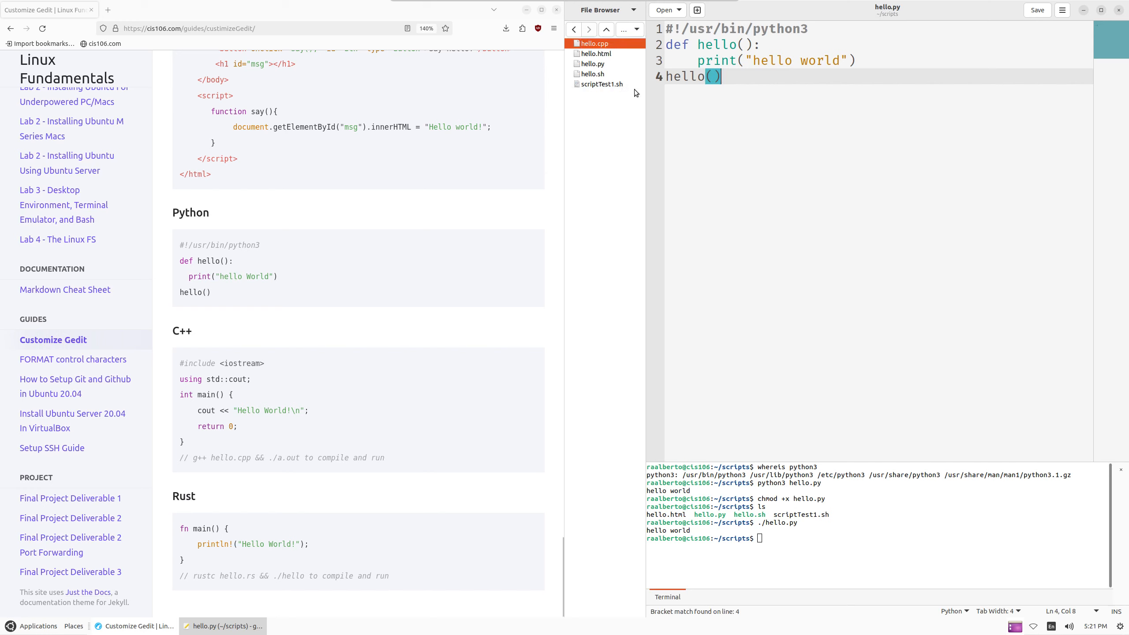
pyautogui.doubleClick(598, 44)
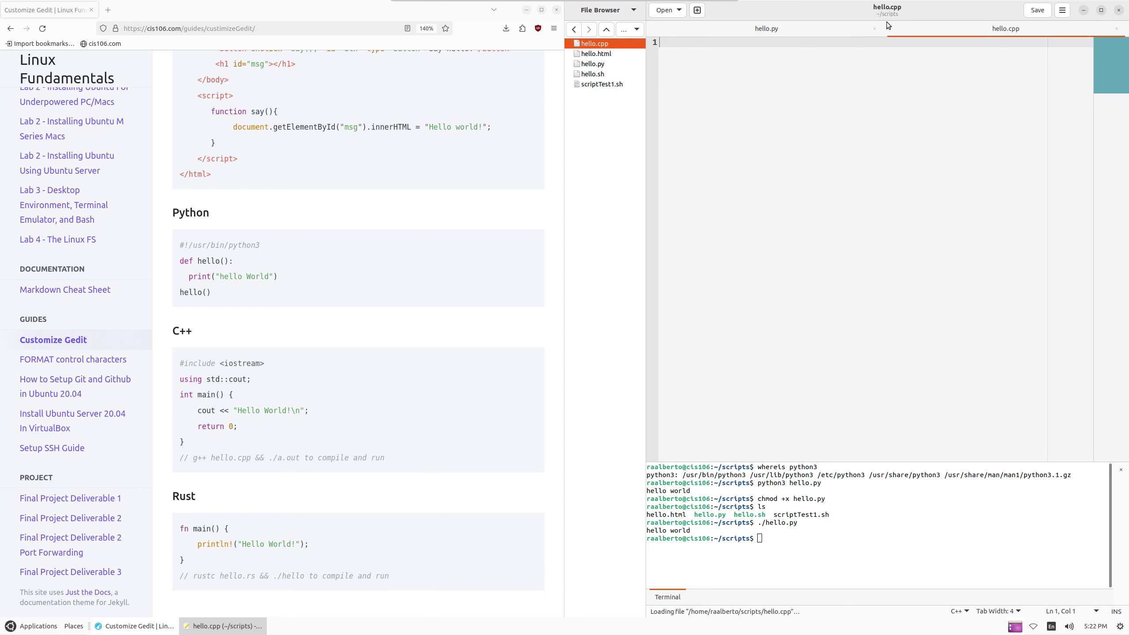
pyautogui.click(874, 29)
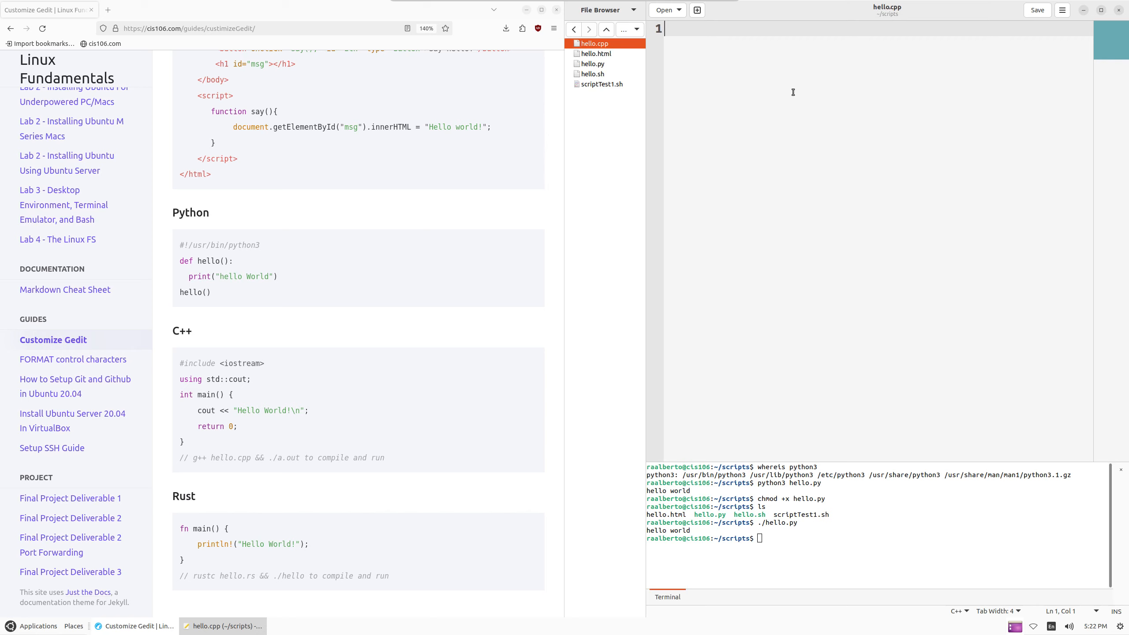
# Start hello.cpp with #include <iostream> and using std::cout; followed by a blank line
pyautogui.write('#include')
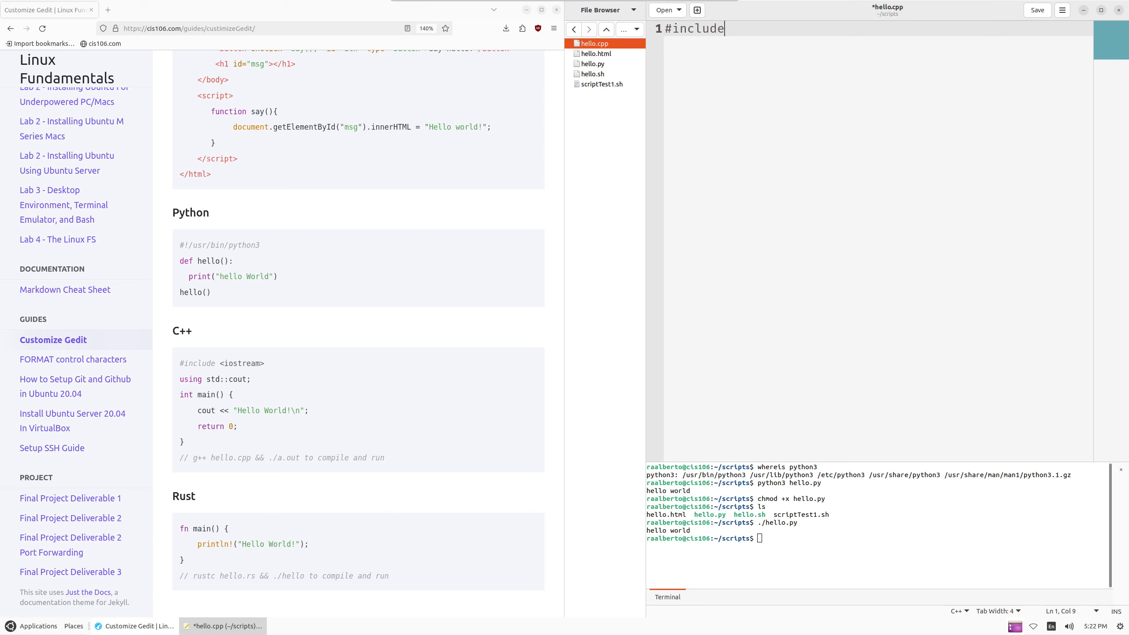
pyautogui.write(' <iostream>')
pyautogui.hotkey('ctrl', 's')
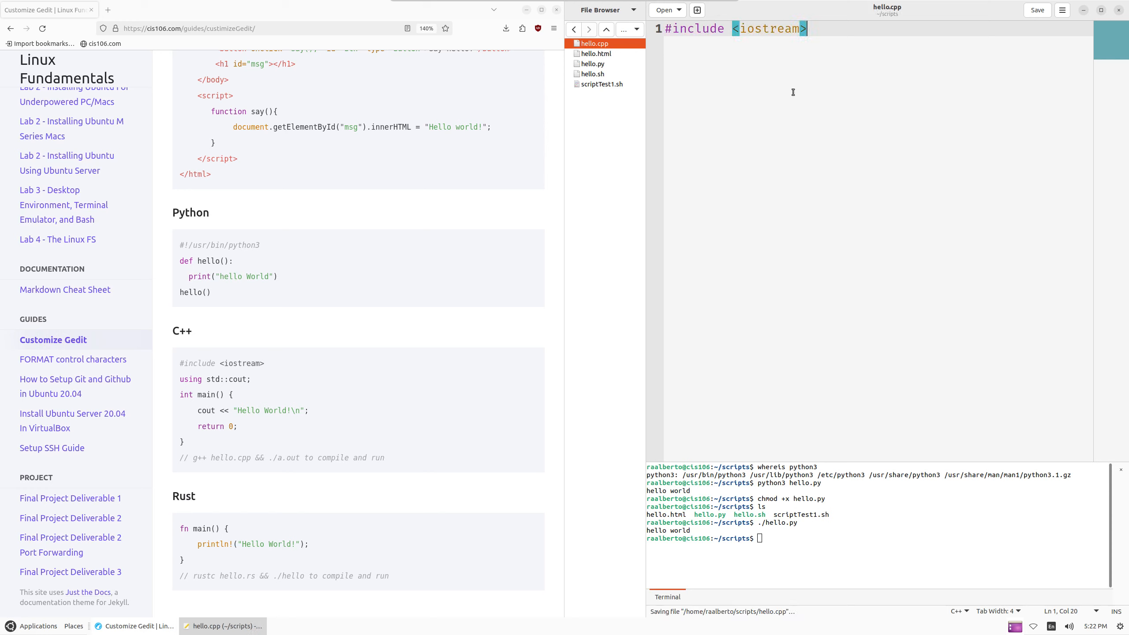
pyautogui.press('Return')
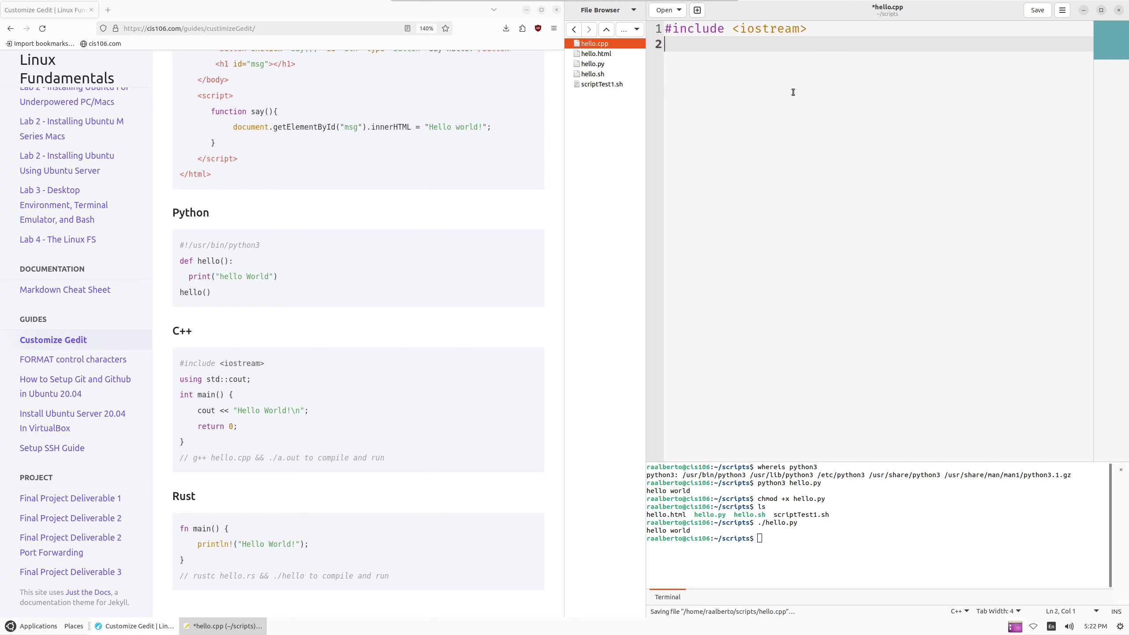
pyautogui.write('using ')
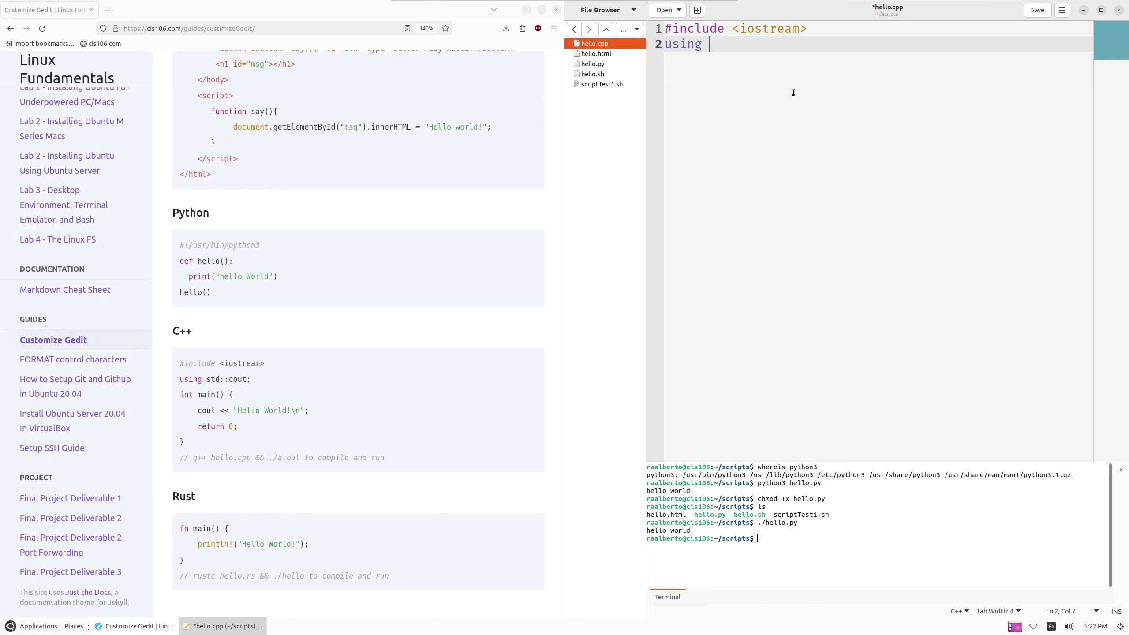
pyautogui.write('std::cout;')
pyautogui.press('Return')
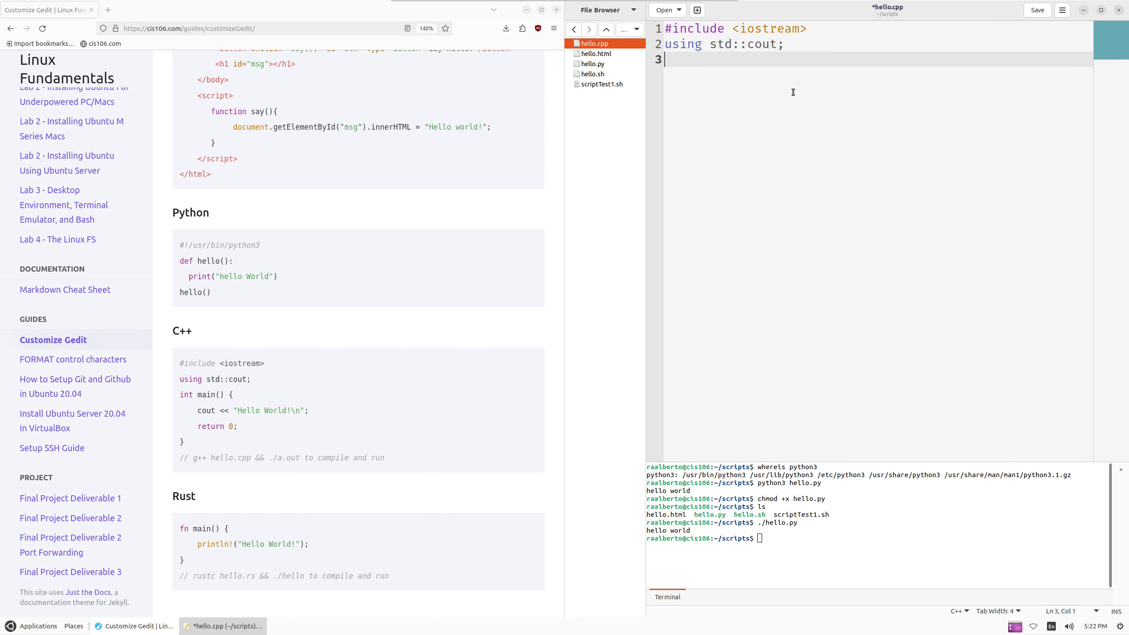
pyautogui.press('Return')
# Write int main() whose indented body prints cout << "Hello World\n"
pyautogui.write('in')
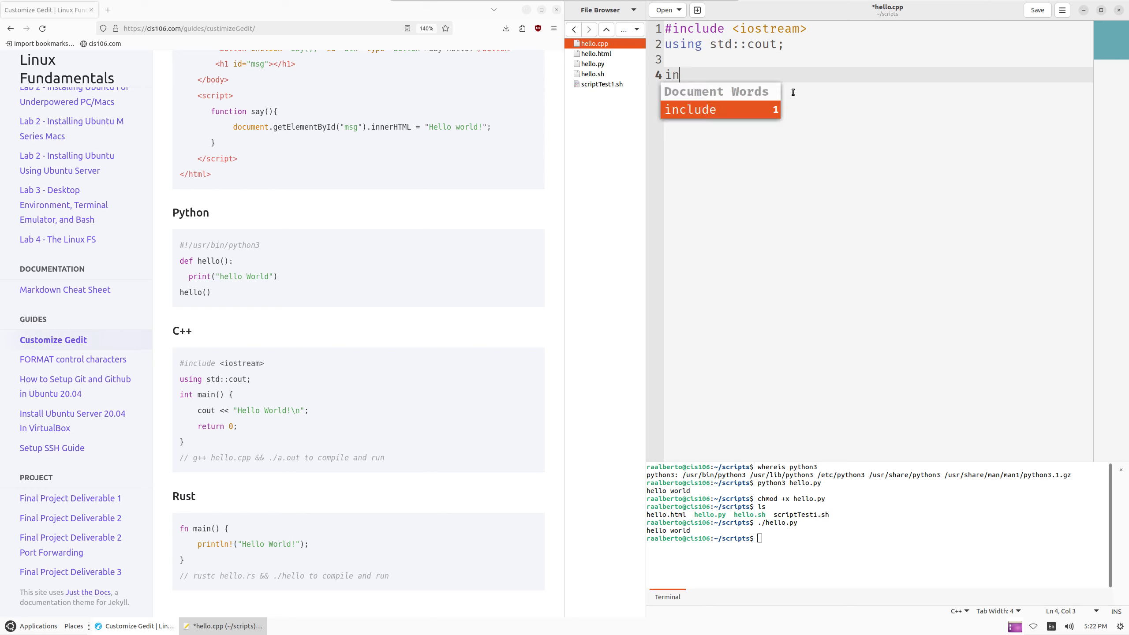
pyautogui.write('t mai')
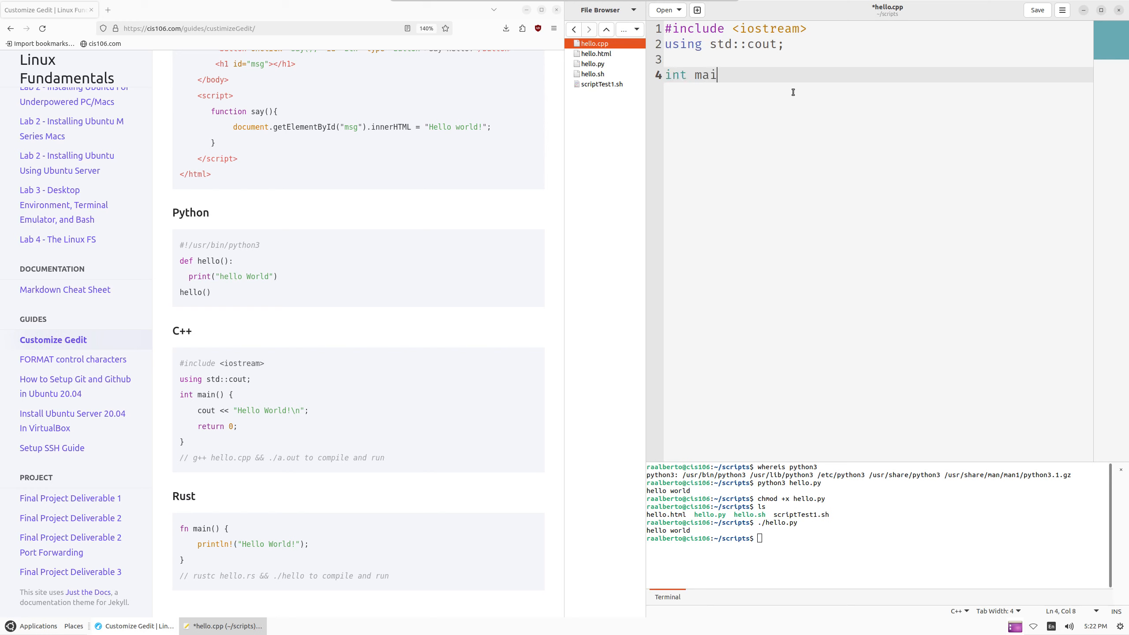
pyautogui.write('n(){')
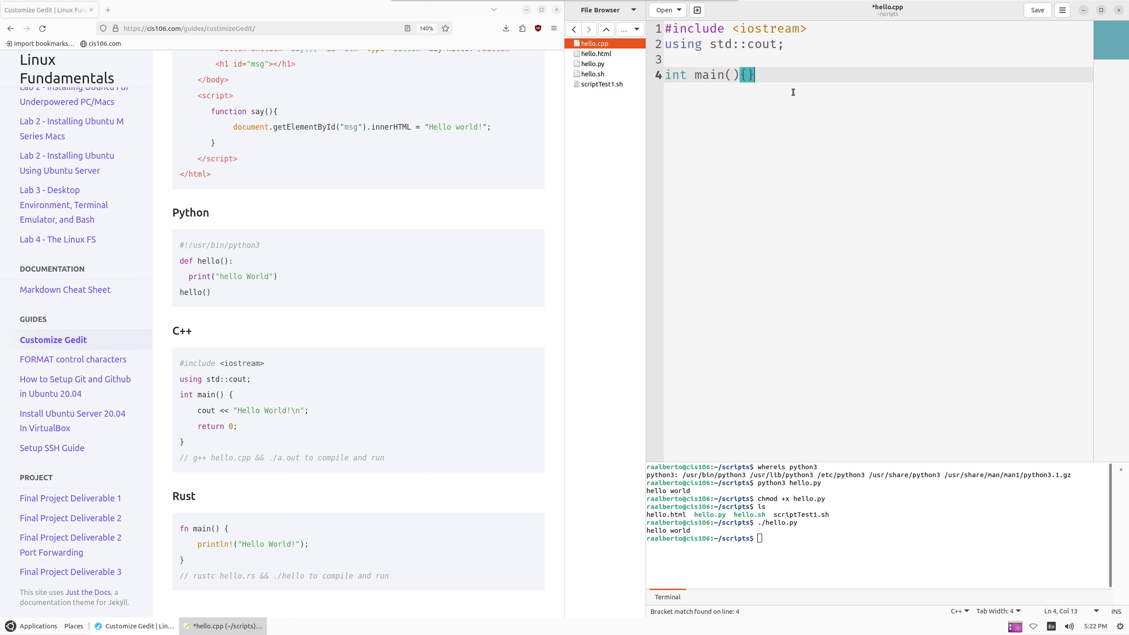
pyautogui.press('Return')
pyautogui.press('Return')
pyautogui.press('Up')
pyautogui.press('Tab')
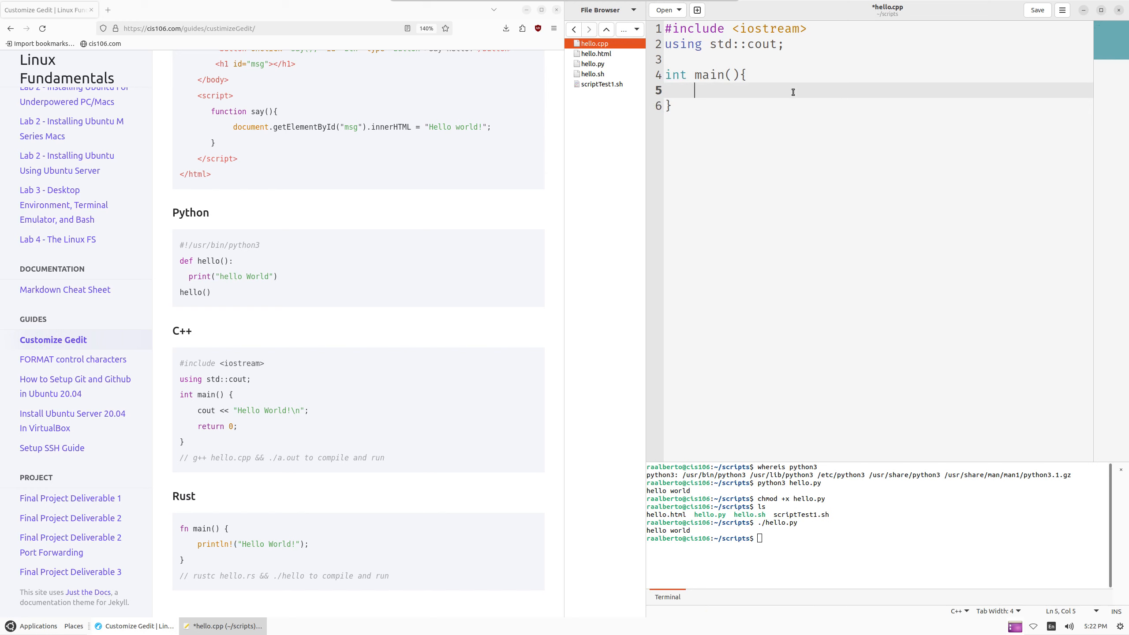
pyautogui.write('cout << "Hello World\\n"')
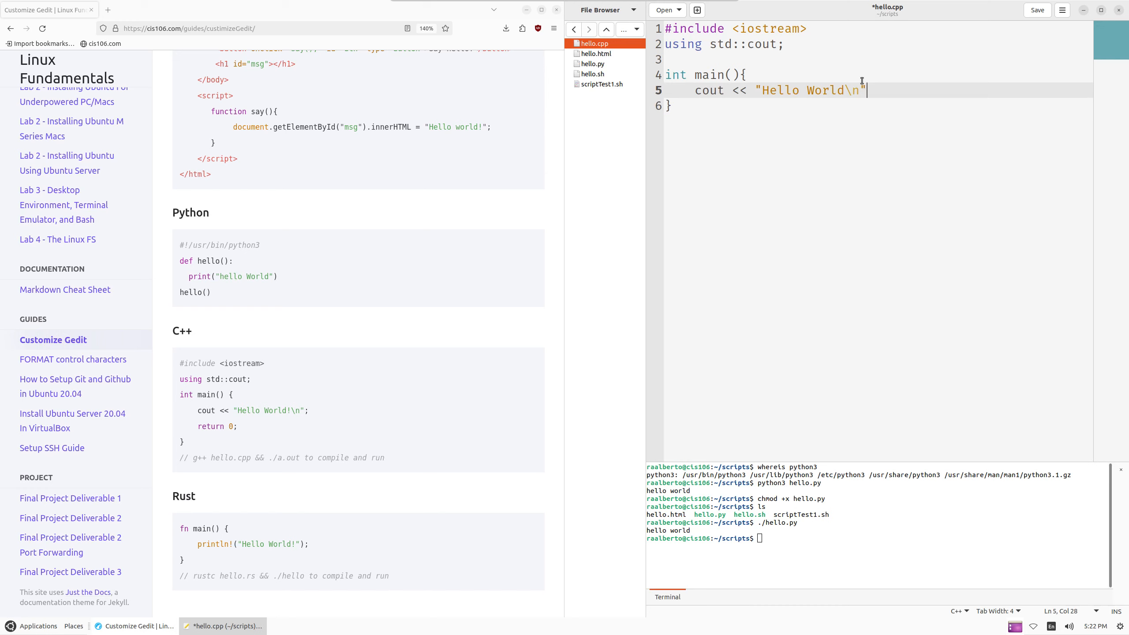
# Add a return 0; line after the cout statement and save hello.cpp
pyautogui.moveTo(860, 89); pyautogui.dragTo(846, 88)
pyautogui.click(893, 88)
pyautogui.moveTo(860, 89); pyautogui.dragTo(844, 89)
pyautogui.click(910, 86)
pyautogui.press('Return')
pyautogui.write('r')
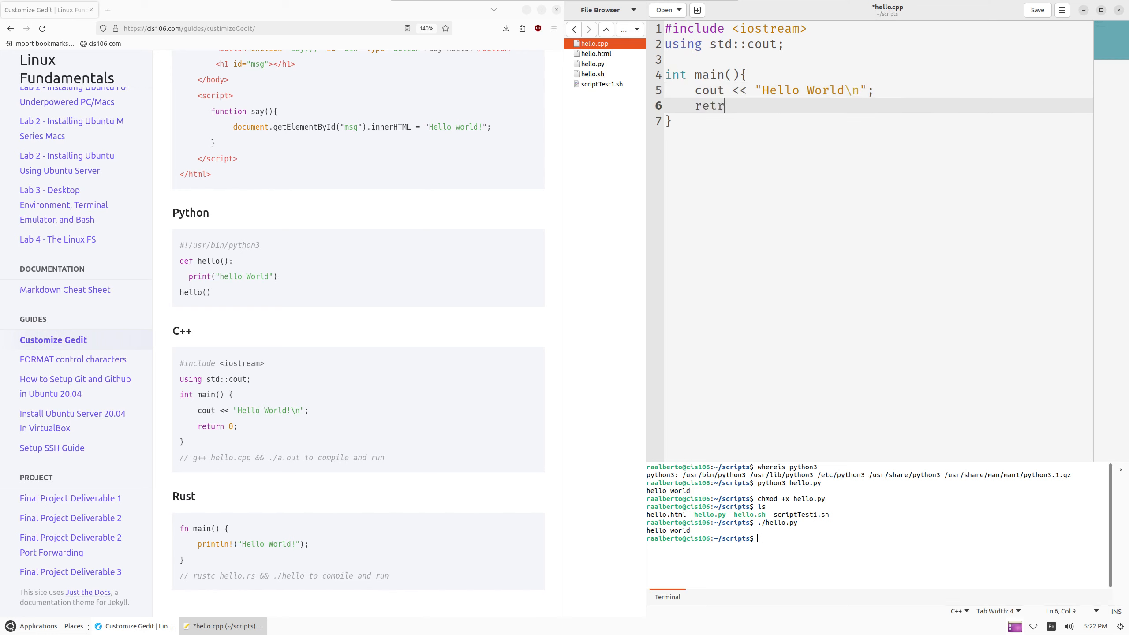
pyautogui.press('BackSpace')
pyautogui.write('urn 0;')
pyautogui.click(738, 155)
pyautogui.hotkey('ctrl', 's')
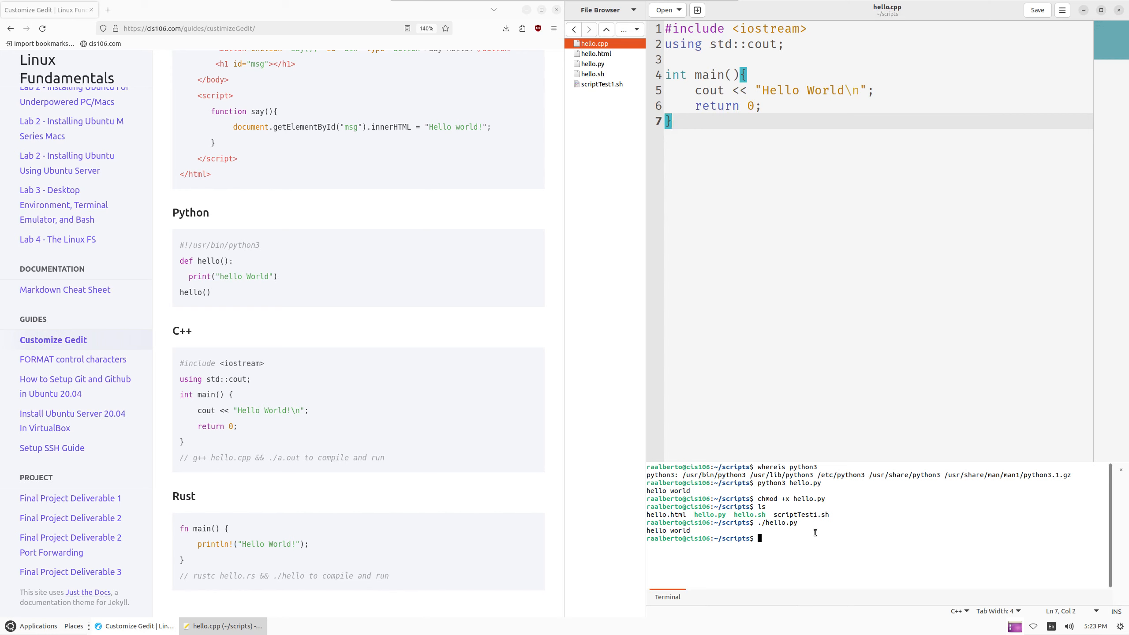
# Compile hello.cpp in the embedded terminal with g++ hello.cpp
pyautogui.moveTo(386, 459); pyautogui.dragTo(172, 461)
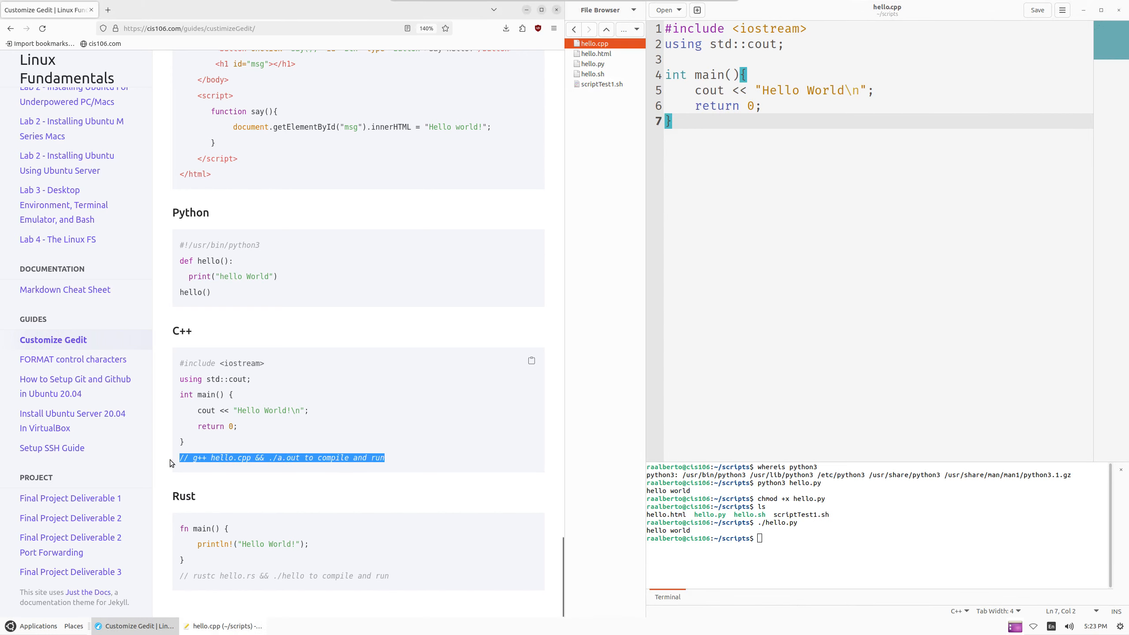
pyautogui.moveTo(297, 463); pyautogui.dragTo(300, 465)
pyautogui.click(766, 537)
pyautogui.write('g++')
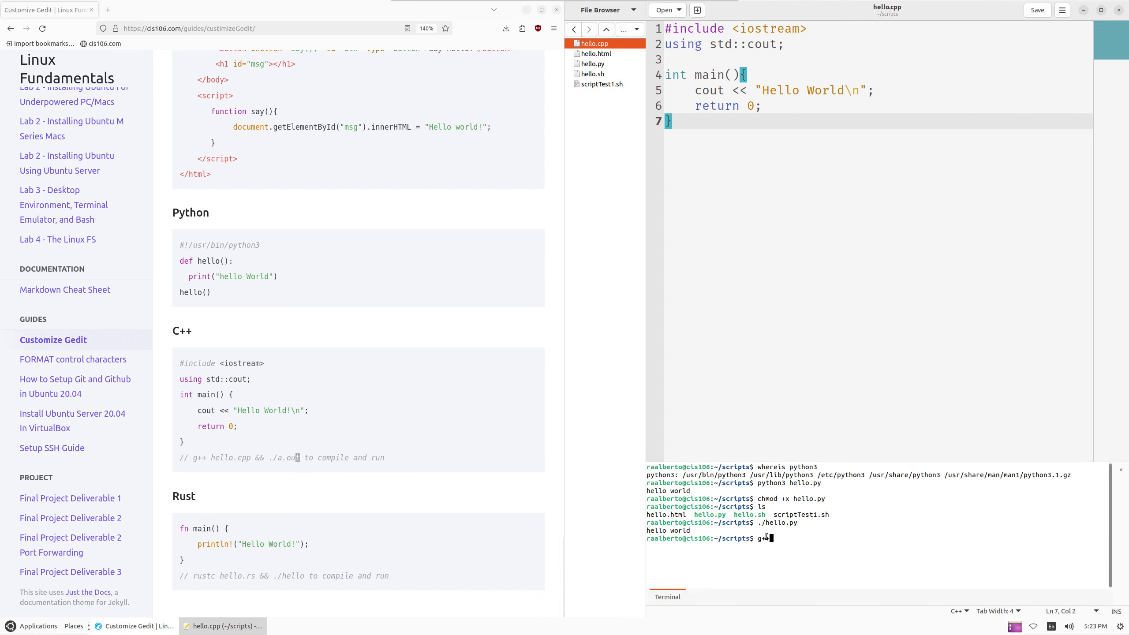
pyautogui.write(' hello.cpp')
pyautogui.press('Return')
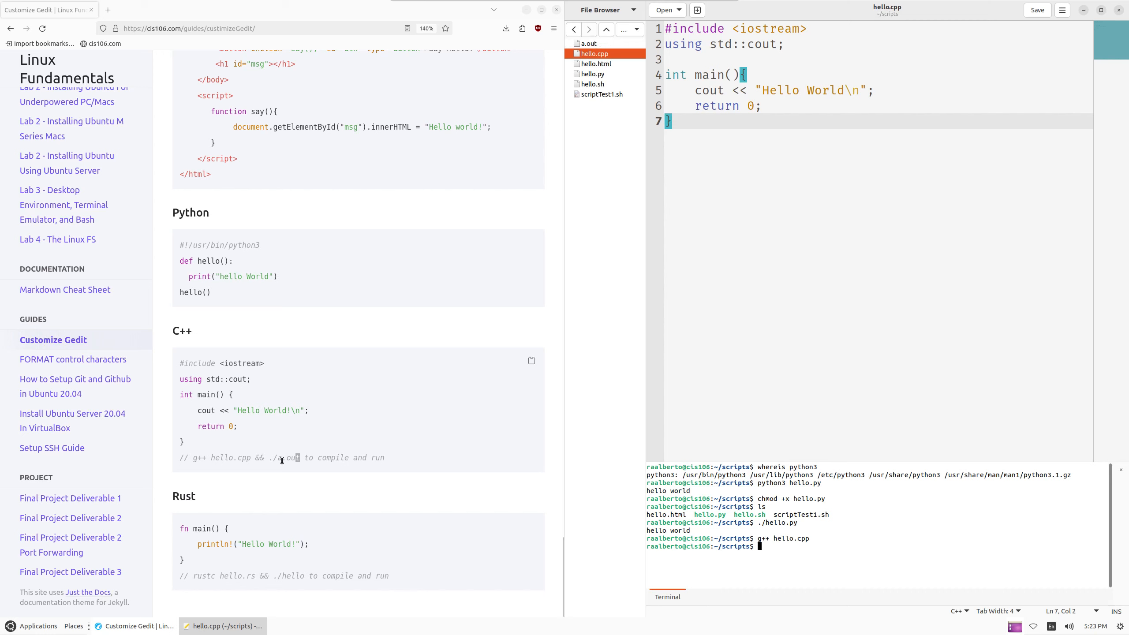
# List the folder to confirm a.out exists, then run ./a.out to print Hello World
pyautogui.moveTo(278, 458); pyautogui.dragTo(283, 459)
pyautogui.click(819, 524)
pyautogui.write('ls')
pyautogui.press('Return')
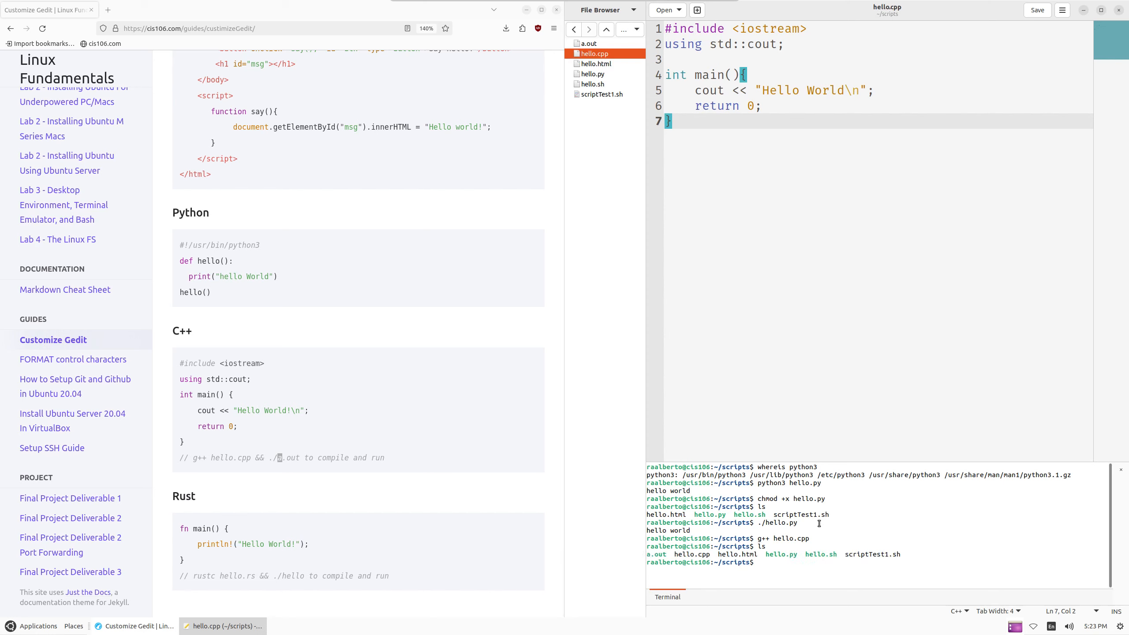
pyautogui.write('./a')
pyautogui.press('Tab')
pyautogui.press('Return')
# Launch Geany from Applications > Programming
pyautogui.click(38, 626)
pyautogui.moveTo(52, 561)
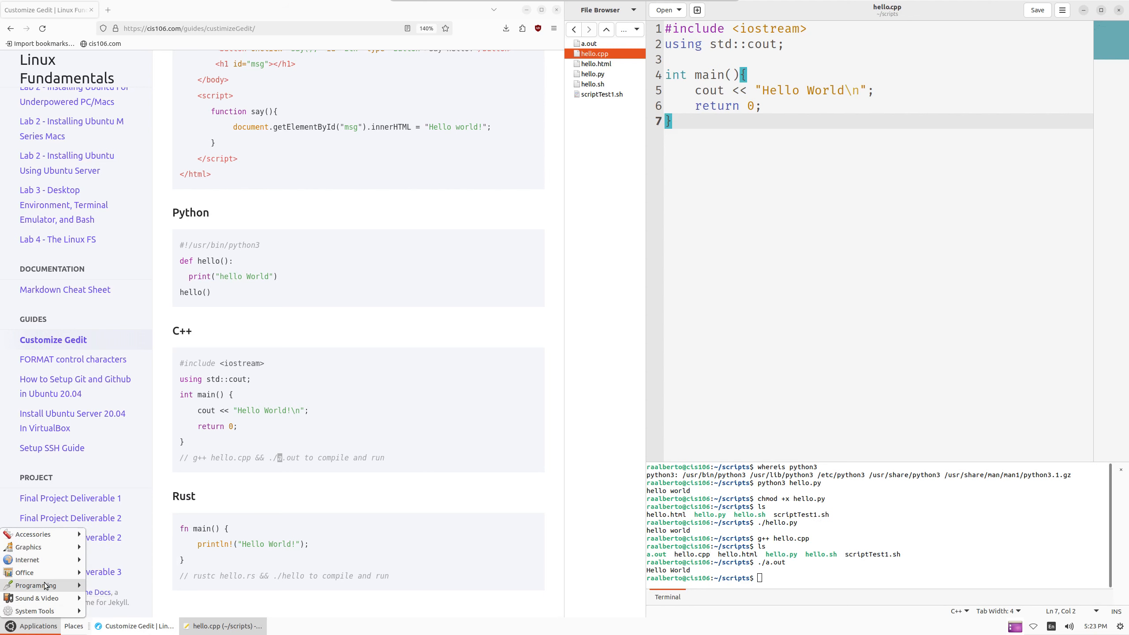
pyautogui.moveTo(58, 585)
pyautogui.click(124, 587)
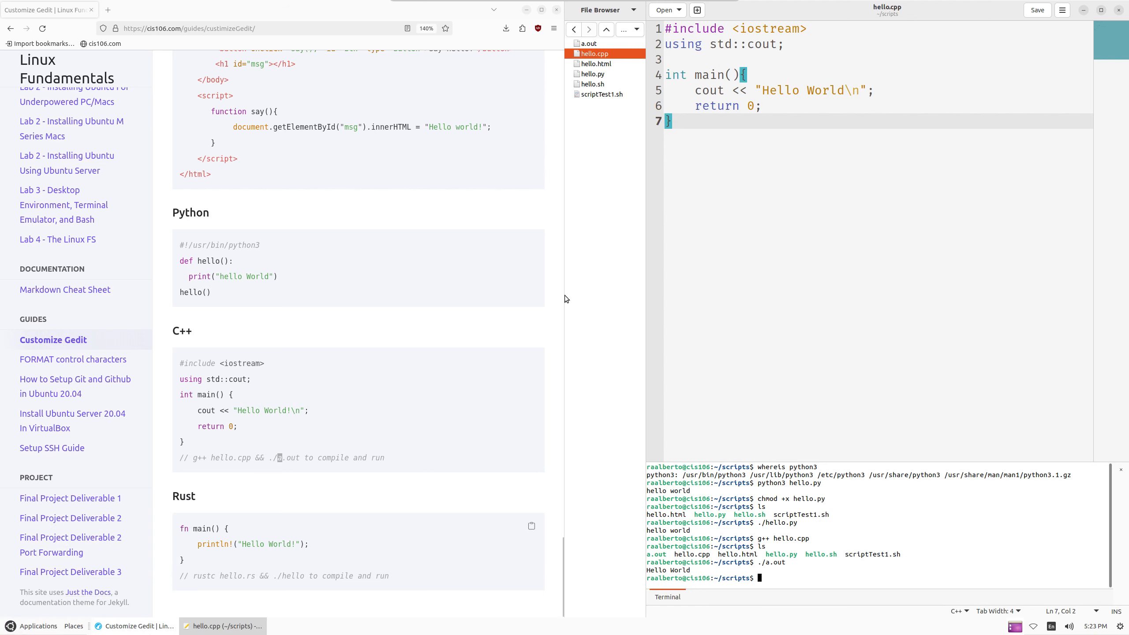
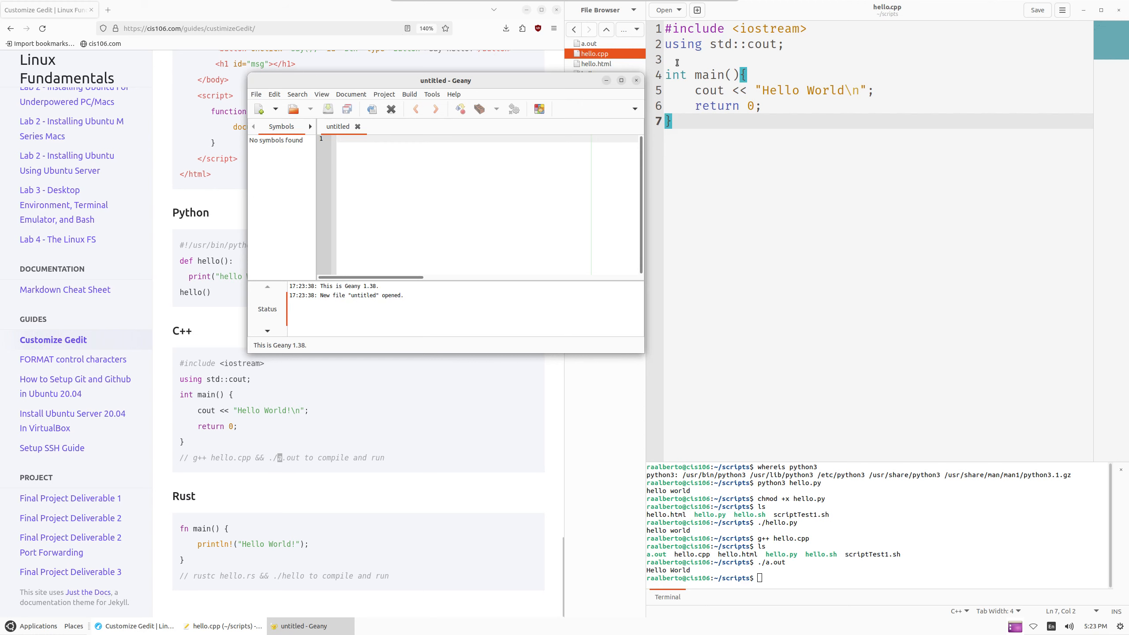
# Close the empty Geany window and review the Rust section of the guide
pyautogui.click(636, 80)
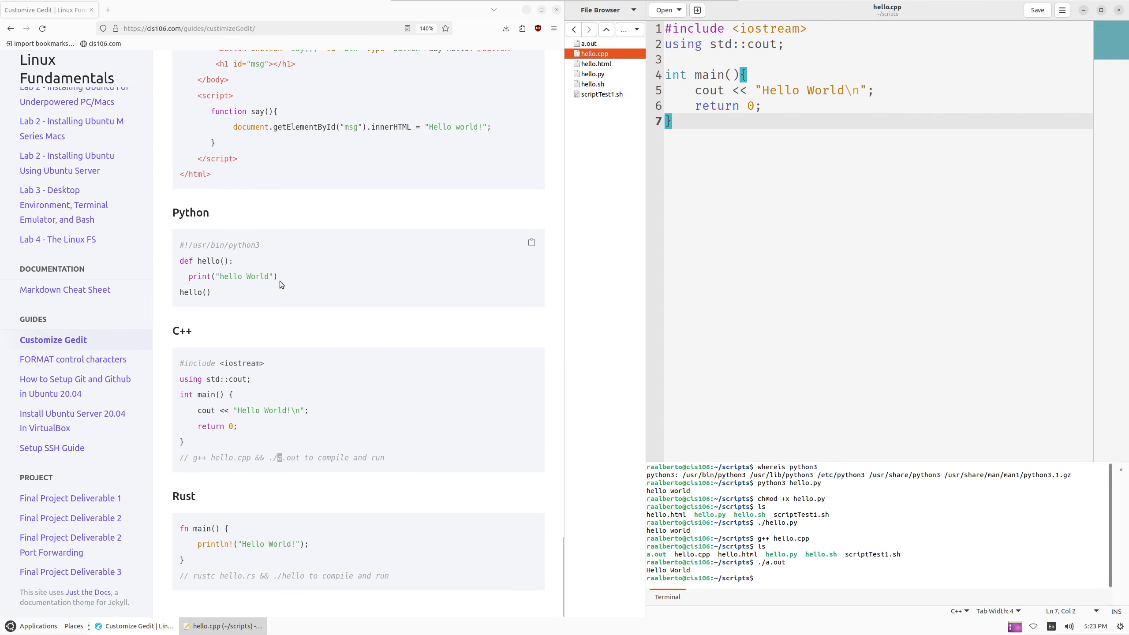
pyautogui.moveTo(175, 495); pyautogui.dragTo(278, 501)
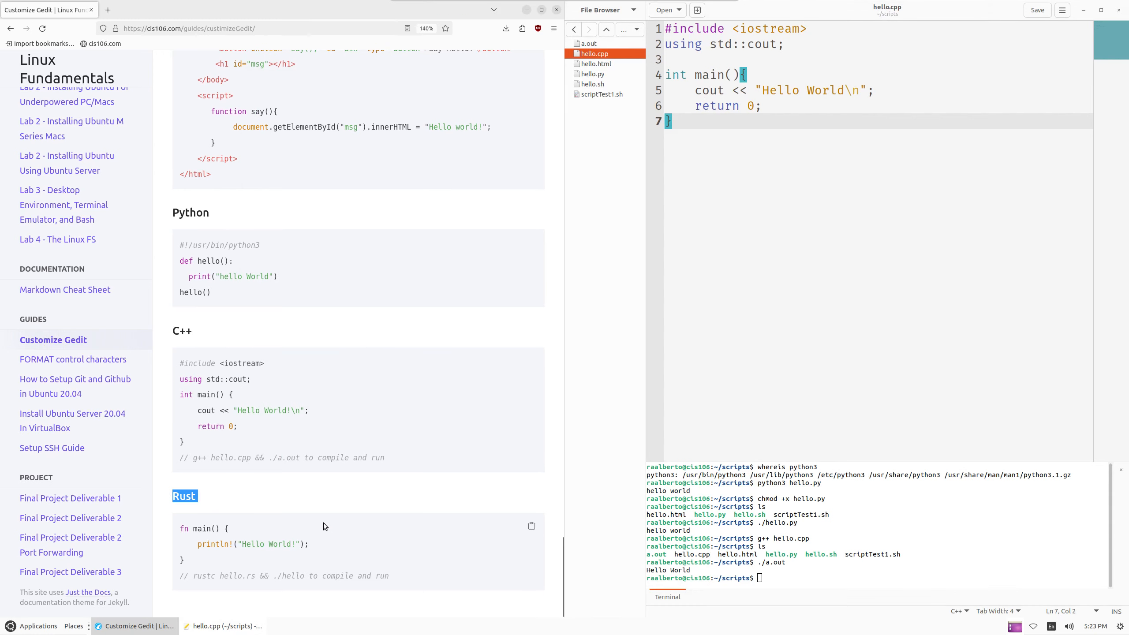
pyautogui.moveTo(391, 576); pyautogui.dragTo(312, 575)
pyautogui.click(284, 573)
# Search the web for 'install rust linux' in a new LibreWolf tab
pyautogui.click(108, 12)
pyautogui.write('rust')
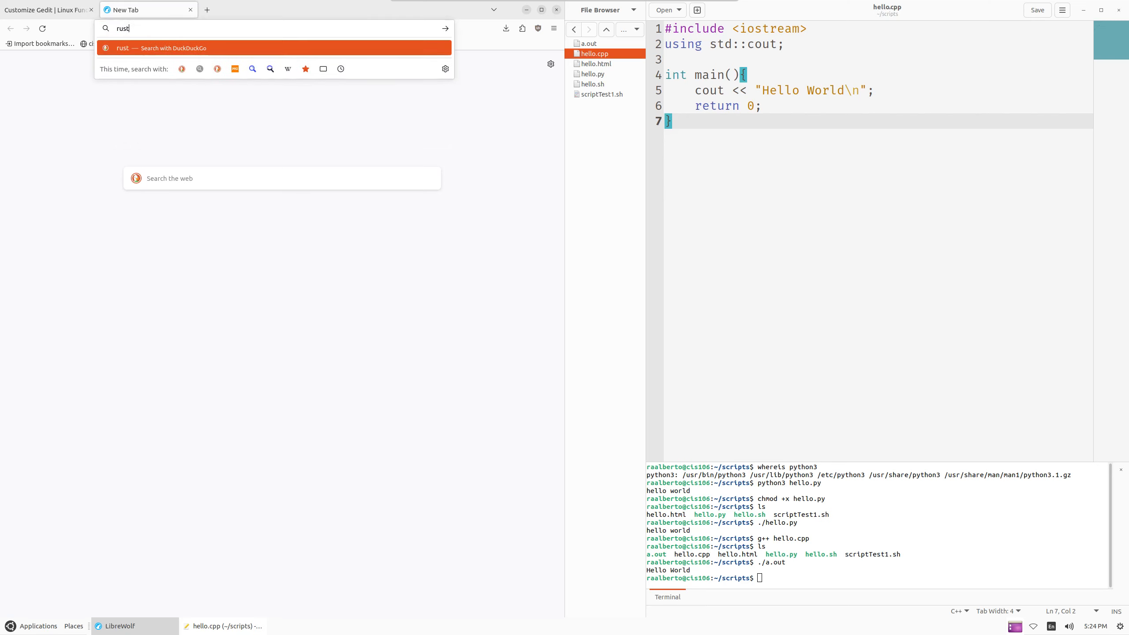
pyautogui.press('BackSpace')
pyautogui.press('BackSpace')
pyautogui.press('BackSpace')
pyautogui.press('BackSpace')
pyautogui.press('BackSpace')
pyautogui.write('install')
pyautogui.write(' rust')
pyautogui.write(' linux')
pyautogui.press('Return')
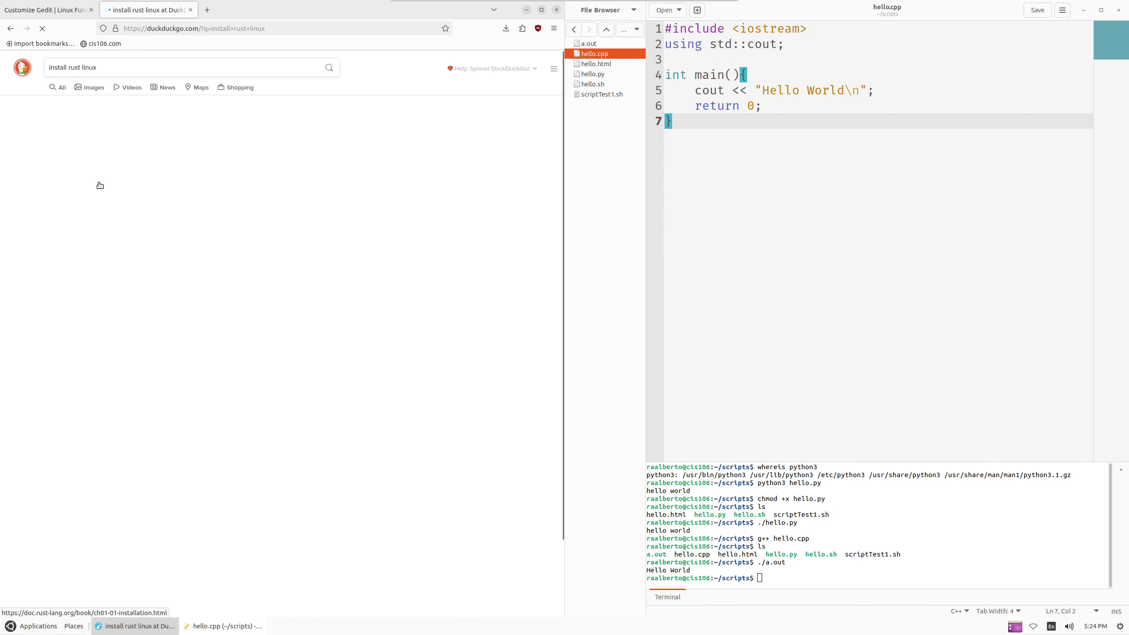
# Open the rust-lang.org Install Rust page and copy its rustup curl install command
pyautogui.click(115, 142)
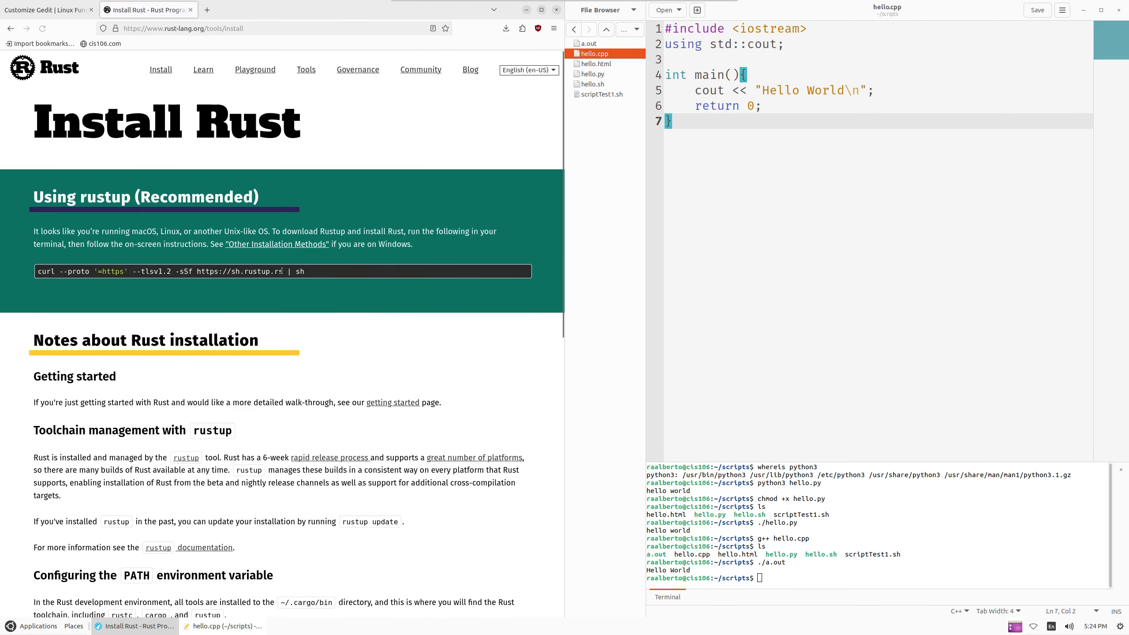
pyautogui.tripleClick(278, 271)
pyautogui.rightClick(275, 269)
pyautogui.click(308, 280)
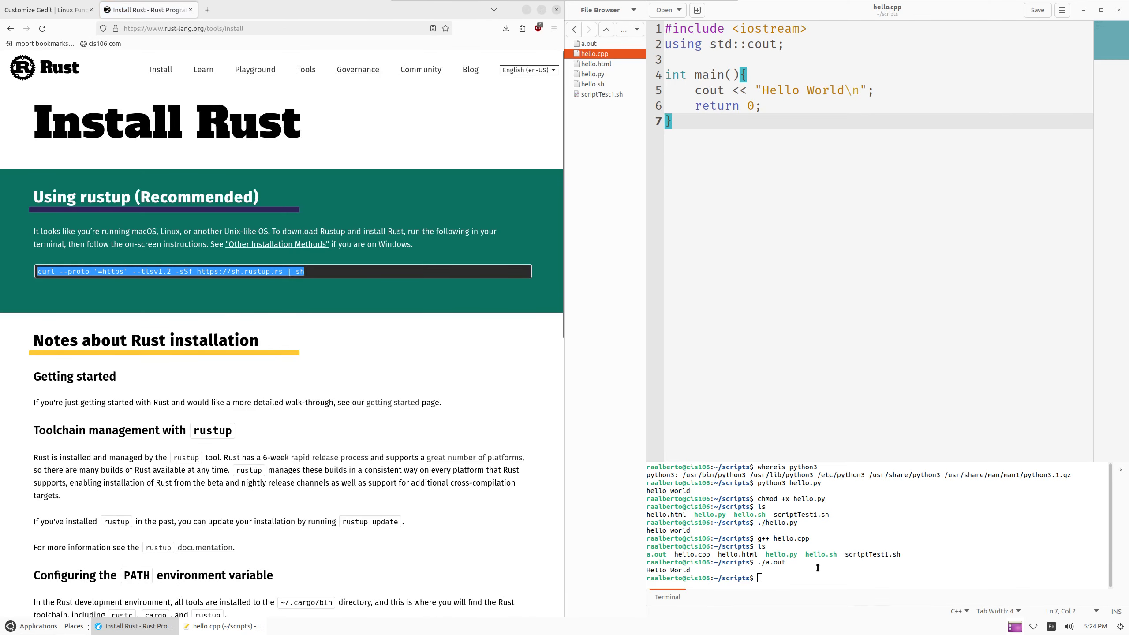
pyautogui.click(818, 568)
# Clear the embedded terminal, then paste and run the rustup curl install command
pyautogui.write('clear')
pyautogui.press('Return')
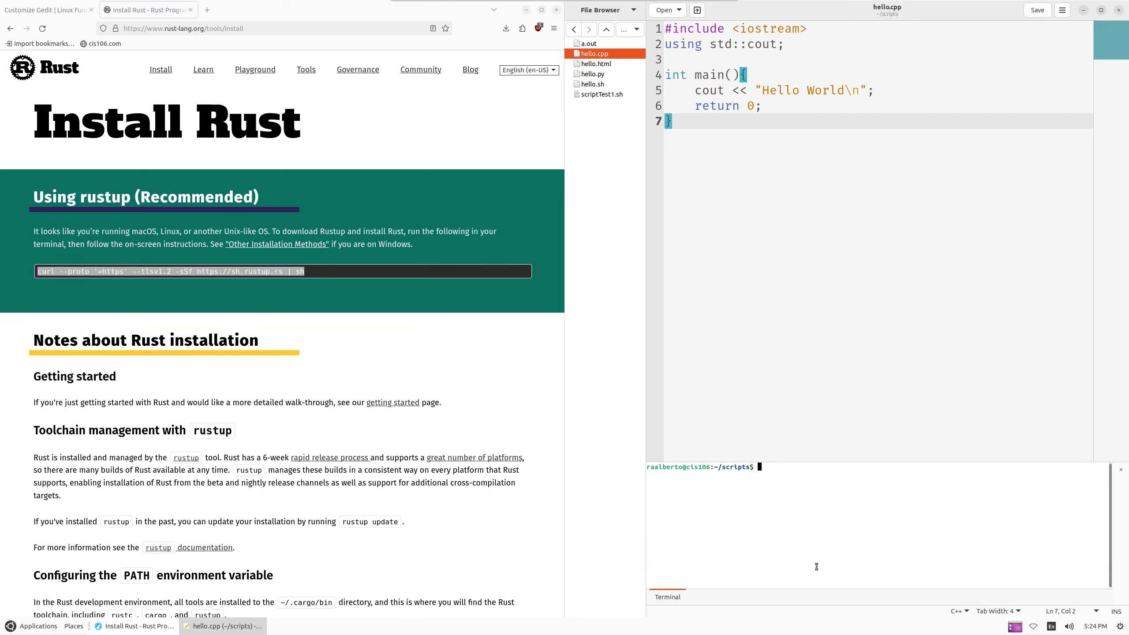
pyautogui.hotkey('ctrl', 'shift', 'v')
pyautogui.press('Left')
pyautogui.press('BackSpace')
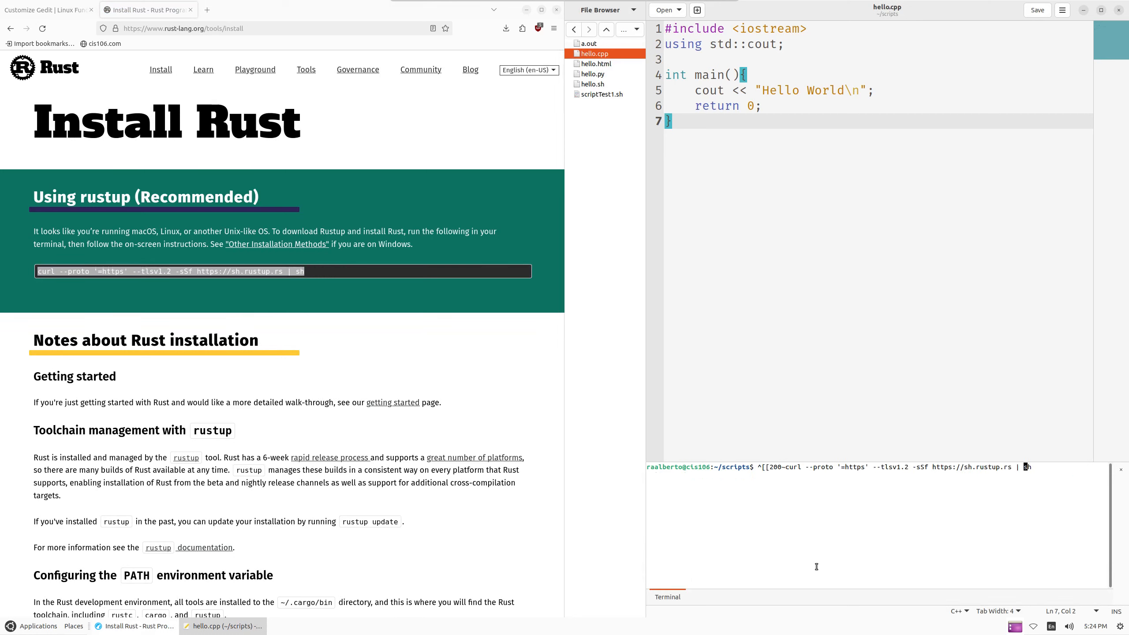
pyautogui.press('BackSpace')
pyautogui.press('BackSpace')
pyautogui.press('BackSpace')
pyautogui.press('BackSpace')
pyautogui.press('BackSpace')
pyautogui.press('BackSpace')
pyautogui.press('BackSpace')
pyautogui.press('BackSpace')
pyautogui.press('BackSpace')
pyautogui.press('BackSpace')
pyautogui.press('BackSpace')
pyautogui.press('BackSpace')
pyautogui.press('BackSpace')
pyautogui.press('BackSpace')
pyautogui.press('BackSpace')
pyautogui.press('BackSpace')
pyautogui.press('BackSpace')
pyautogui.press('BackSpace')
pyautogui.press('BackSpace')
pyautogui.press('BackSpace')
pyautogui.press('BackSpace')
pyautogui.press('BackSpace')
pyautogui.press('BackSpace')
pyautogui.press('BackSpace')
pyautogui.press('BackSpace')
pyautogui.press('BackSpace')
pyautogui.press('BackSpace')
pyautogui.press('BackSpace')
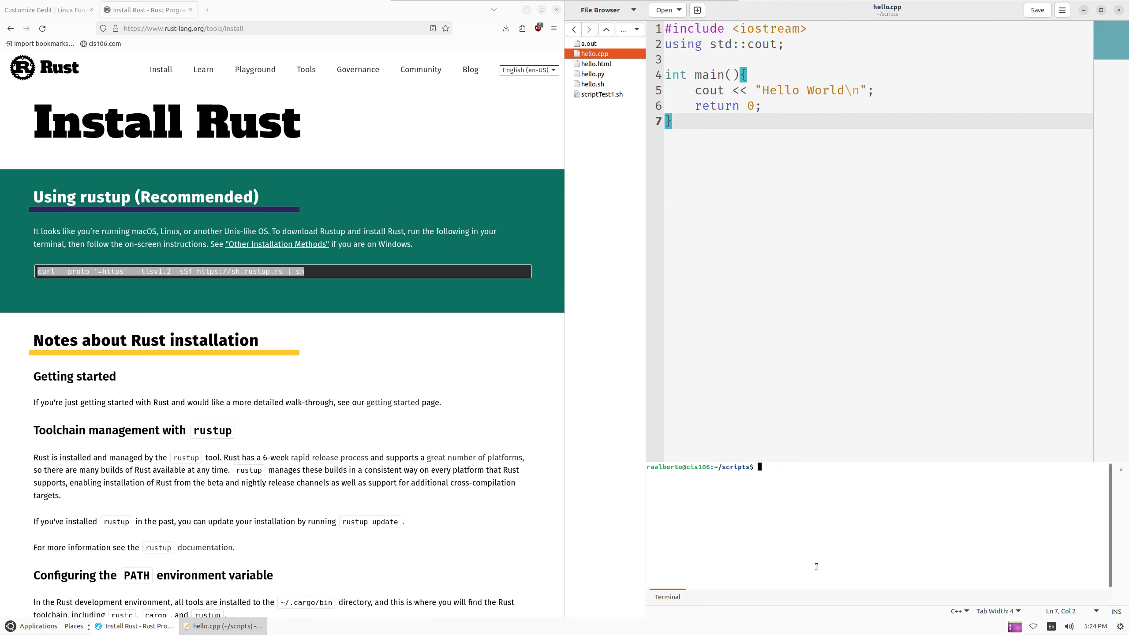
pyautogui.hotkey('ctrl', 'shift', 'v')
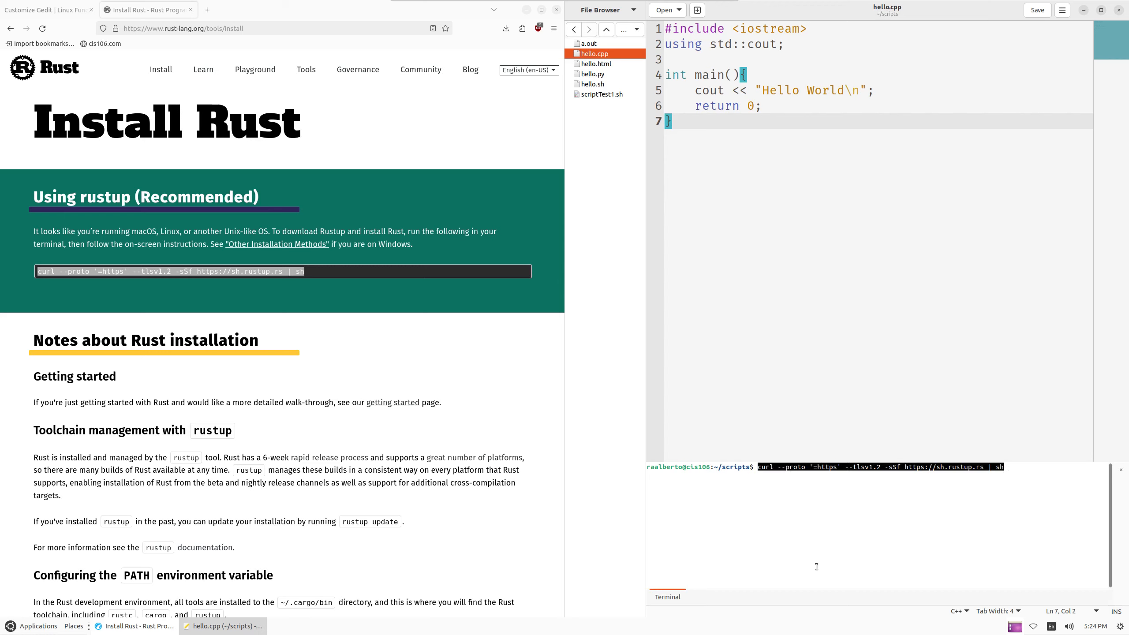
pyautogui.press('Return')
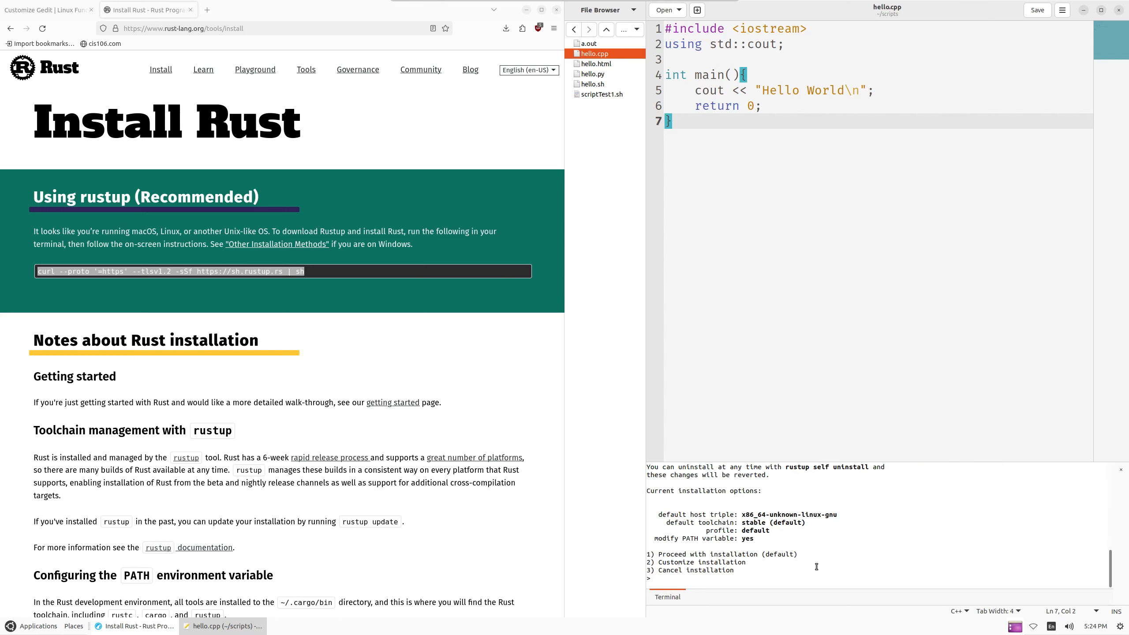
# Choose option 1 for the default installation until Rust reports it is installed
pyautogui.write('1')
pyautogui.press('Return')
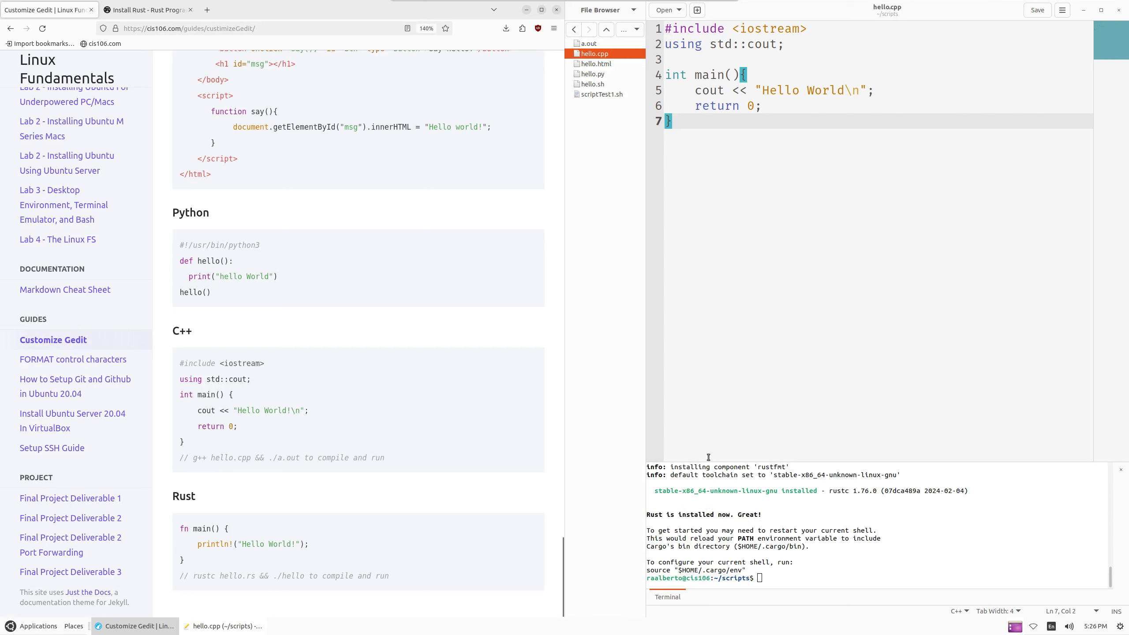
pyautogui.moveTo(718, 539); pyautogui.dragTo(766, 515)
pyautogui.click(770, 511)
pyautogui.click(618, 184)
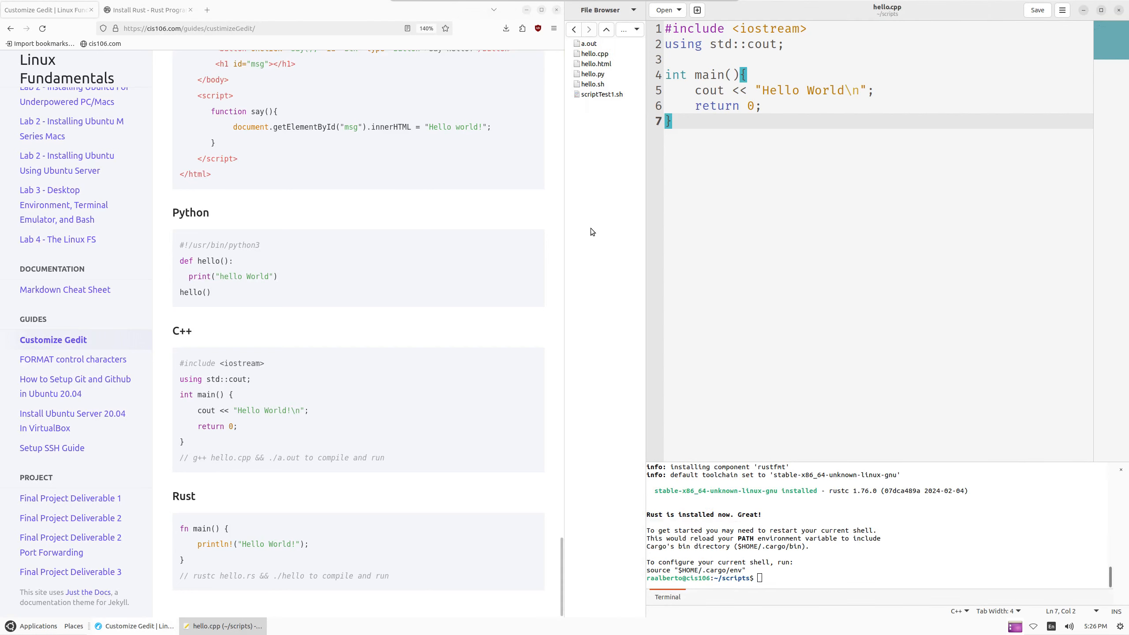
# Create a new file hello.rs in the scripts folder and open it
pyautogui.rightClick(588, 110)
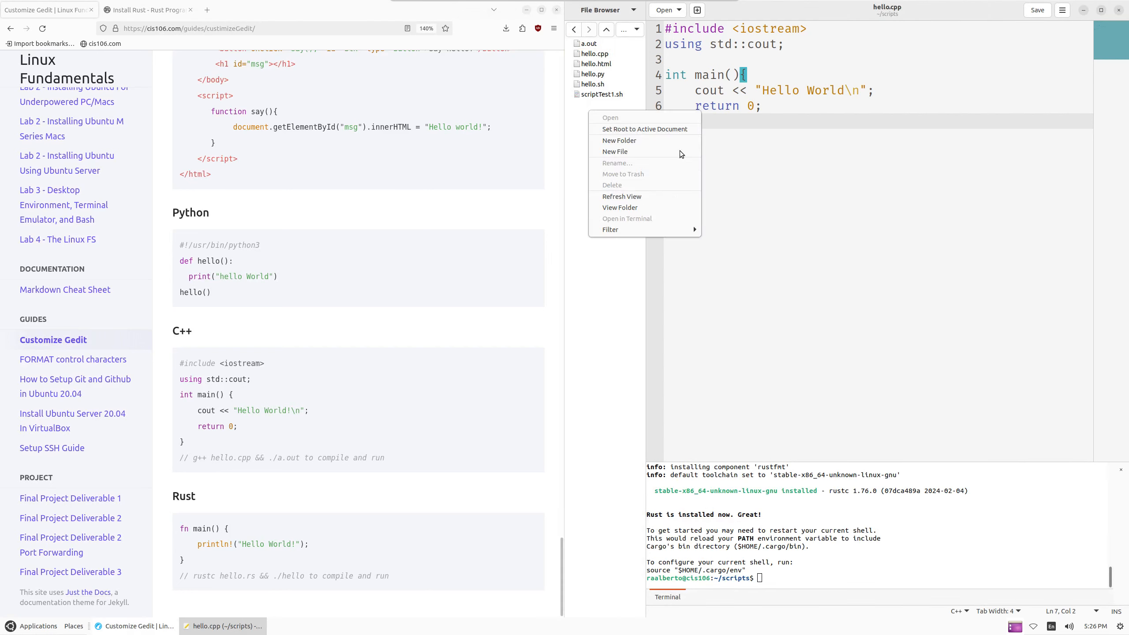
pyautogui.click(639, 152)
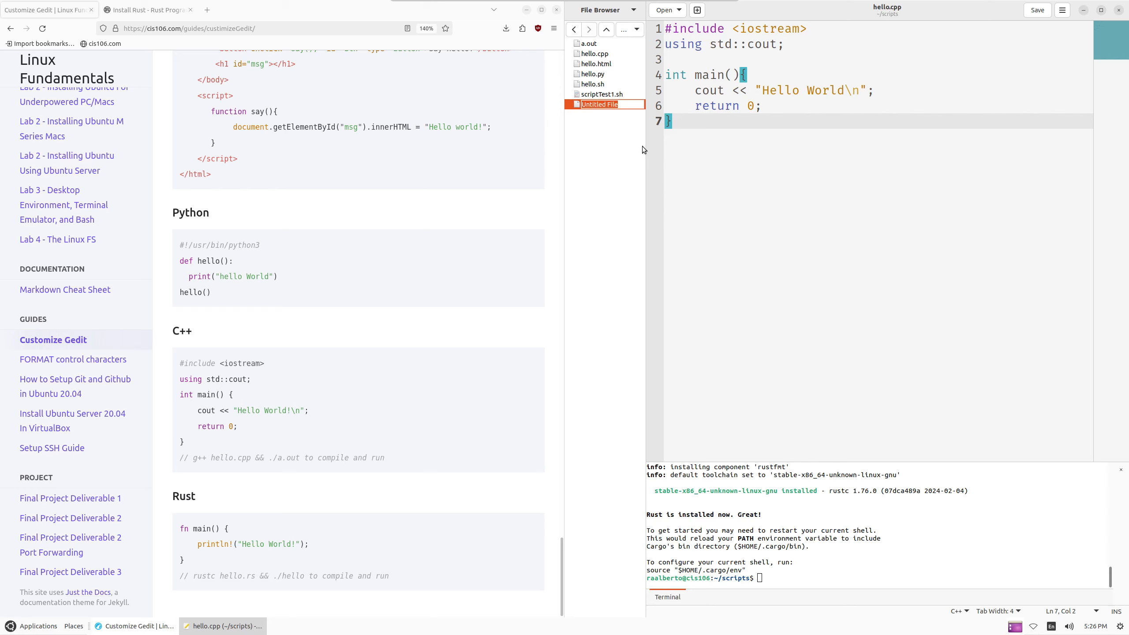
pyautogui.write('hello.rs')
pyautogui.press('Return')
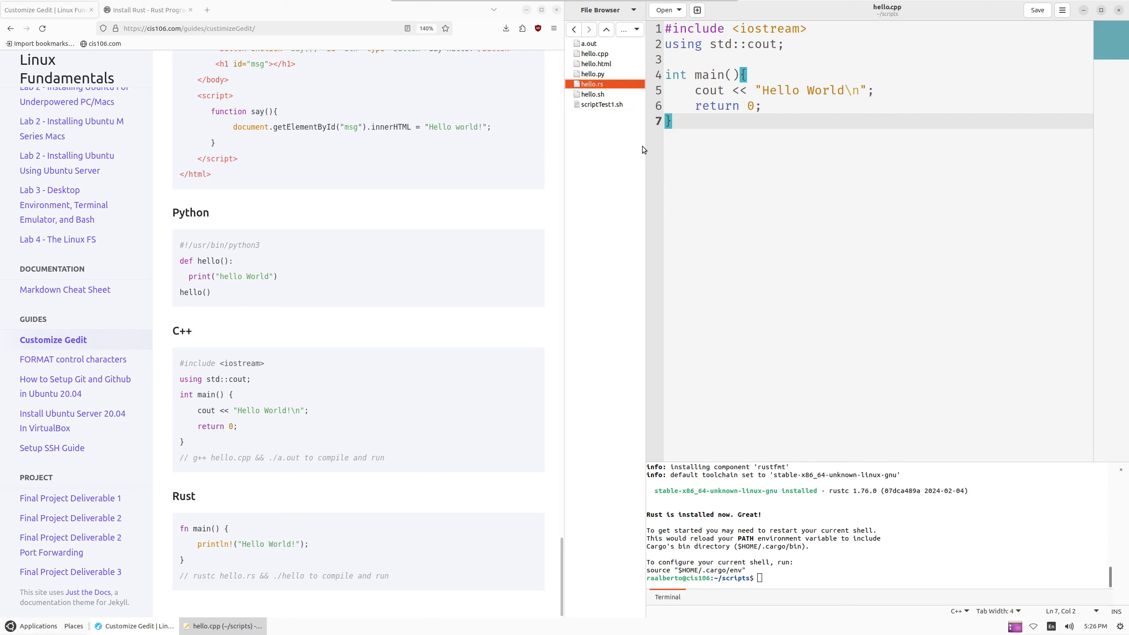
pyautogui.doubleClick(604, 84)
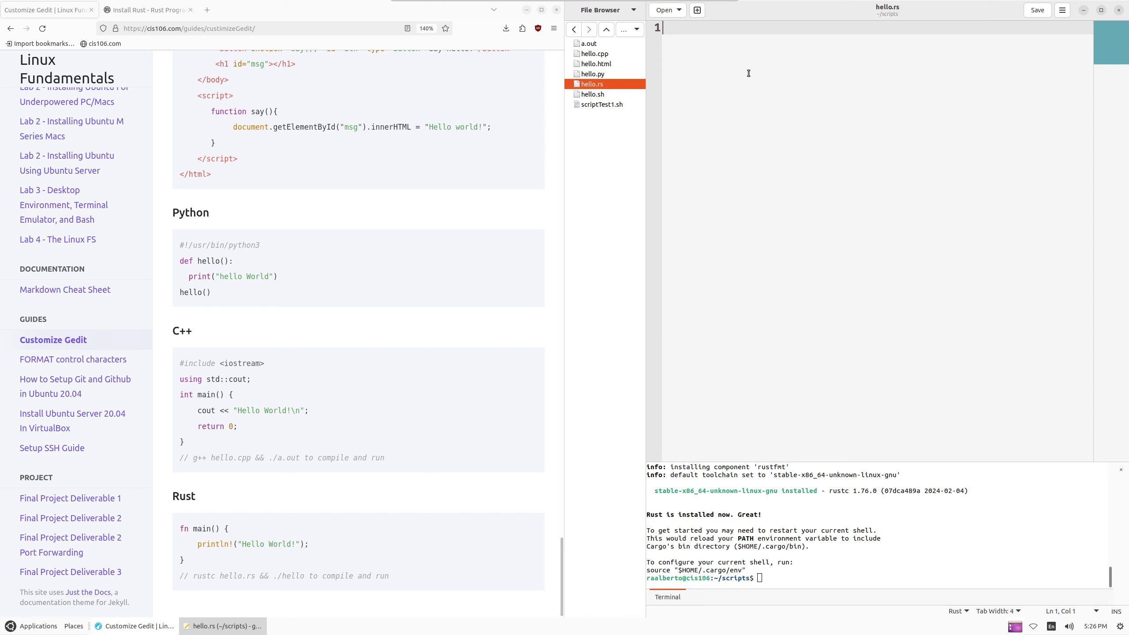
# Write fn main() { println!("hello world!"); } in hello.rs and save it
pyautogui.write('fn main() {')
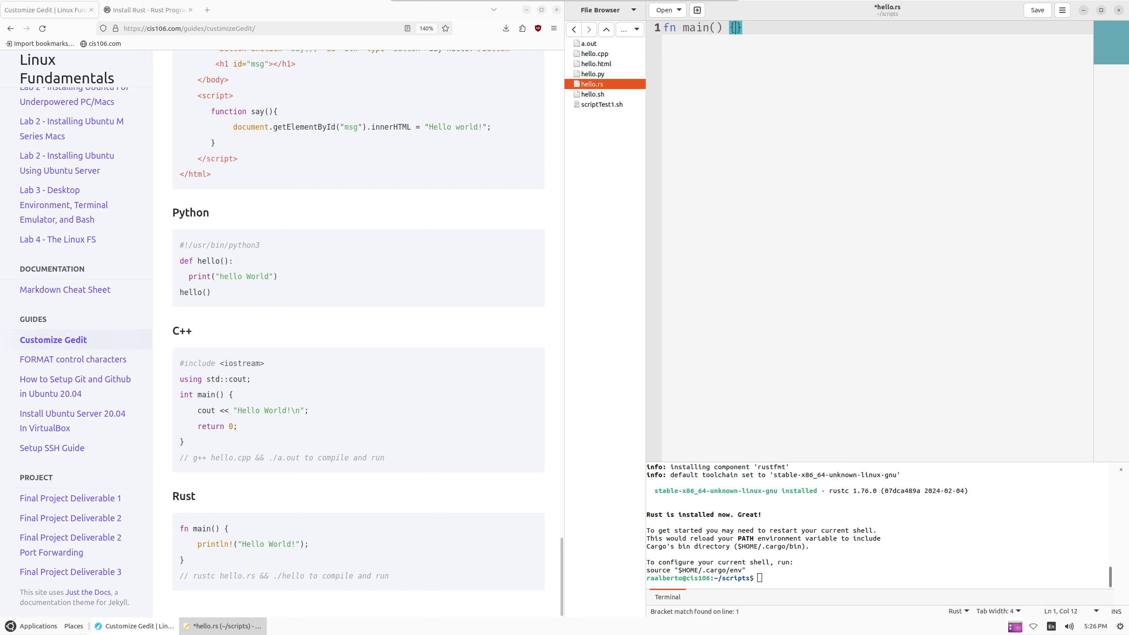
pyautogui.press('Return')
pyautogui.press('Return')
pyautogui.press('Return')
pyautogui.press('Up')
pyautogui.press('Up')
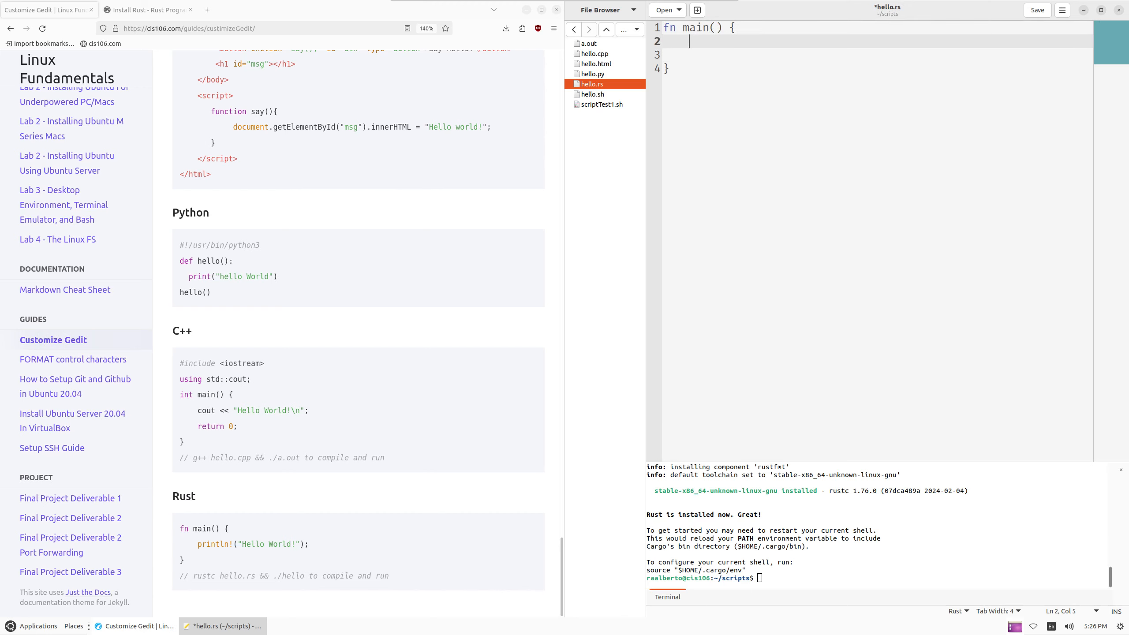
pyautogui.write('p[rint')
pyautogui.press('BackSpace')
pyautogui.press('BackSpace')
pyautogui.press('BackSpace')
pyautogui.press('BackSpace')
pyautogui.press('BackSpace')
pyautogui.write('rintln!(')
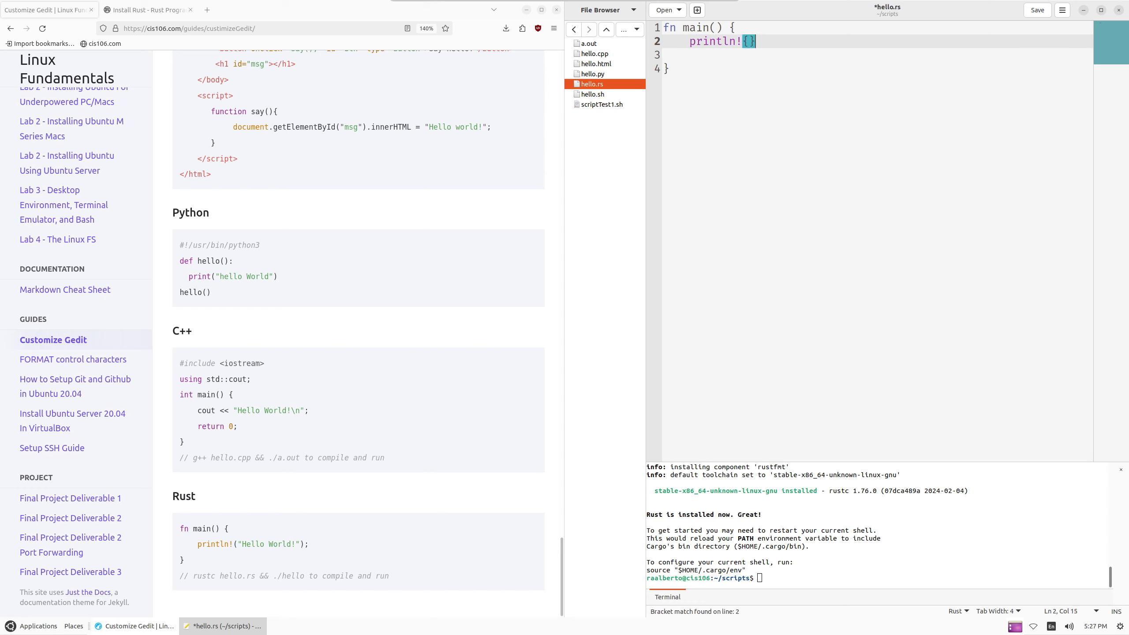
pyautogui.press('BackSpace')
pyautogui.press('BackSpace')
pyautogui.write('(hel')
pyautogui.press('BackSpace')
pyautogui.press('BackSpace')
pyautogui.press('BackSpace')
pyautogui.write('"hello')
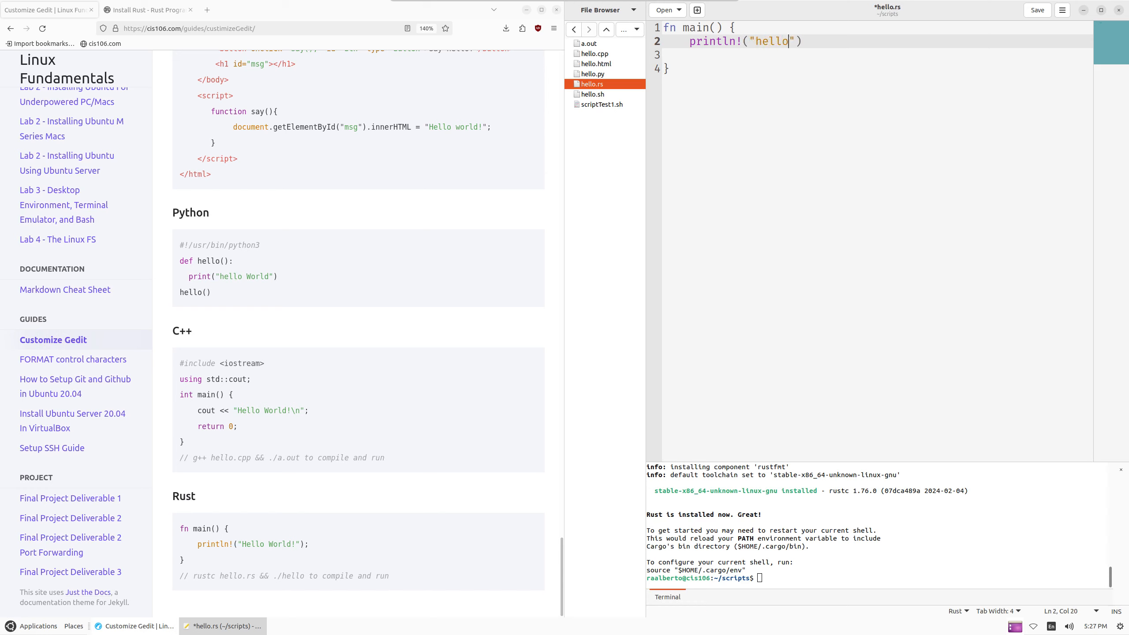
pyautogui.write(' world!")')
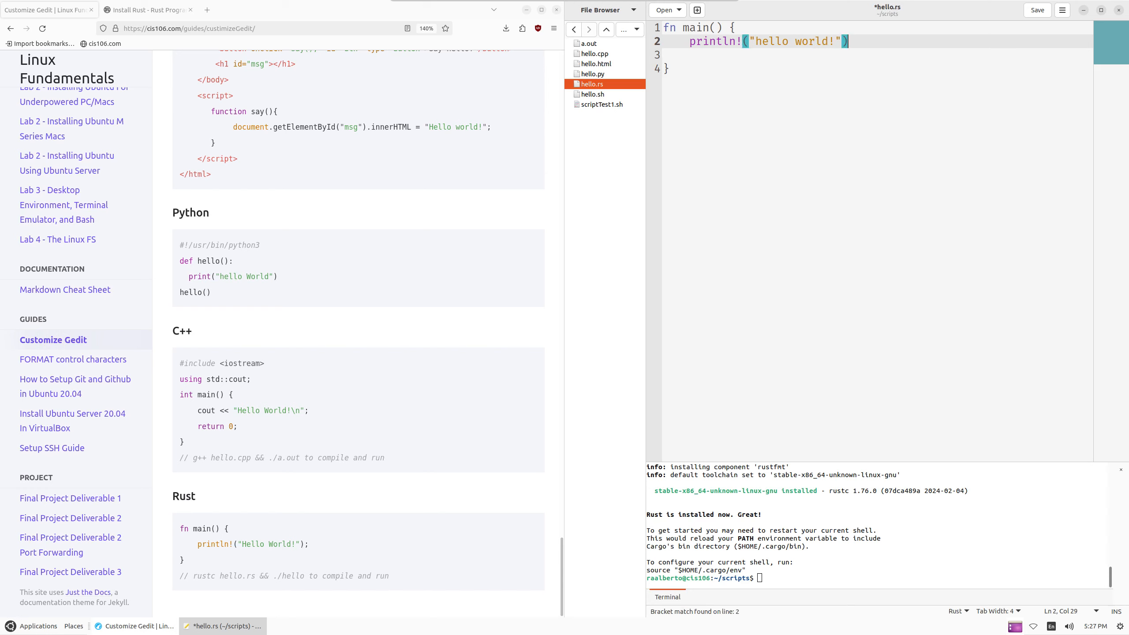
pyautogui.write(';')
pyautogui.hotkey('ctrl', 's')
pyautogui.click(836, 501)
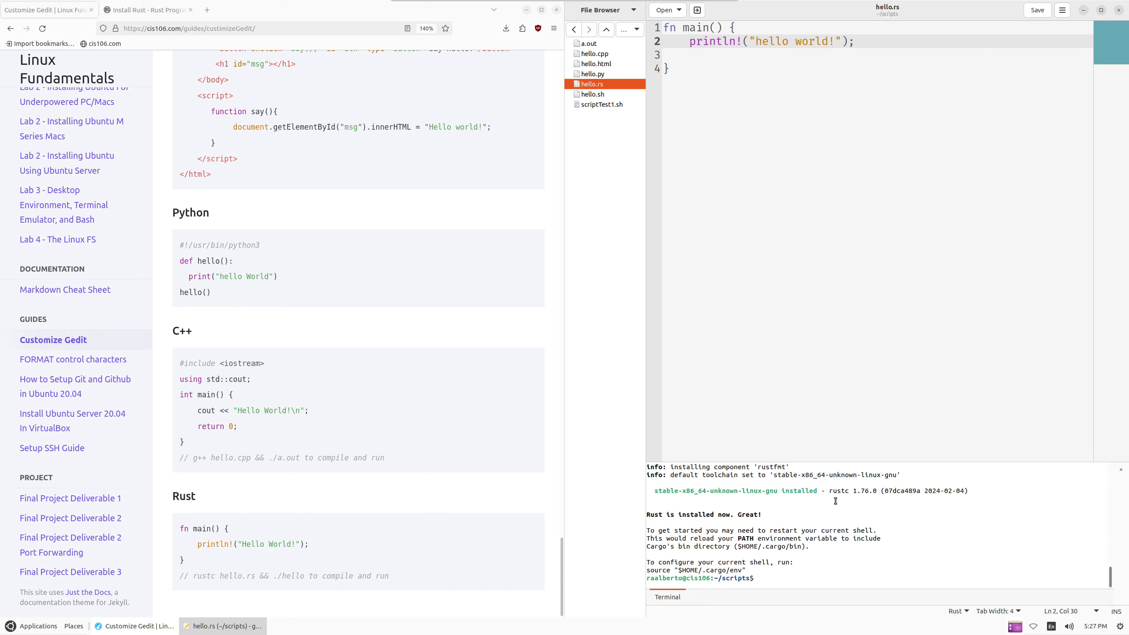
# Try rustc hello.rs, then install the compiler with sudo apt install rustc
pyautogui.write('rustc hello.rs')
pyautogui.press('Return')
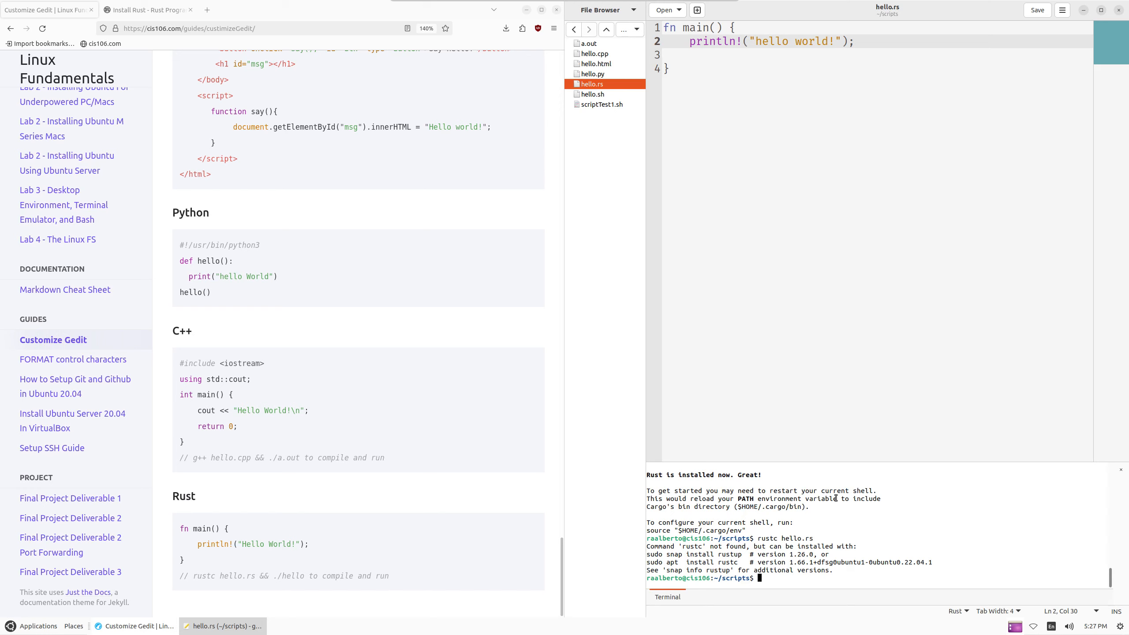
pyautogui.write('sudo apt install rustc')
pyautogui.press('Return')
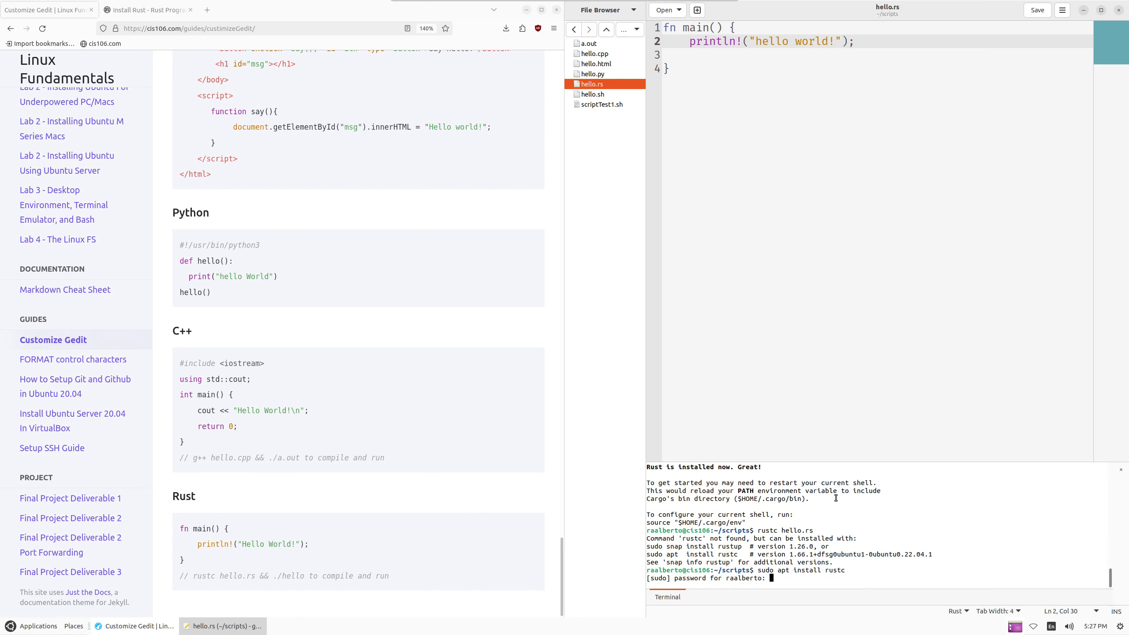
pyautogui.press('Return')
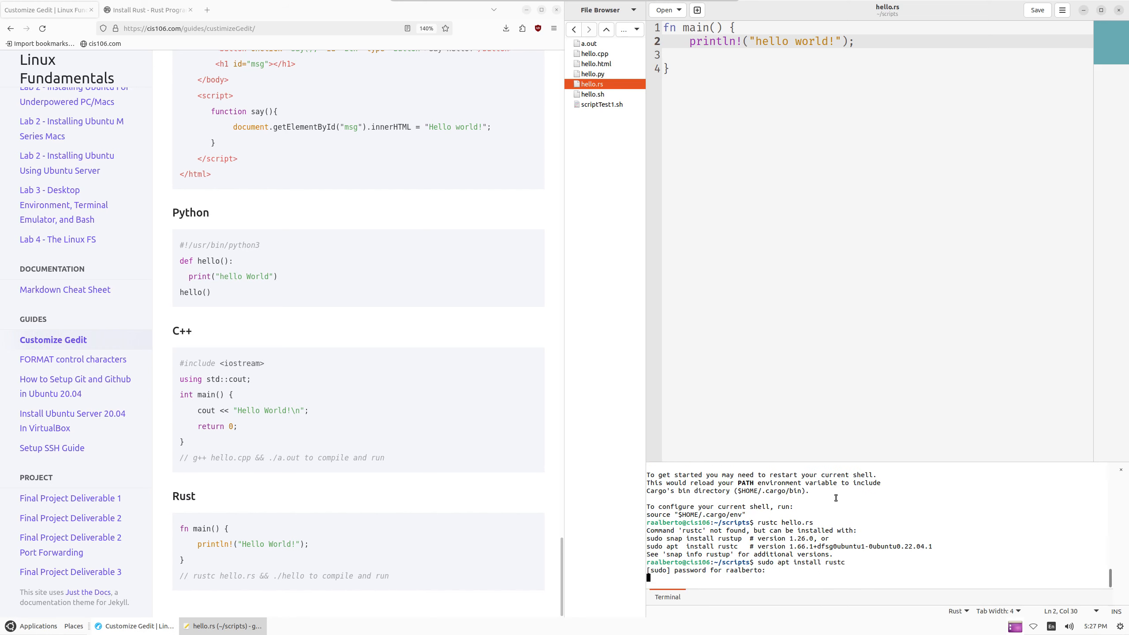
pyautogui.press('Return')
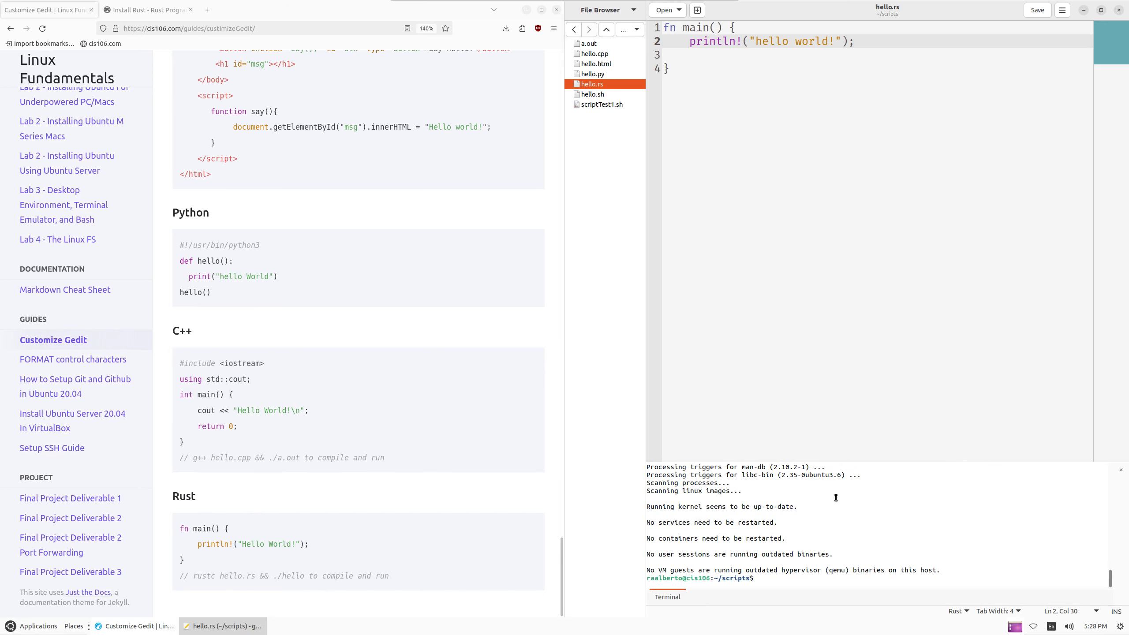
# Compile hello.rs with rustc, list the folder, and run ./hello to print hello world!
pyautogui.write('sudo apt install rustc')
pyautogui.press('Up')
pyautogui.press('Return')
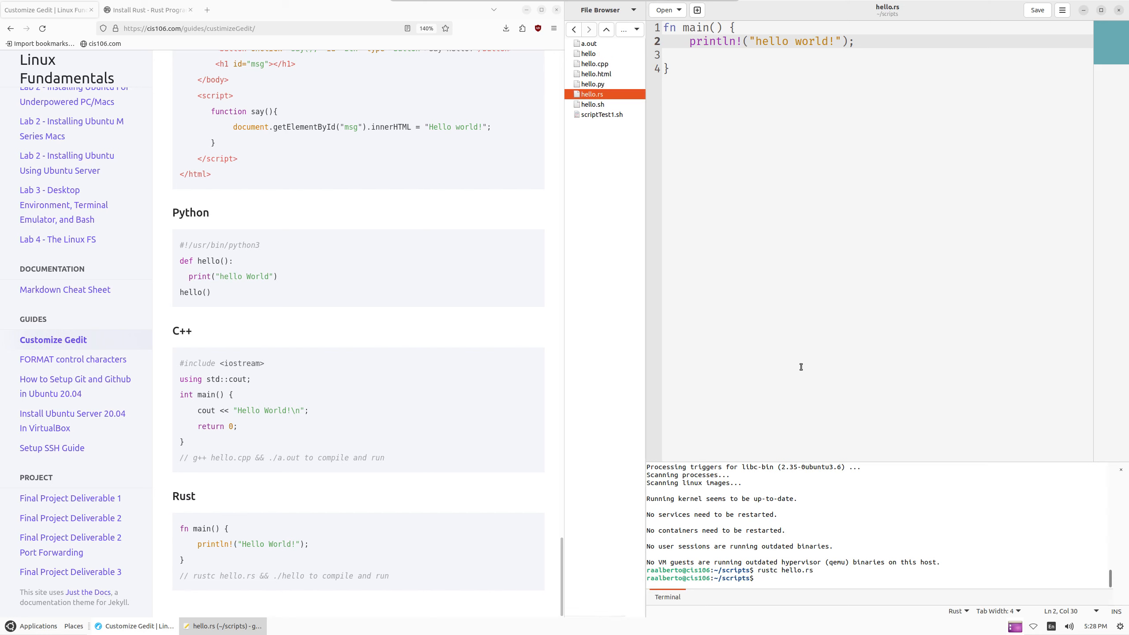
pyautogui.write('ls')
pyautogui.press('Return')
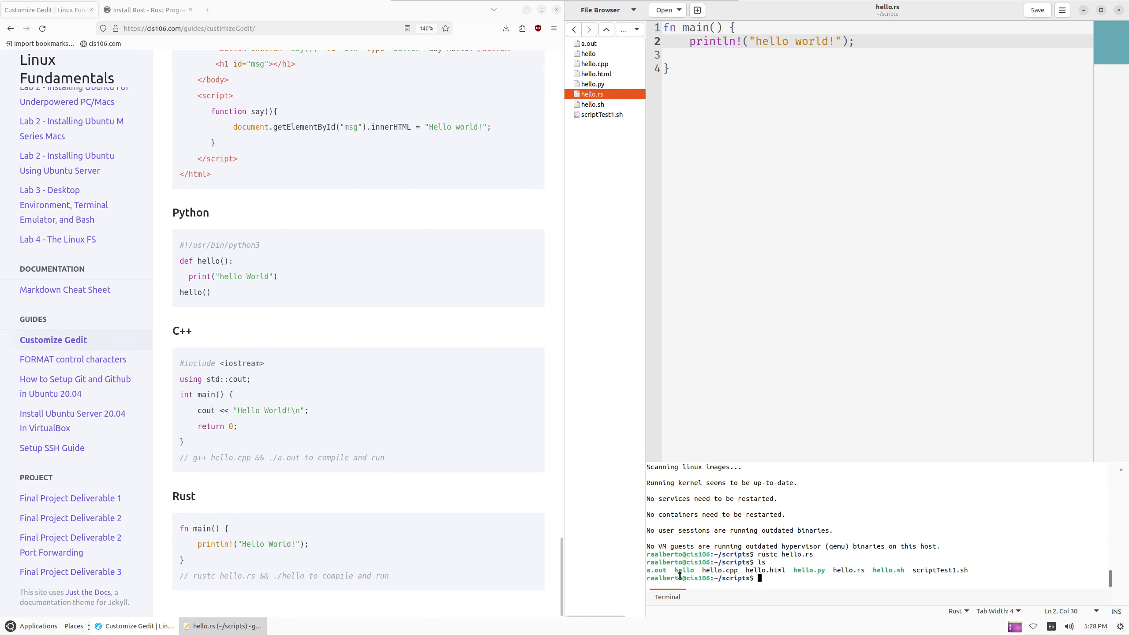
pyautogui.write('./hello')
pyautogui.press('Return')
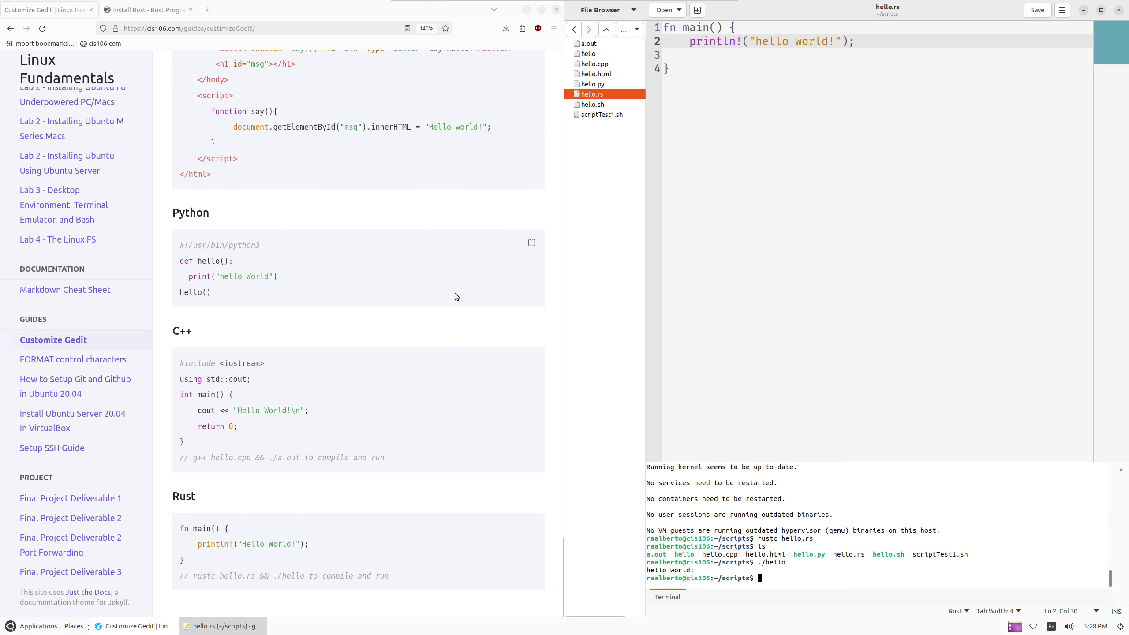
# Scroll back through the terminal output and undock gedit into a smaller floating window
pyautogui.scroll(10, 455, 294)
pyautogui.scroll(-20, 489, 309)
pyautogui.scroll(10, 489, 329)
pyautogui.scroll(20, 497, 301)
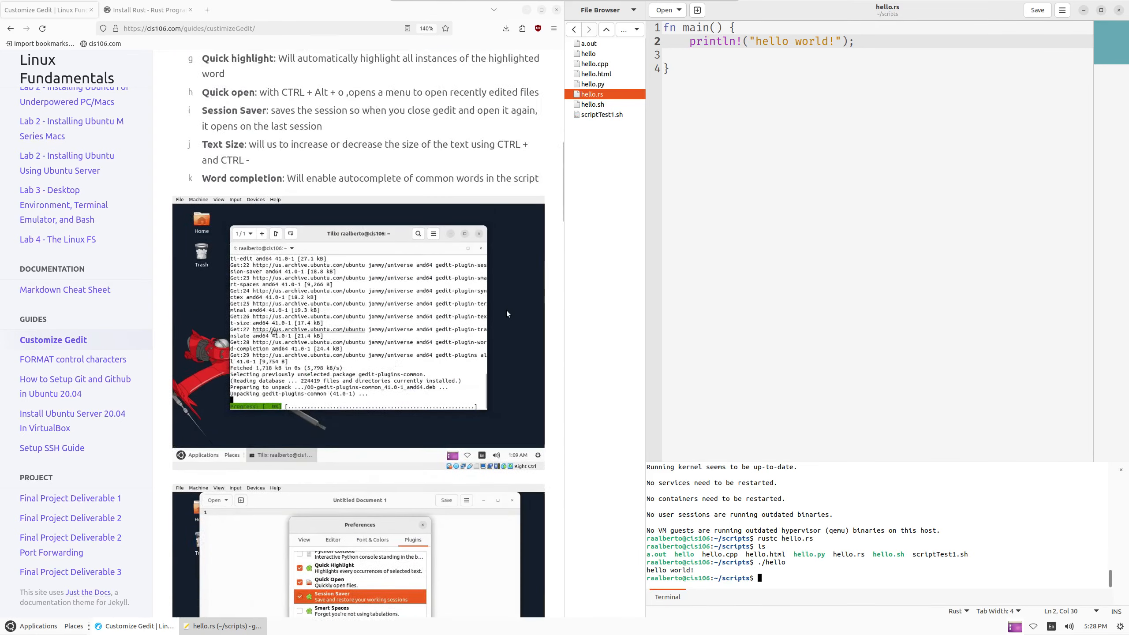
pyautogui.scroll(3, 510, 291)
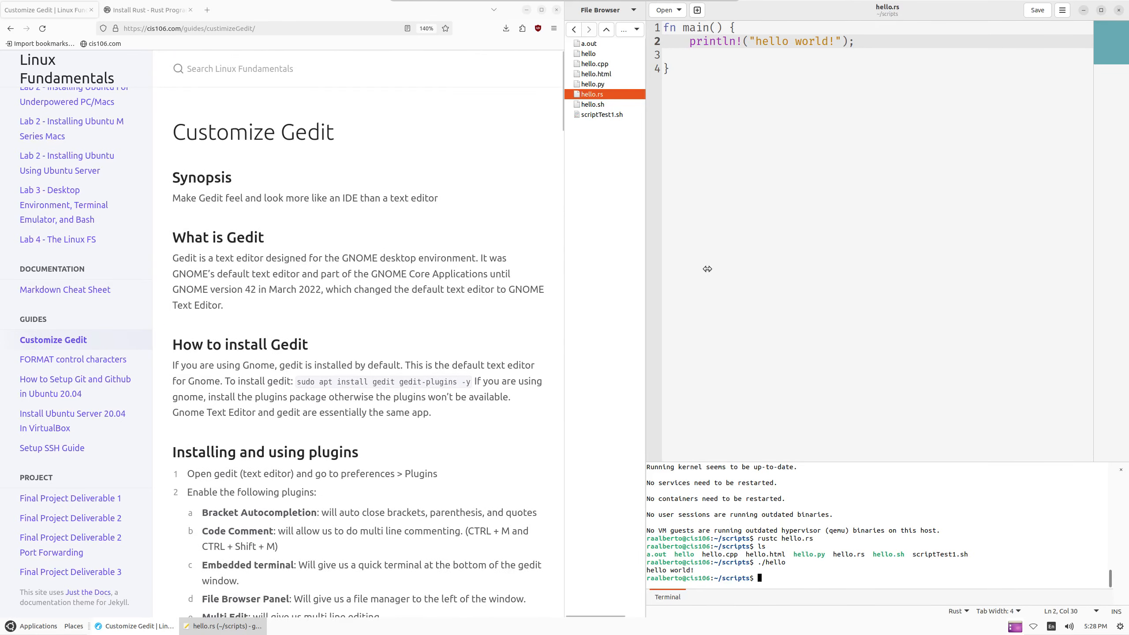
pyautogui.moveTo(819, 18); pyautogui.dragTo(711, 44)
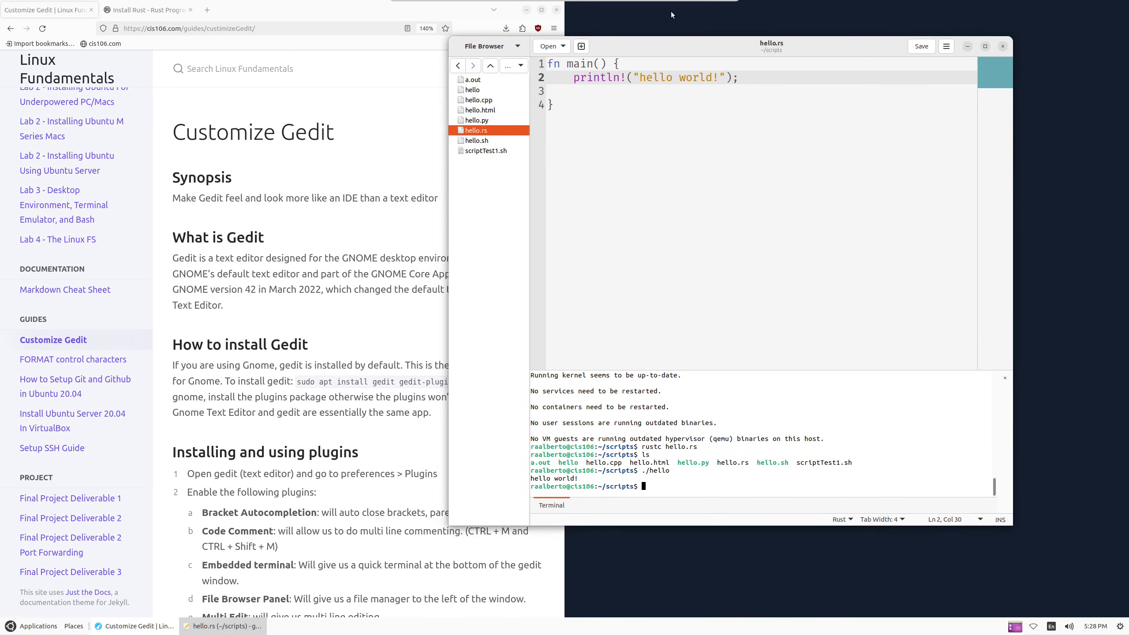